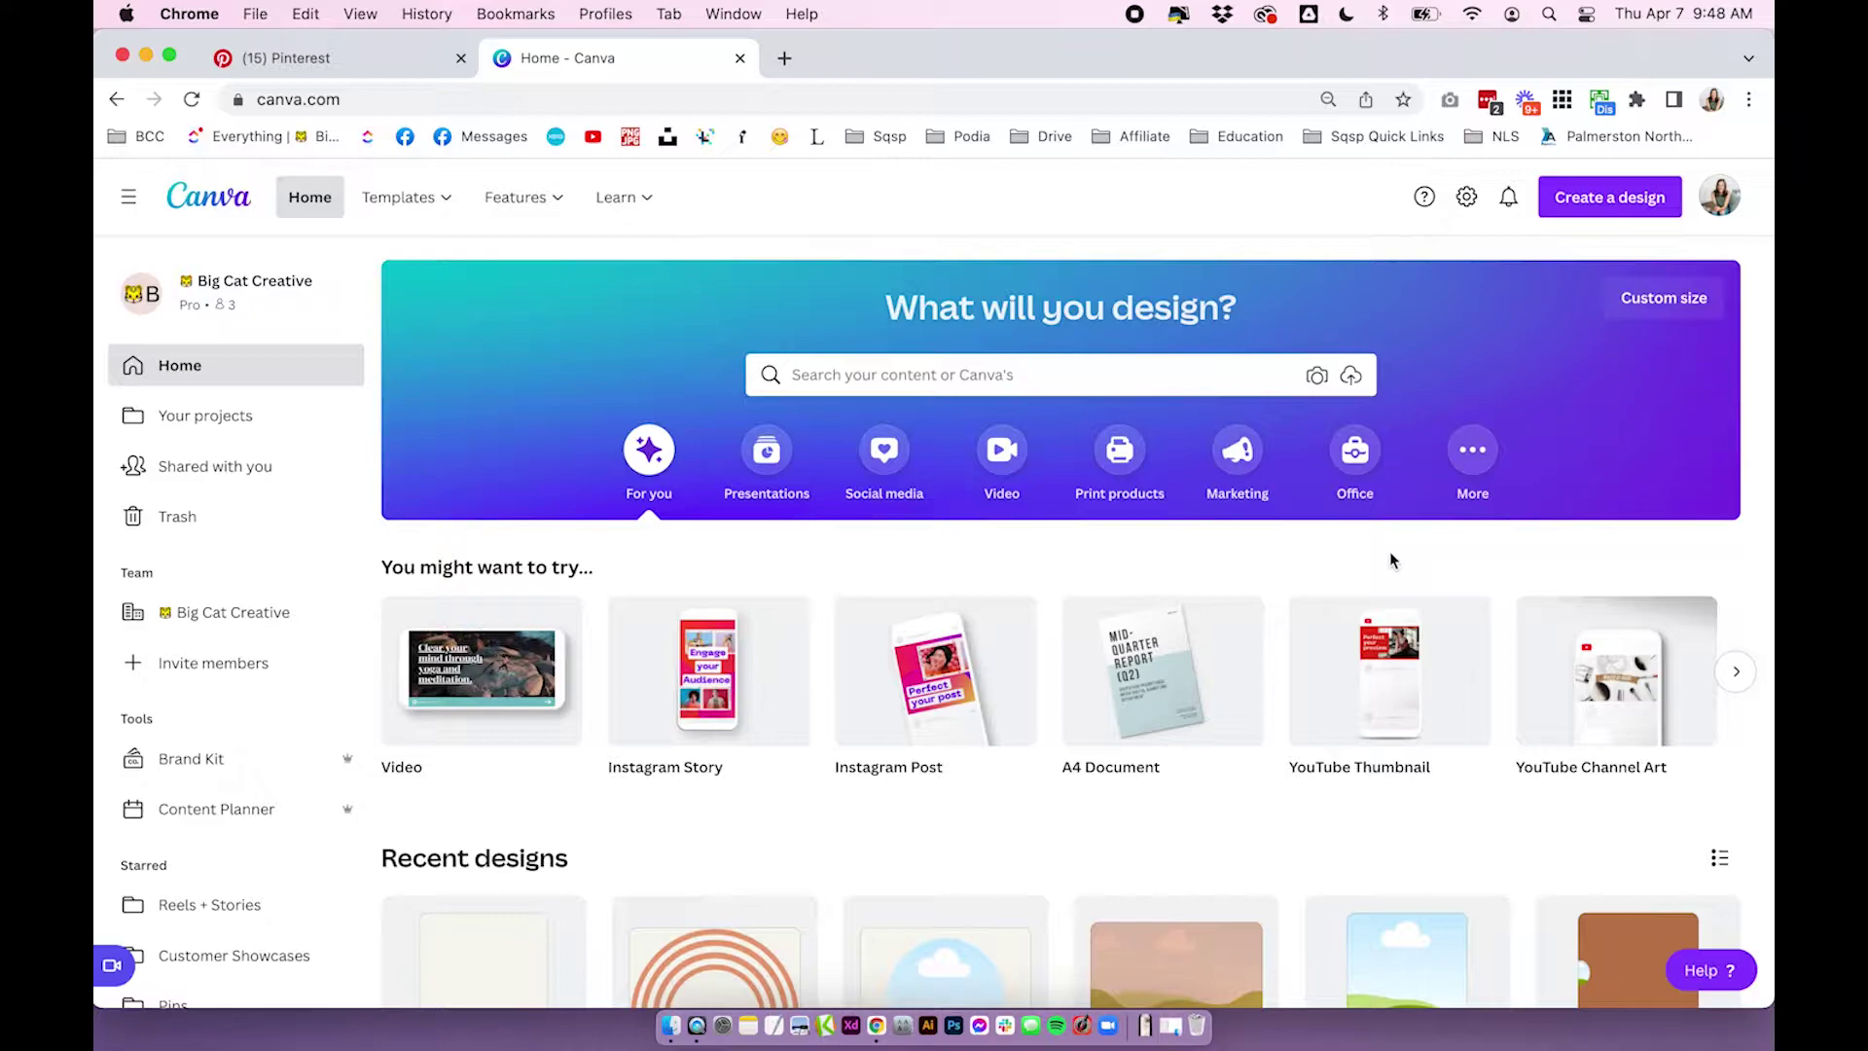
Create a new custom-size design of 1000 × 250 px
left_click(1633, 199)
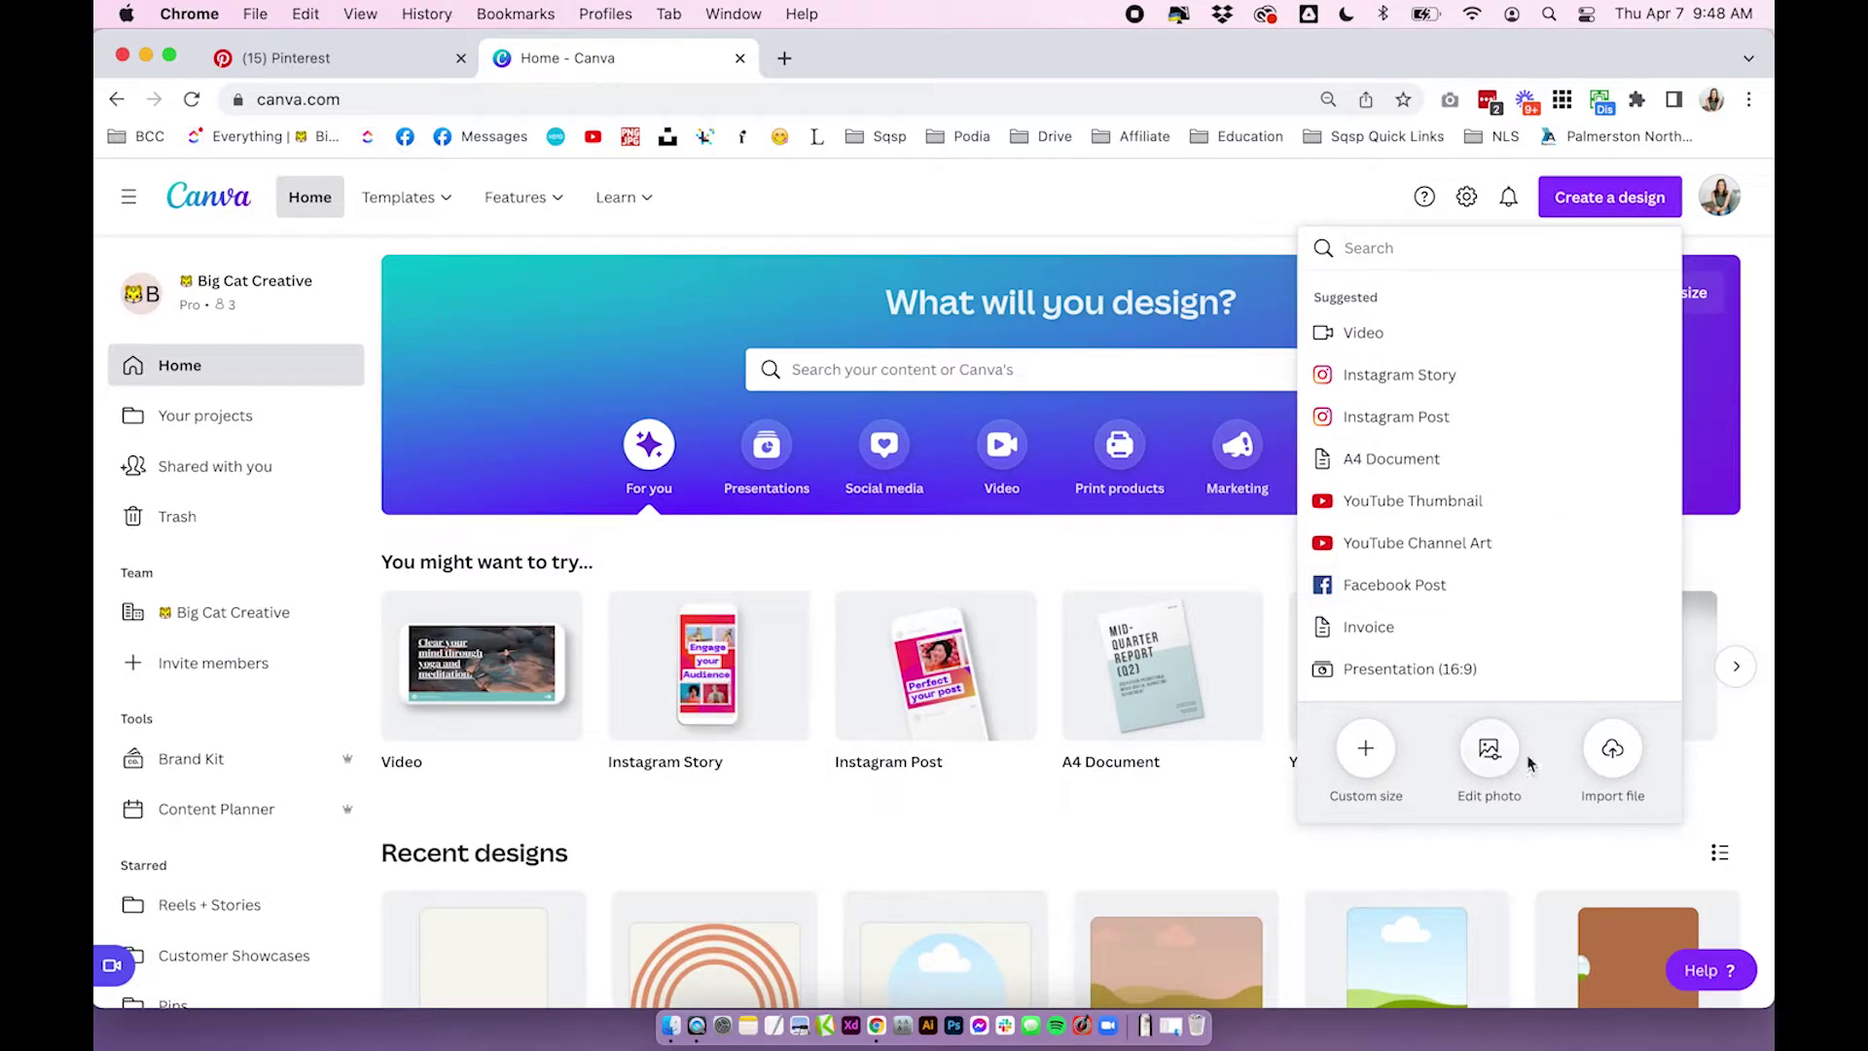
left_click(1365, 749)
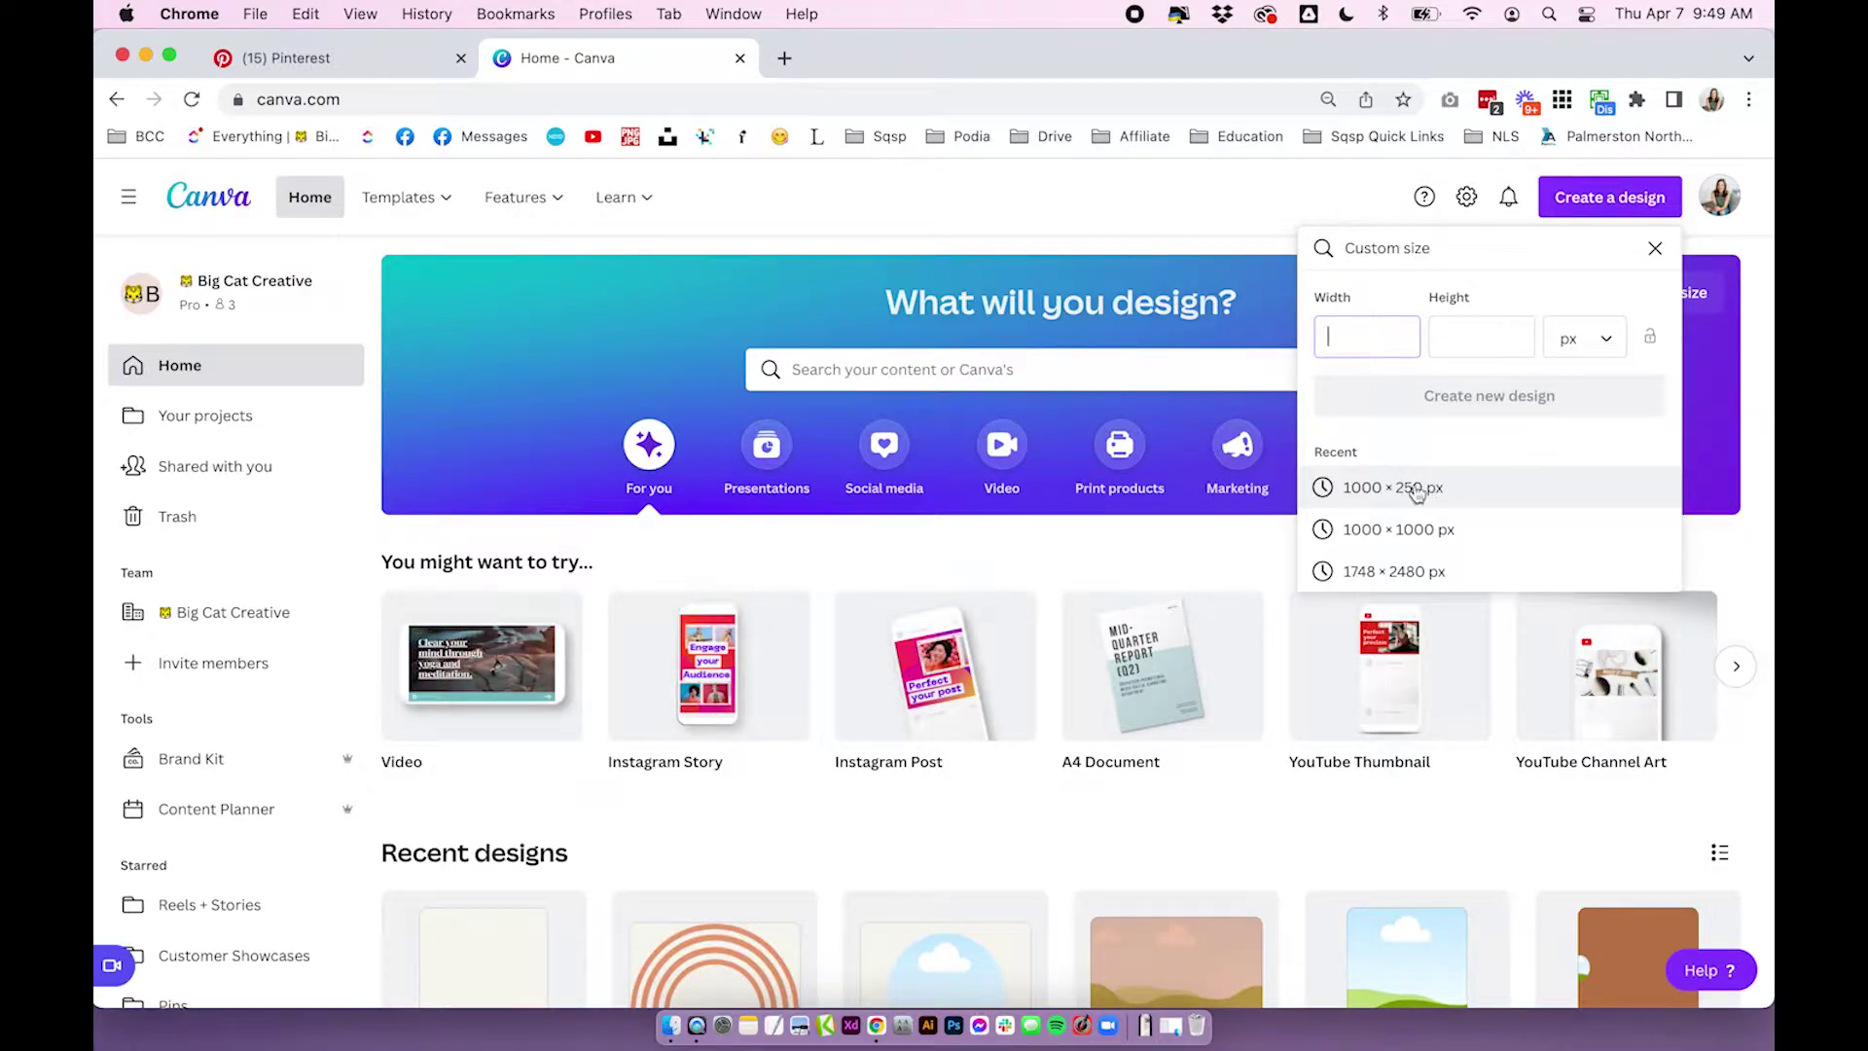
scroll(1373, 341, "down", 1)
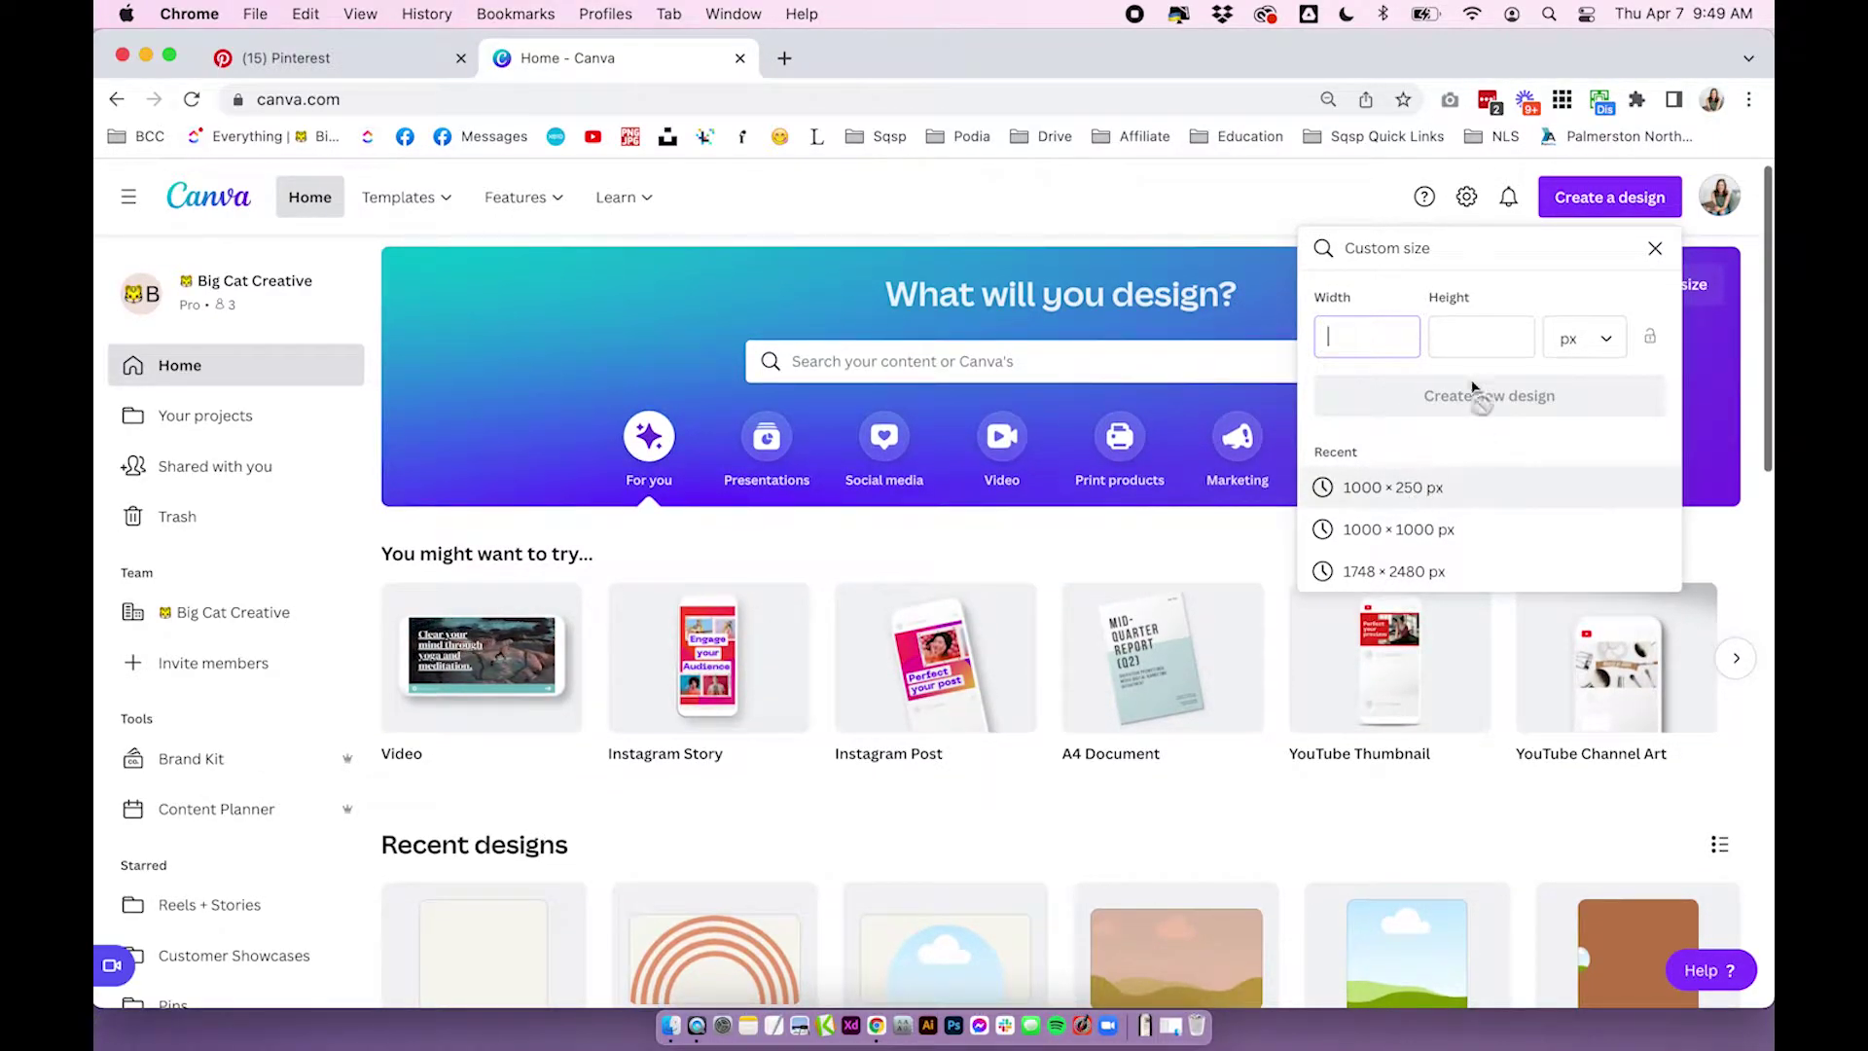
left_click(1435, 489)
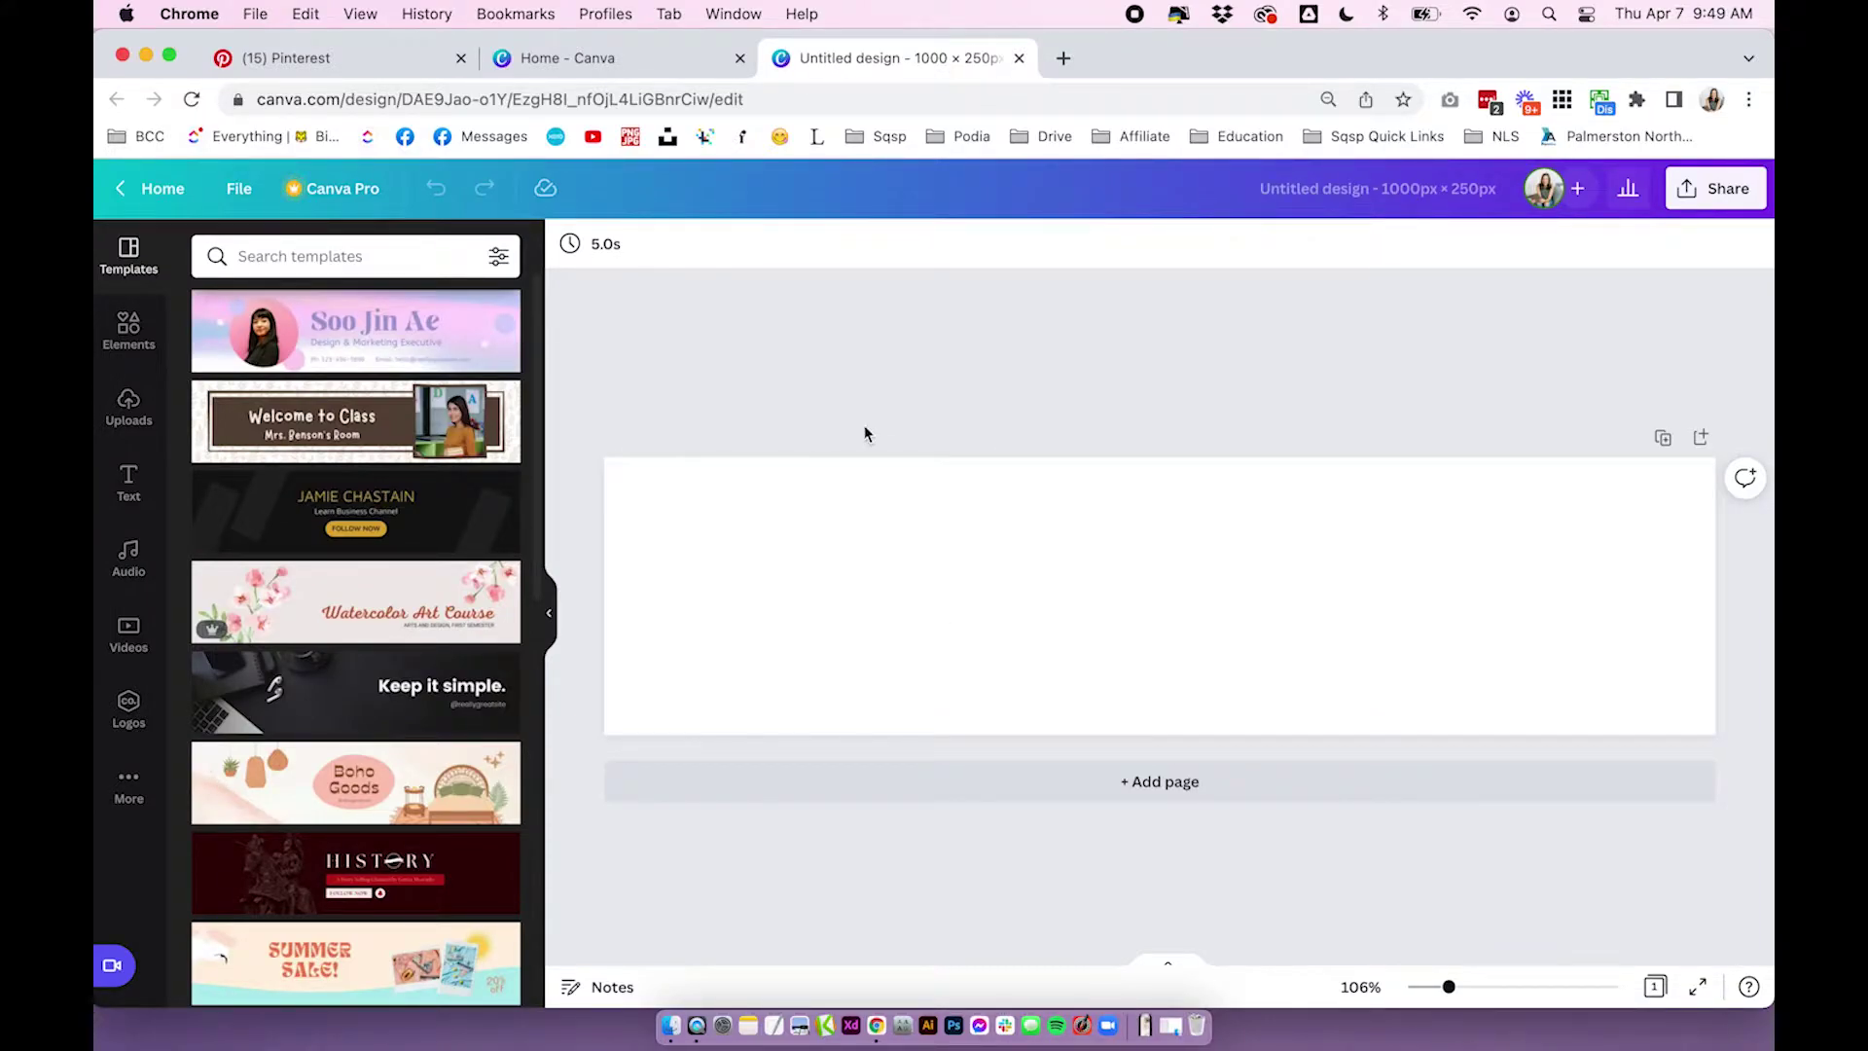
Add a heading text box to the blank page
left_click(780, 546)
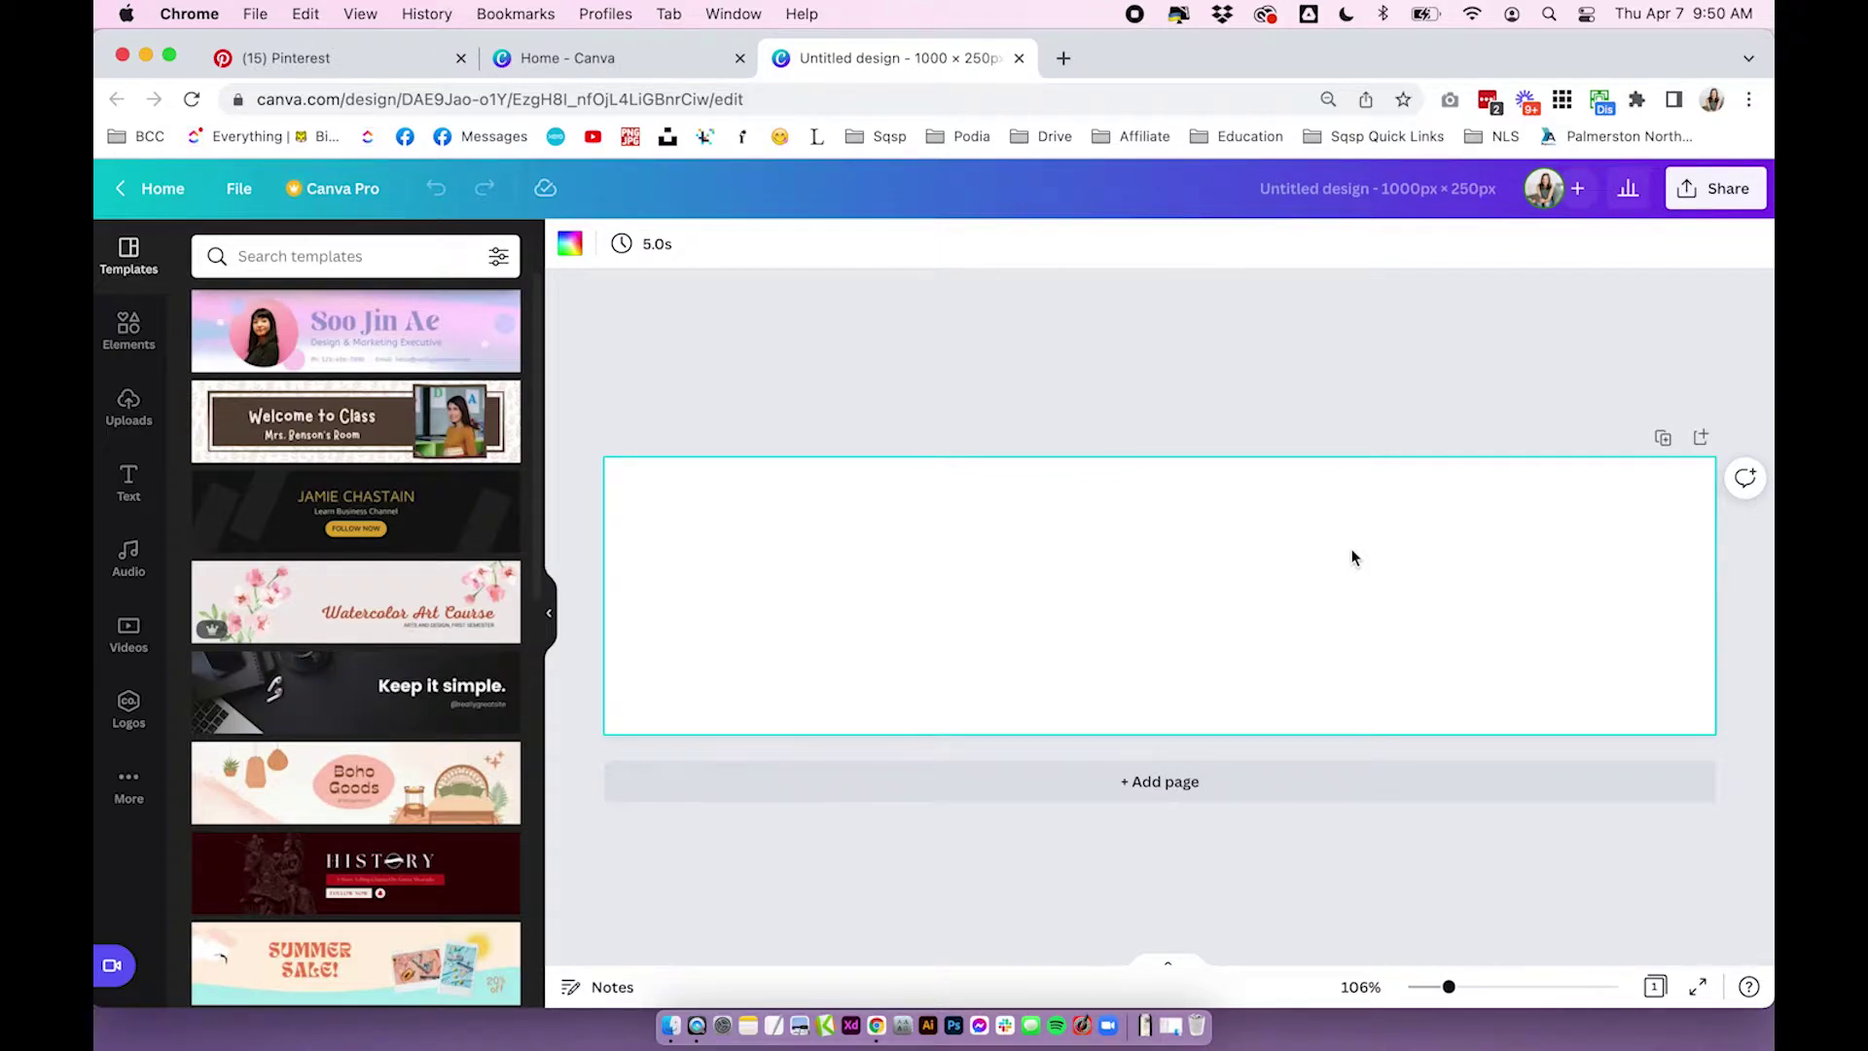
left_click(1050, 393)
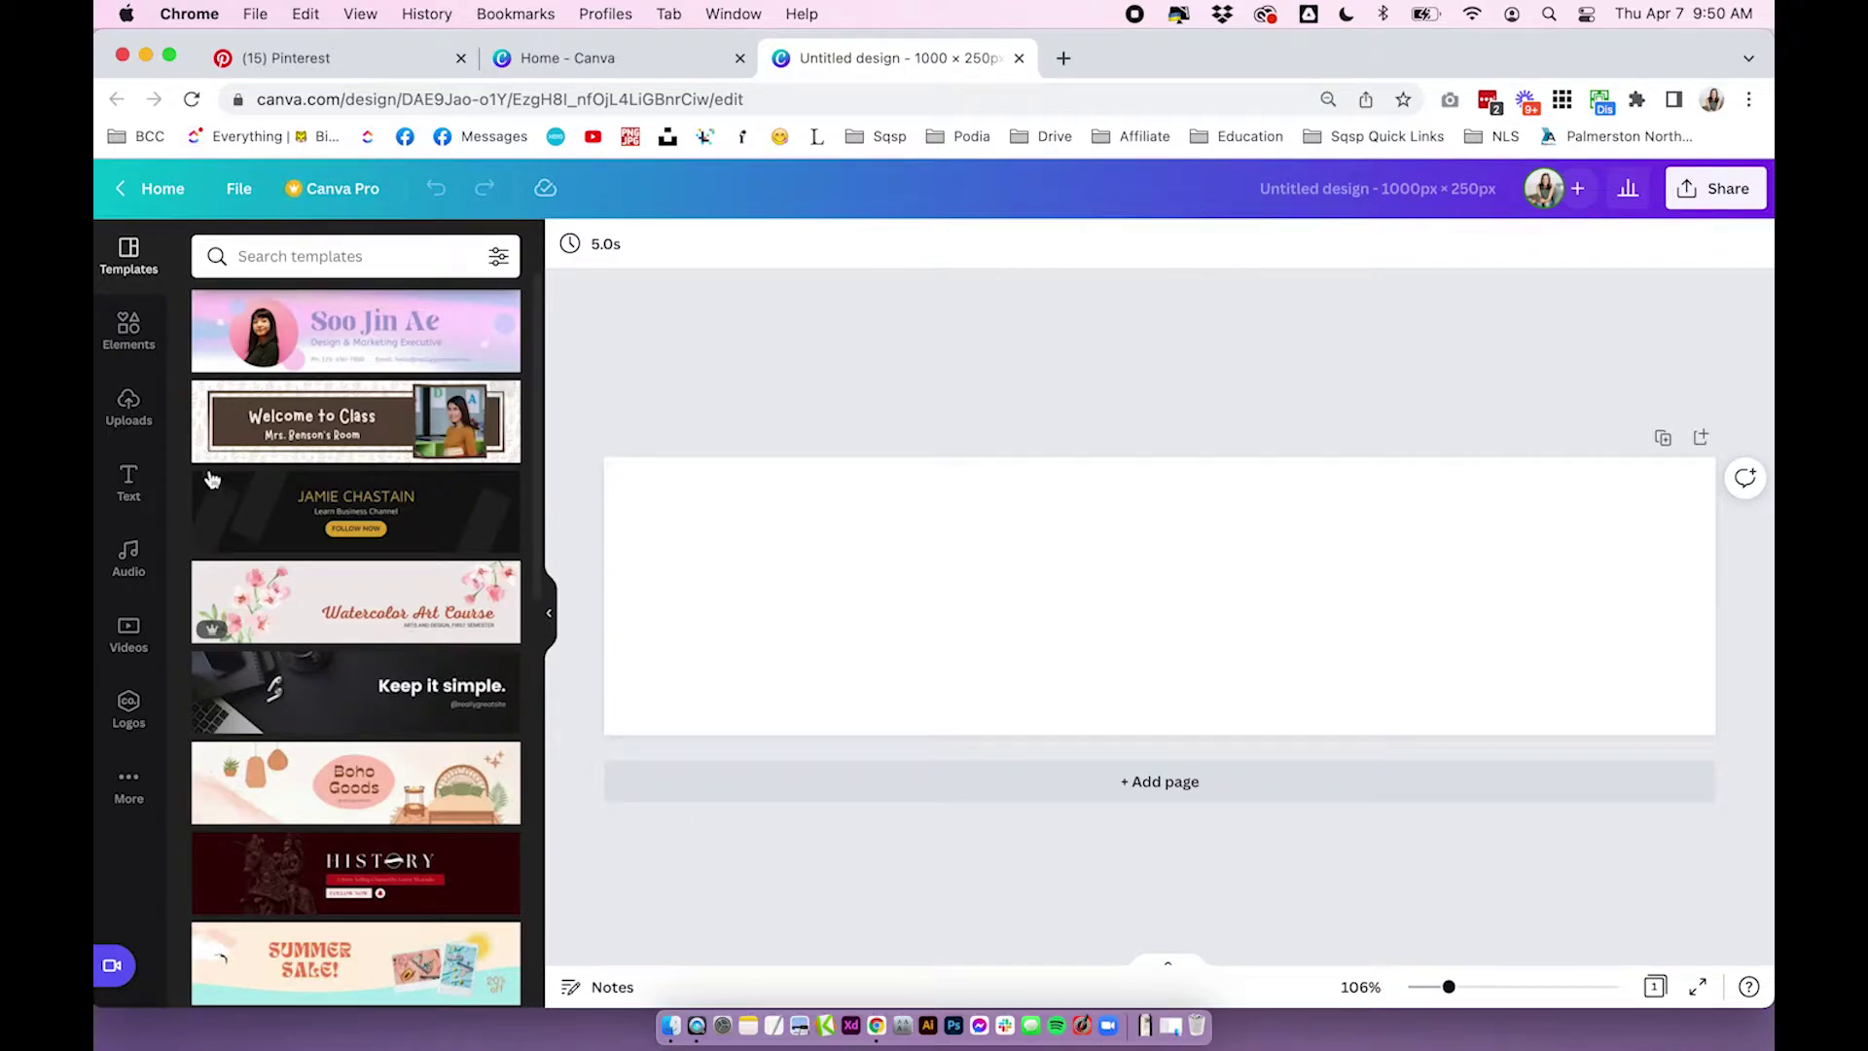
left_click(131, 498)
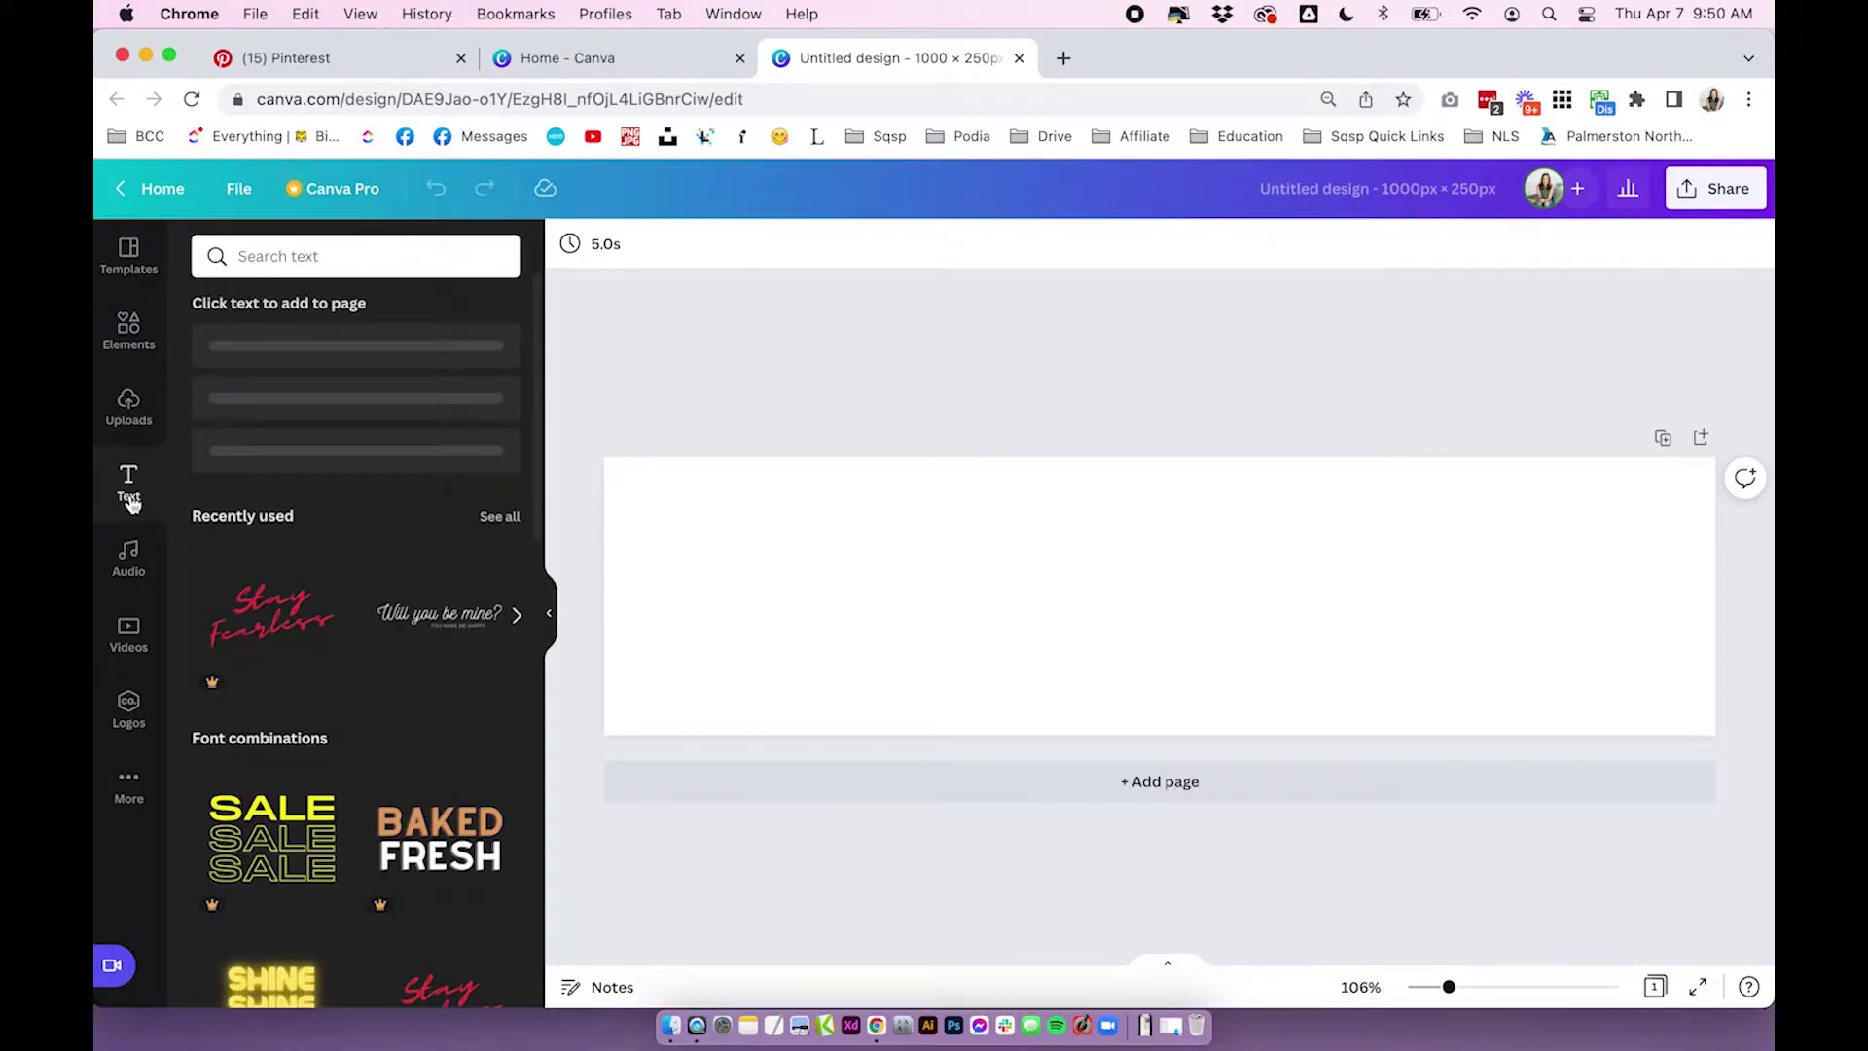
left_click(128, 329)
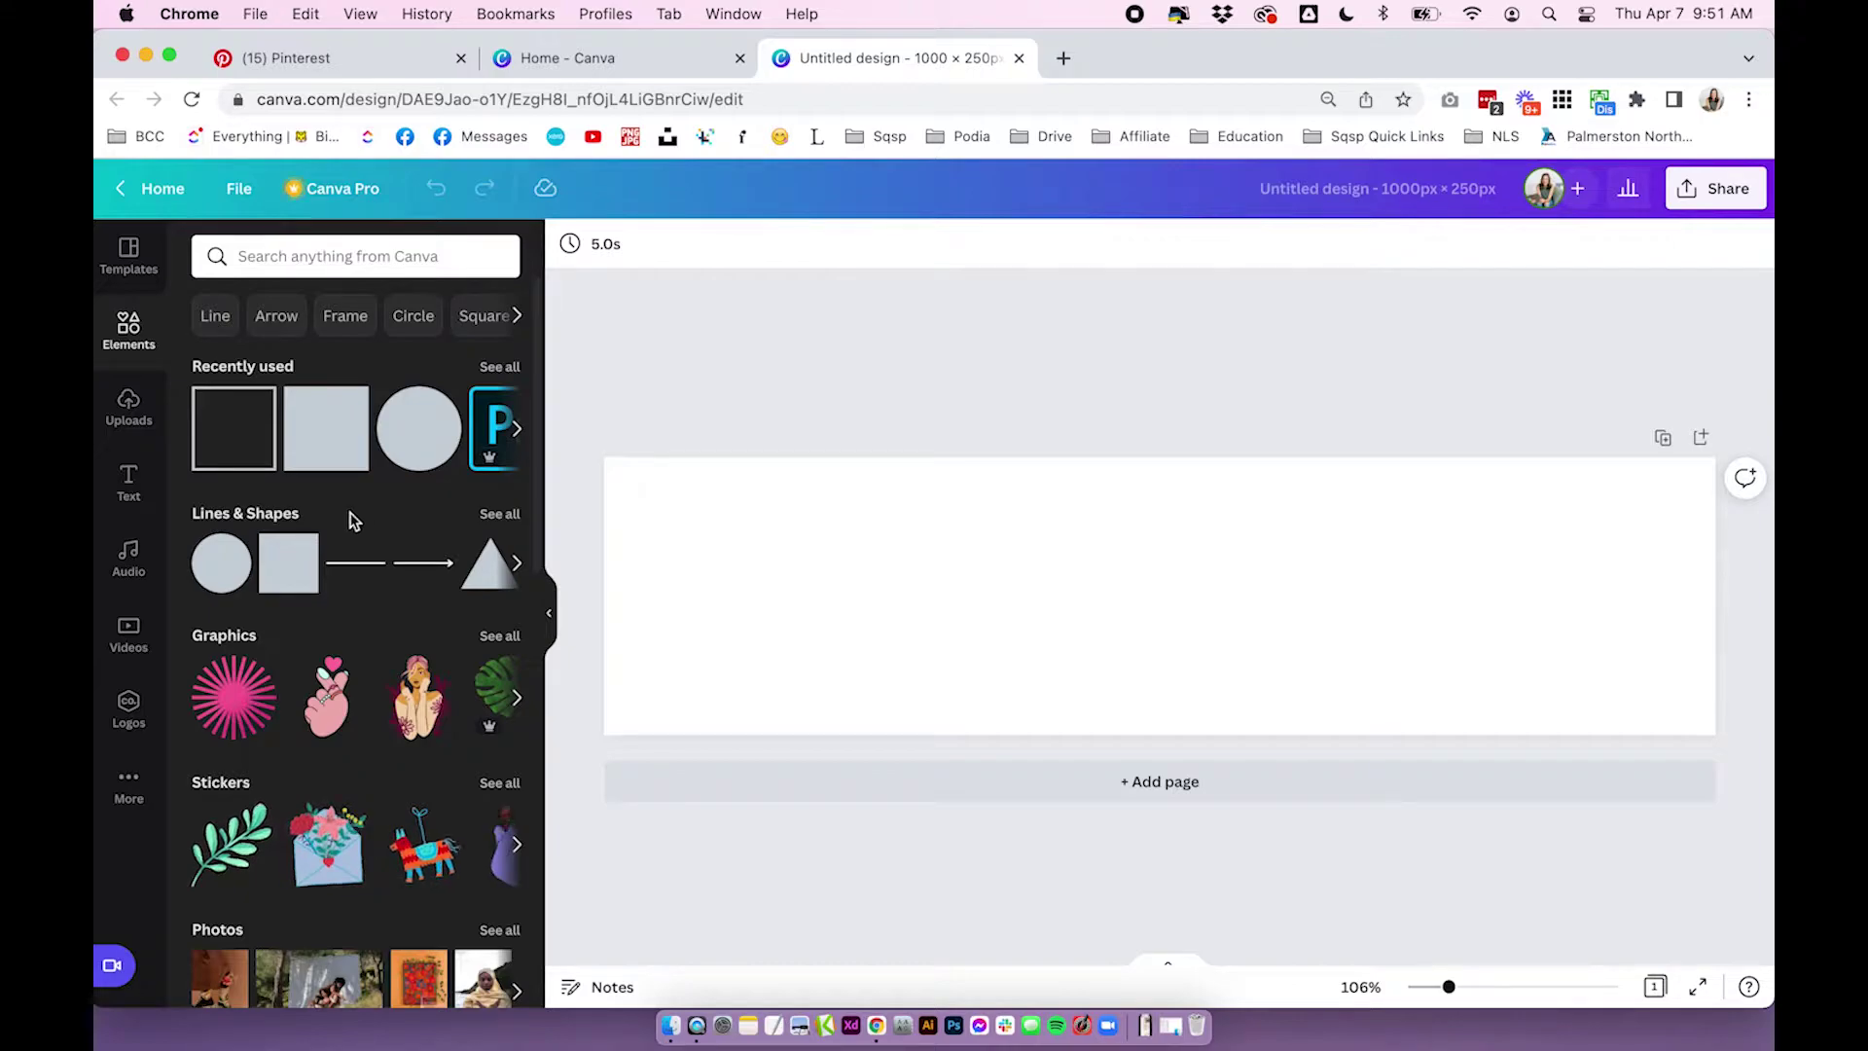
mouse_move(353, 678)
left_click(117, 486)
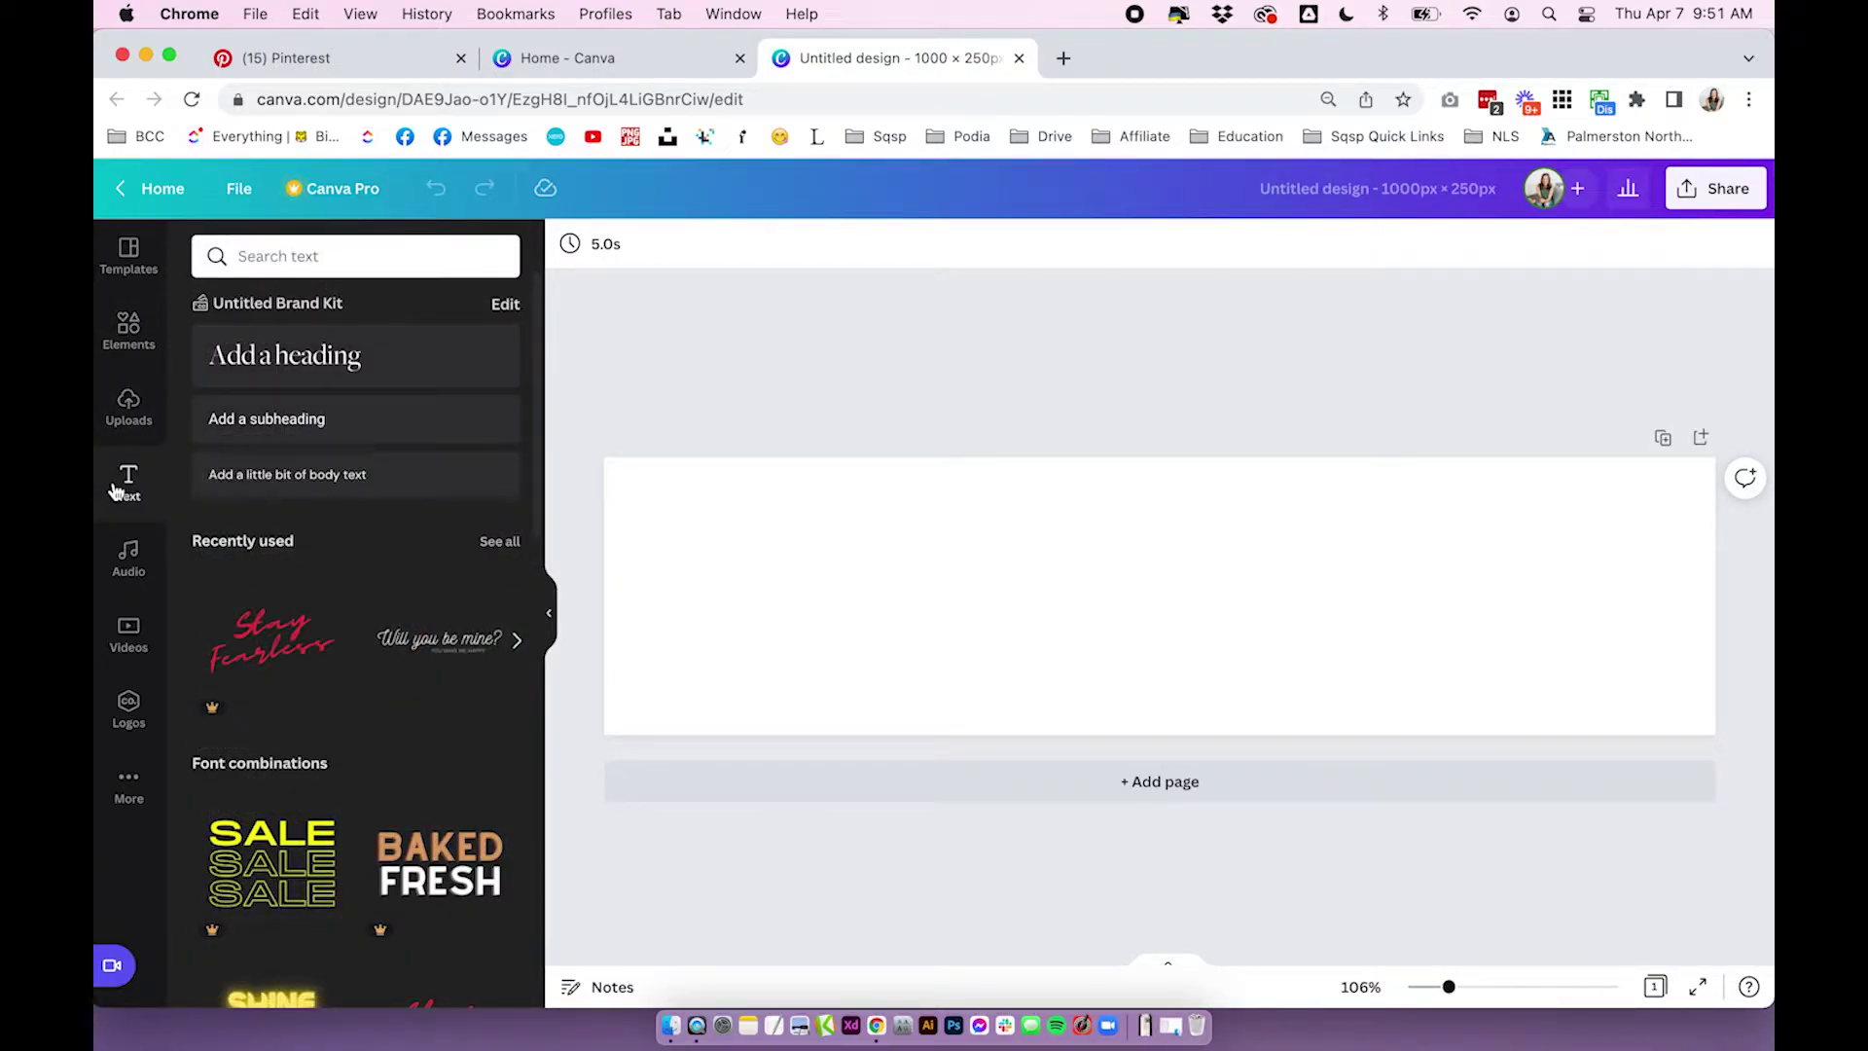
left_click(366, 356)
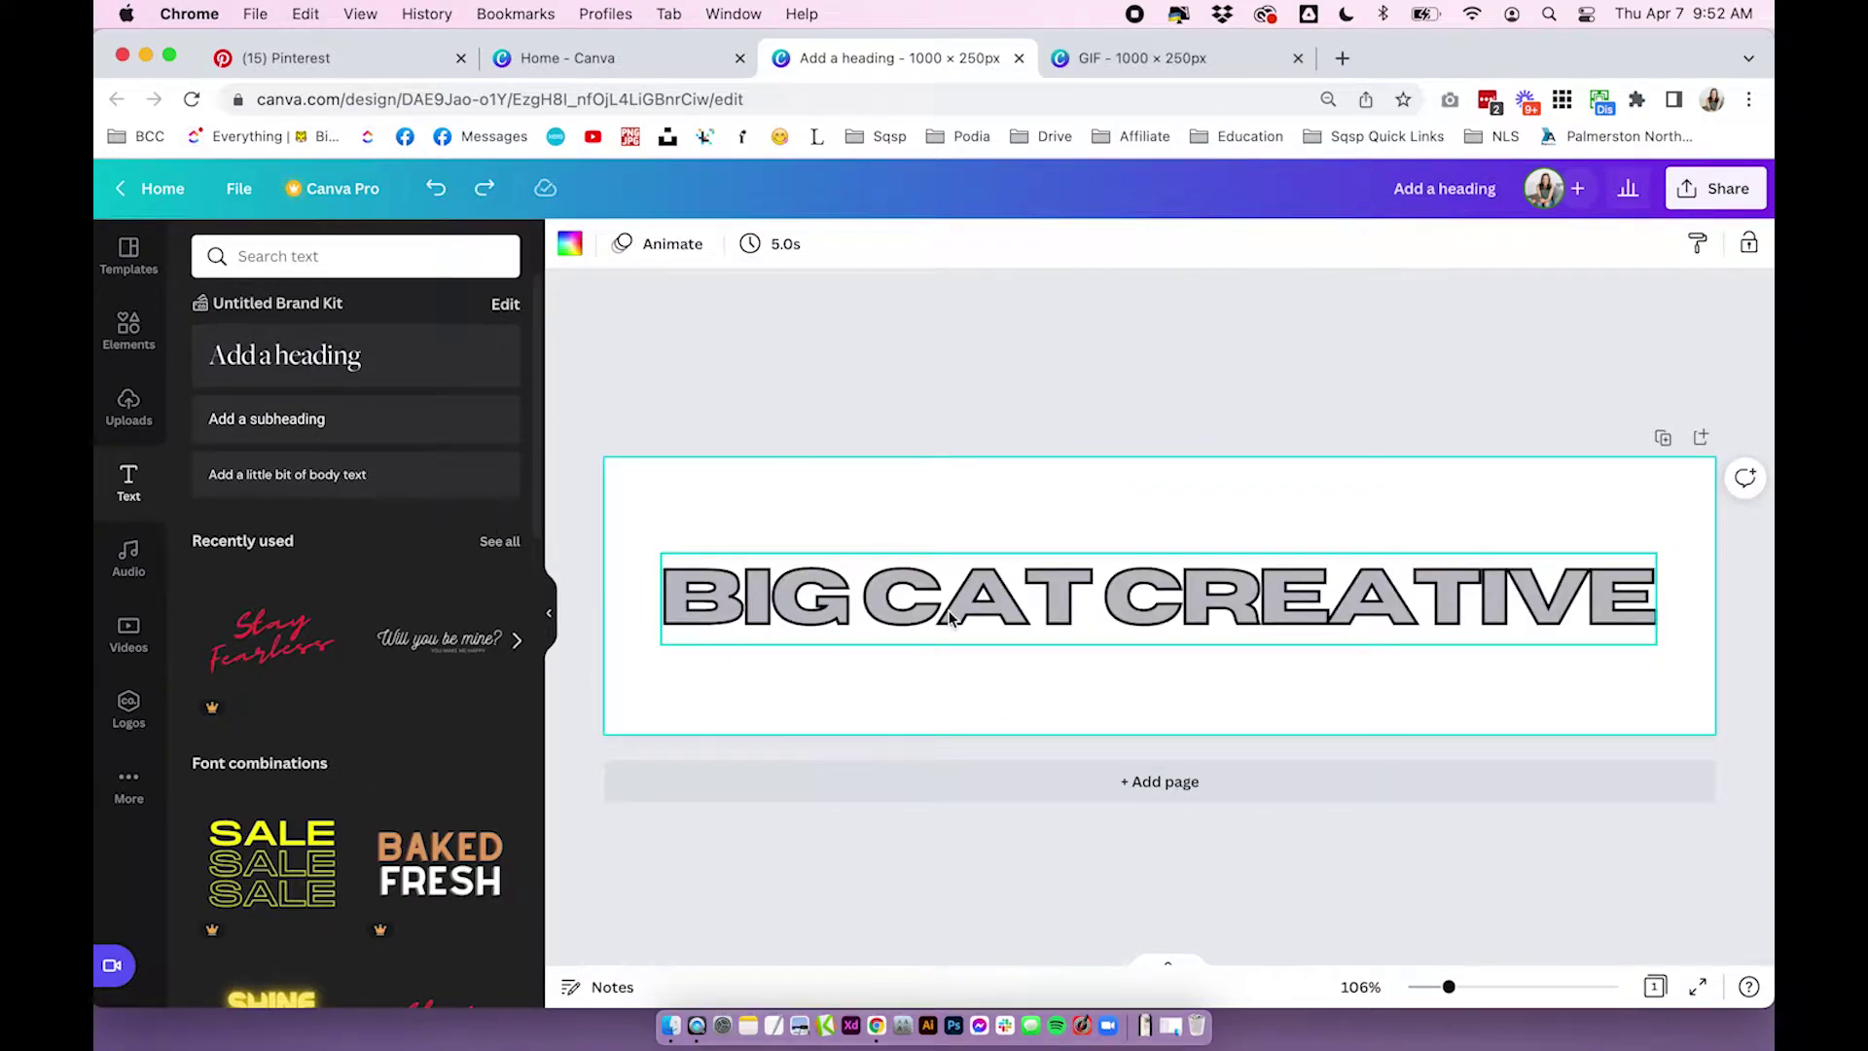
Try moving the outlined BIG CAT CREATIVE heading off its grey copy, examine its Hollow text effect, and restore the alignment
left_click_drag(943, 608, 943, 564)
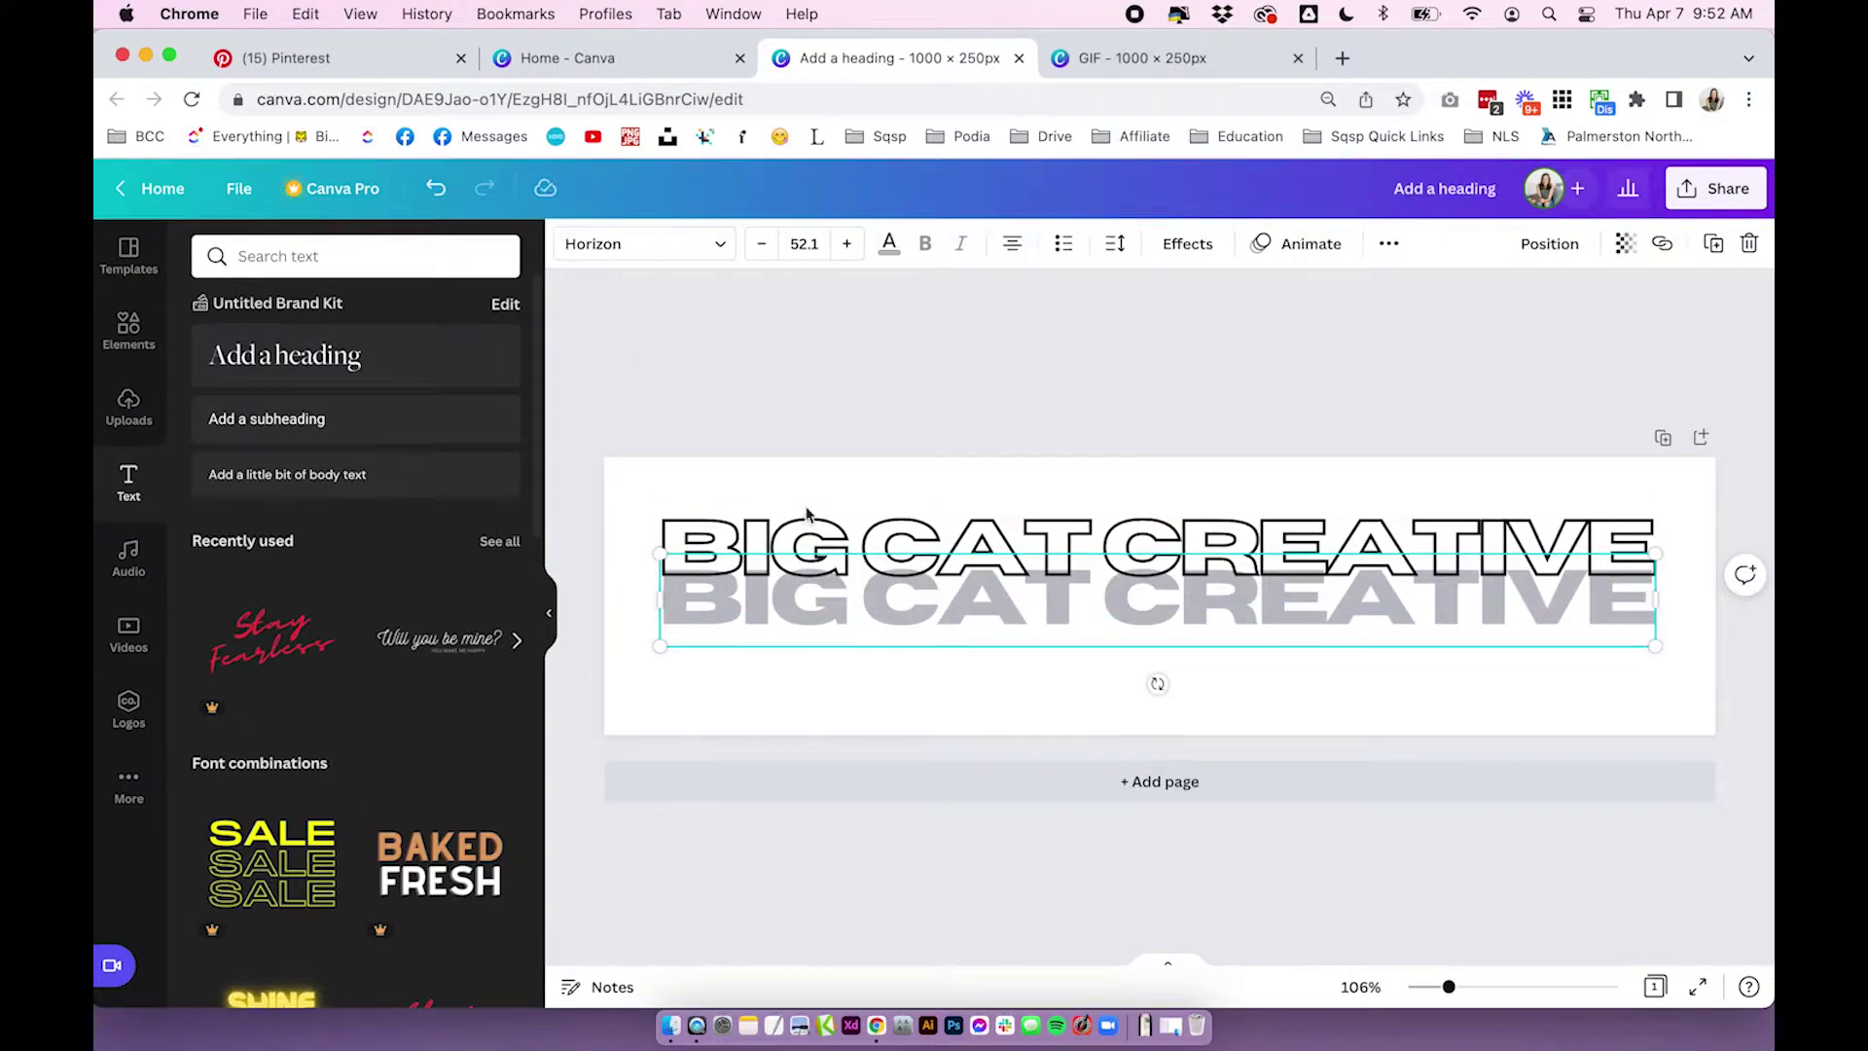
left_click_drag(832, 515, 872, 579)
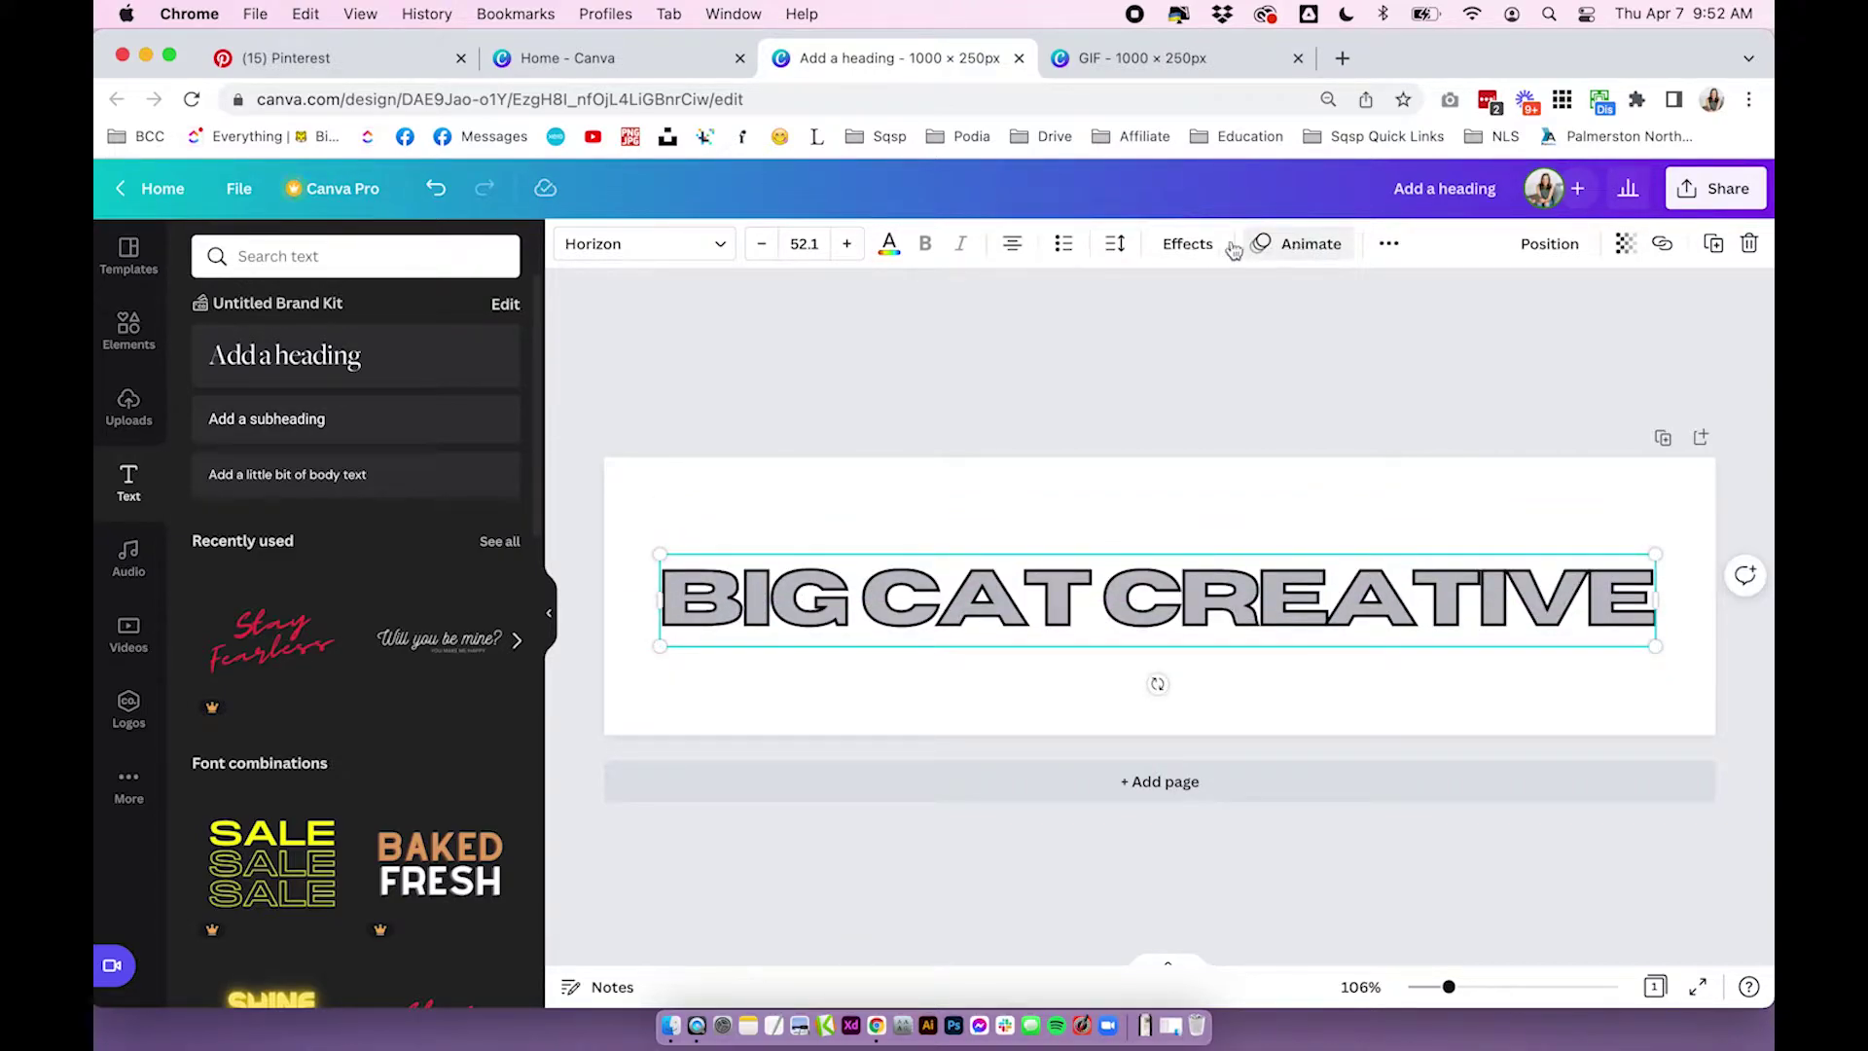
left_click(1211, 248)
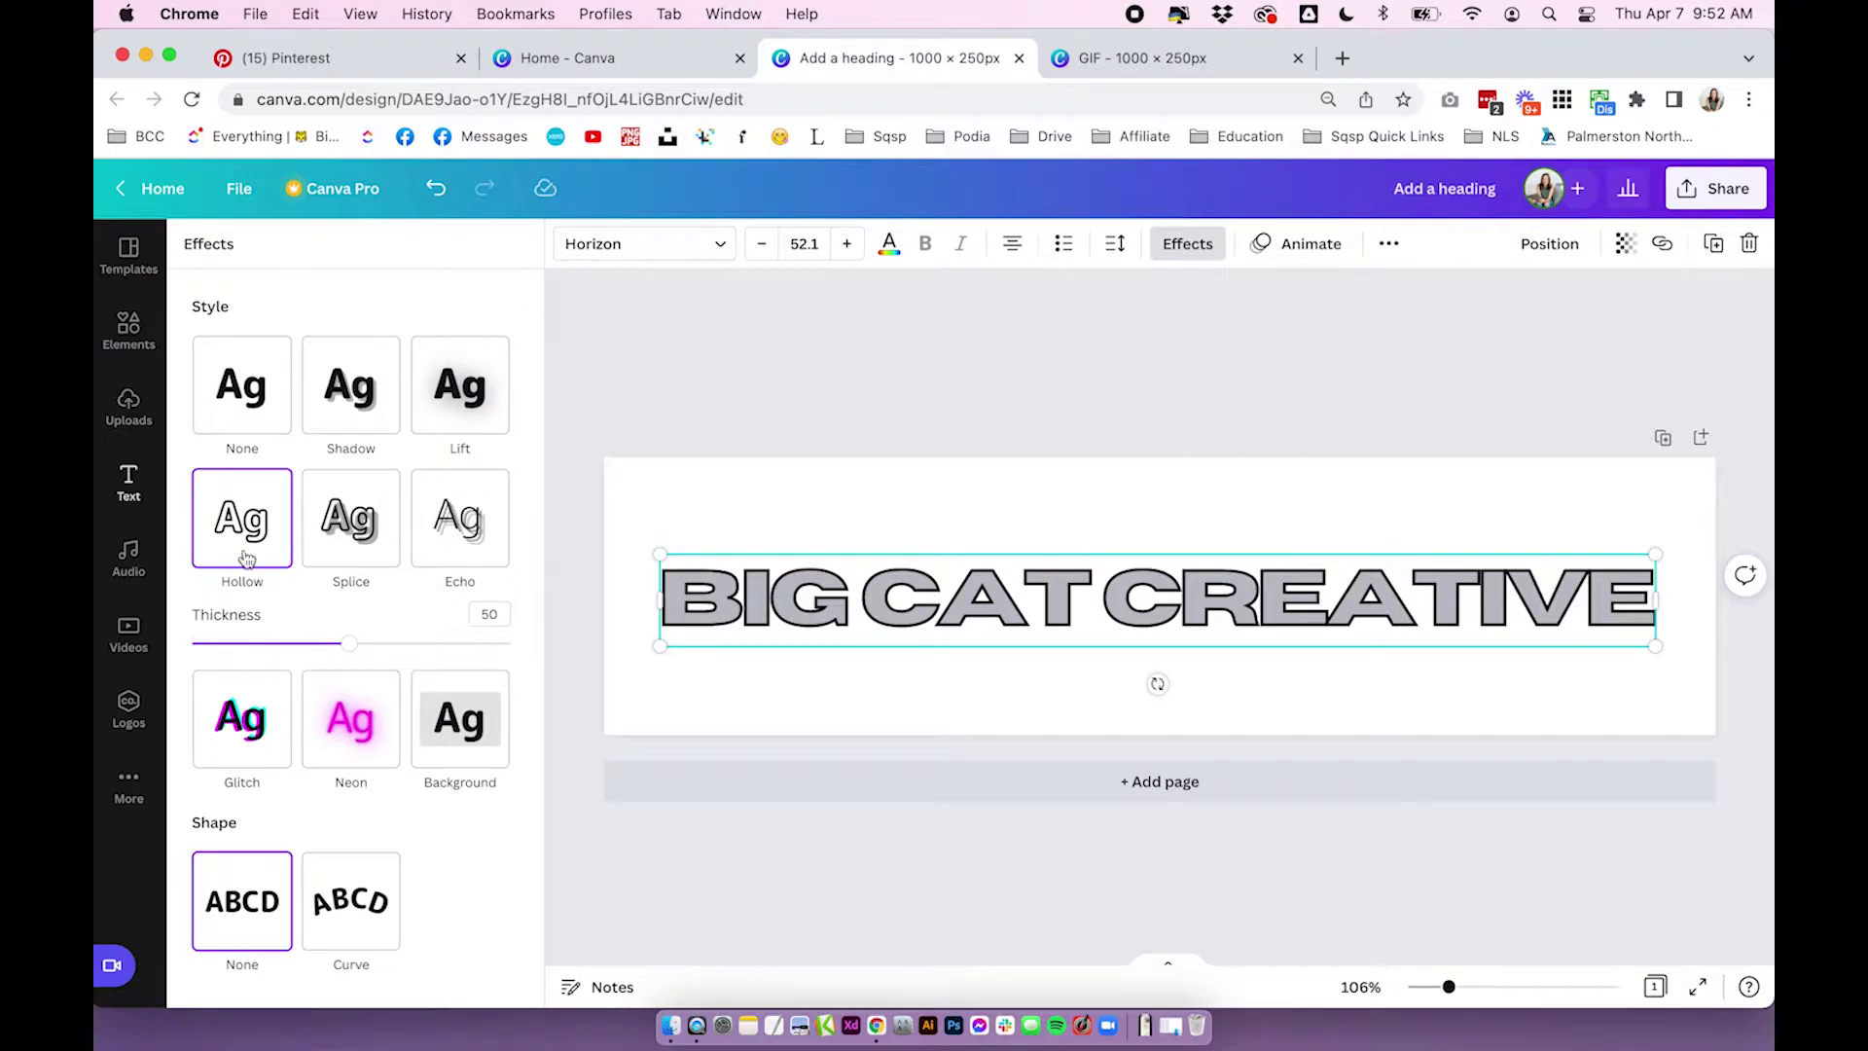
left_click(1021, 613)
left_click_drag(1022, 619, 1098, 549)
key("super+z")
left_click(987, 399)
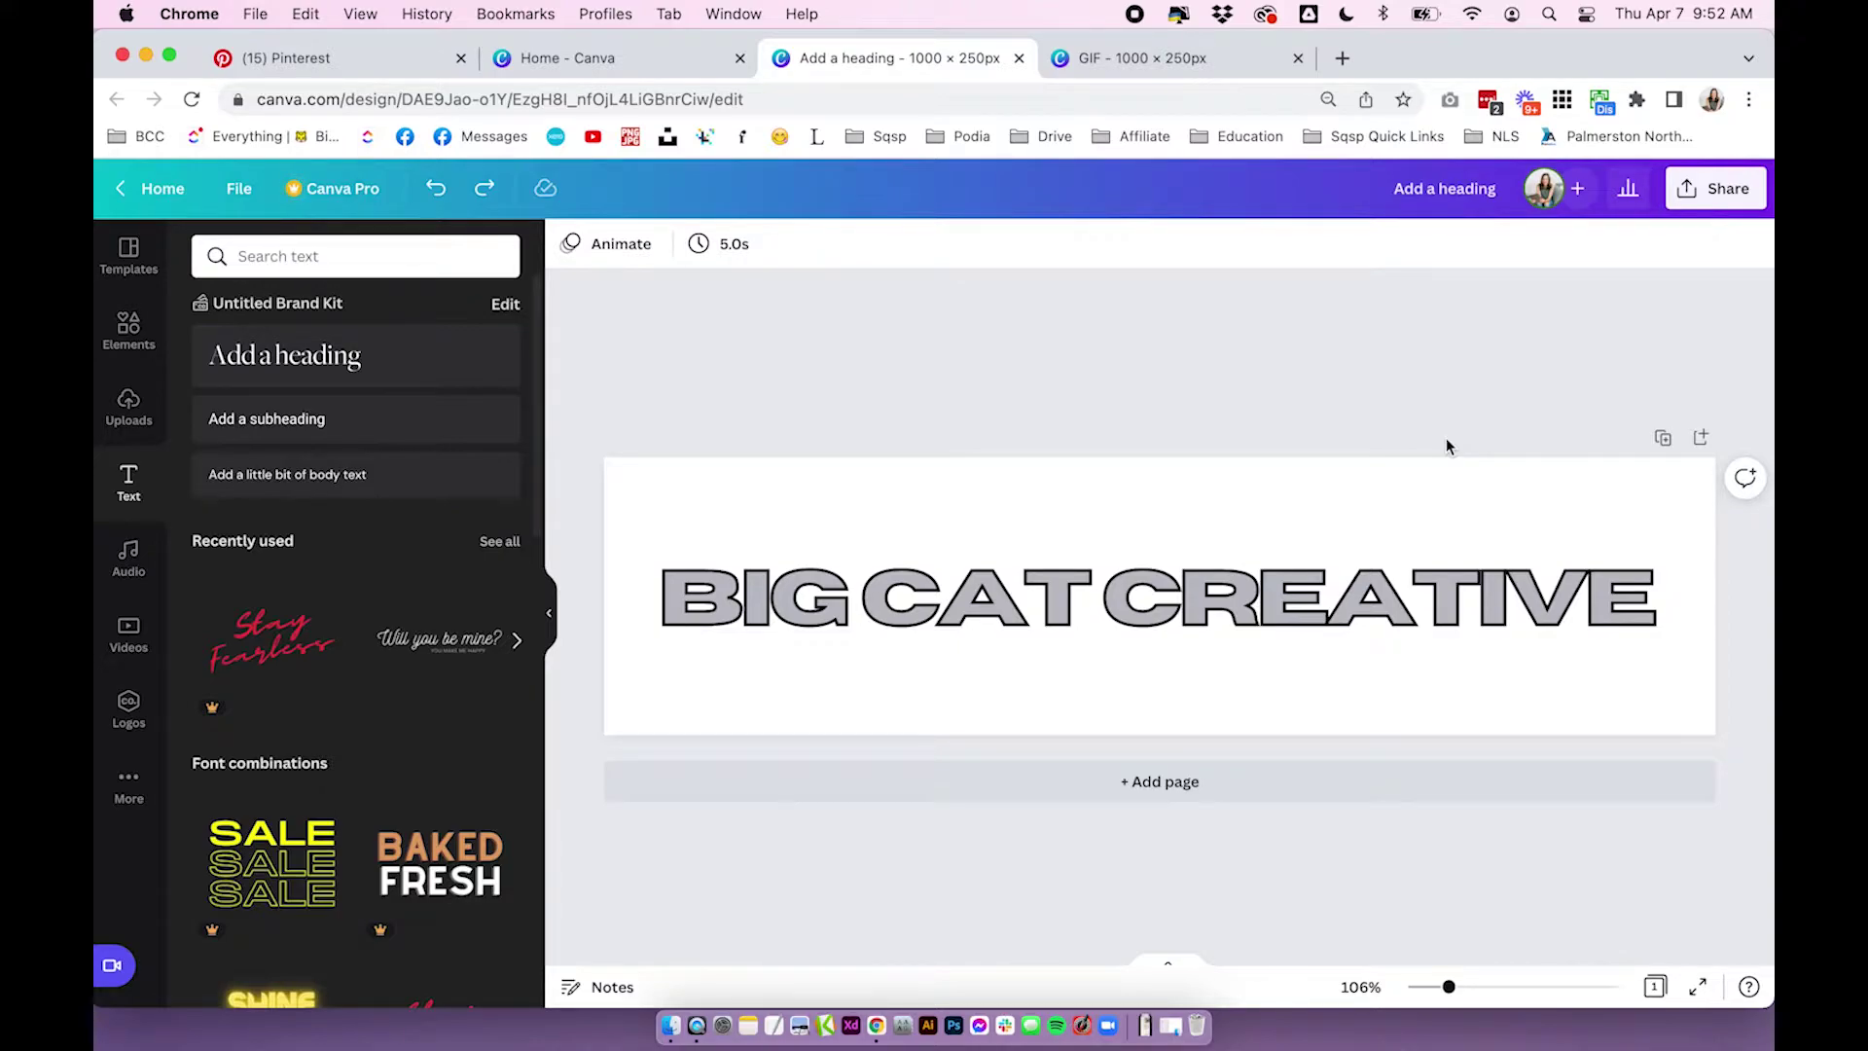
Duplicate the first page and select the outlined heading on page 2
left_click(1655, 438)
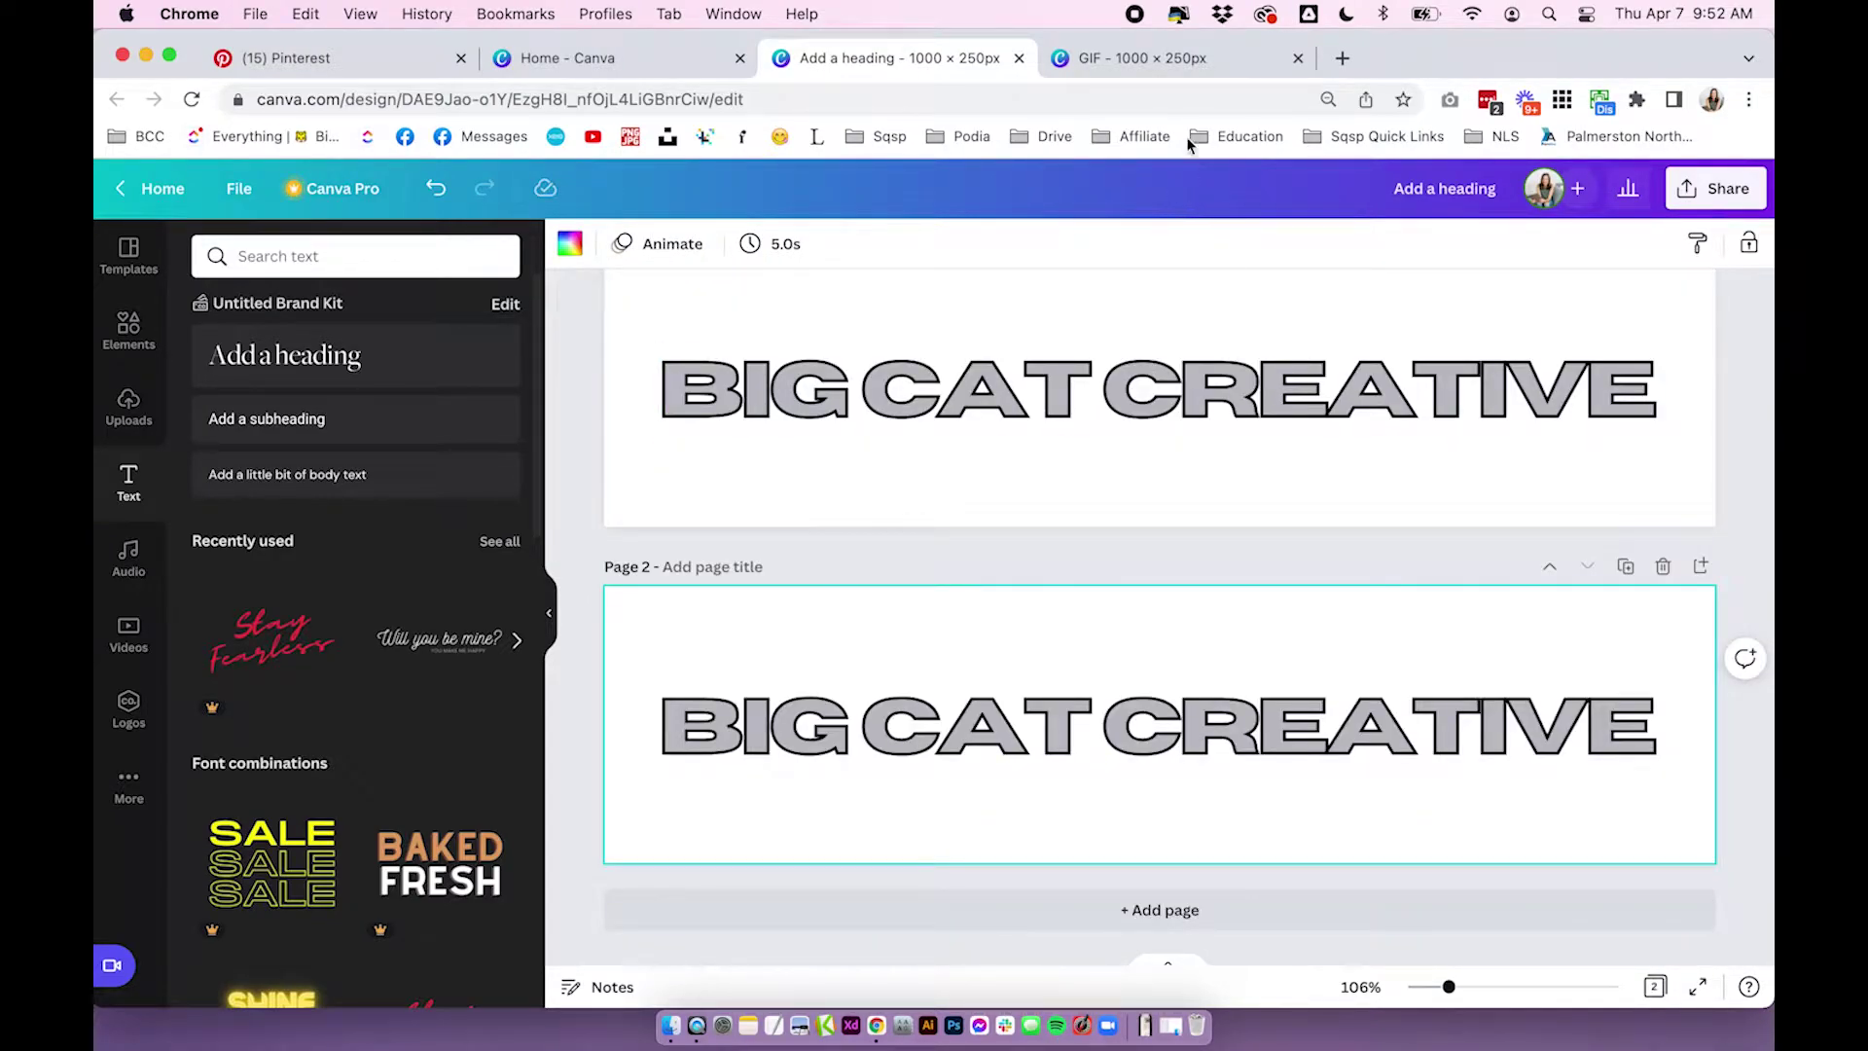
left_click(1072, 710)
key("super+d")
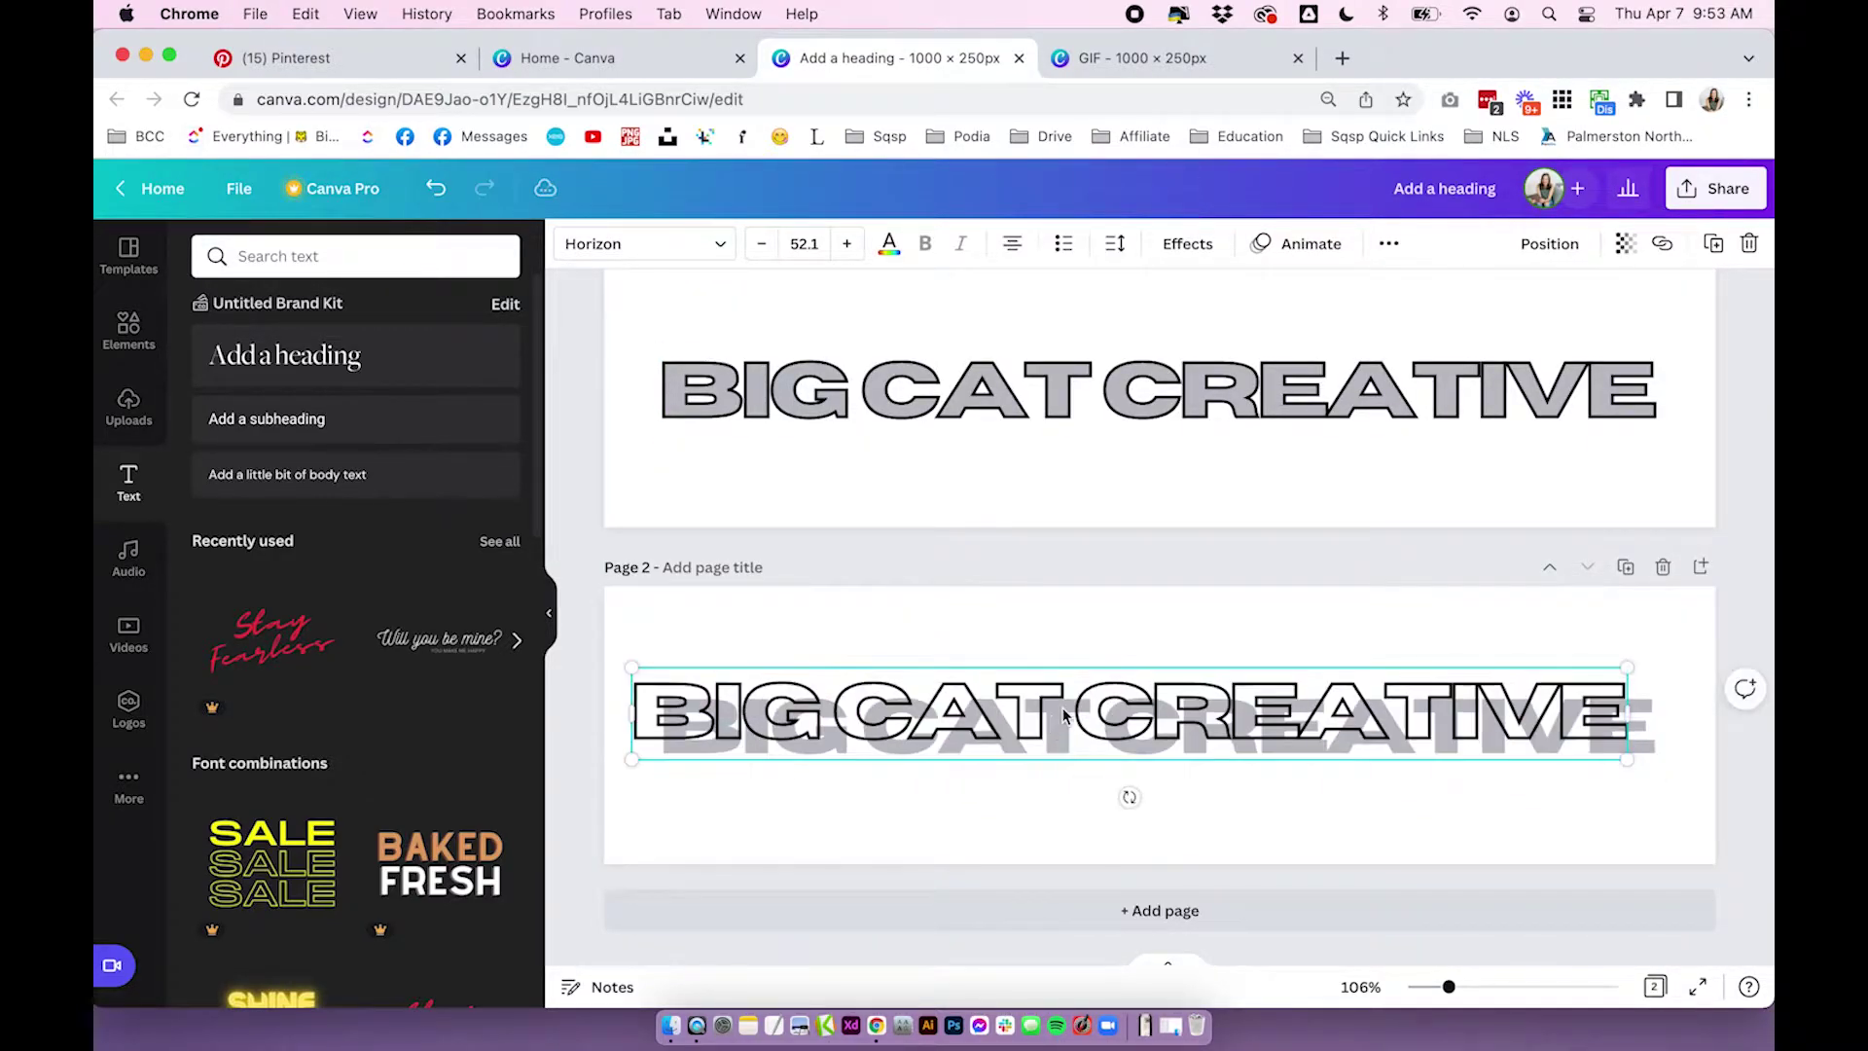
key("super+z")
key("super+d")
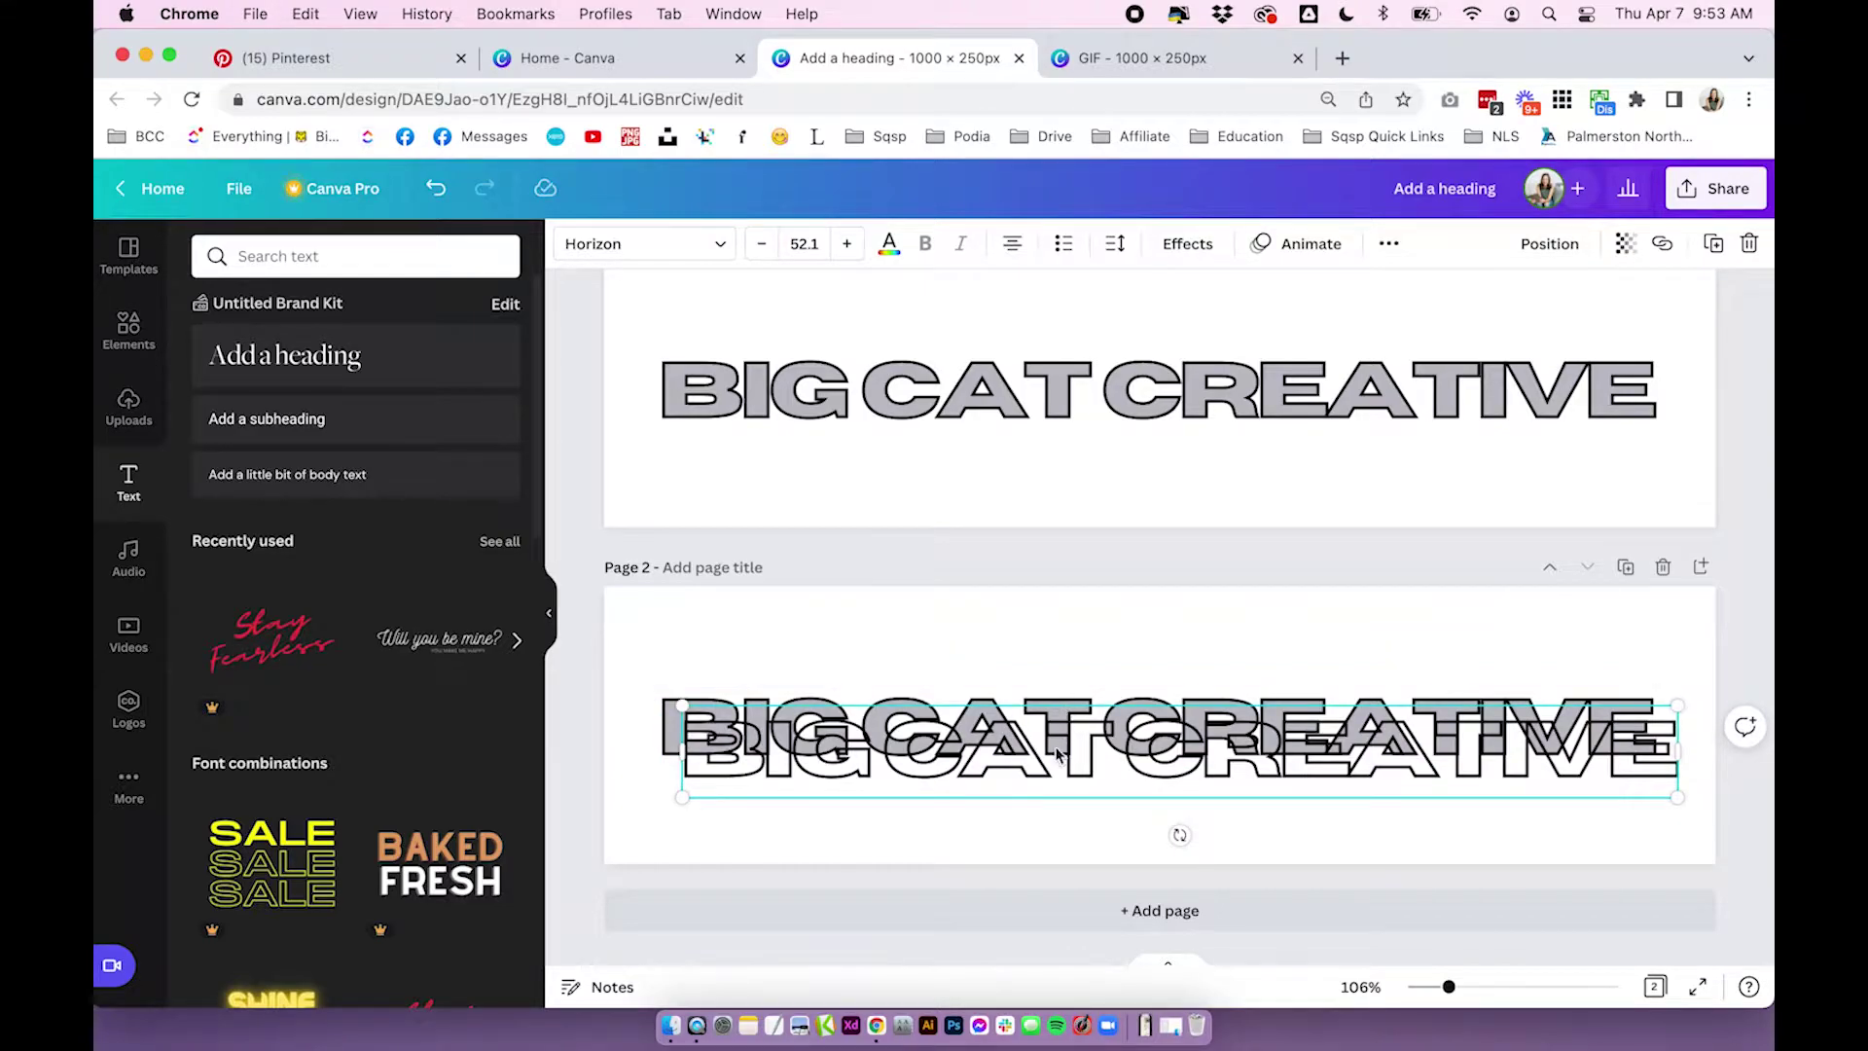
key("super+z")
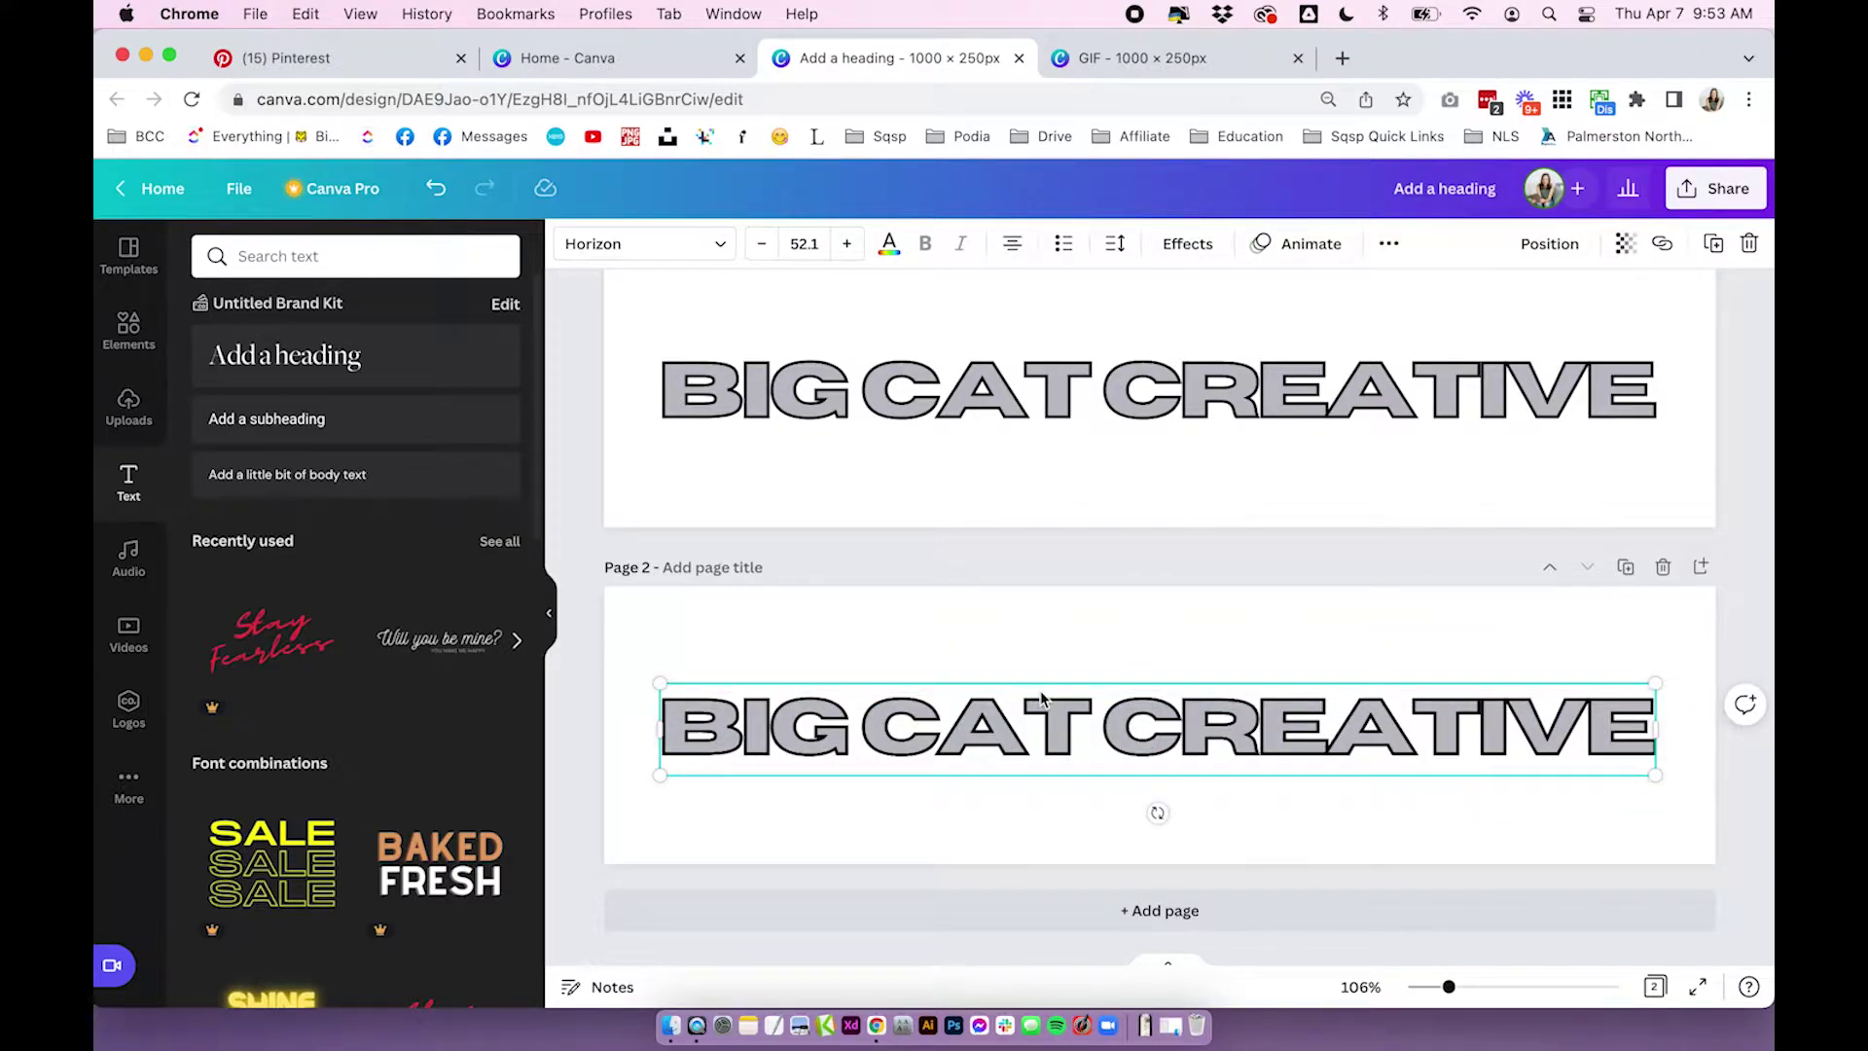
key("super+d")
key("super+z")
Duplicate the outlined heading on page 2 and offset the copy slightly down and to the left of the original
key("super+d")
key("super+d")
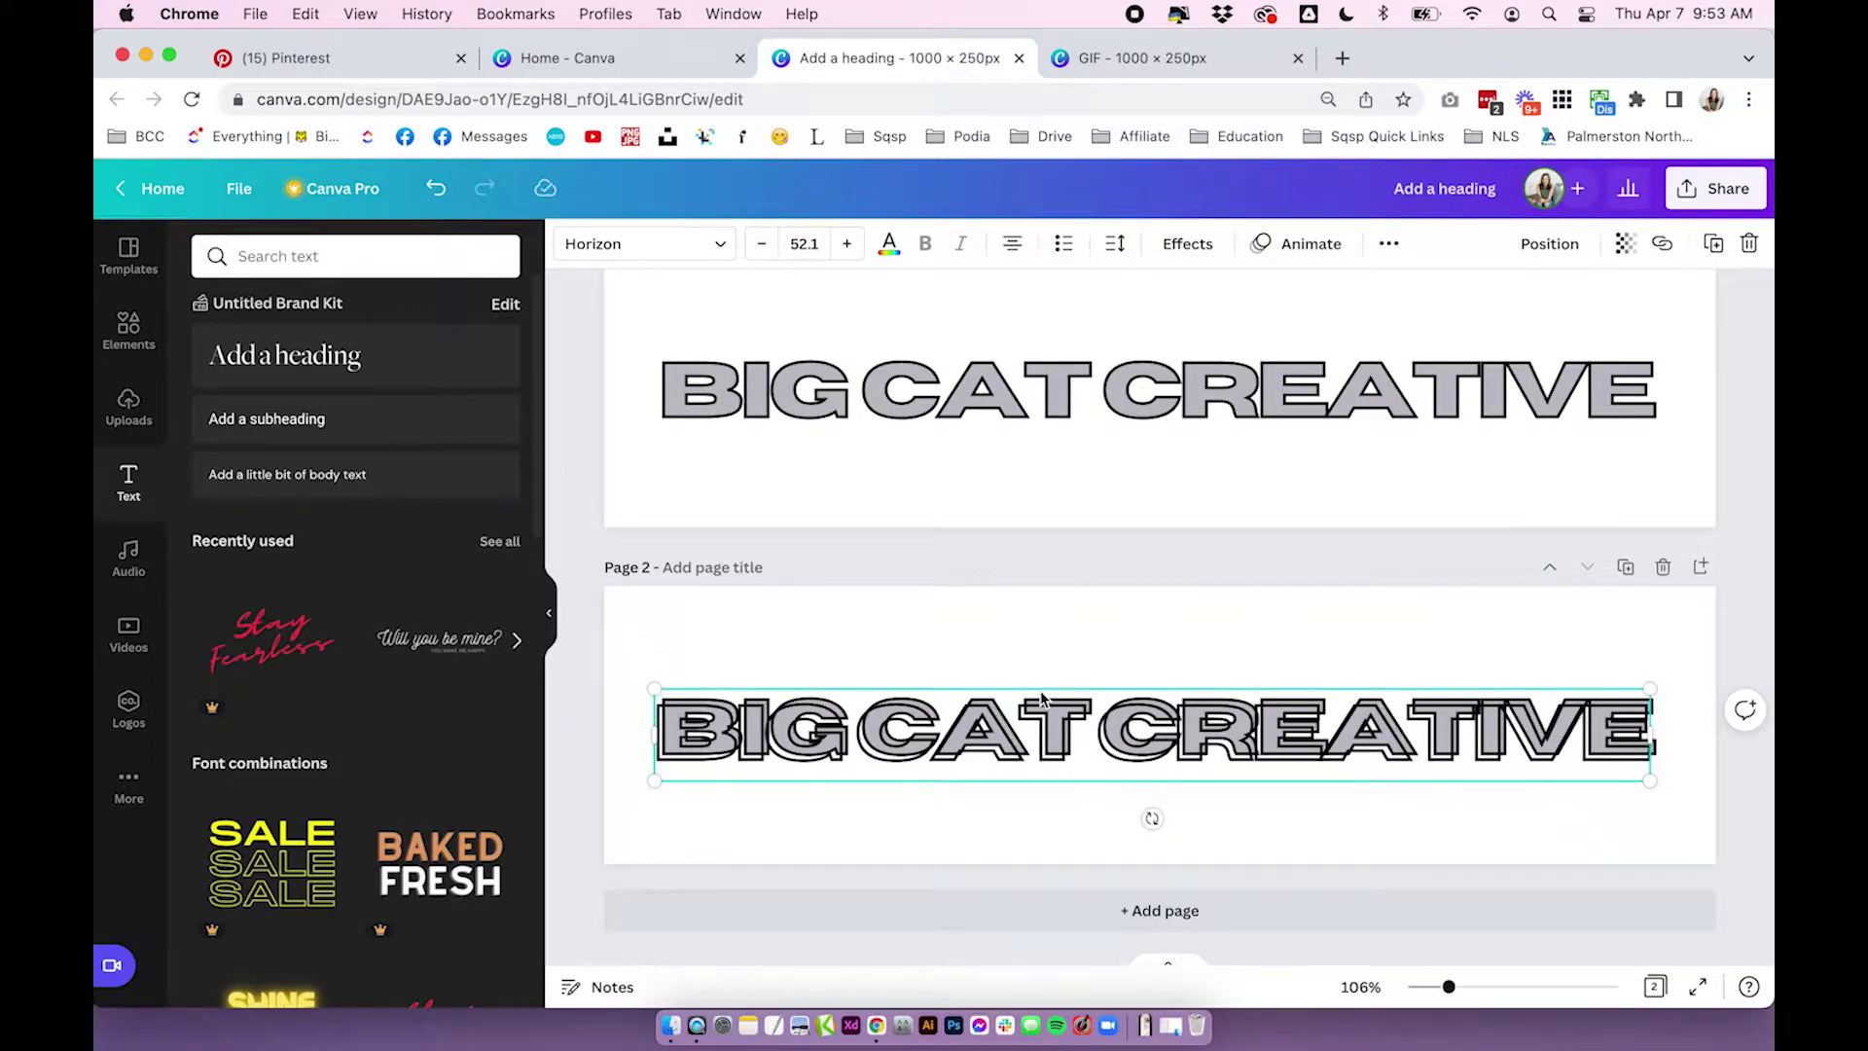
key("Up")
key("Left")
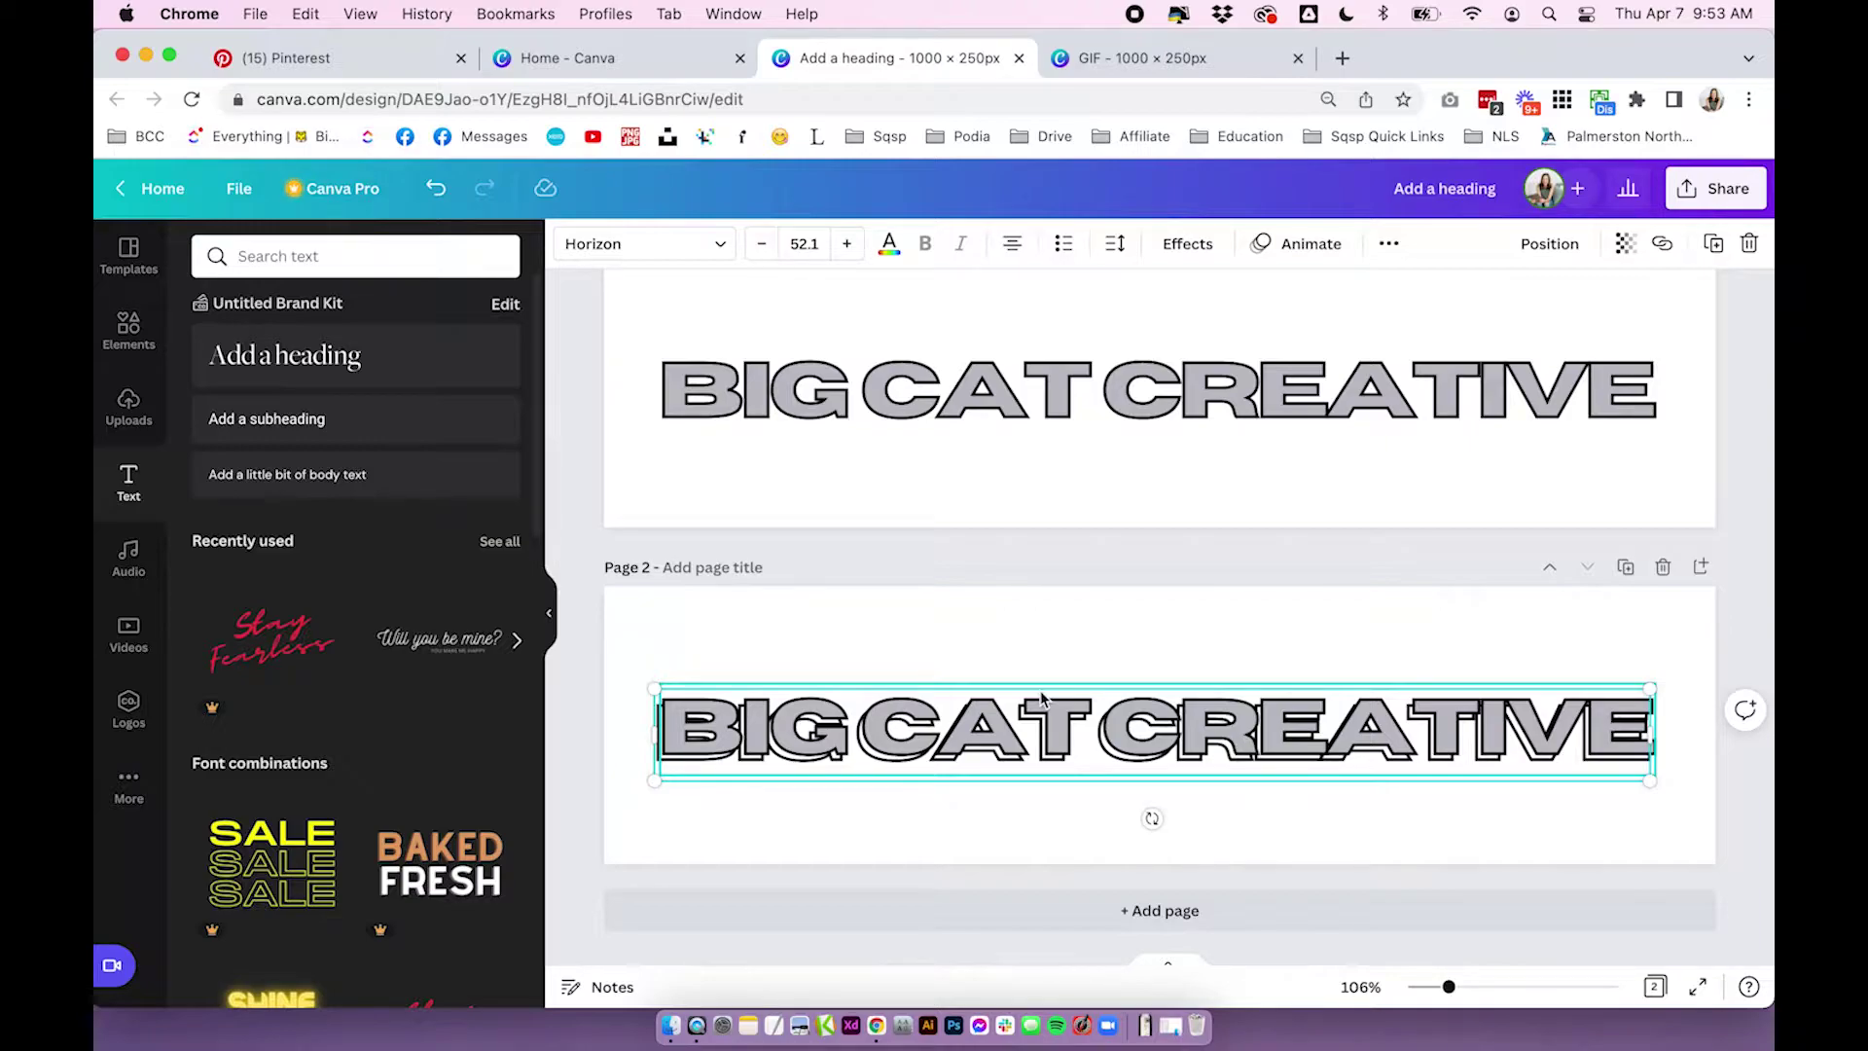
left_click(1413, 622)
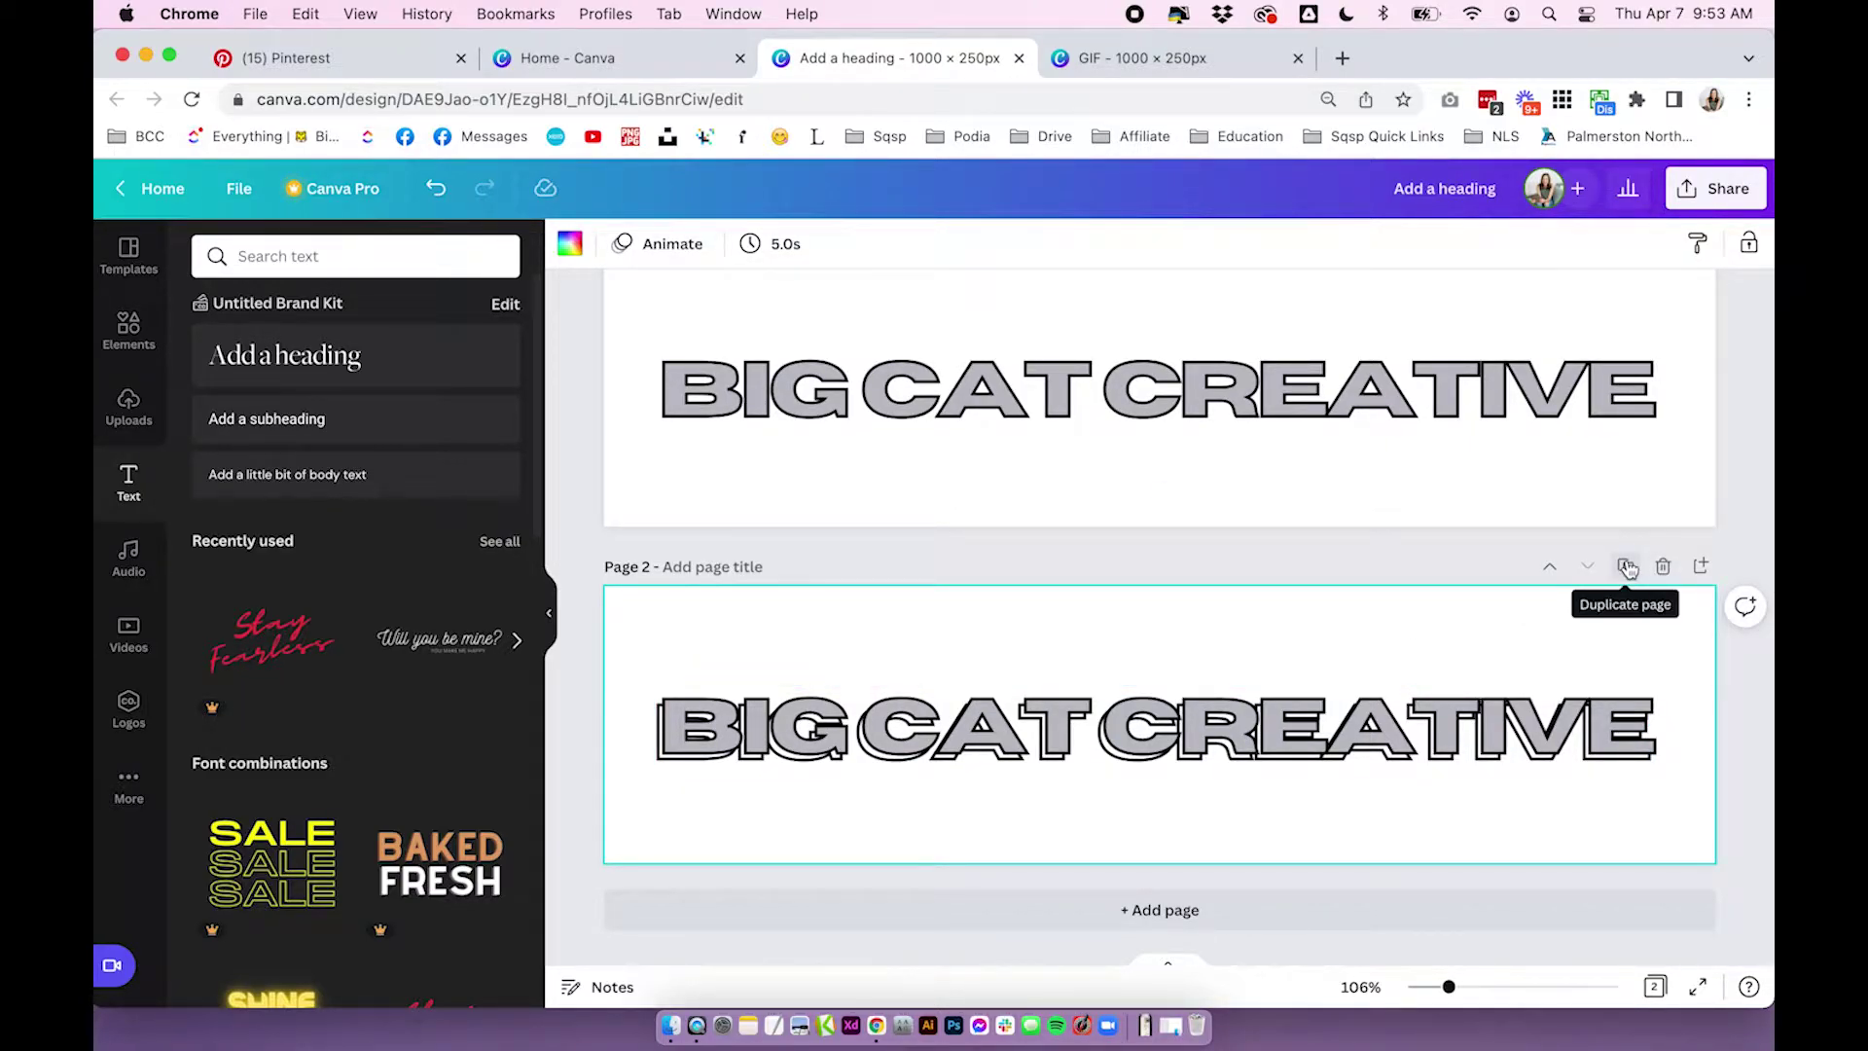
Duplicate page 2, copy the offset outline on page 3, and place the copy over the existing offset outline
left_click(1627, 569)
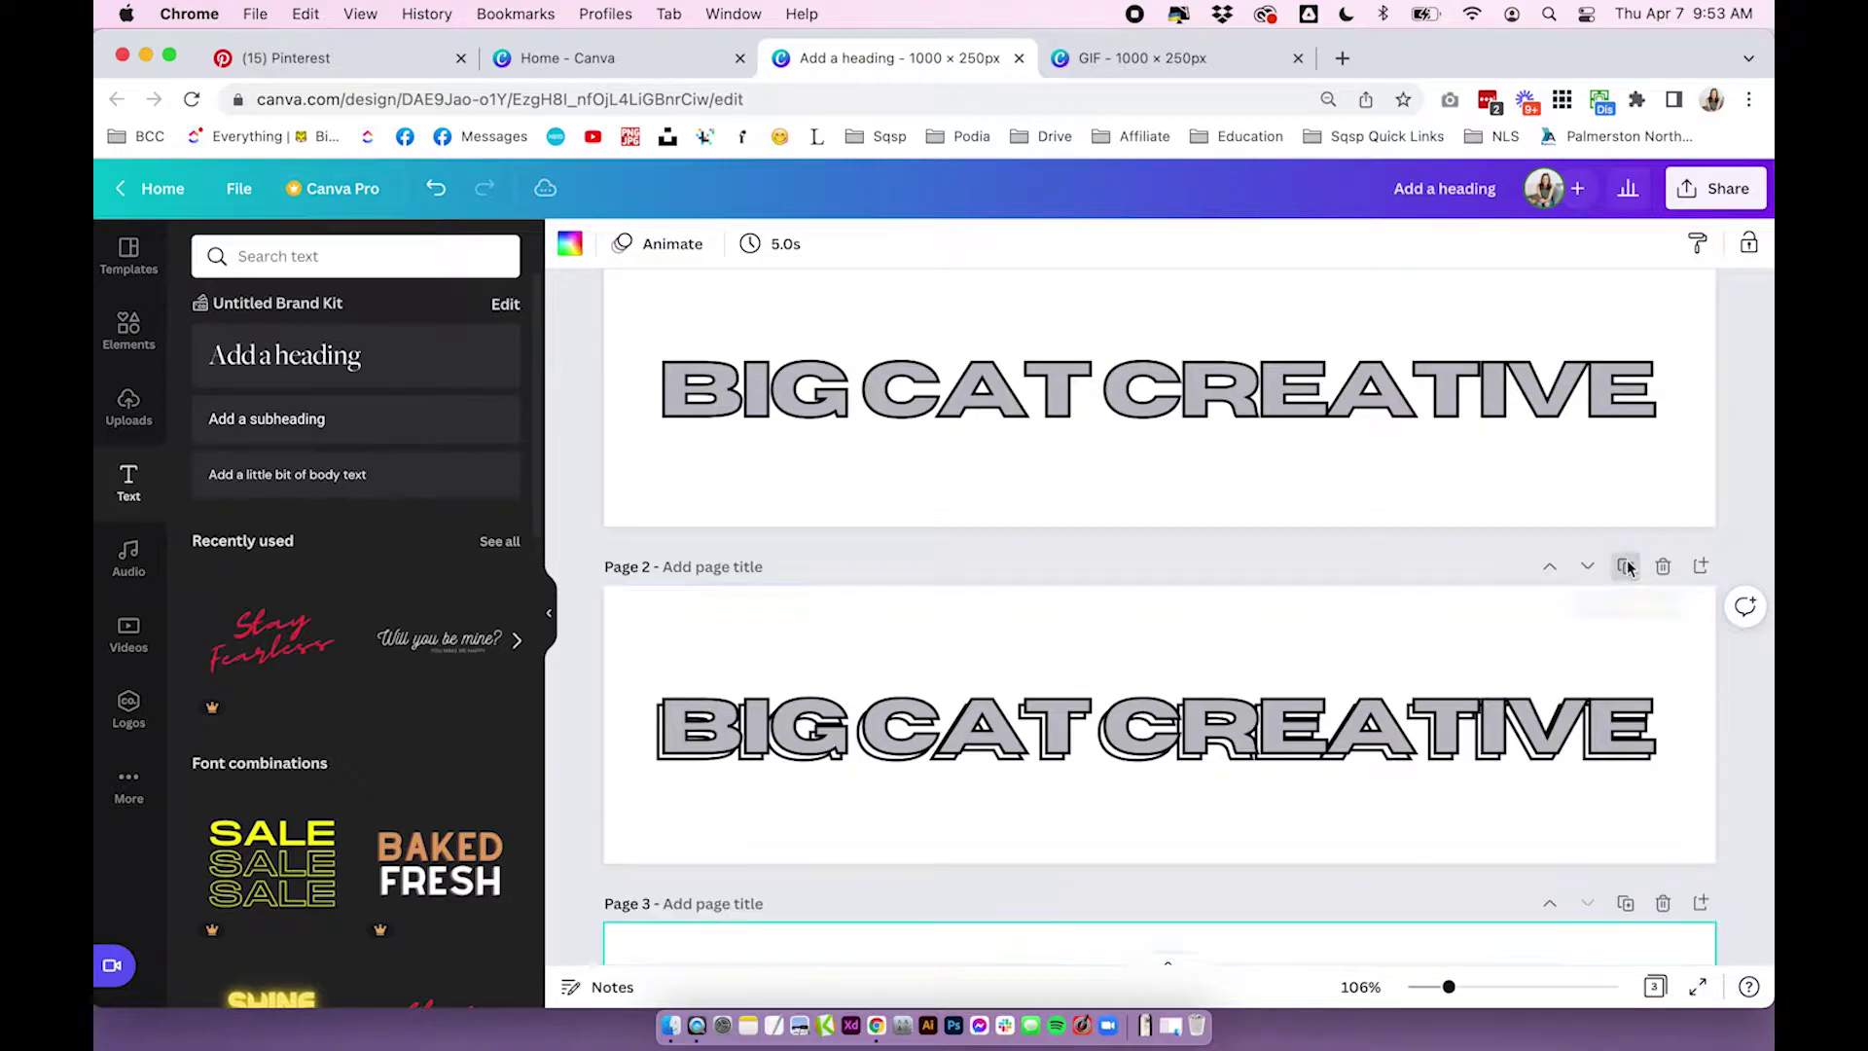
left_click(658, 771)
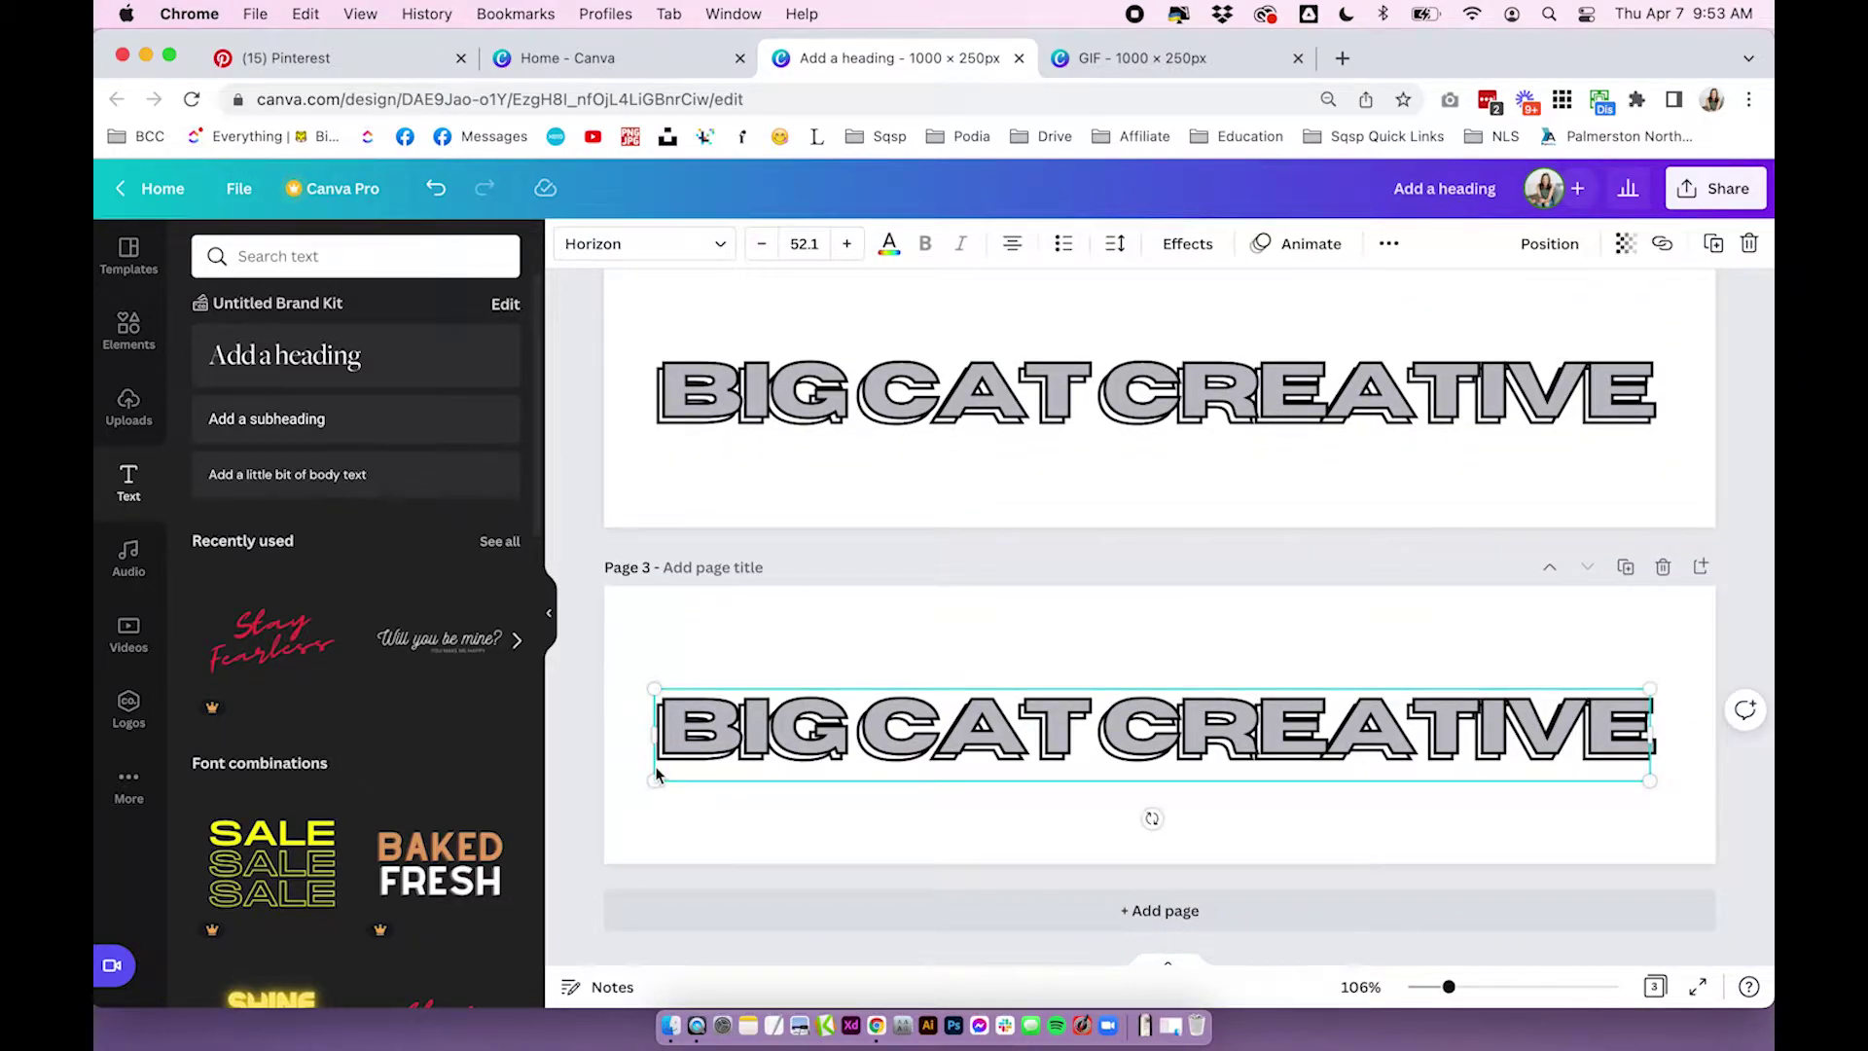
key("super+d")
left_click_drag(716, 775, 689, 757)
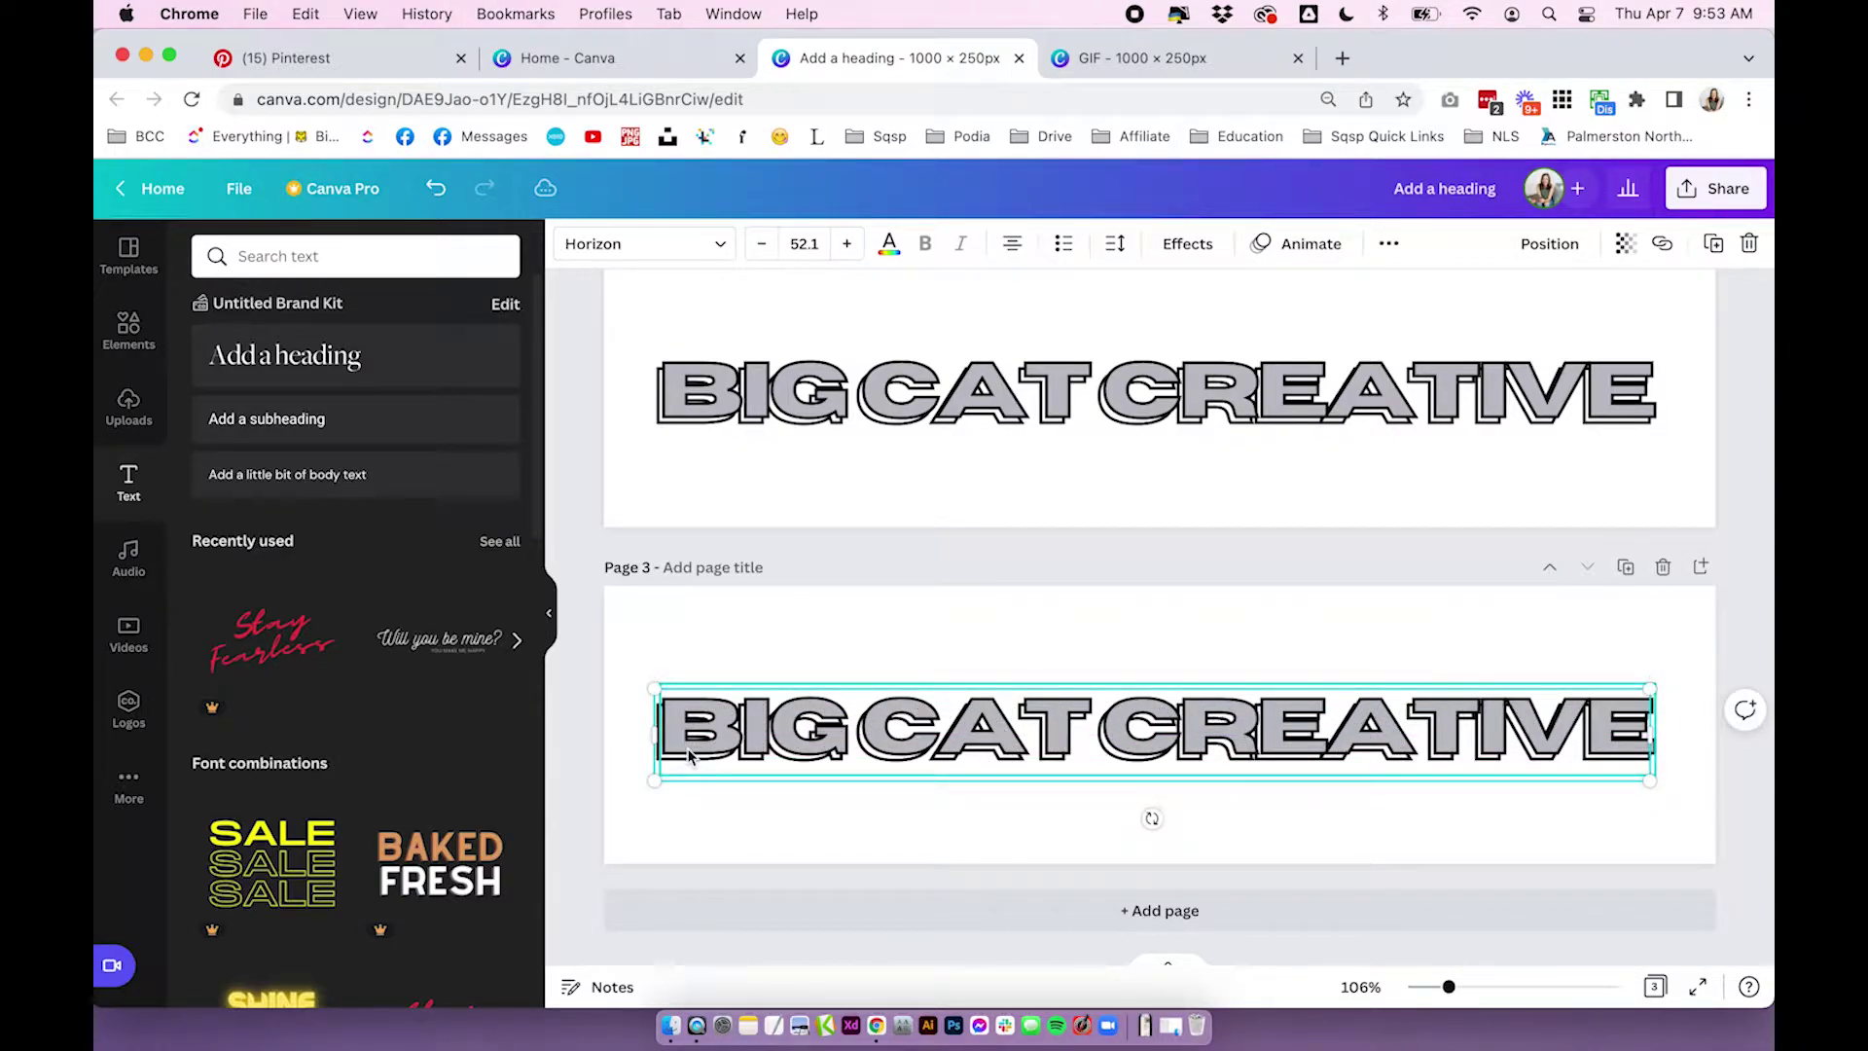
Nudge the new outline copy on page 3 slightly down and left to form another stacked layer
key("Down")
key("Down")
key("Down")
key("Down")
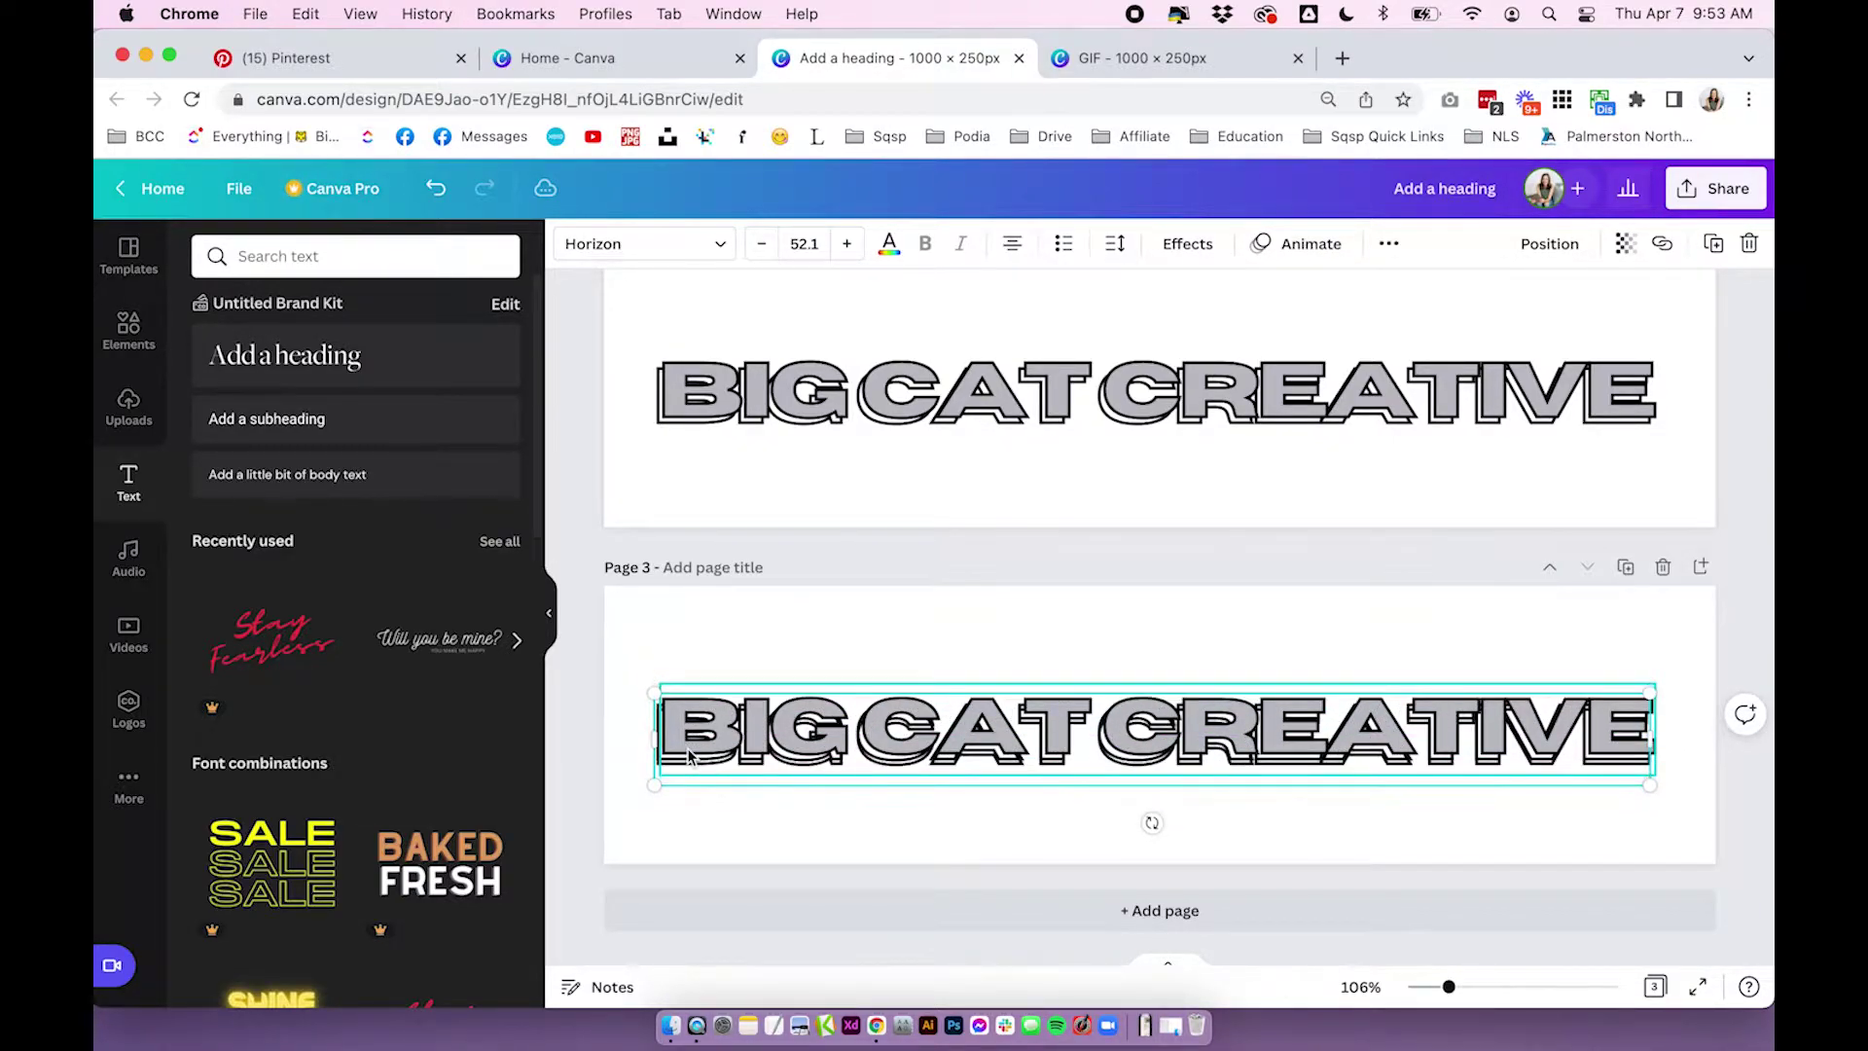
key("Down")
key("Down")
key("Down")
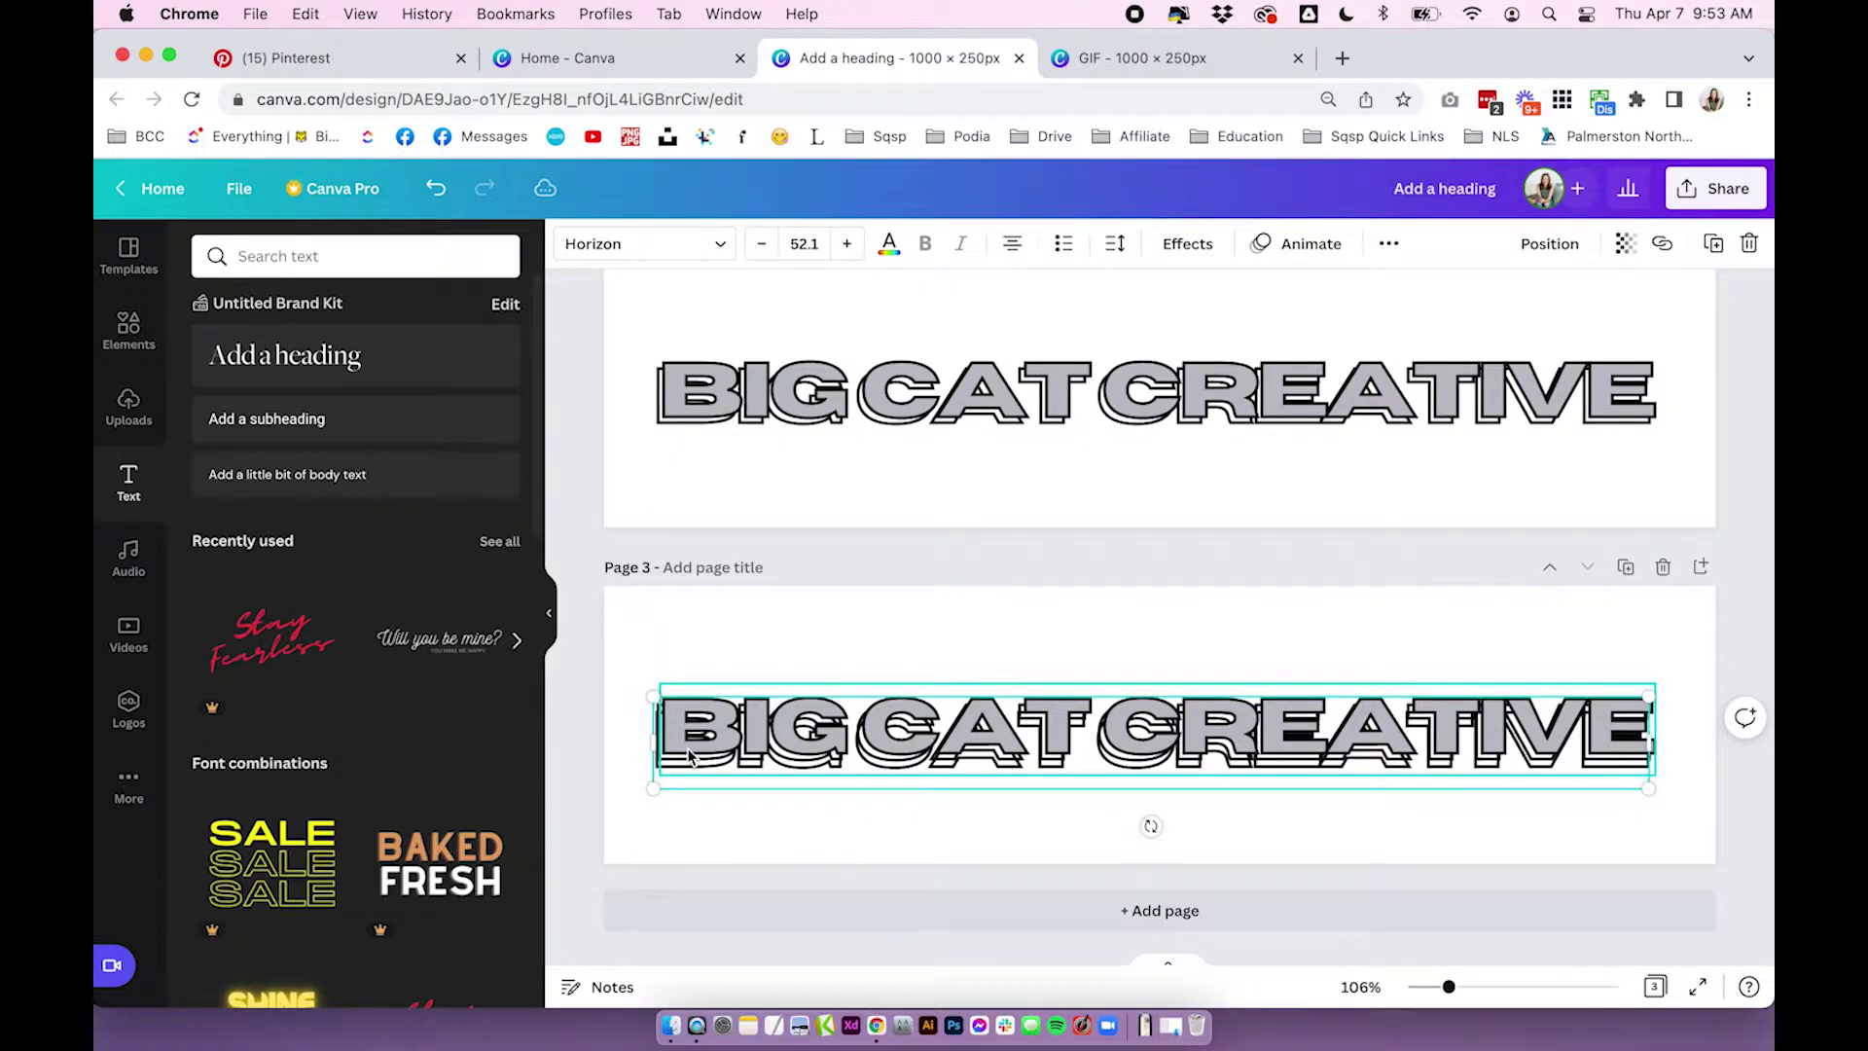
key("Left")
key("Left")
key("Left")
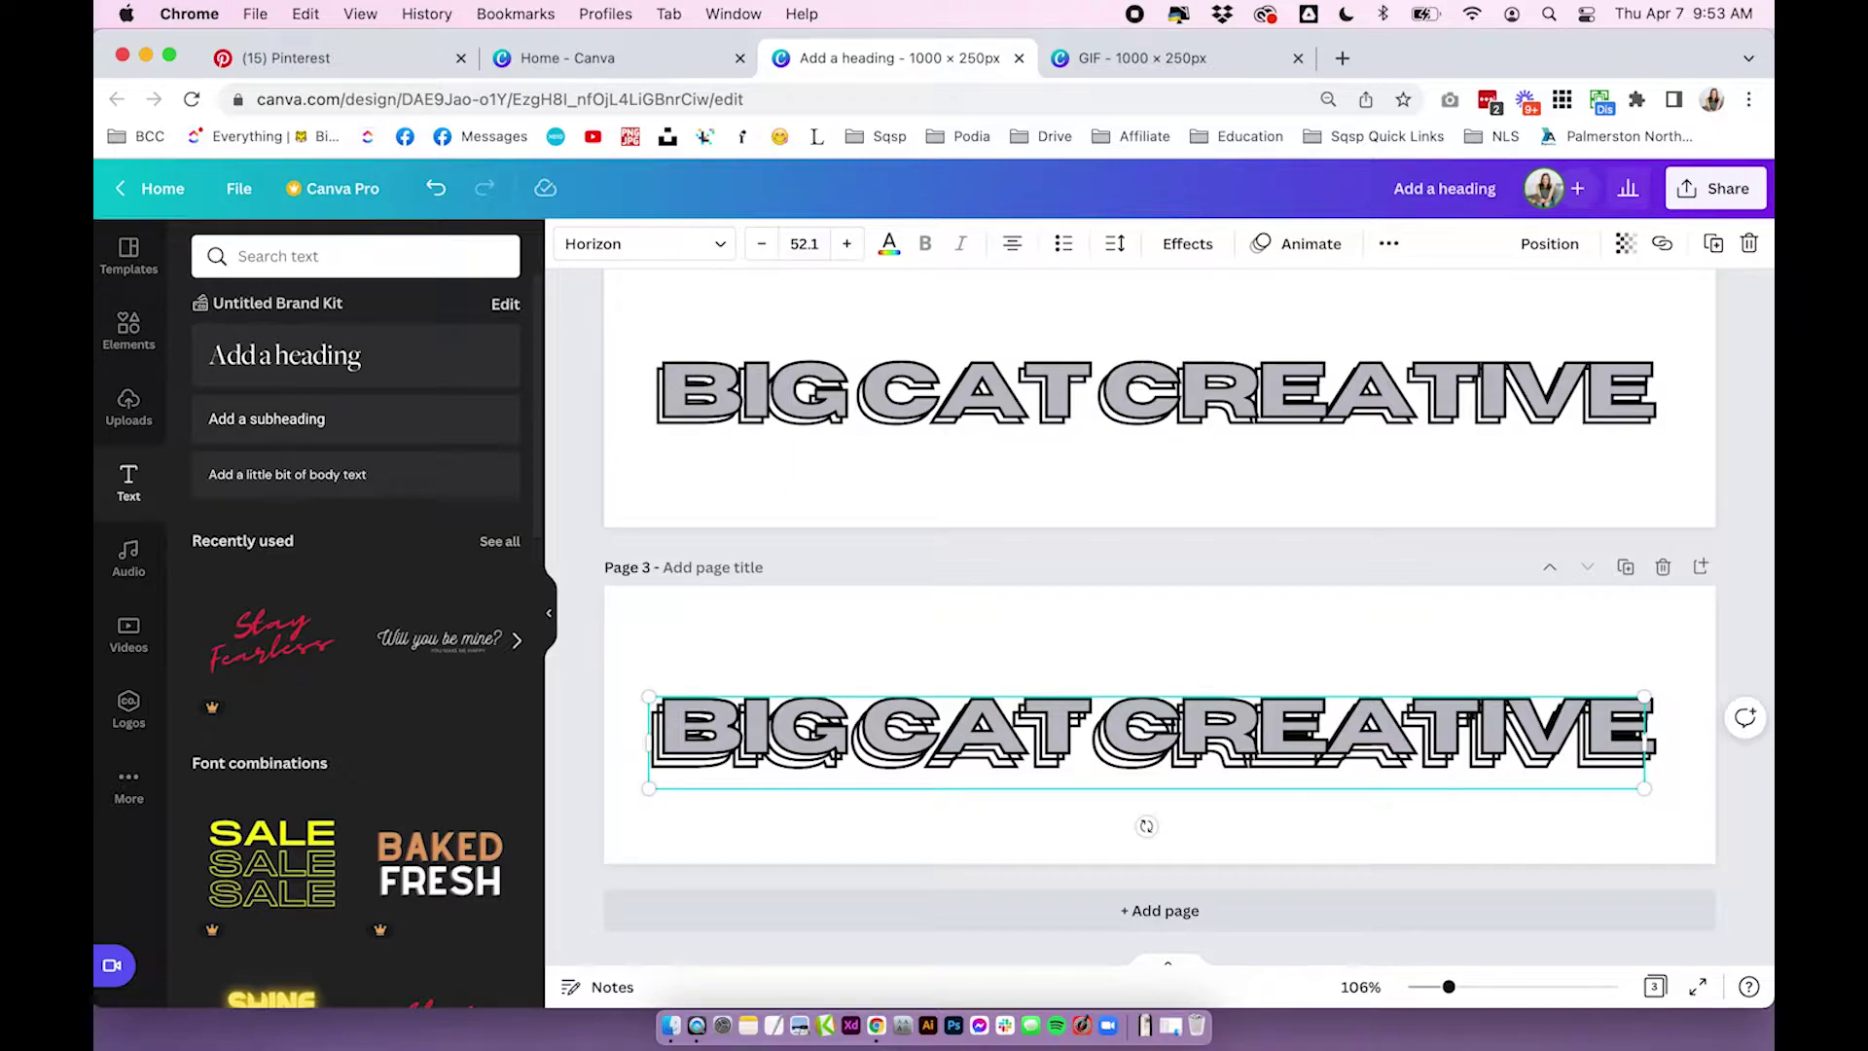
left_click(855, 619)
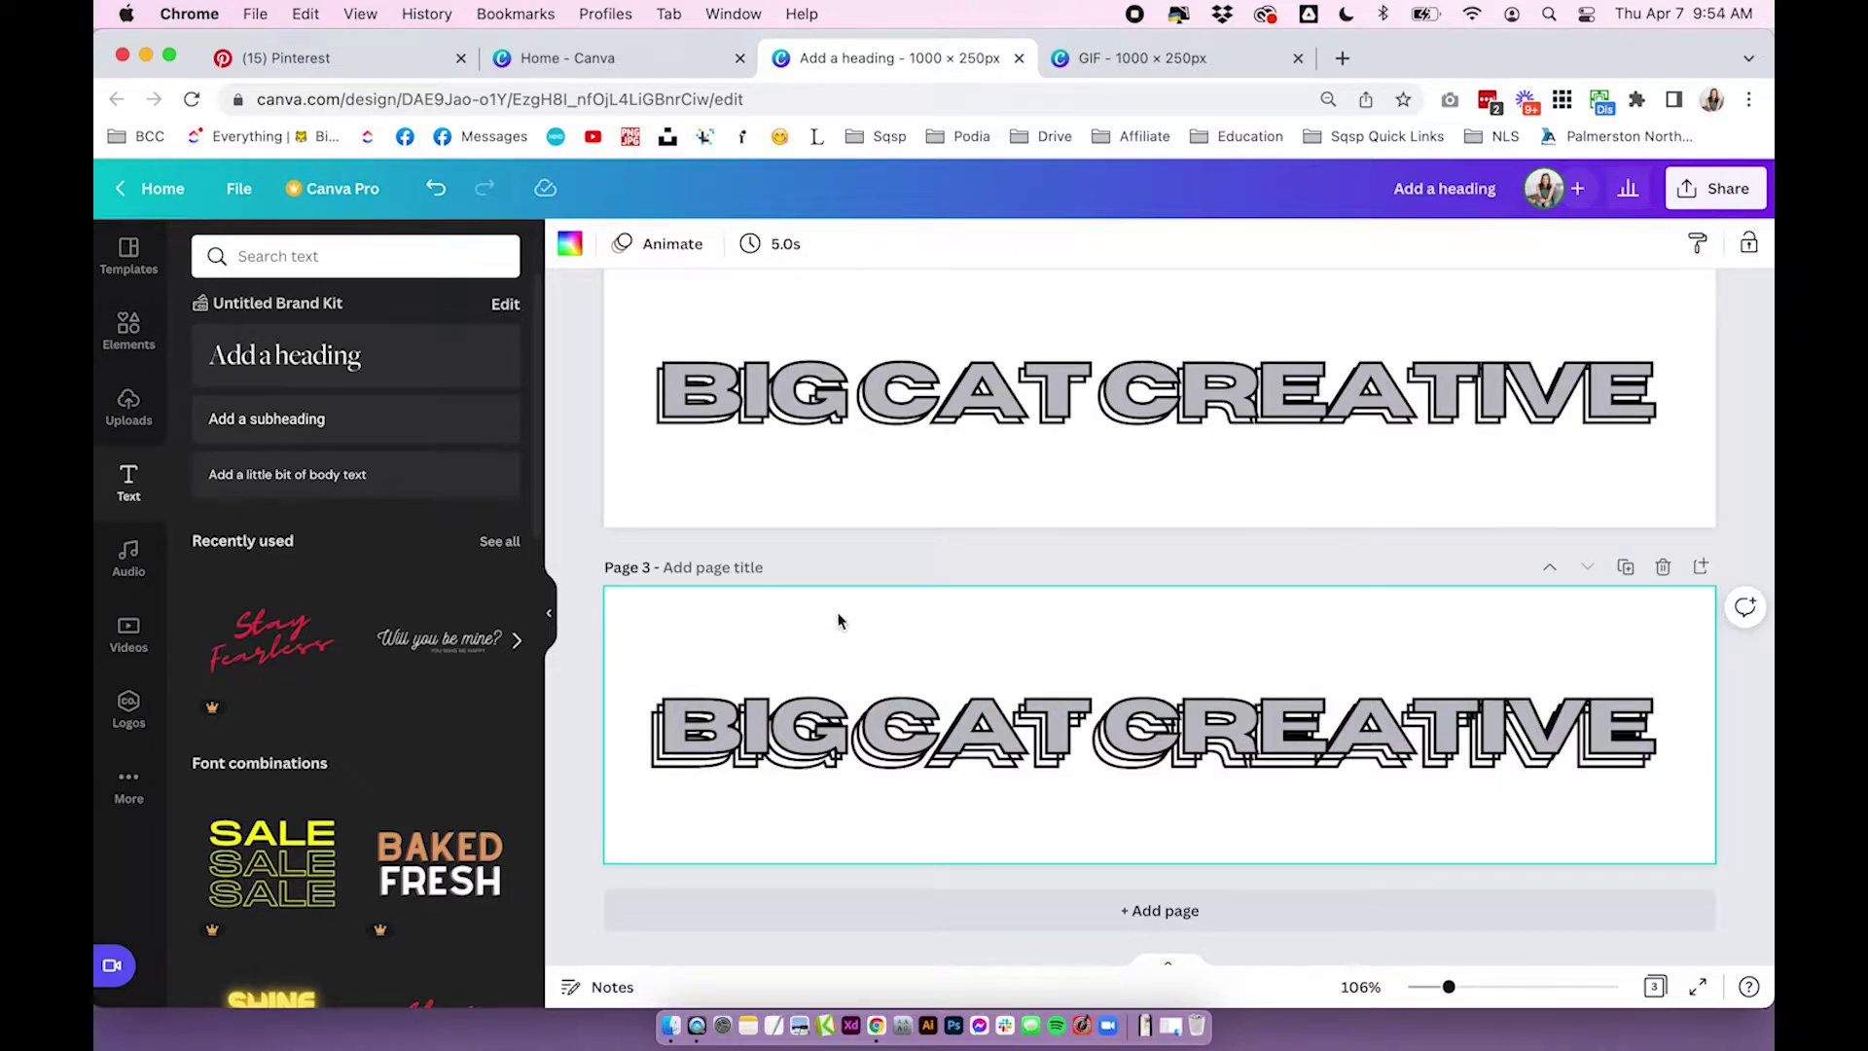
Duplicate page 3 and remove the outermost outline on page 4, leaving a single offset outline like page 2
left_click(1626, 567)
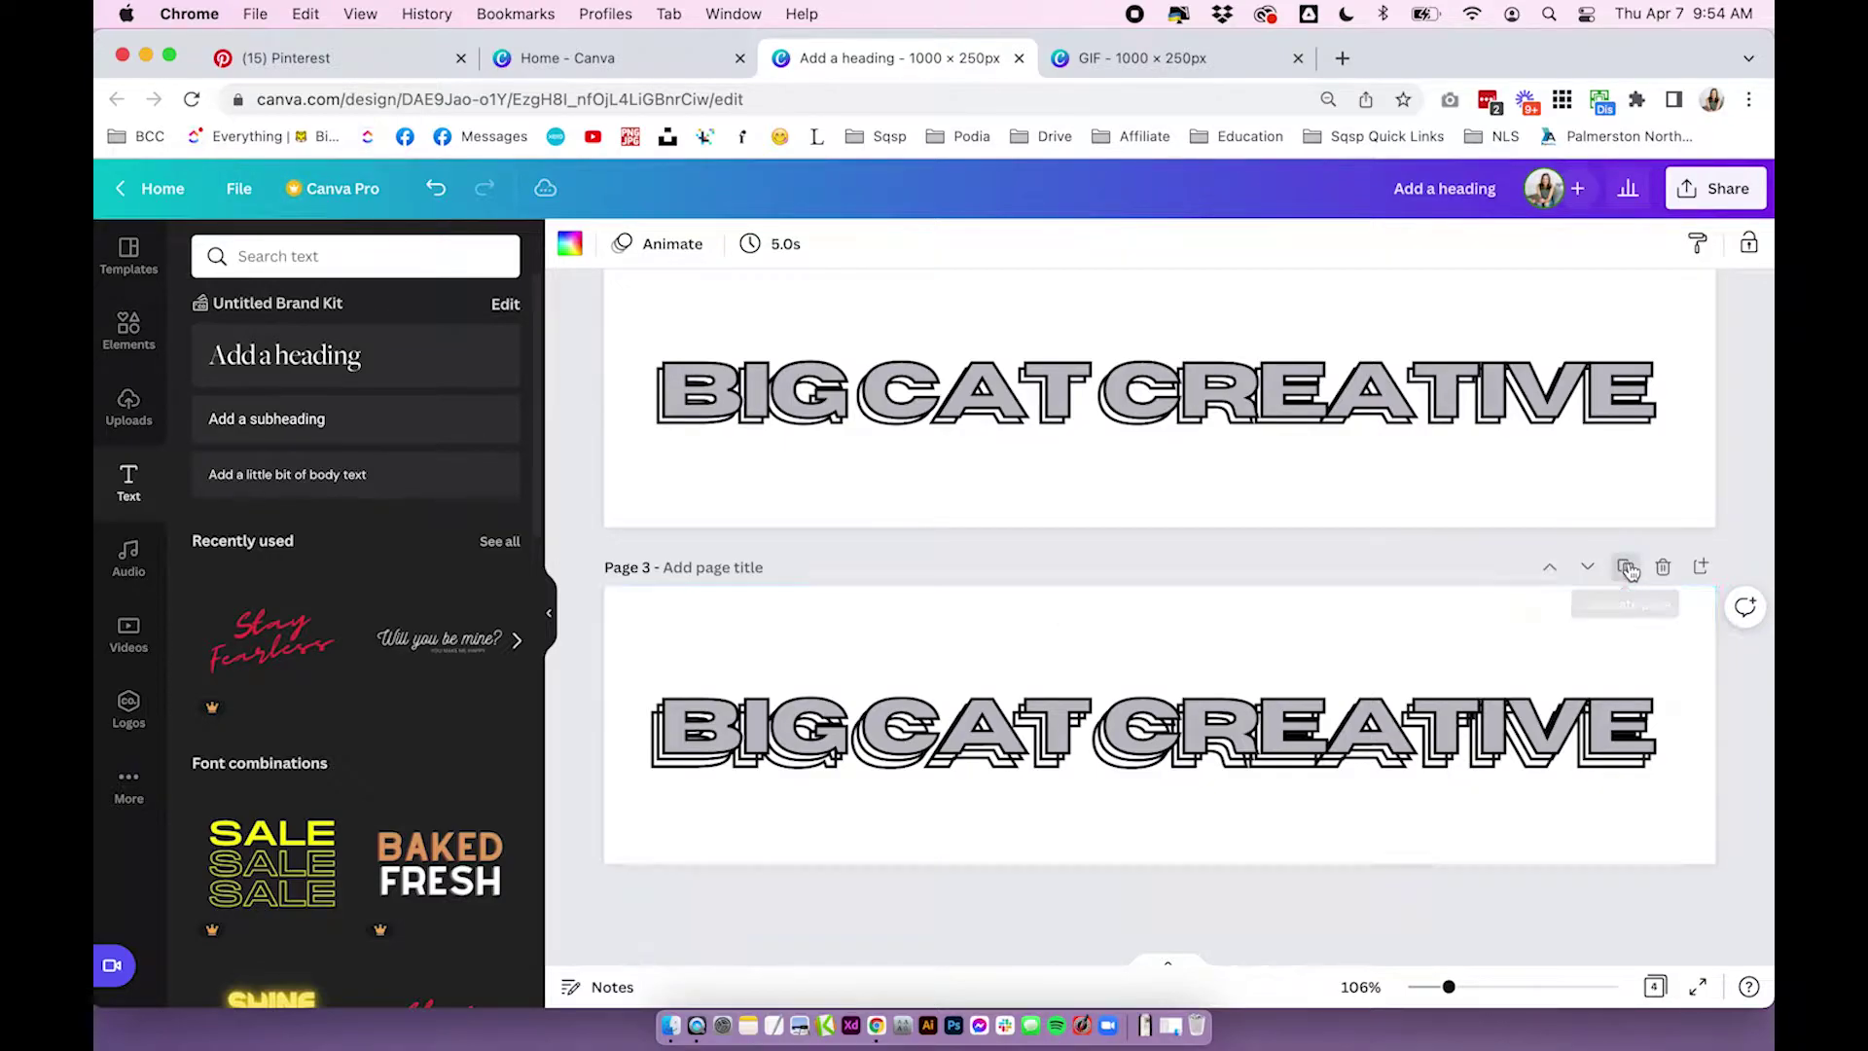
left_click(651, 775)
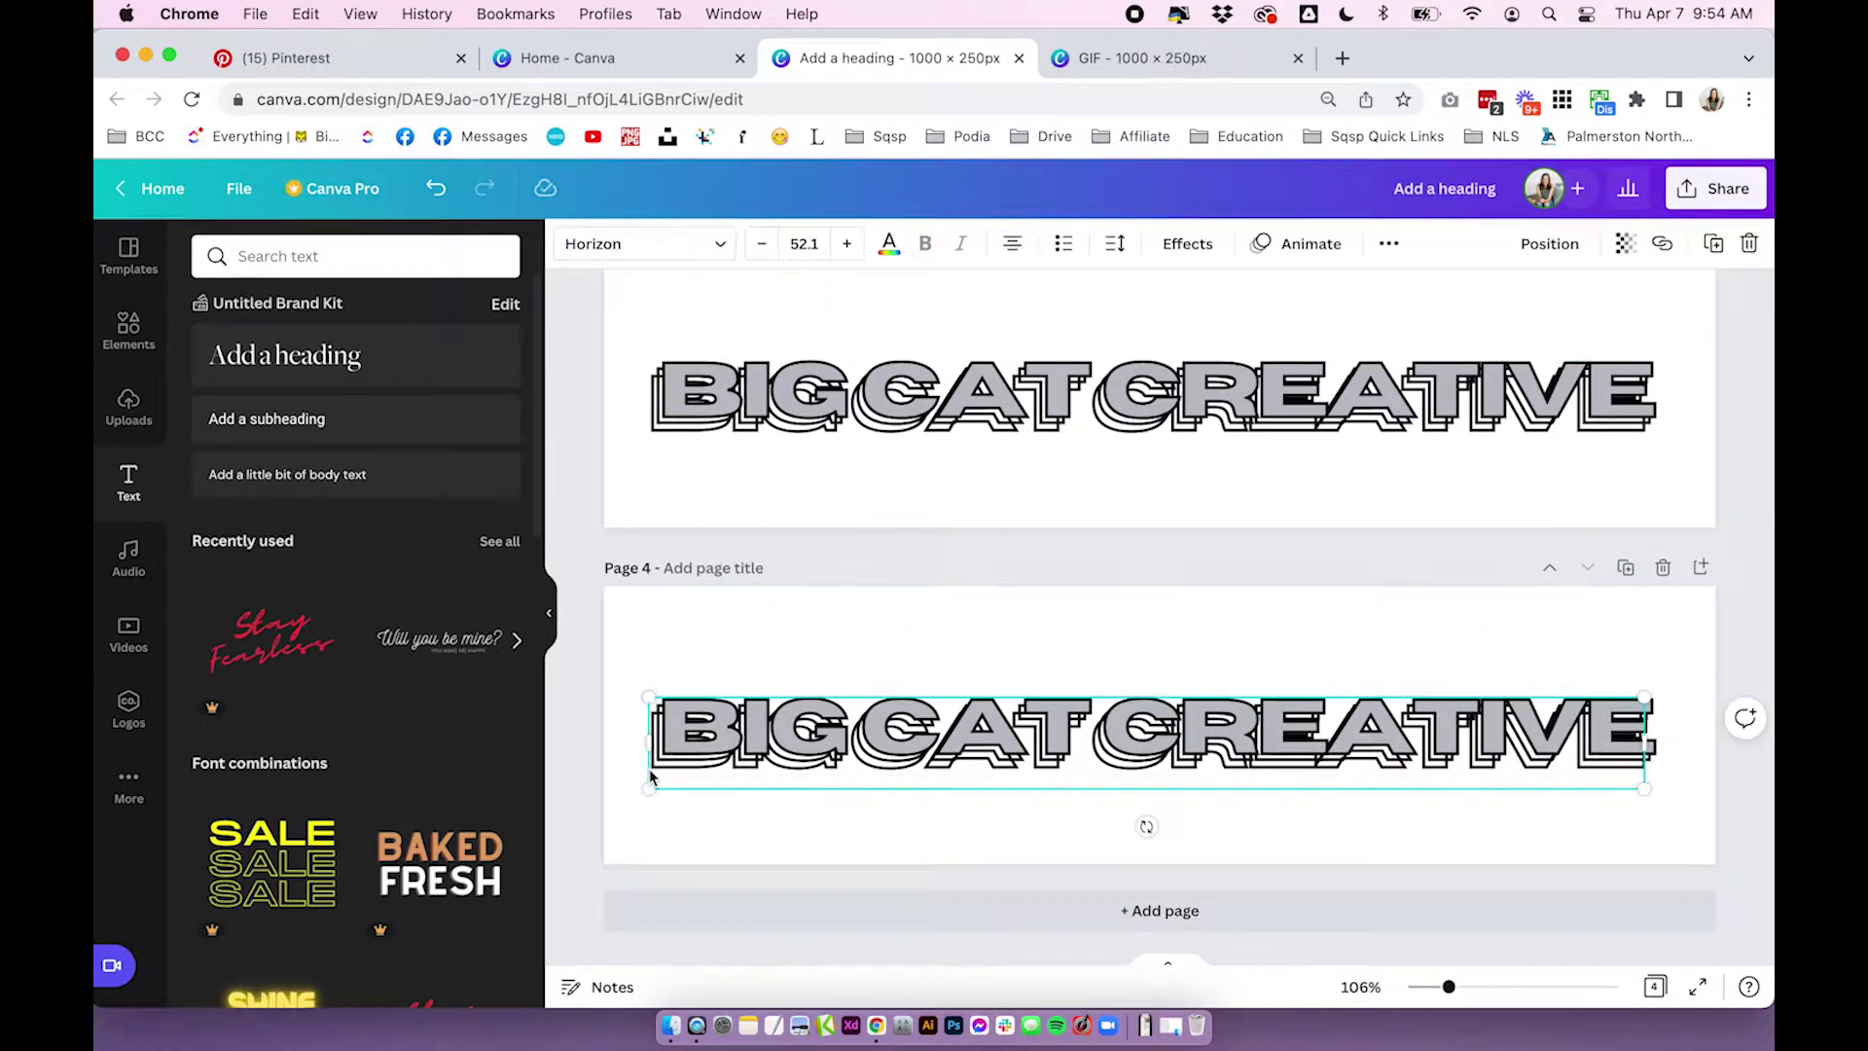
scroll(758, 759, "up", 3)
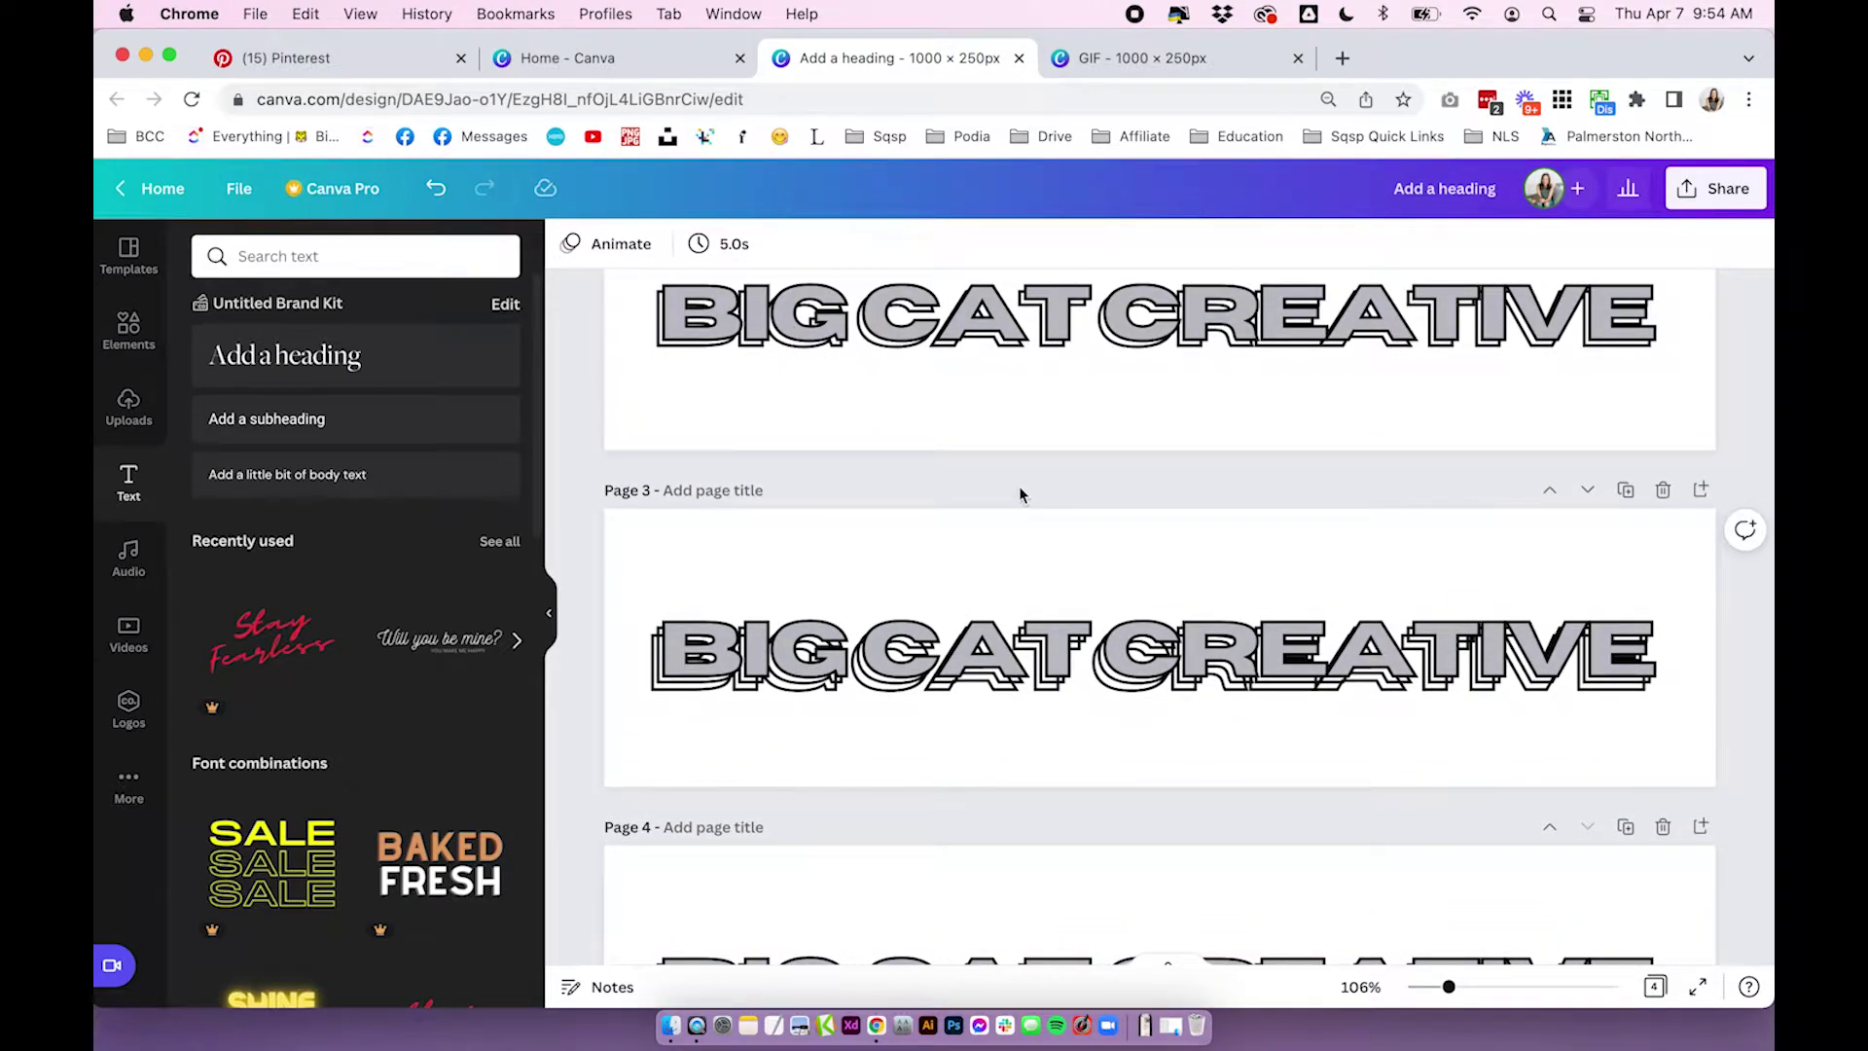
scroll(1020, 494, "down", 3)
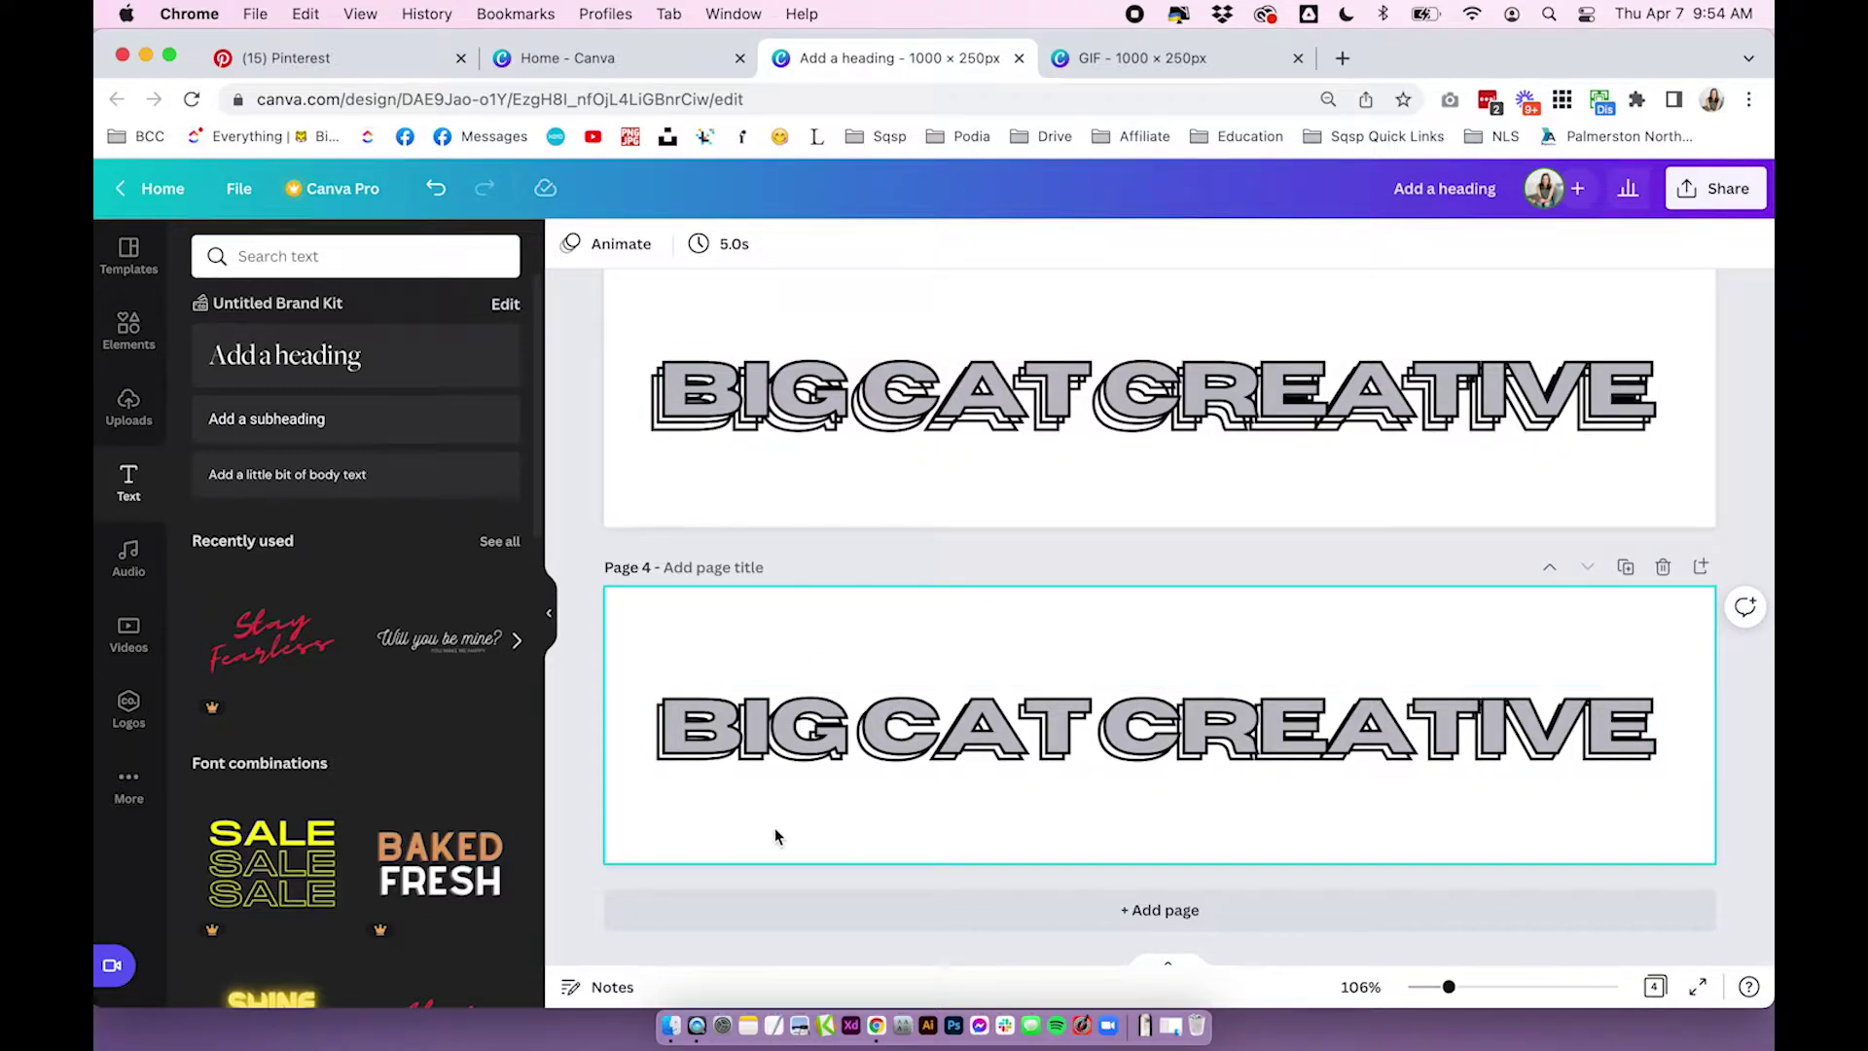
scroll(740, 700, "up", 5)
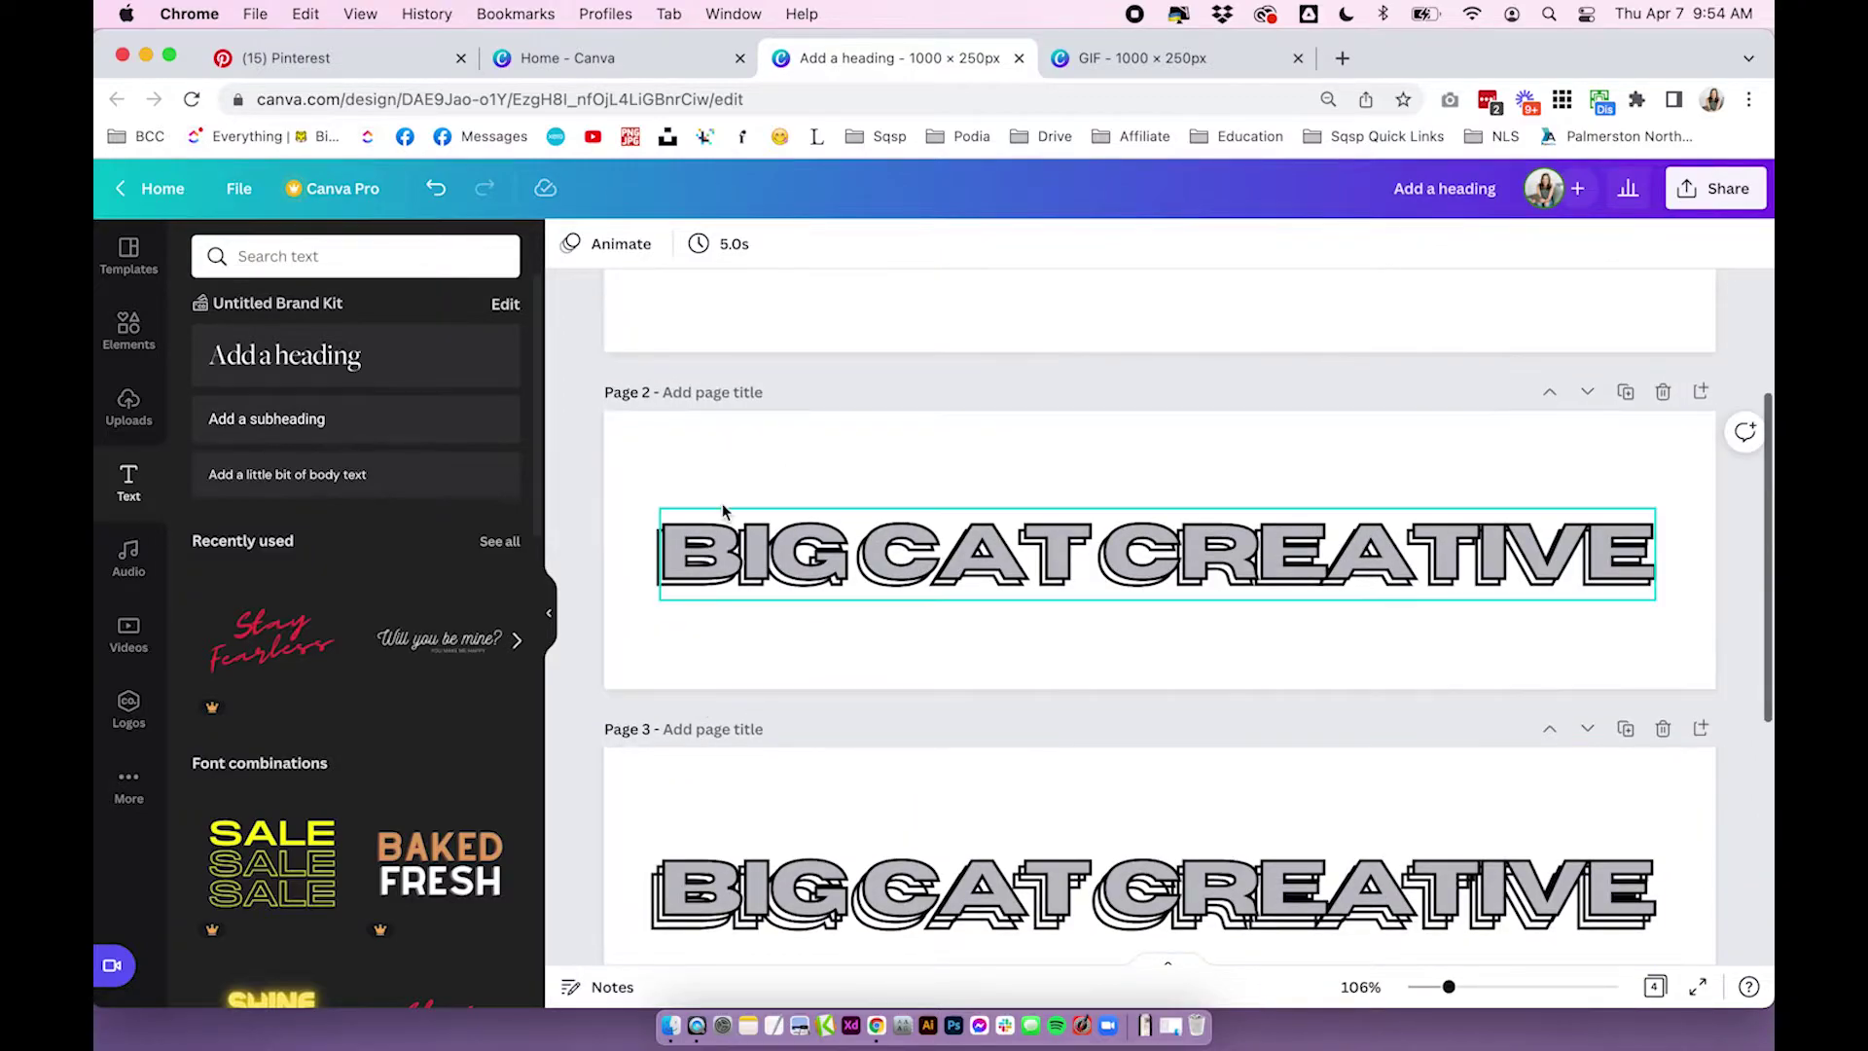
scroll(723, 510, "up", 3)
scroll(721, 468, "down", 5)
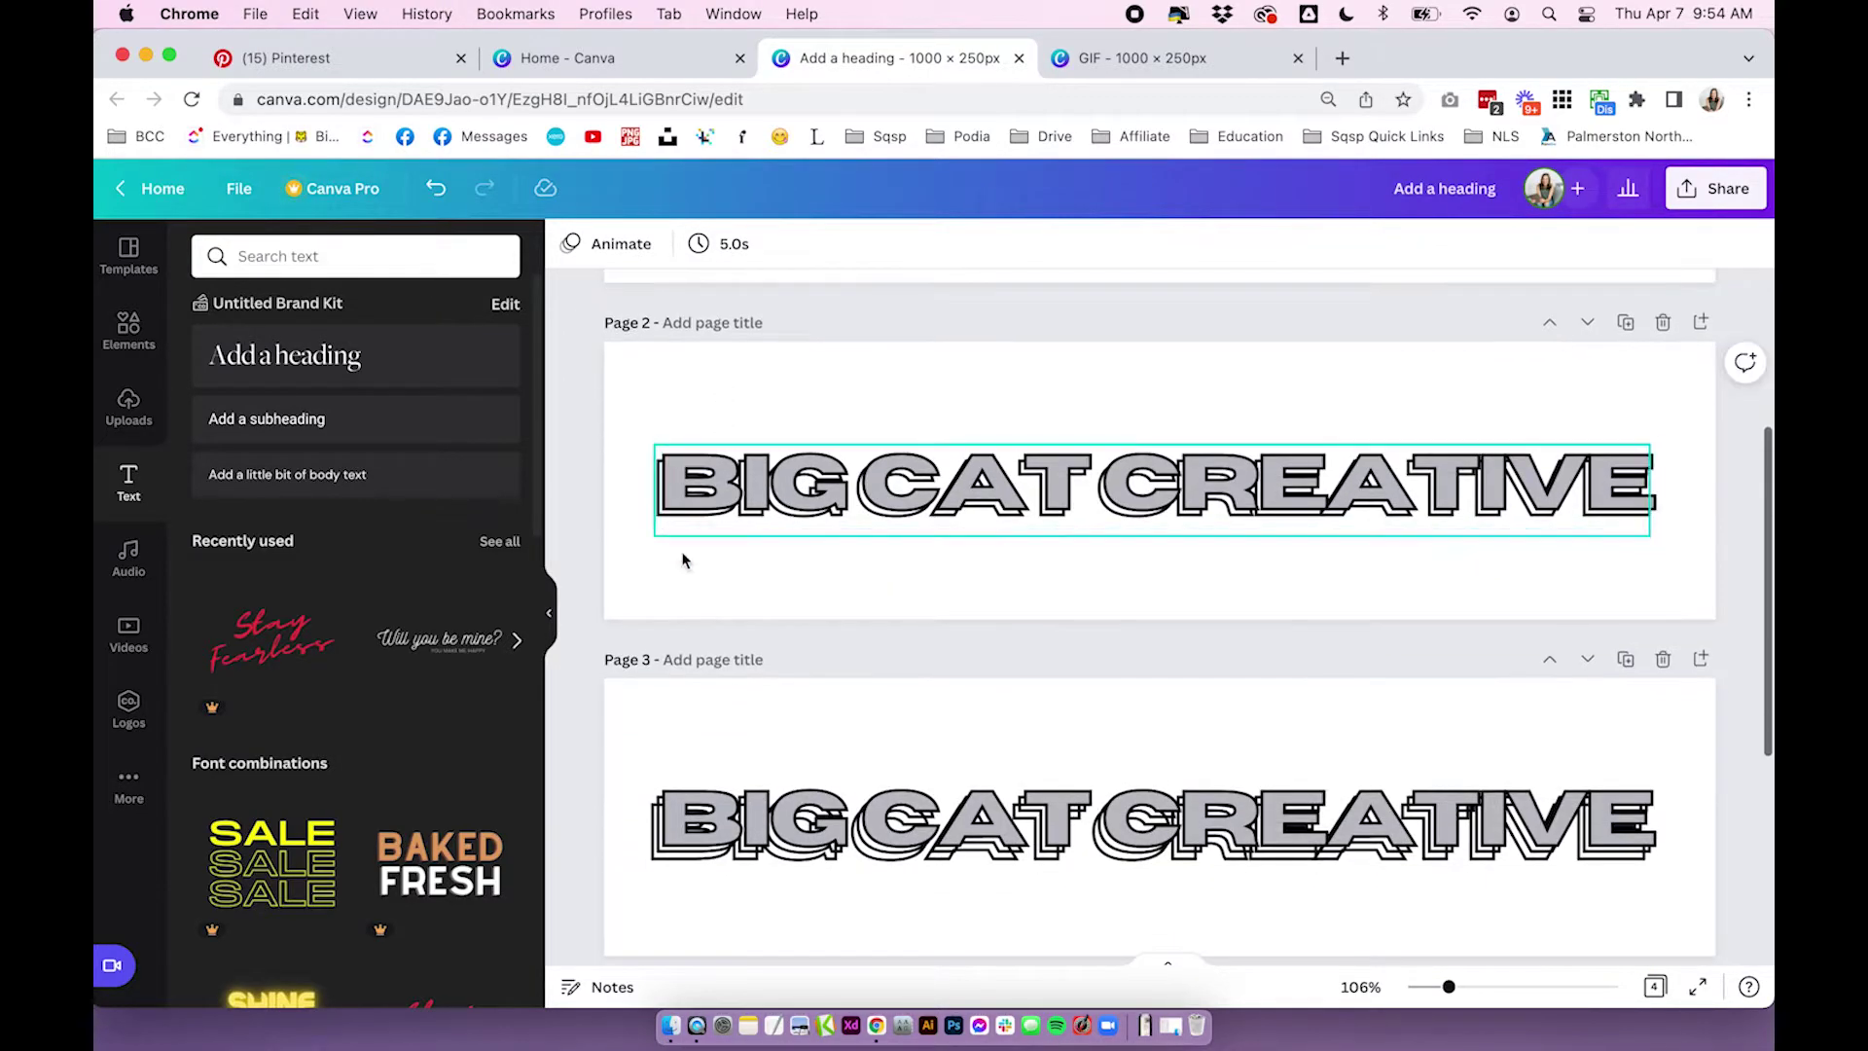
scroll(722, 559, "down", 5)
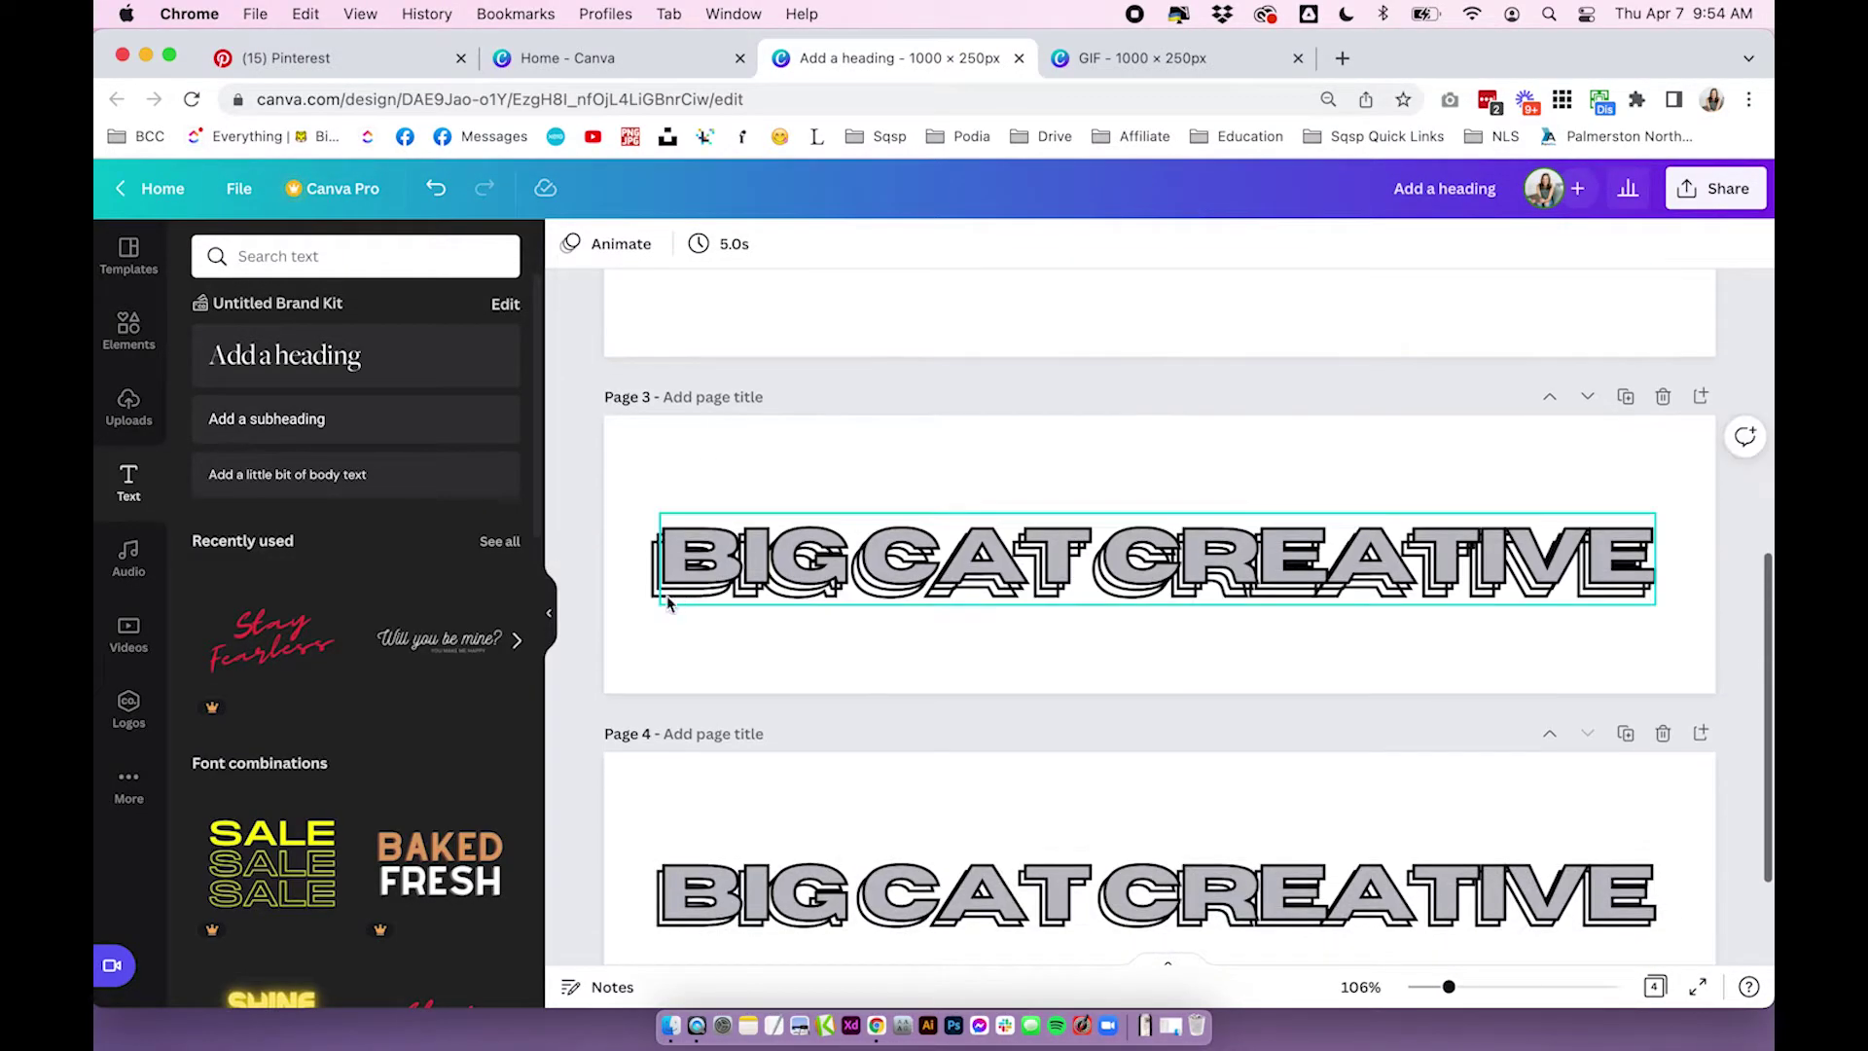
Review the four heading pages and open the timing settings of page 1
scroll(651, 603, "down", 1)
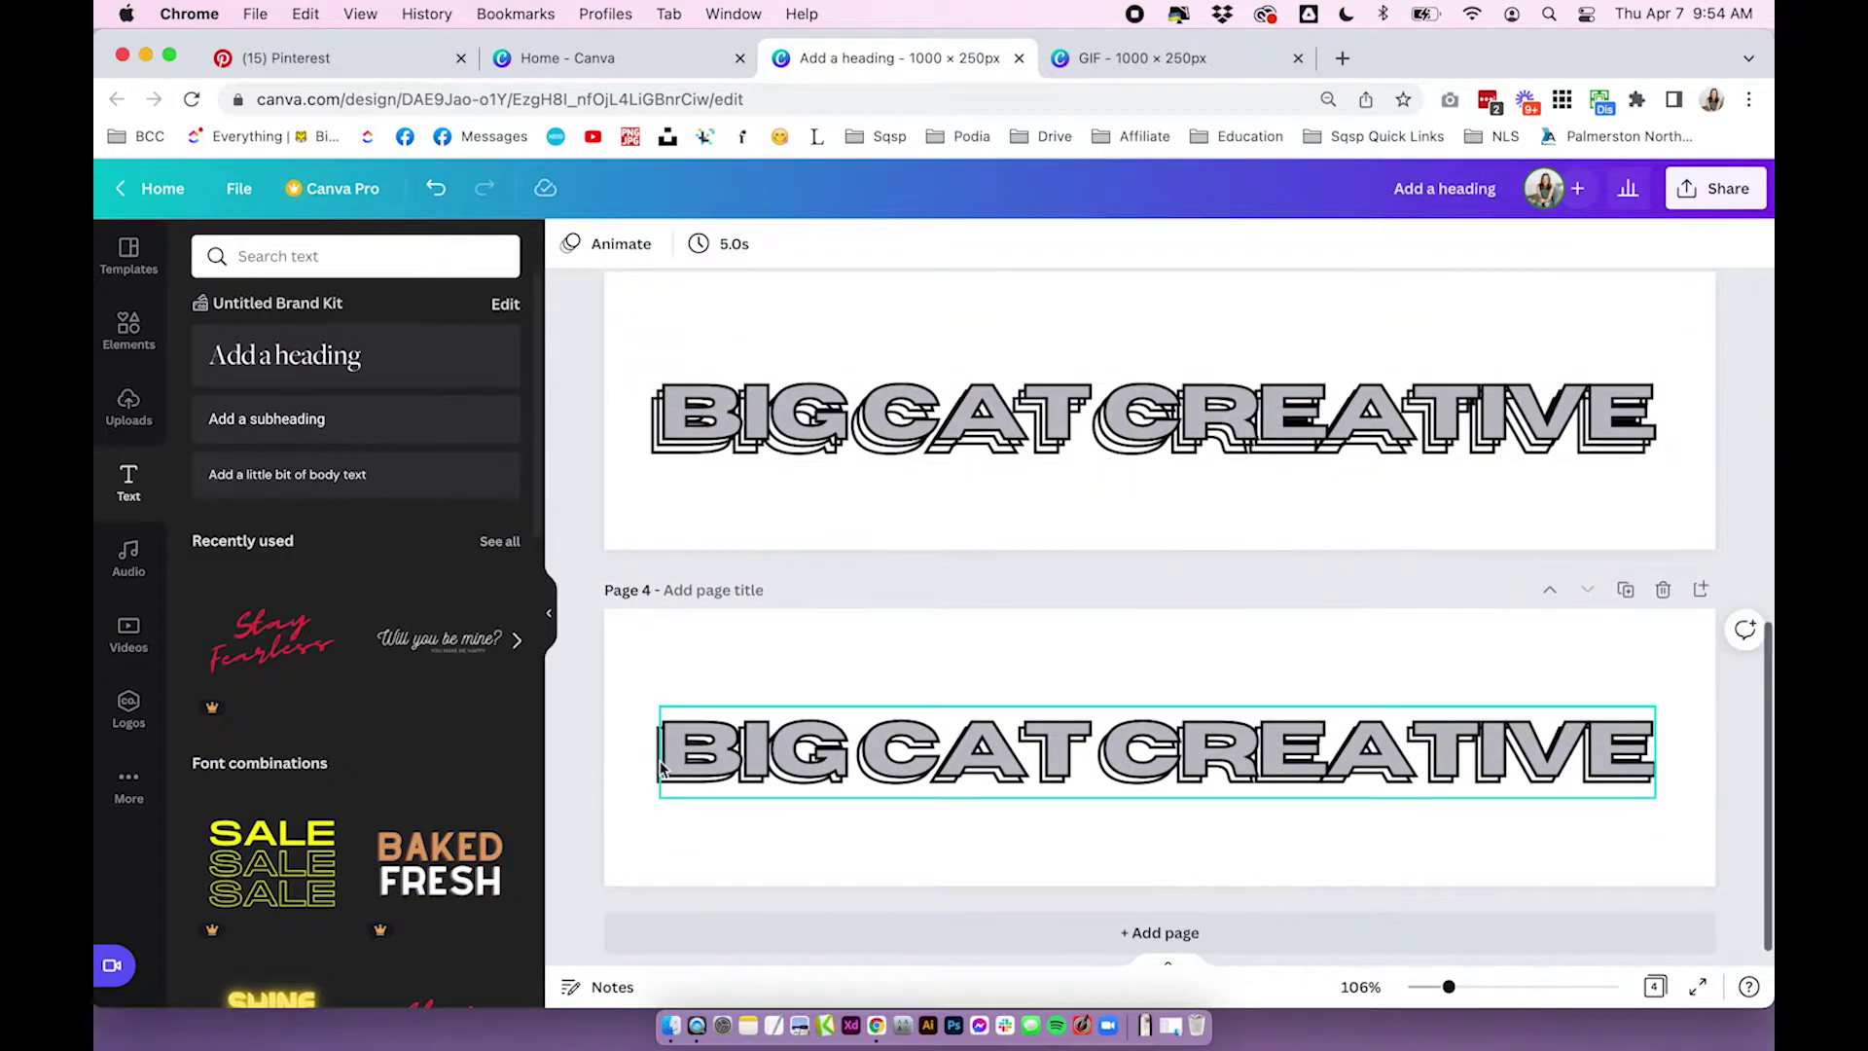
scroll(678, 525, "up", 15)
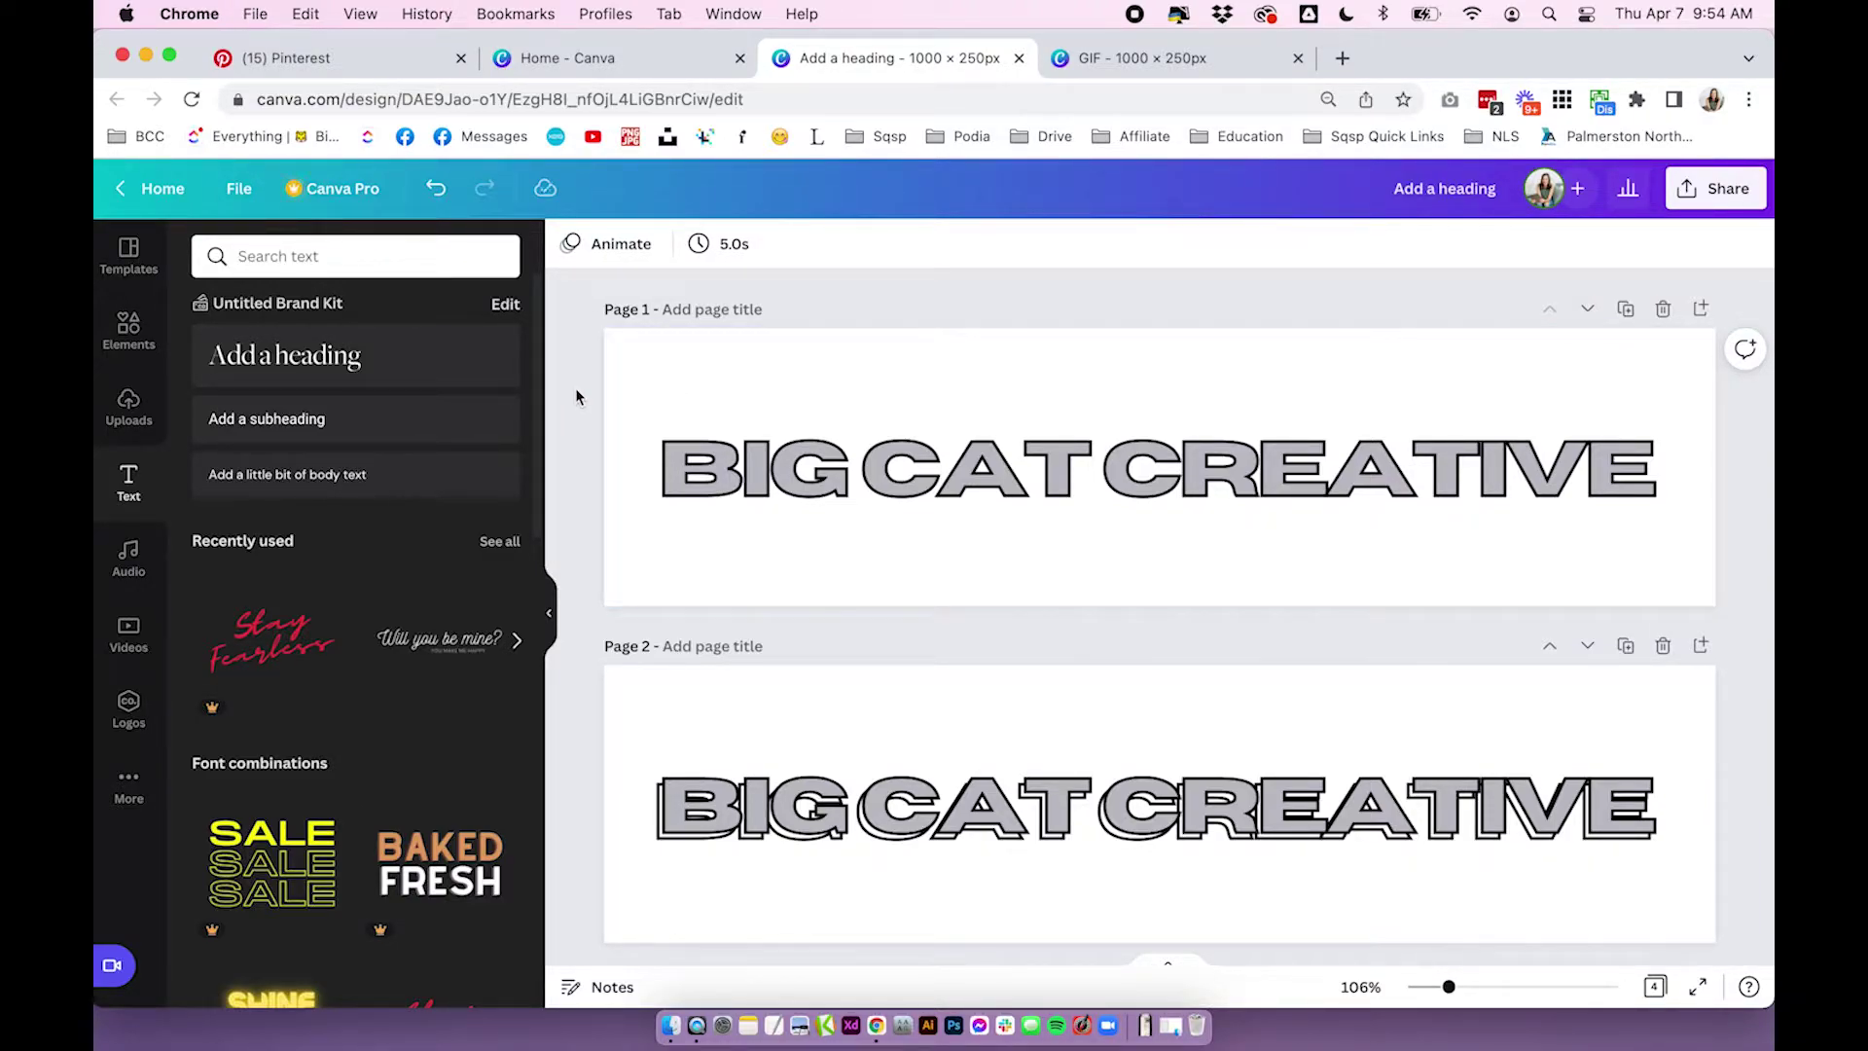
left_click(616, 385)
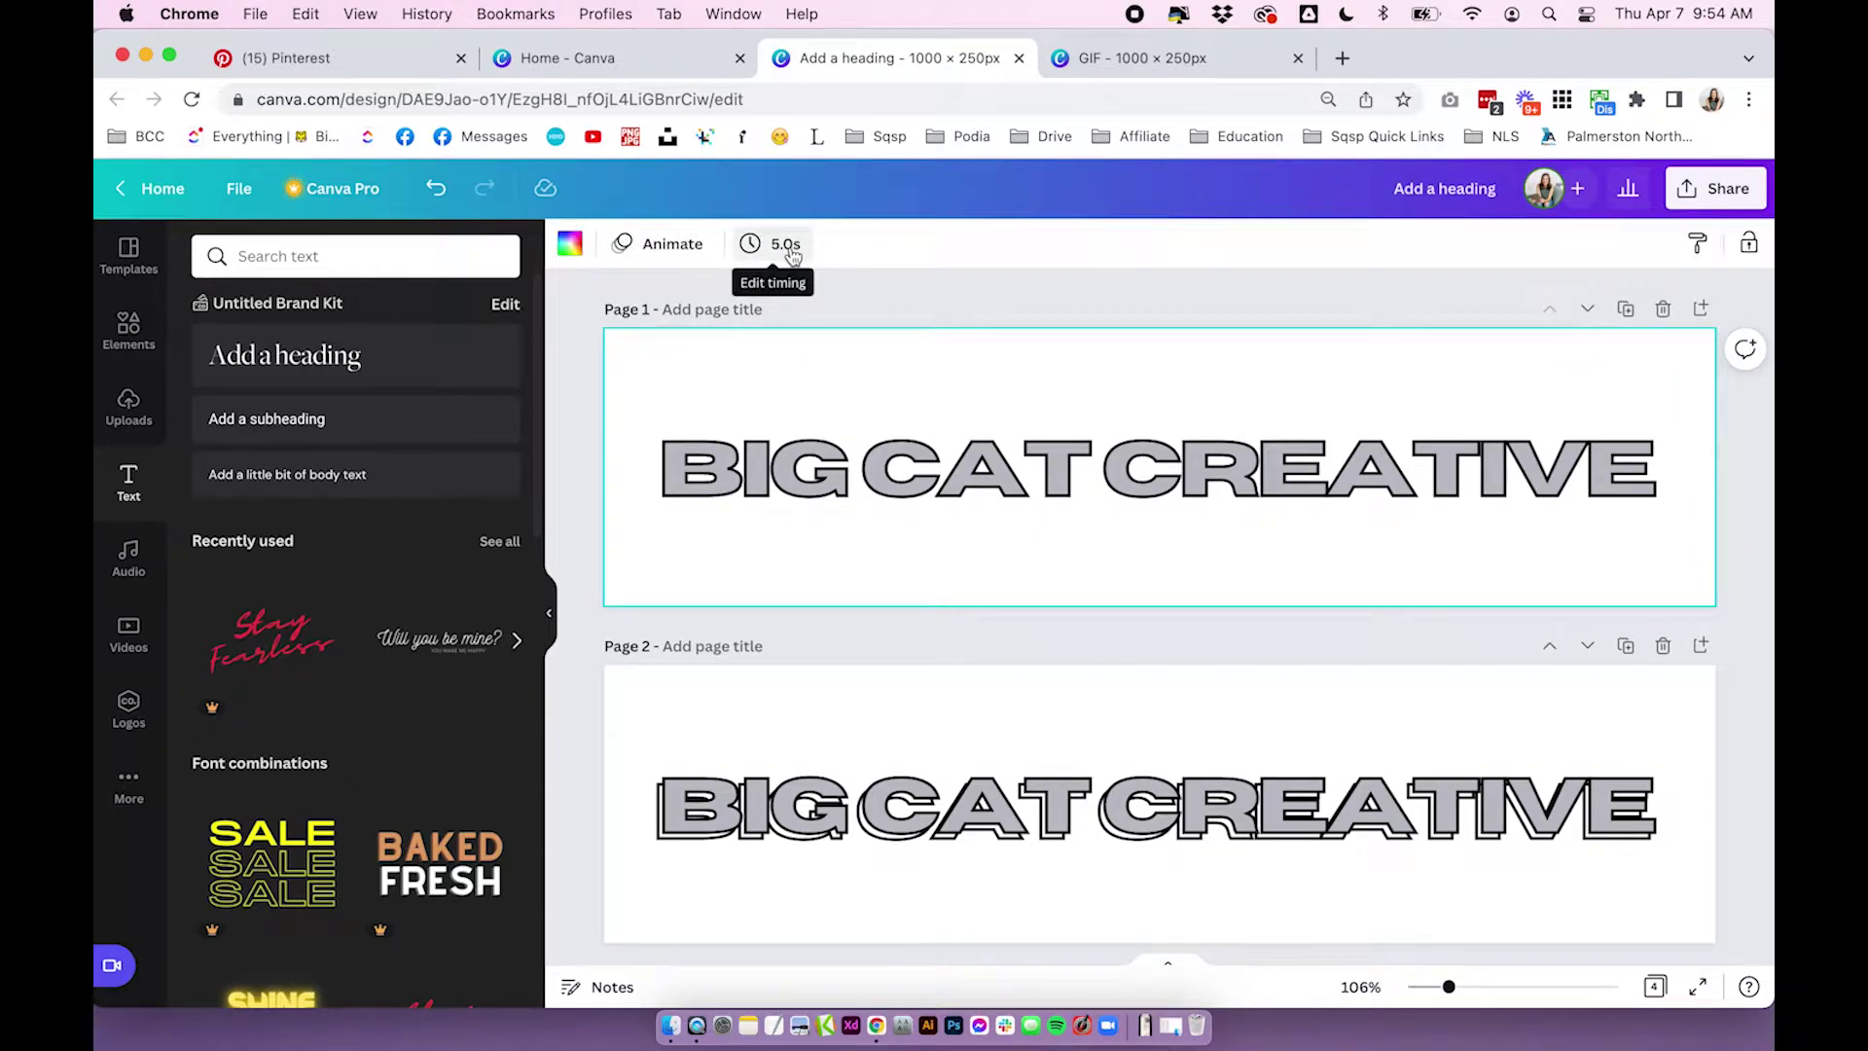
left_click(788, 245)
left_click(791, 248)
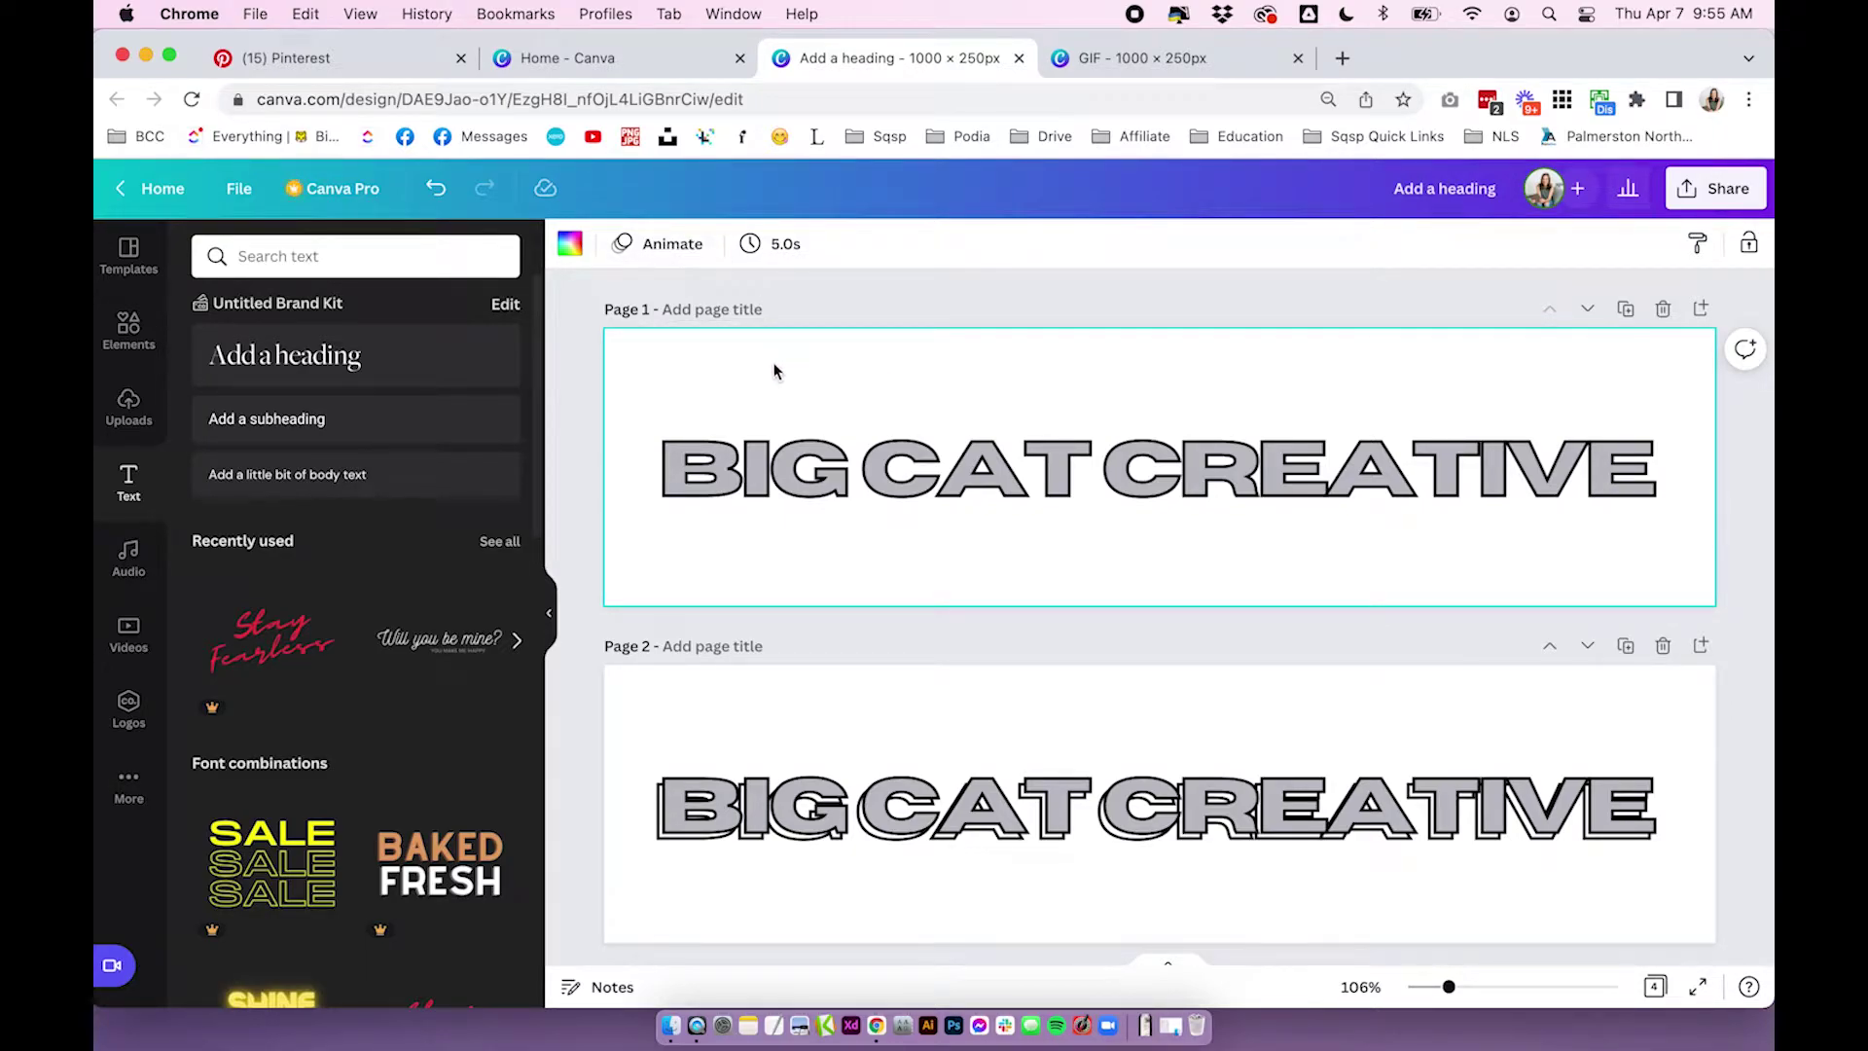
Apply the Pan page animation to page 1 and preview the design's playback
left_click(665, 244)
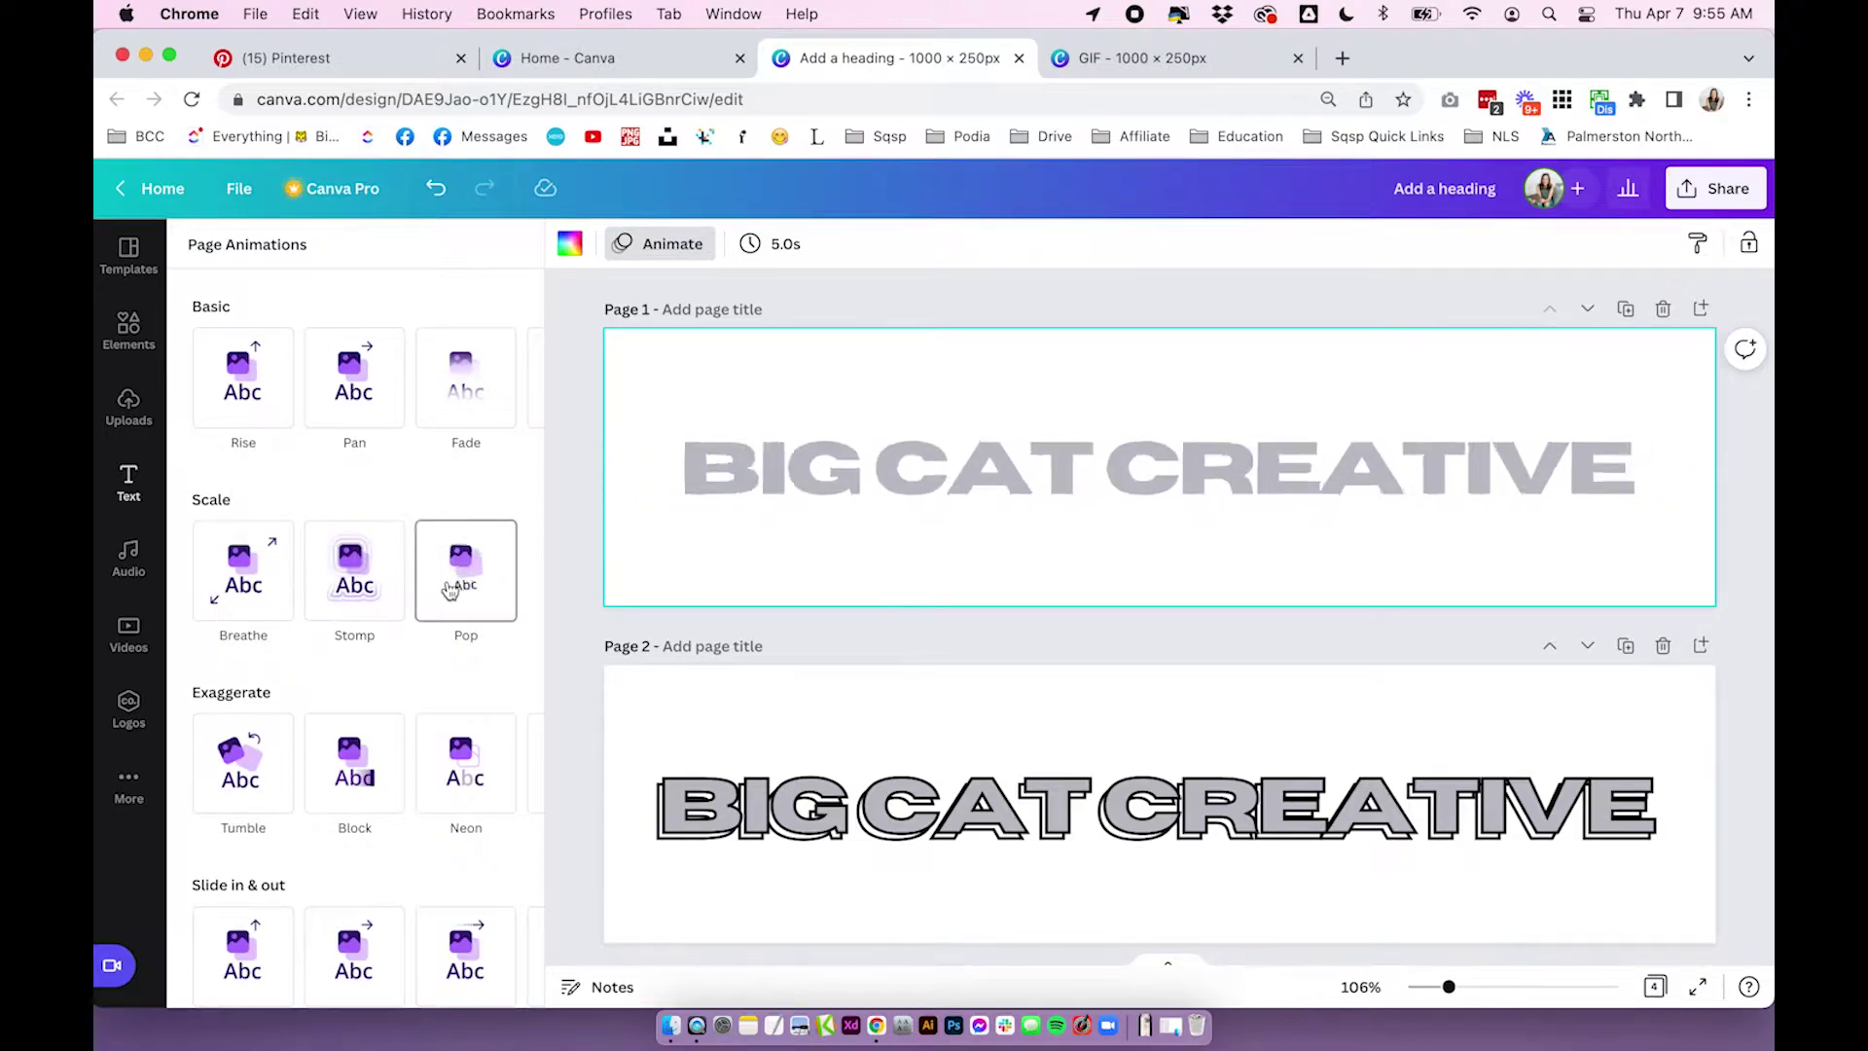
left_click(343, 379)
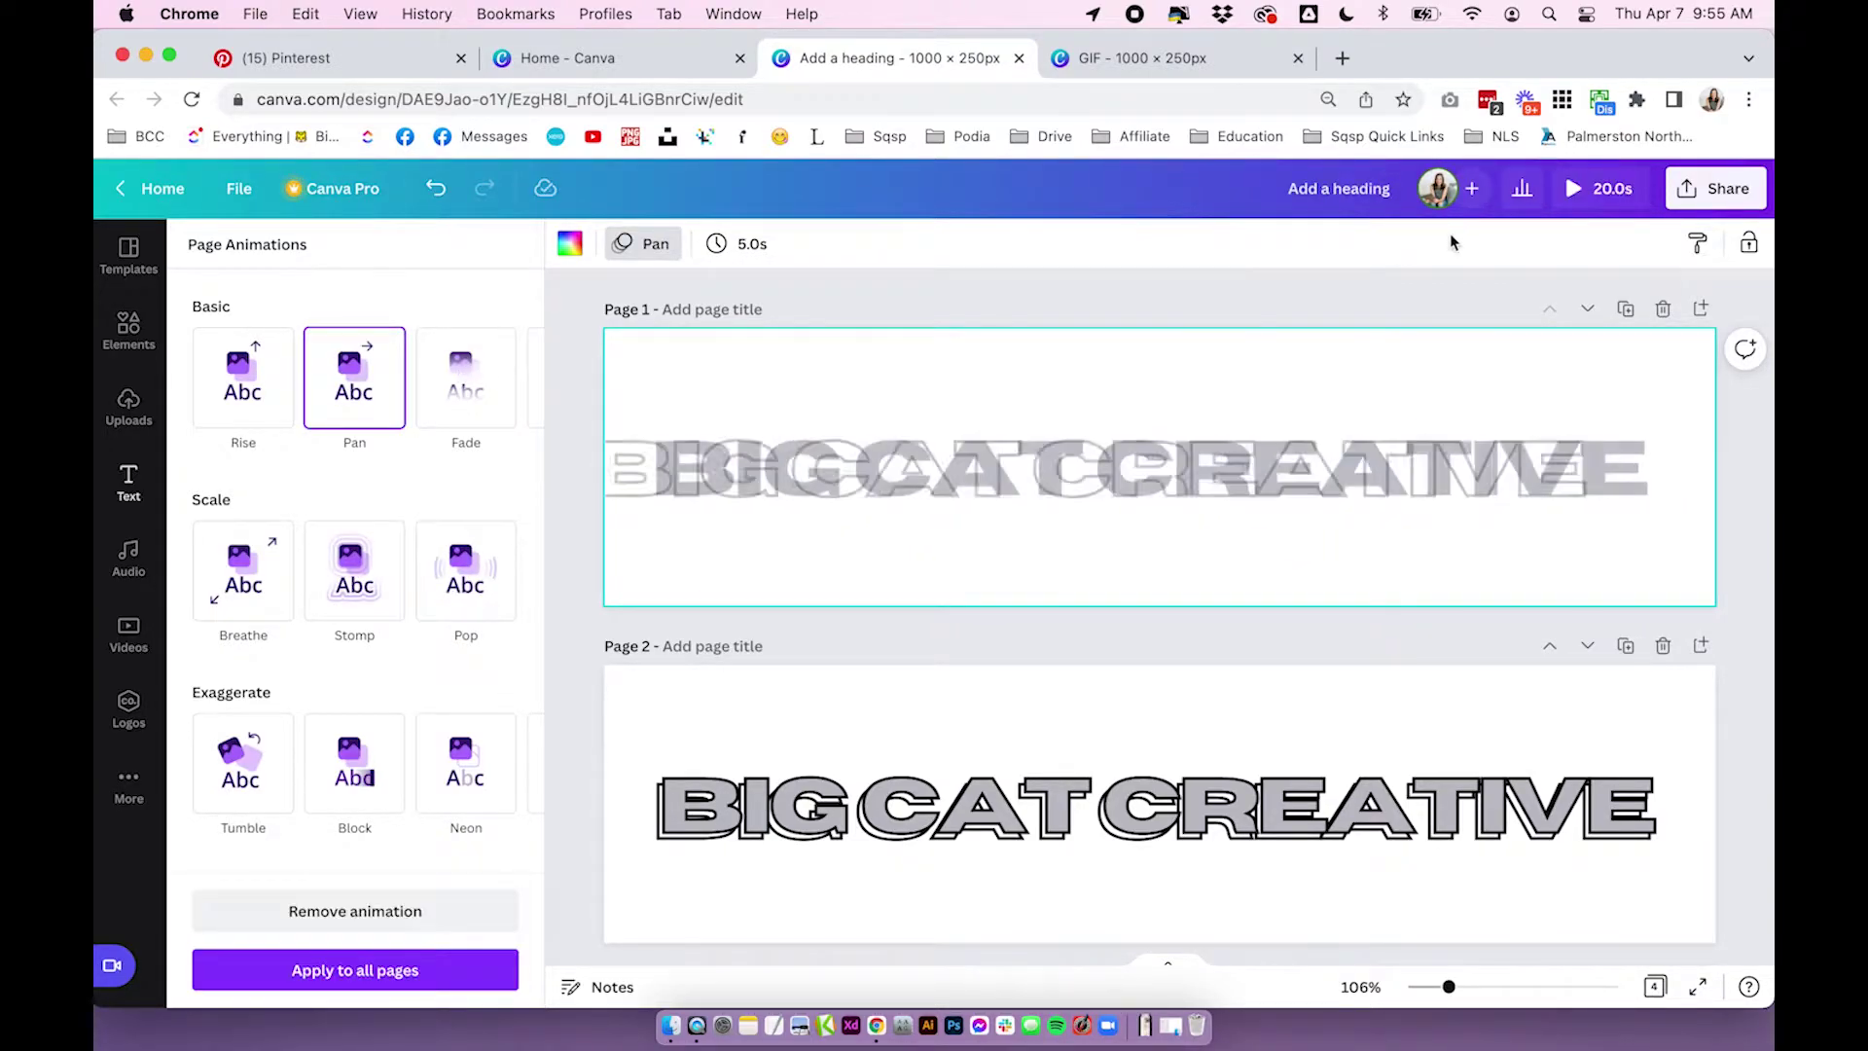
left_click(1576, 195)
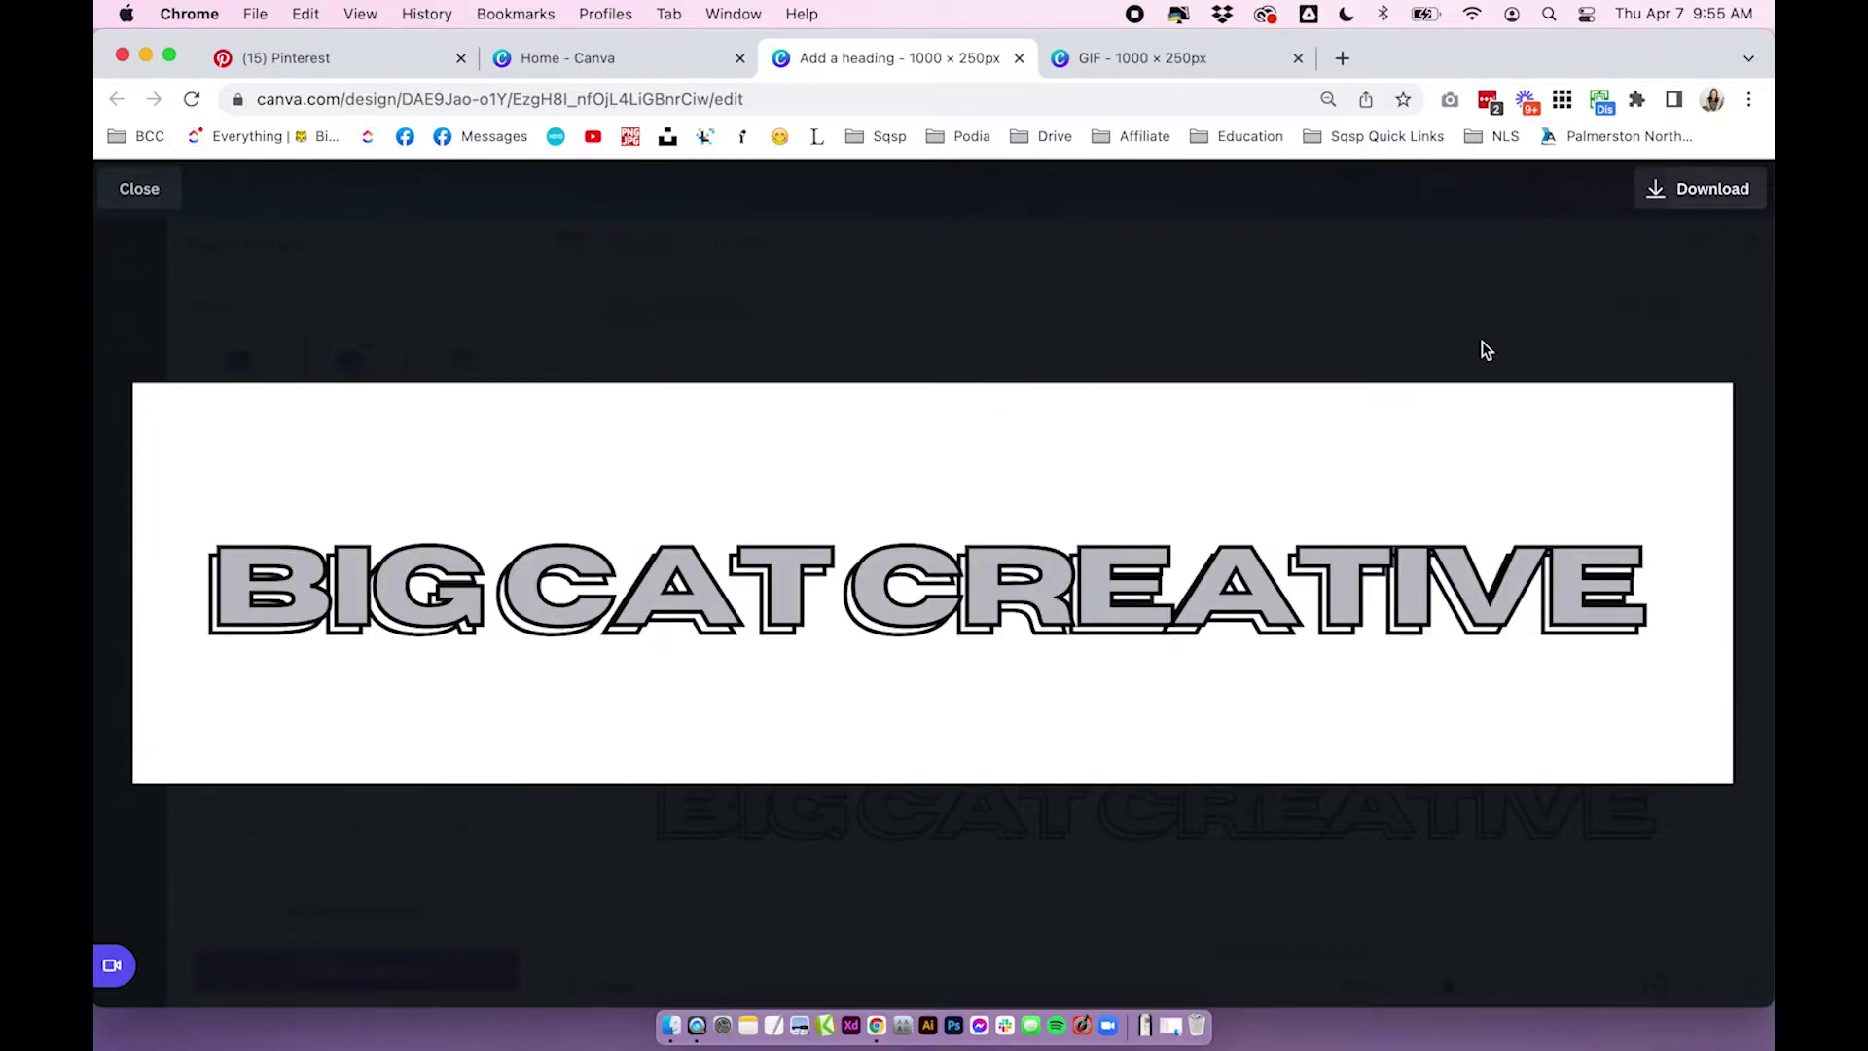
key("Escape")
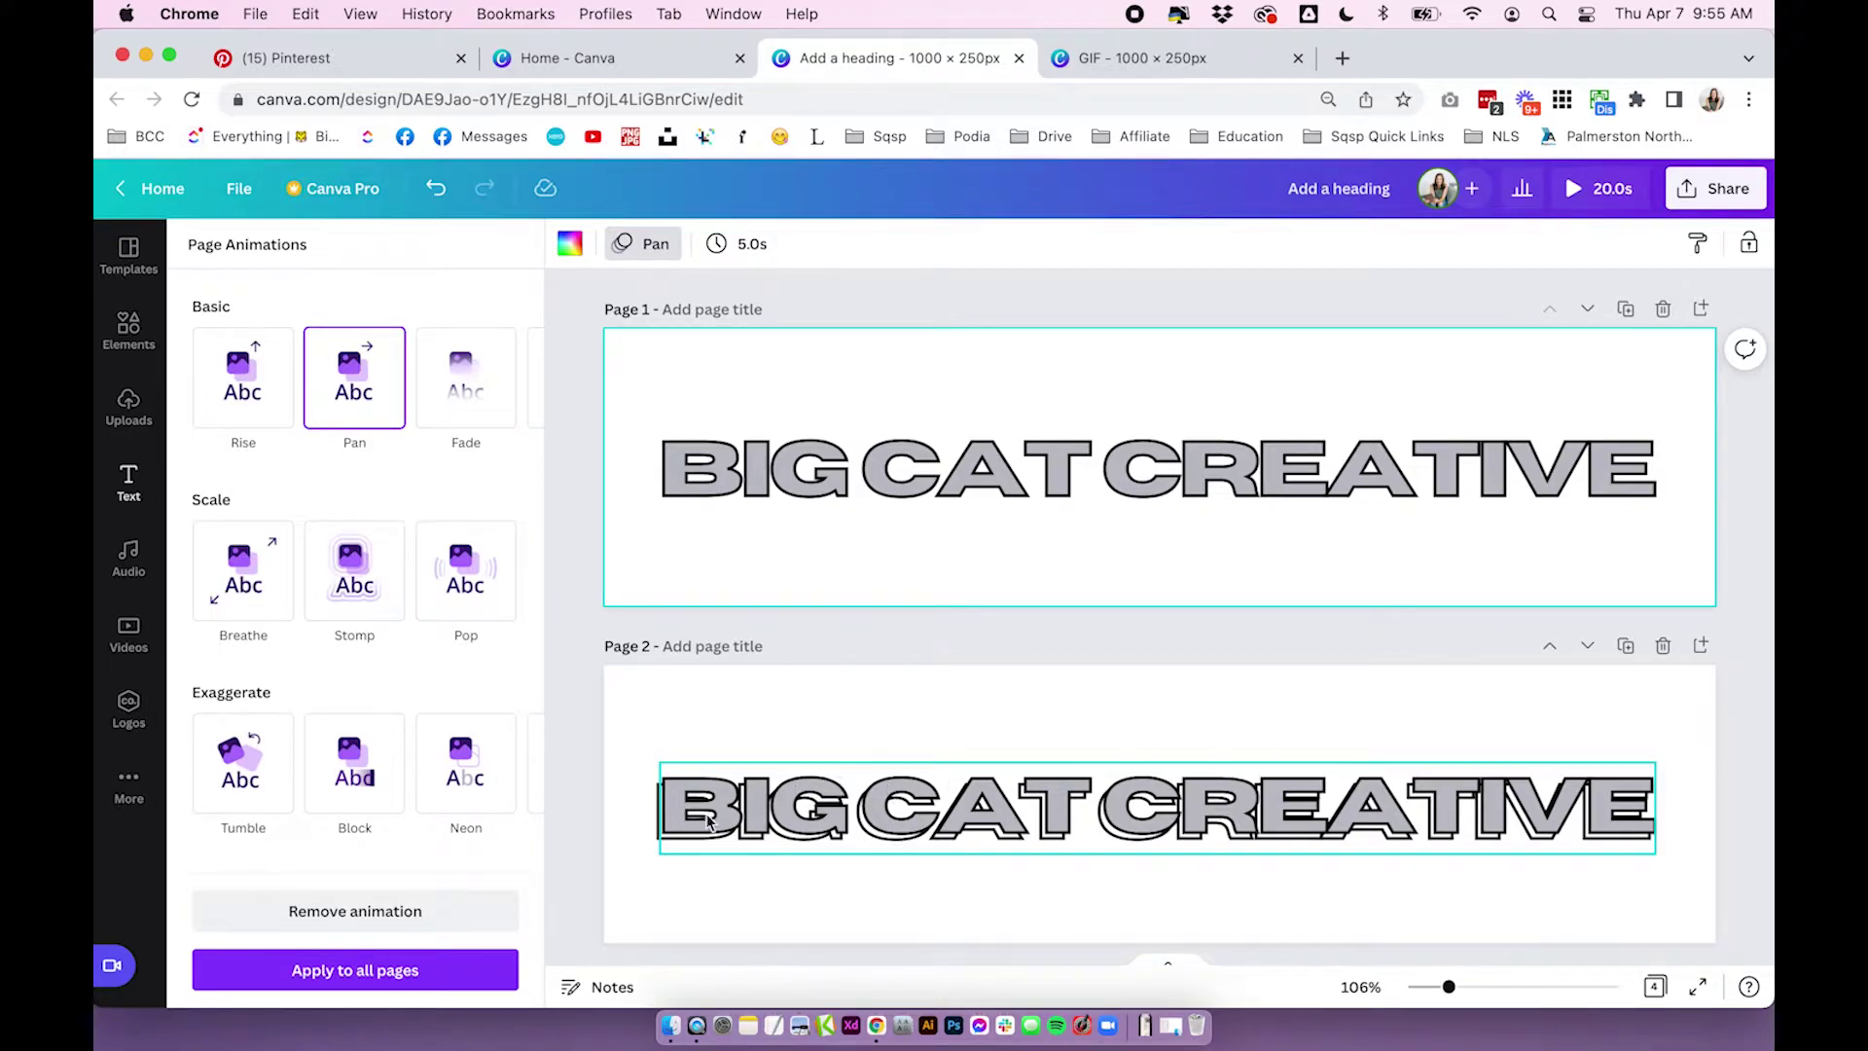
Remove the Pan animation from page 1
left_click(368, 912)
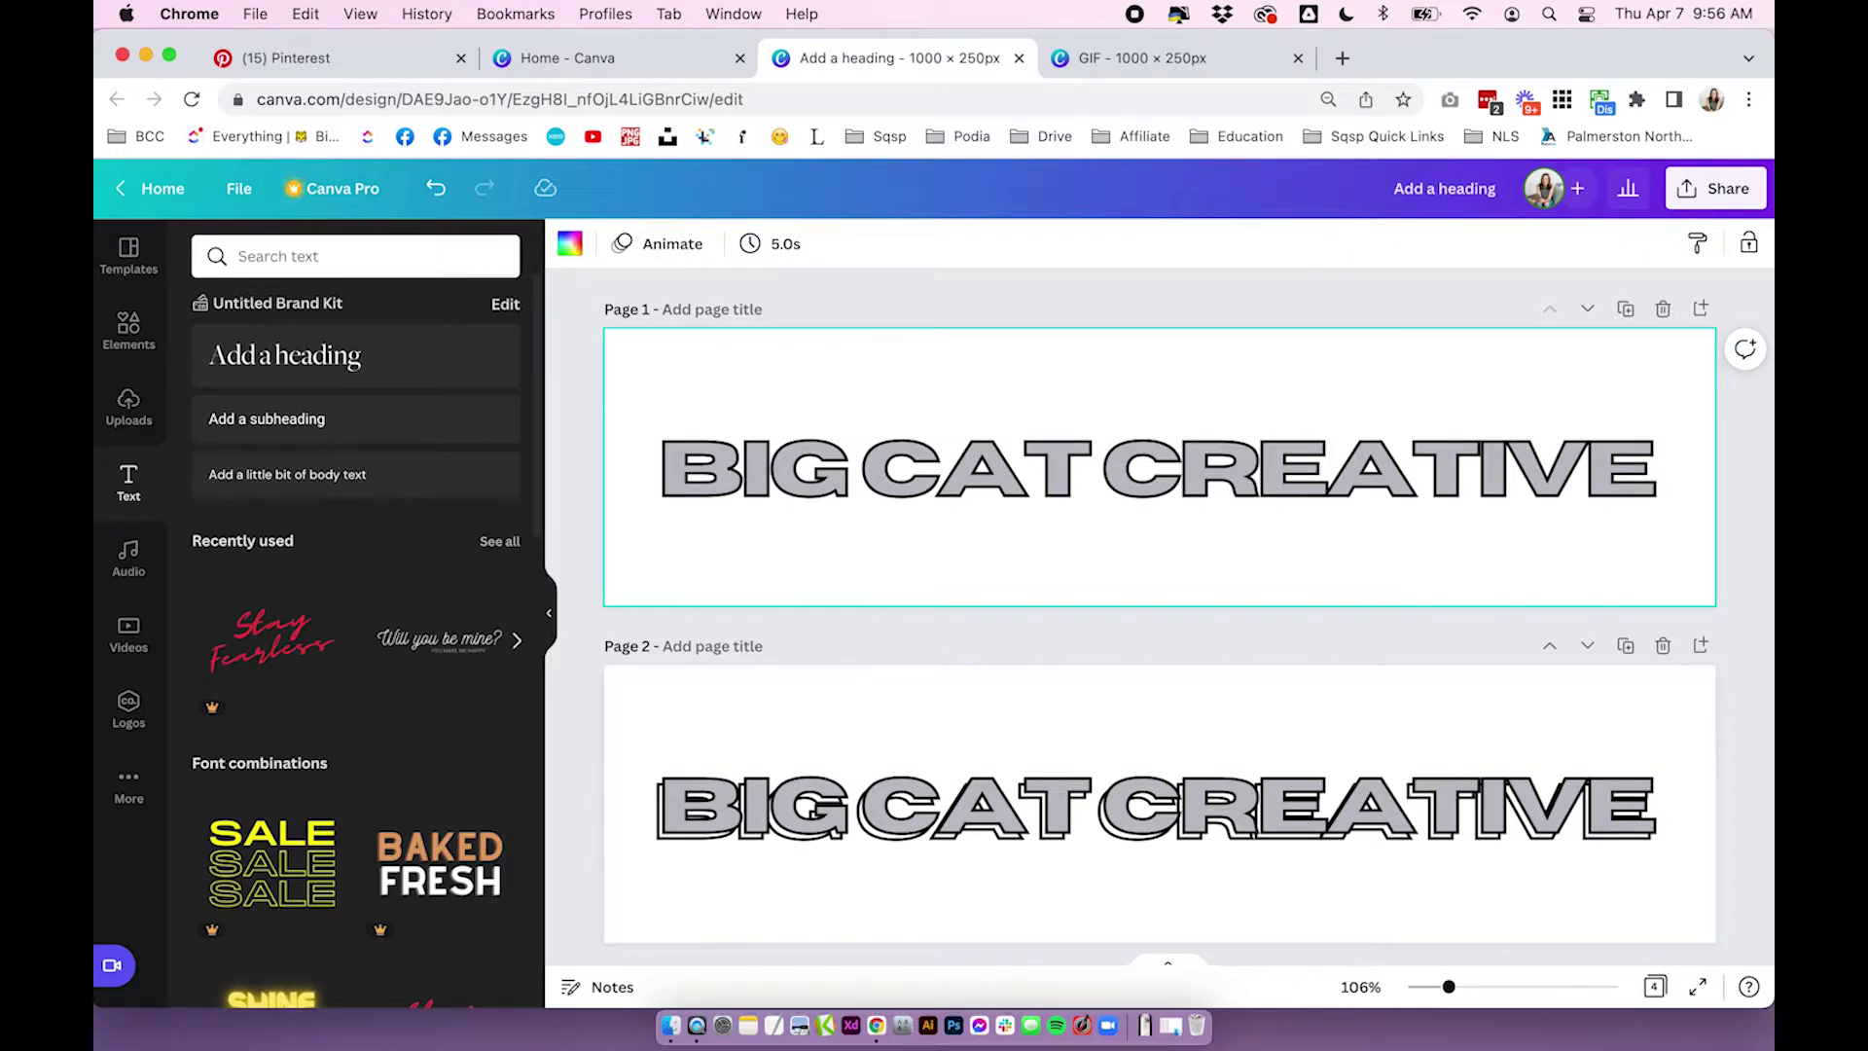
left_click(653, 249)
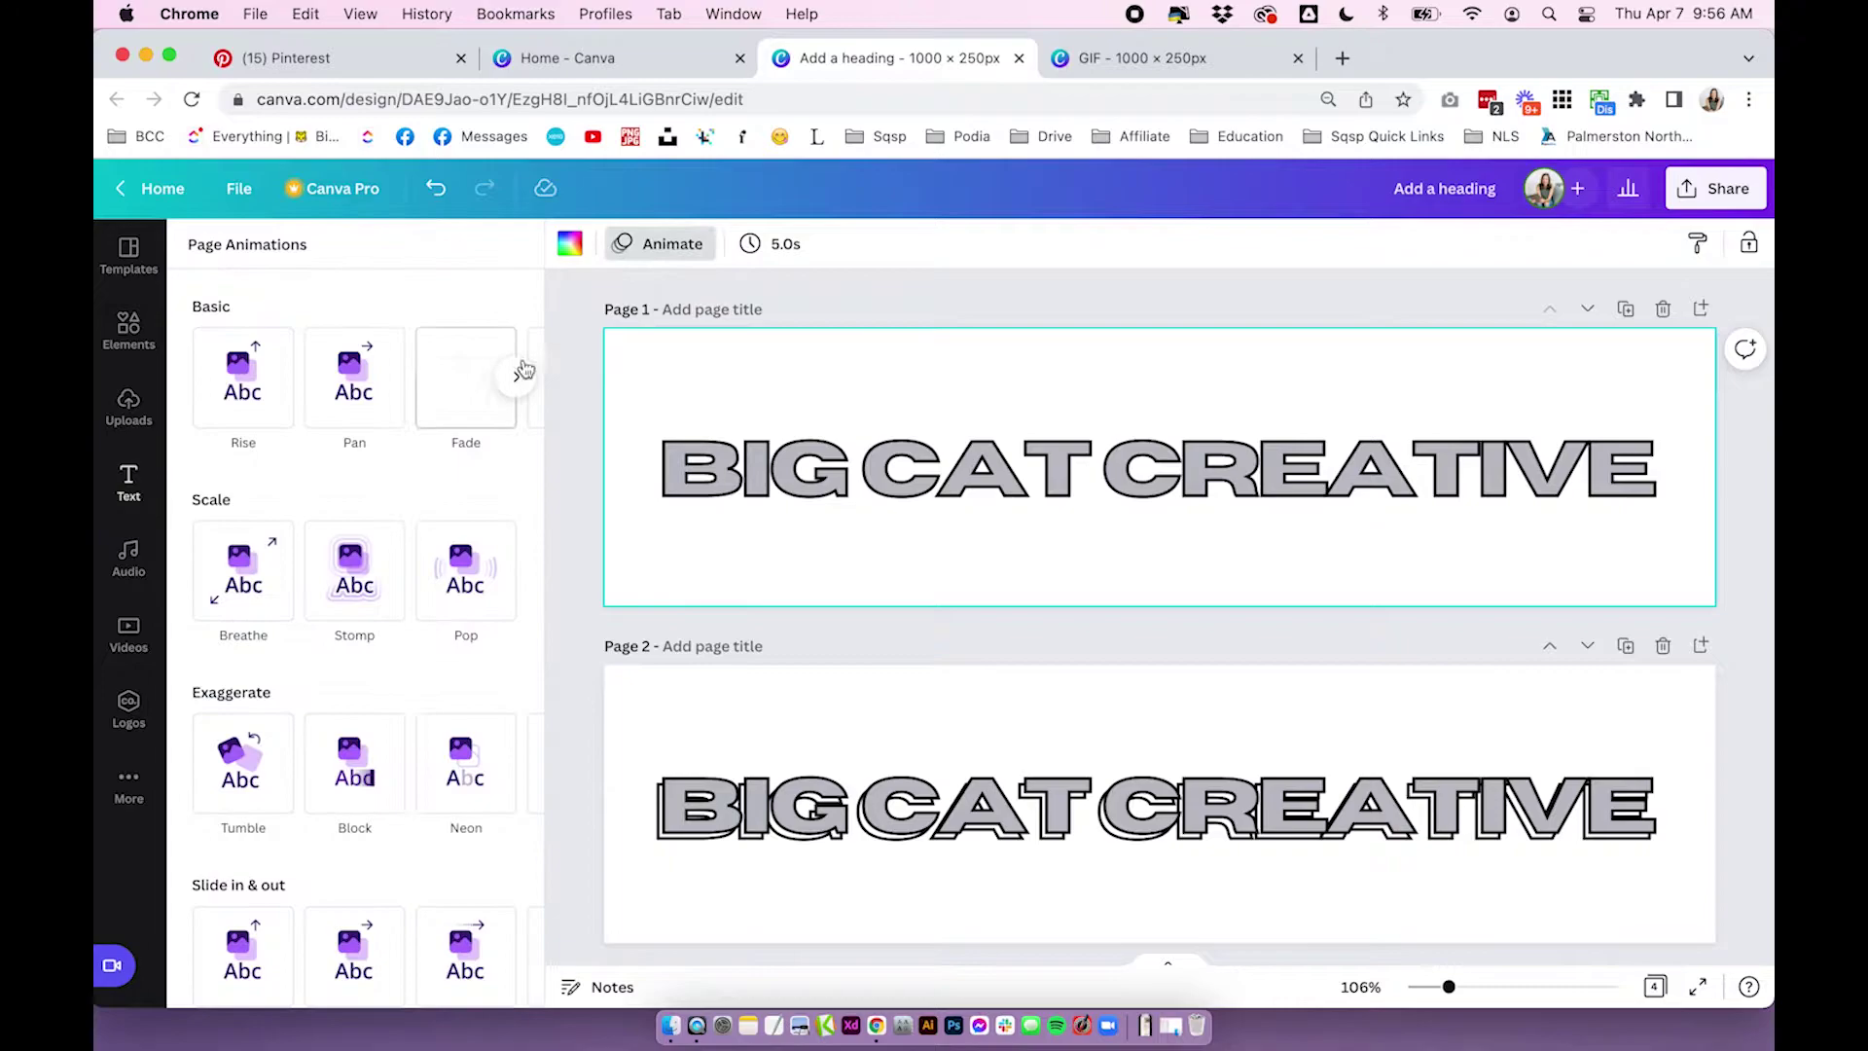
left_click(848, 289)
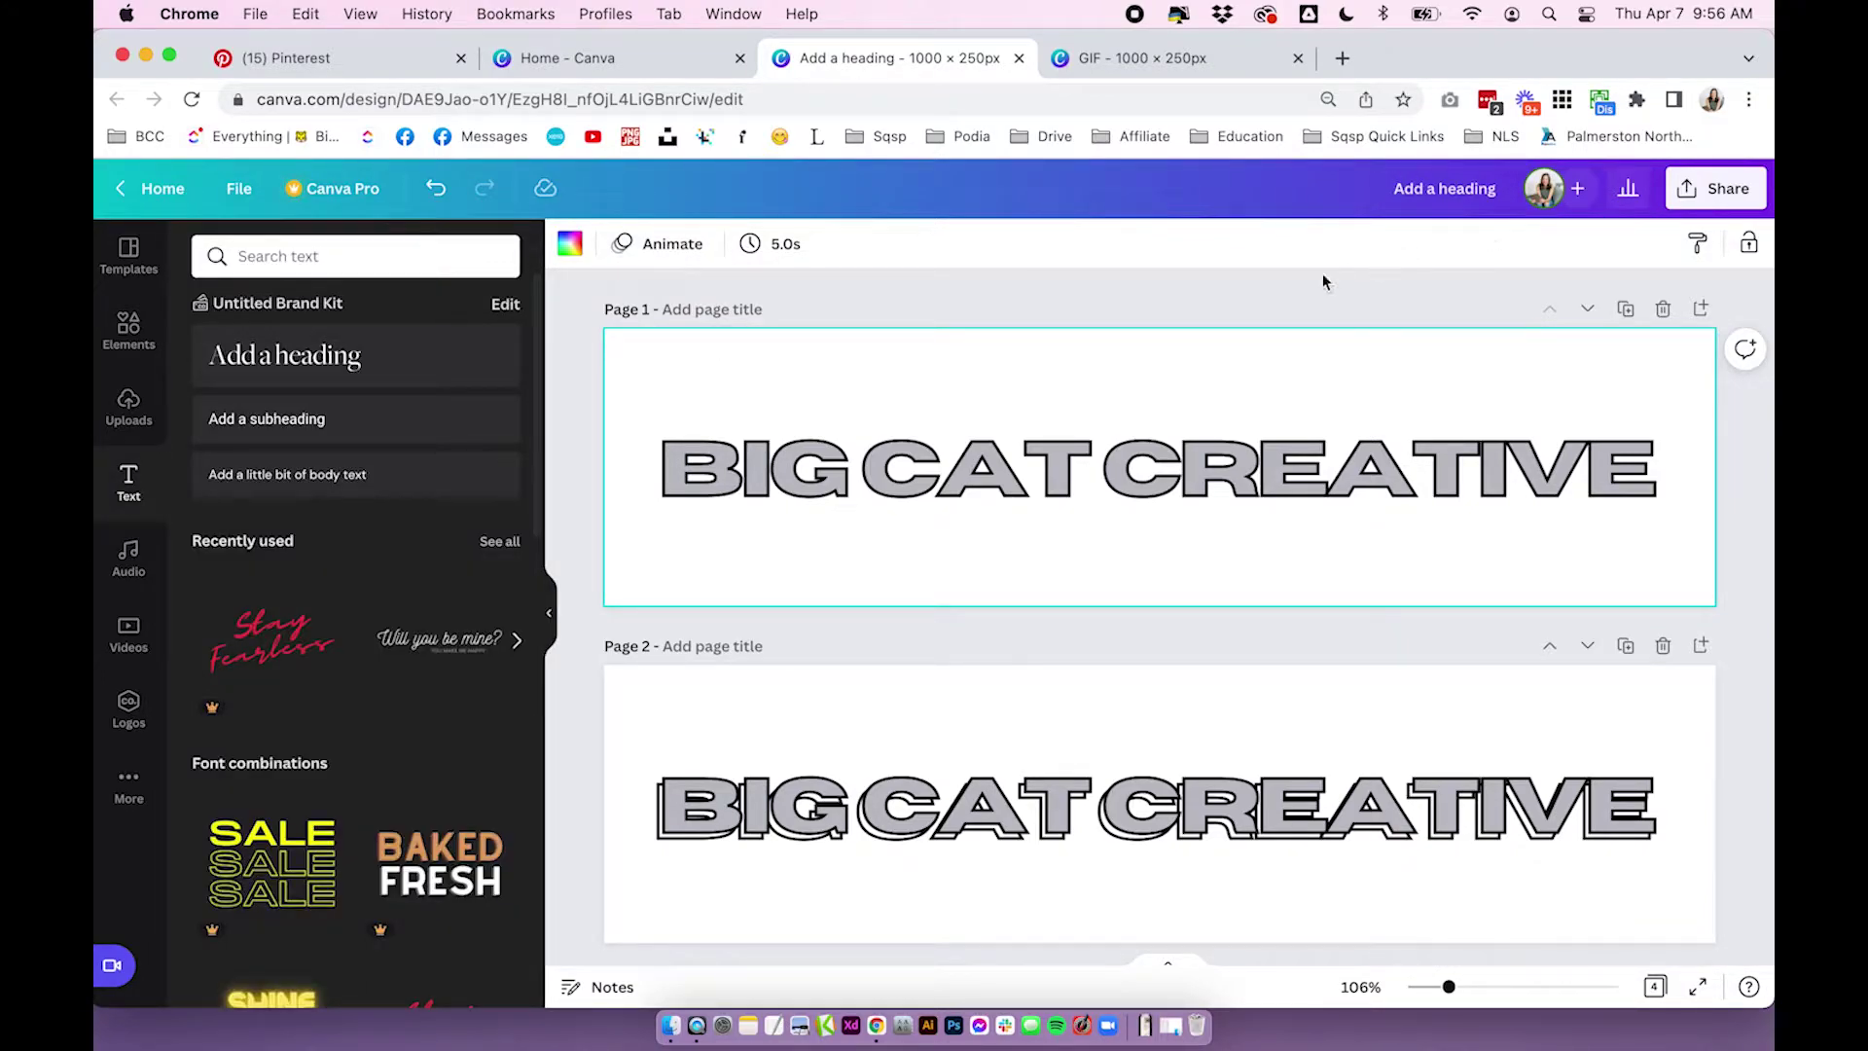
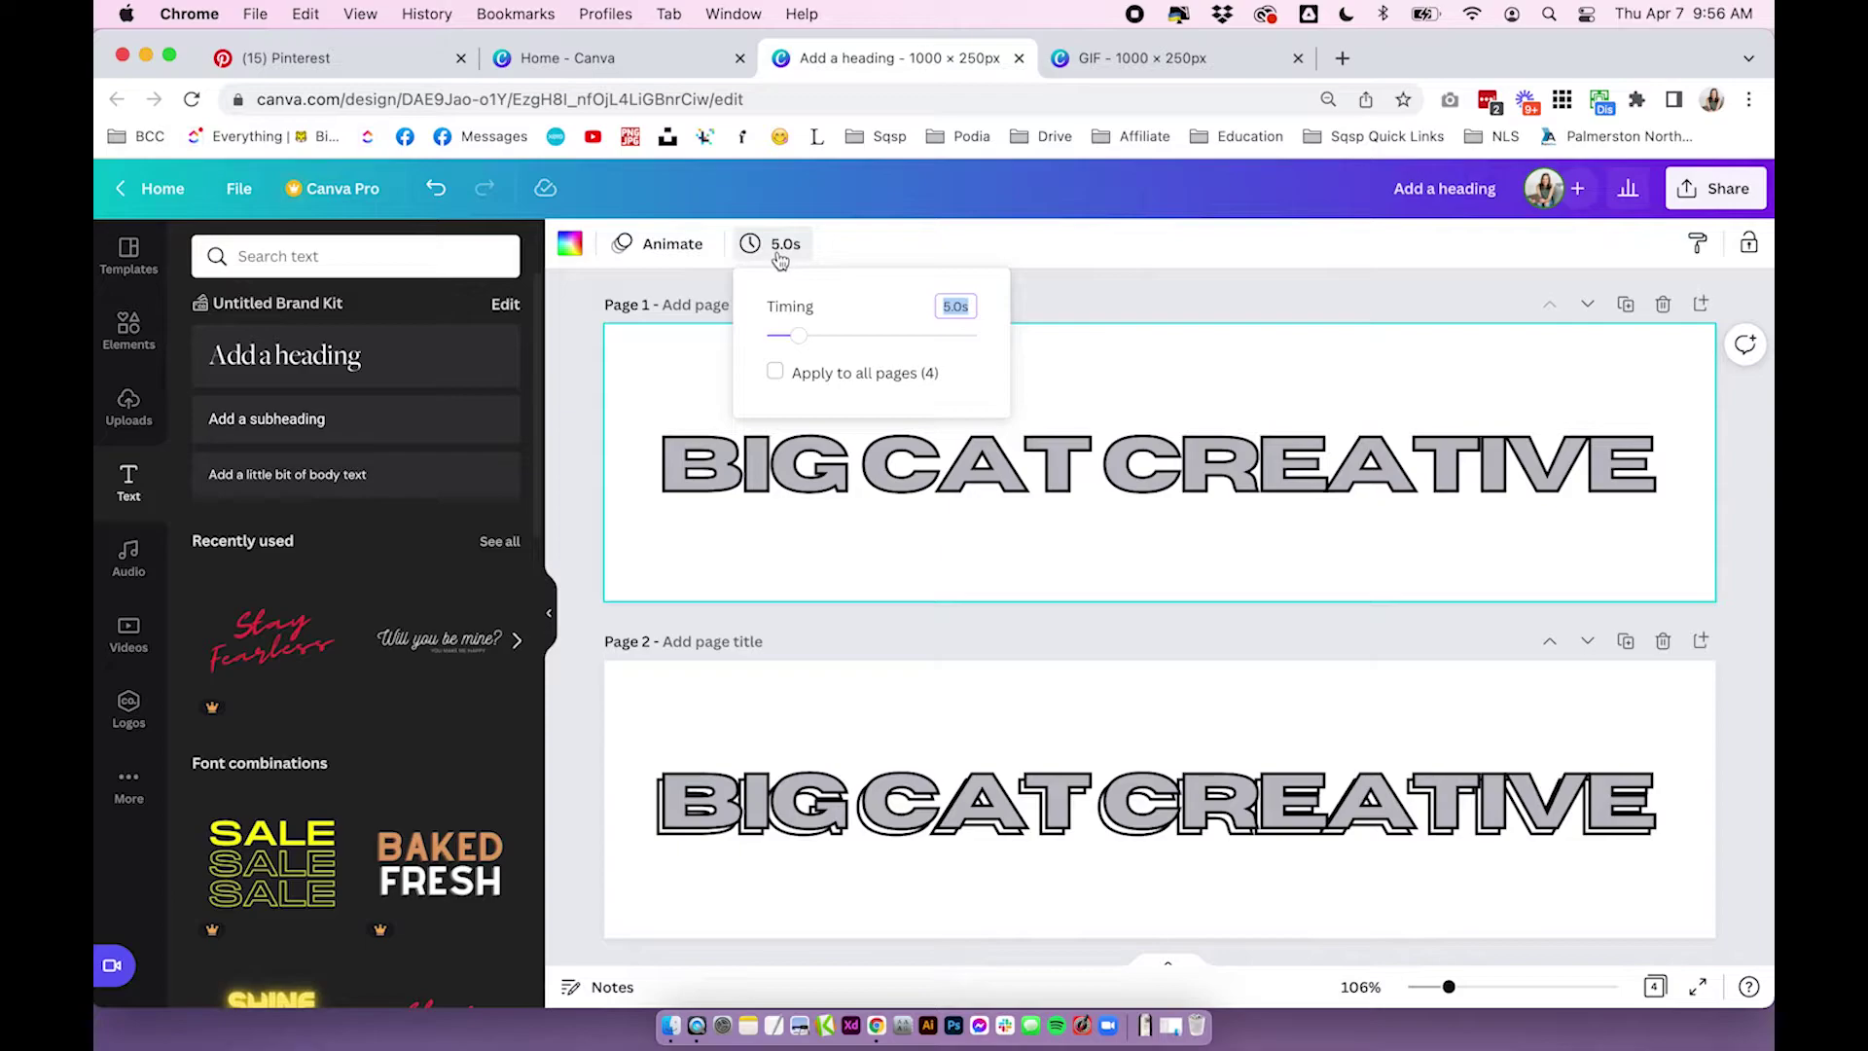
Set the page timing to 0.5 s and apply it to all four pages
left_click(832, 720)
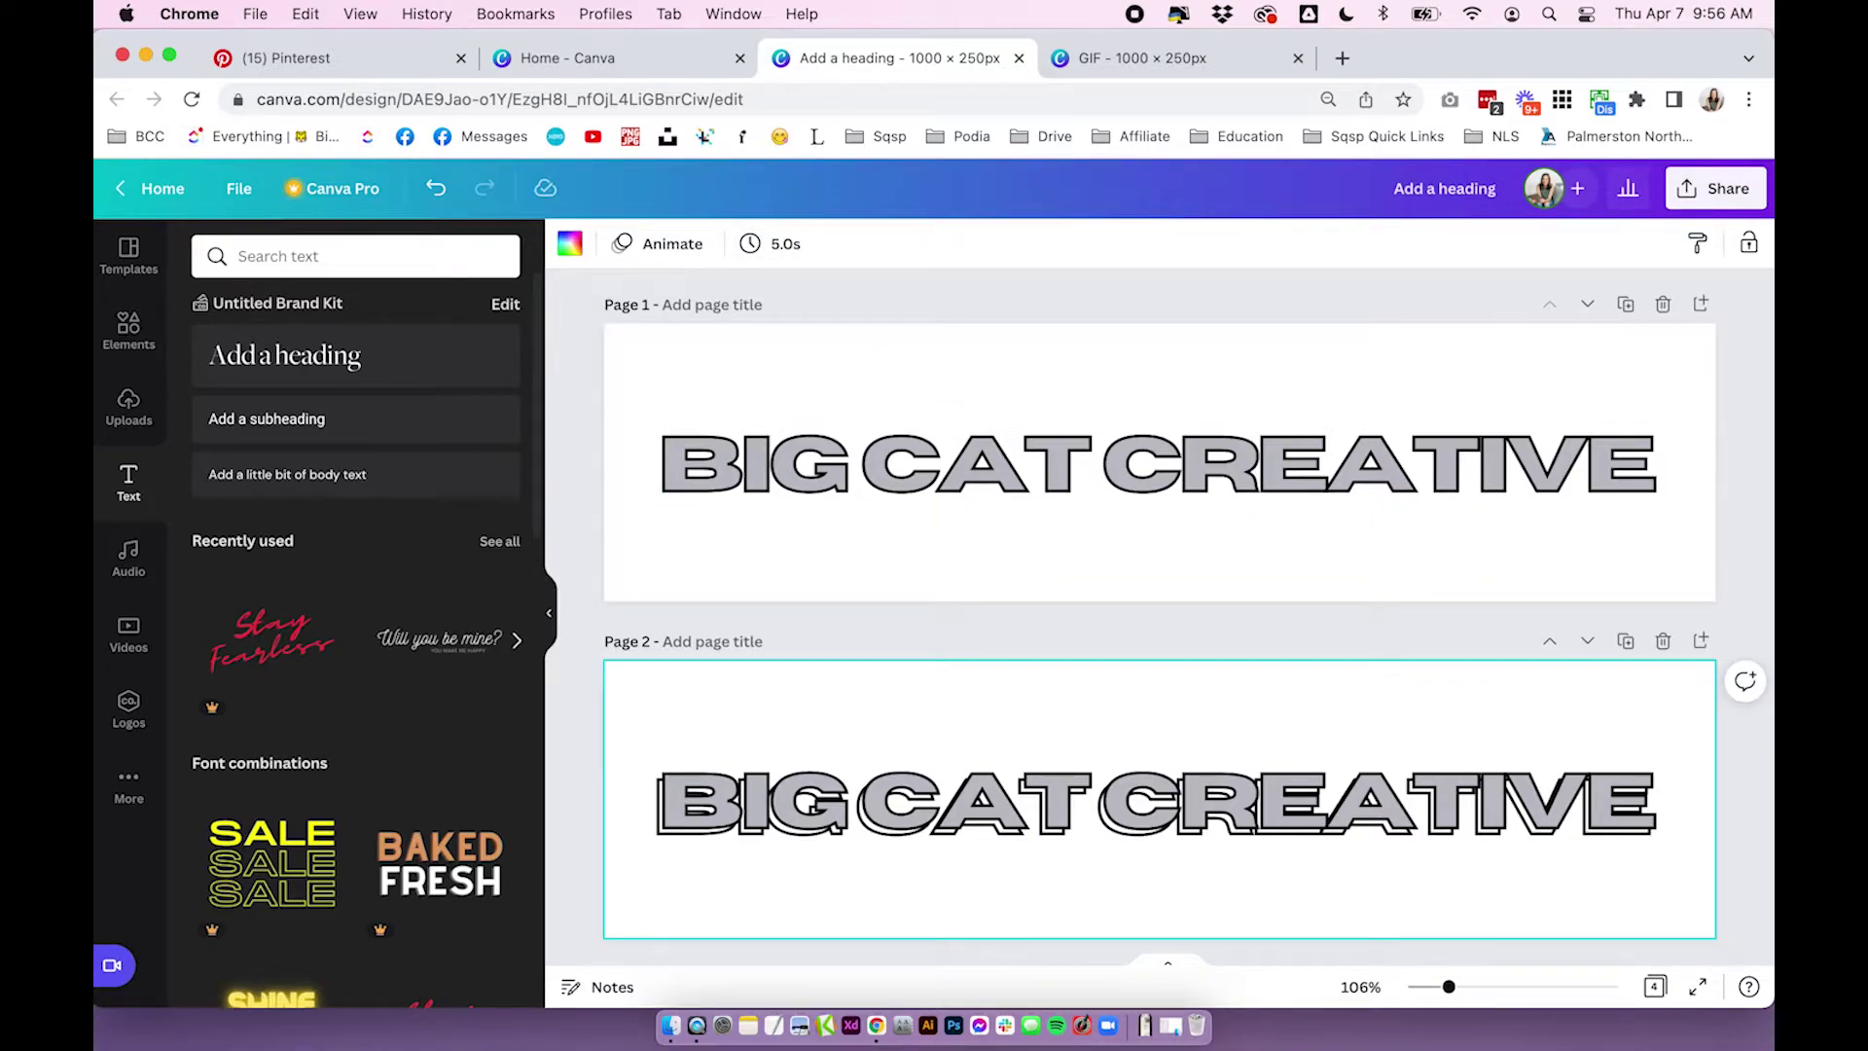
left_click(684, 399)
left_click(779, 244)
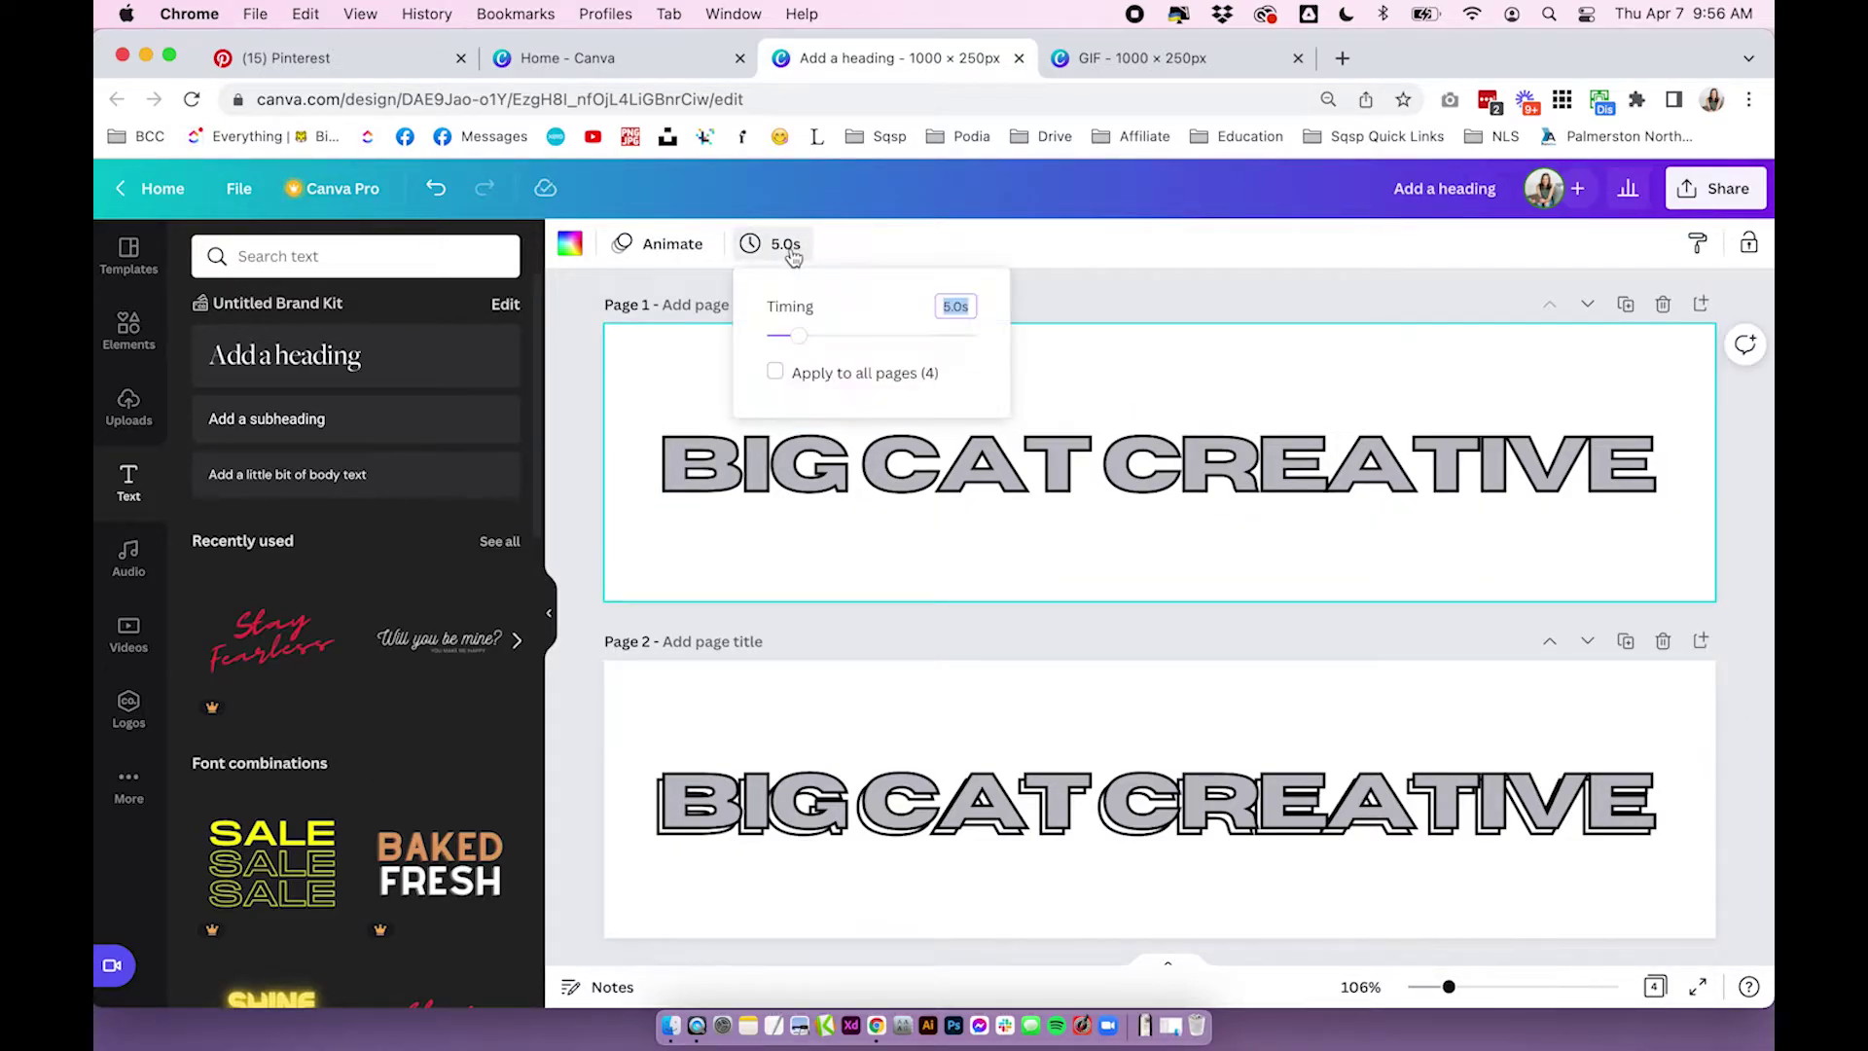
type("0.5")
key("Return")
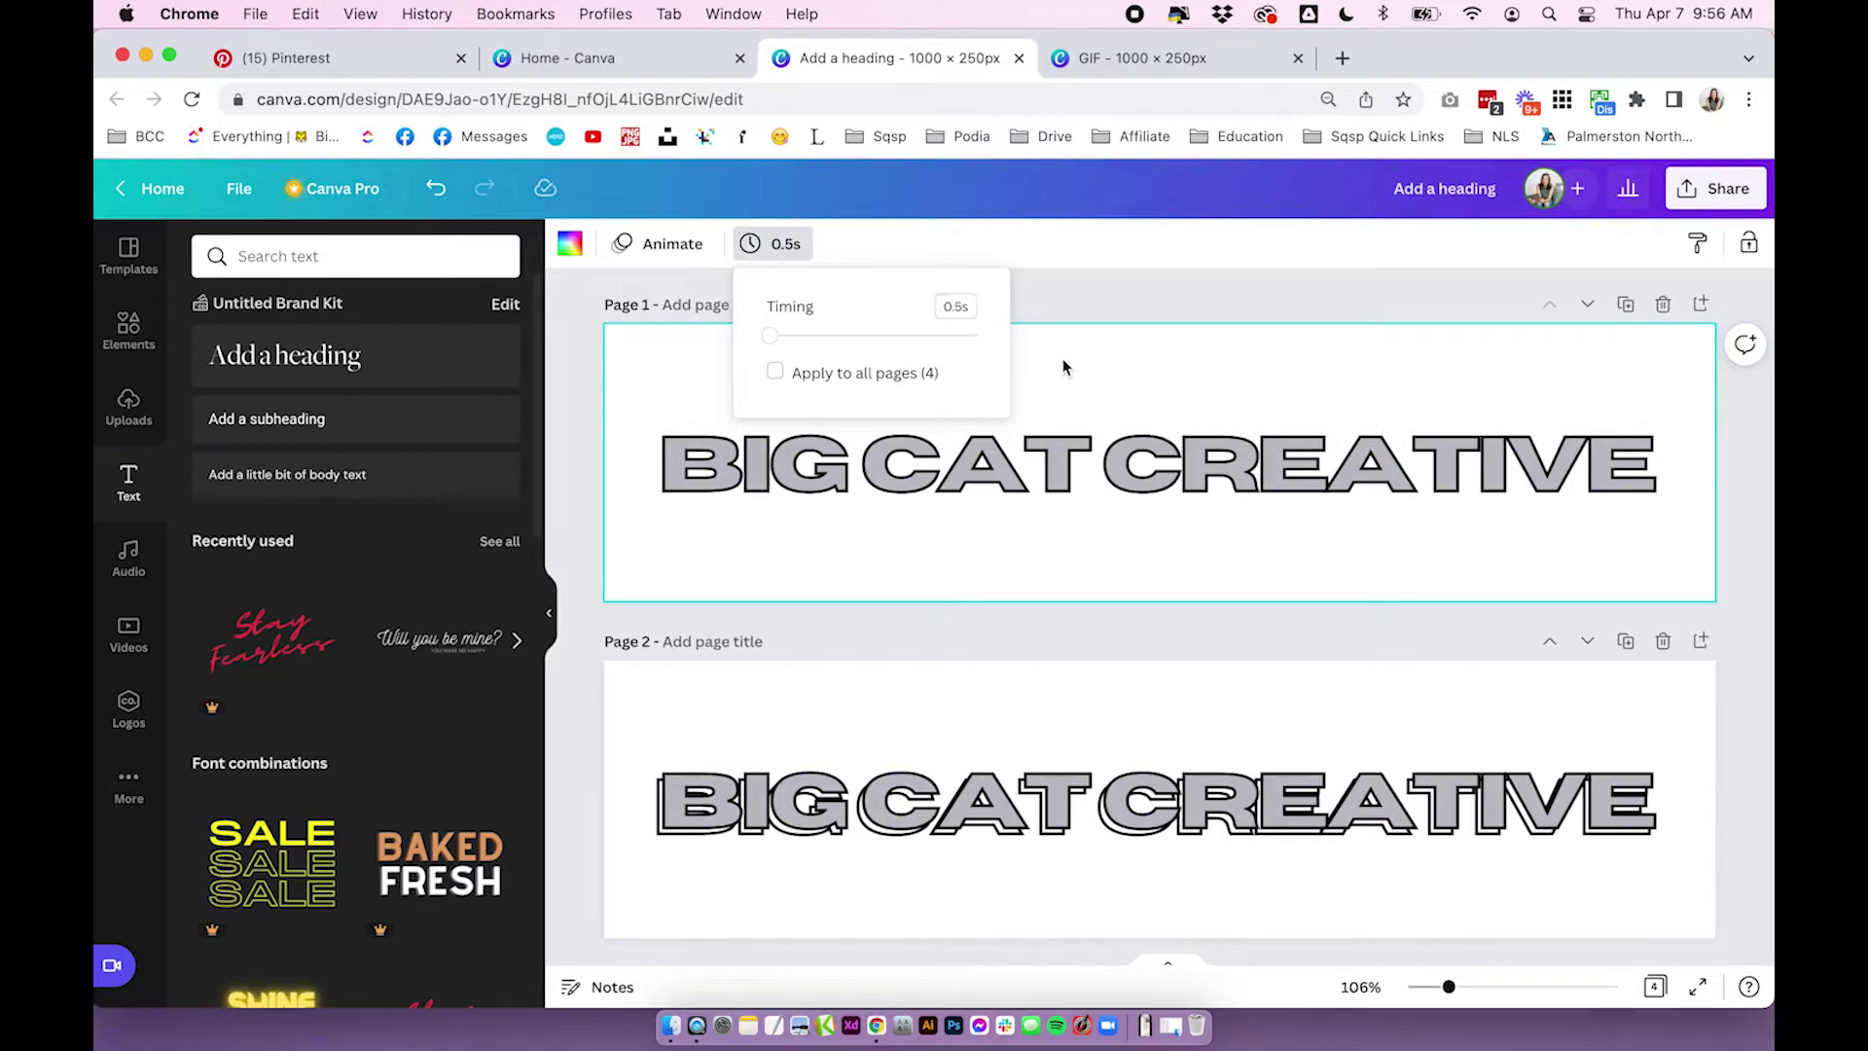
left_click(970, 307)
left_click(859, 762)
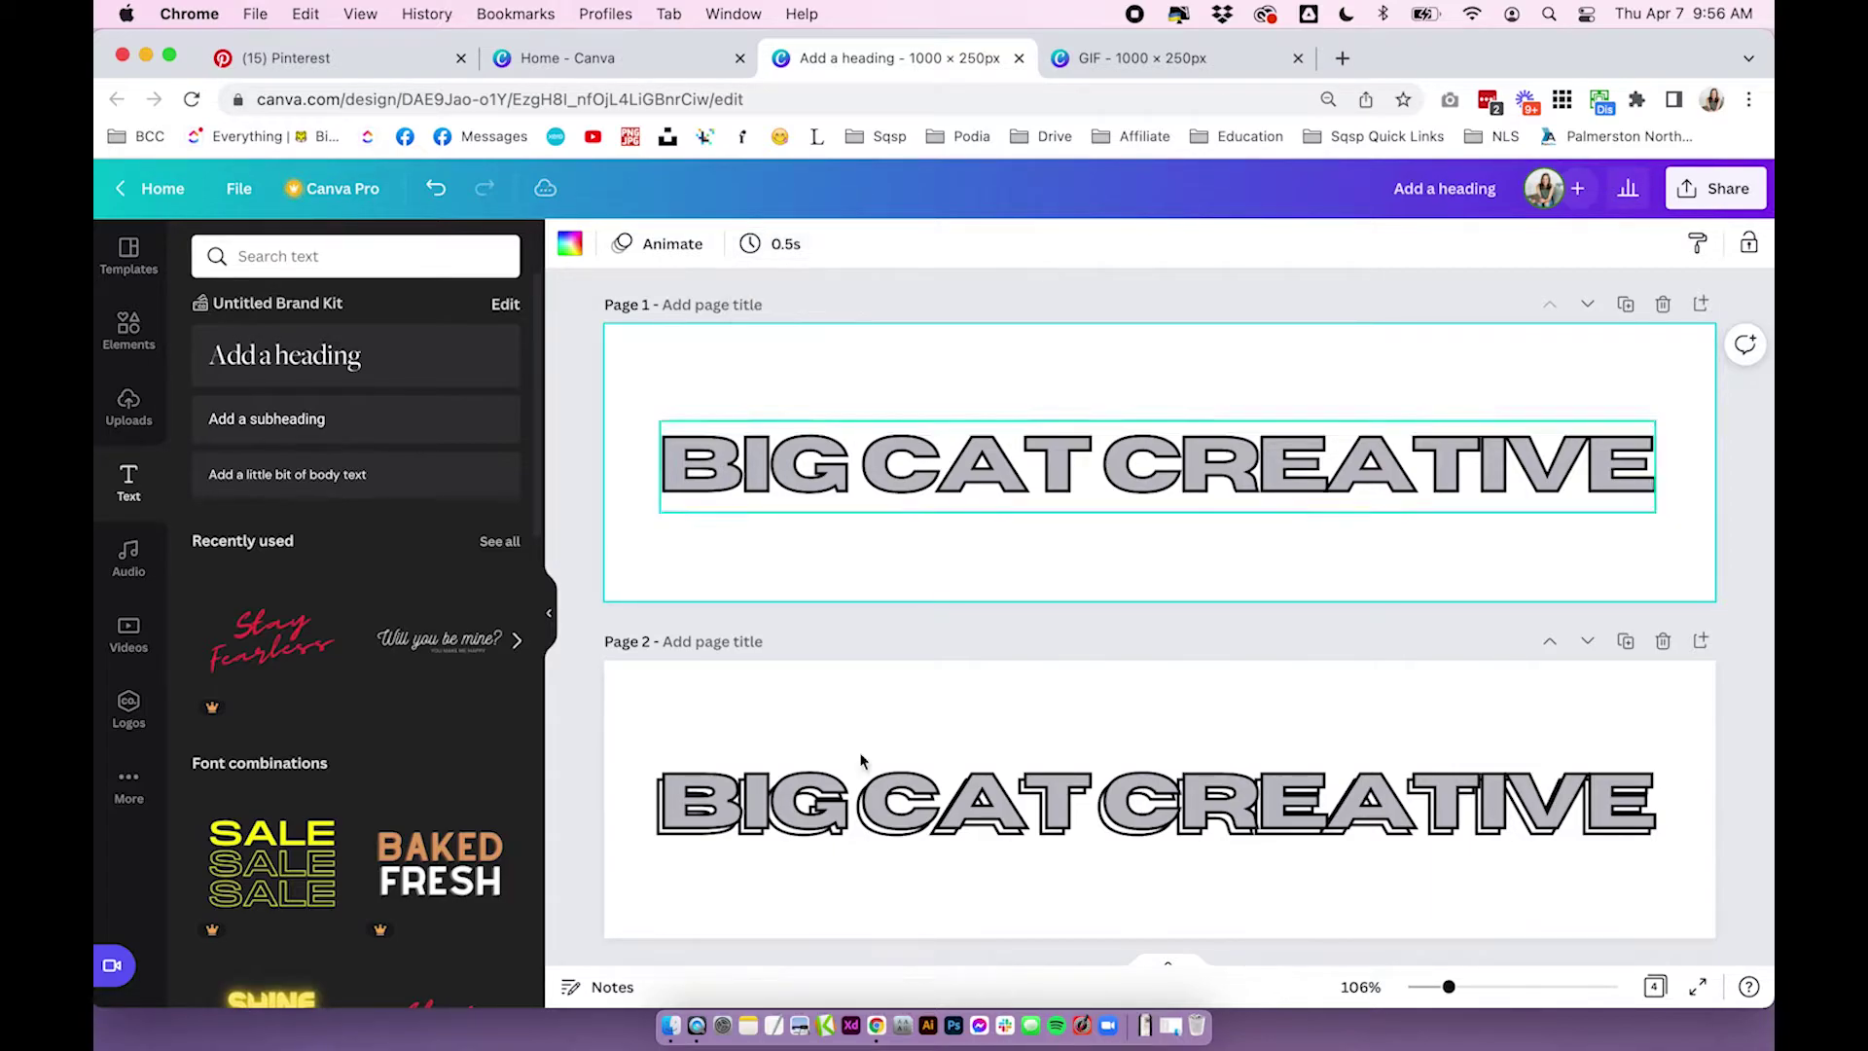
Check the timing on pages 2, 3 and 4
scroll(760, 575, "down", 4)
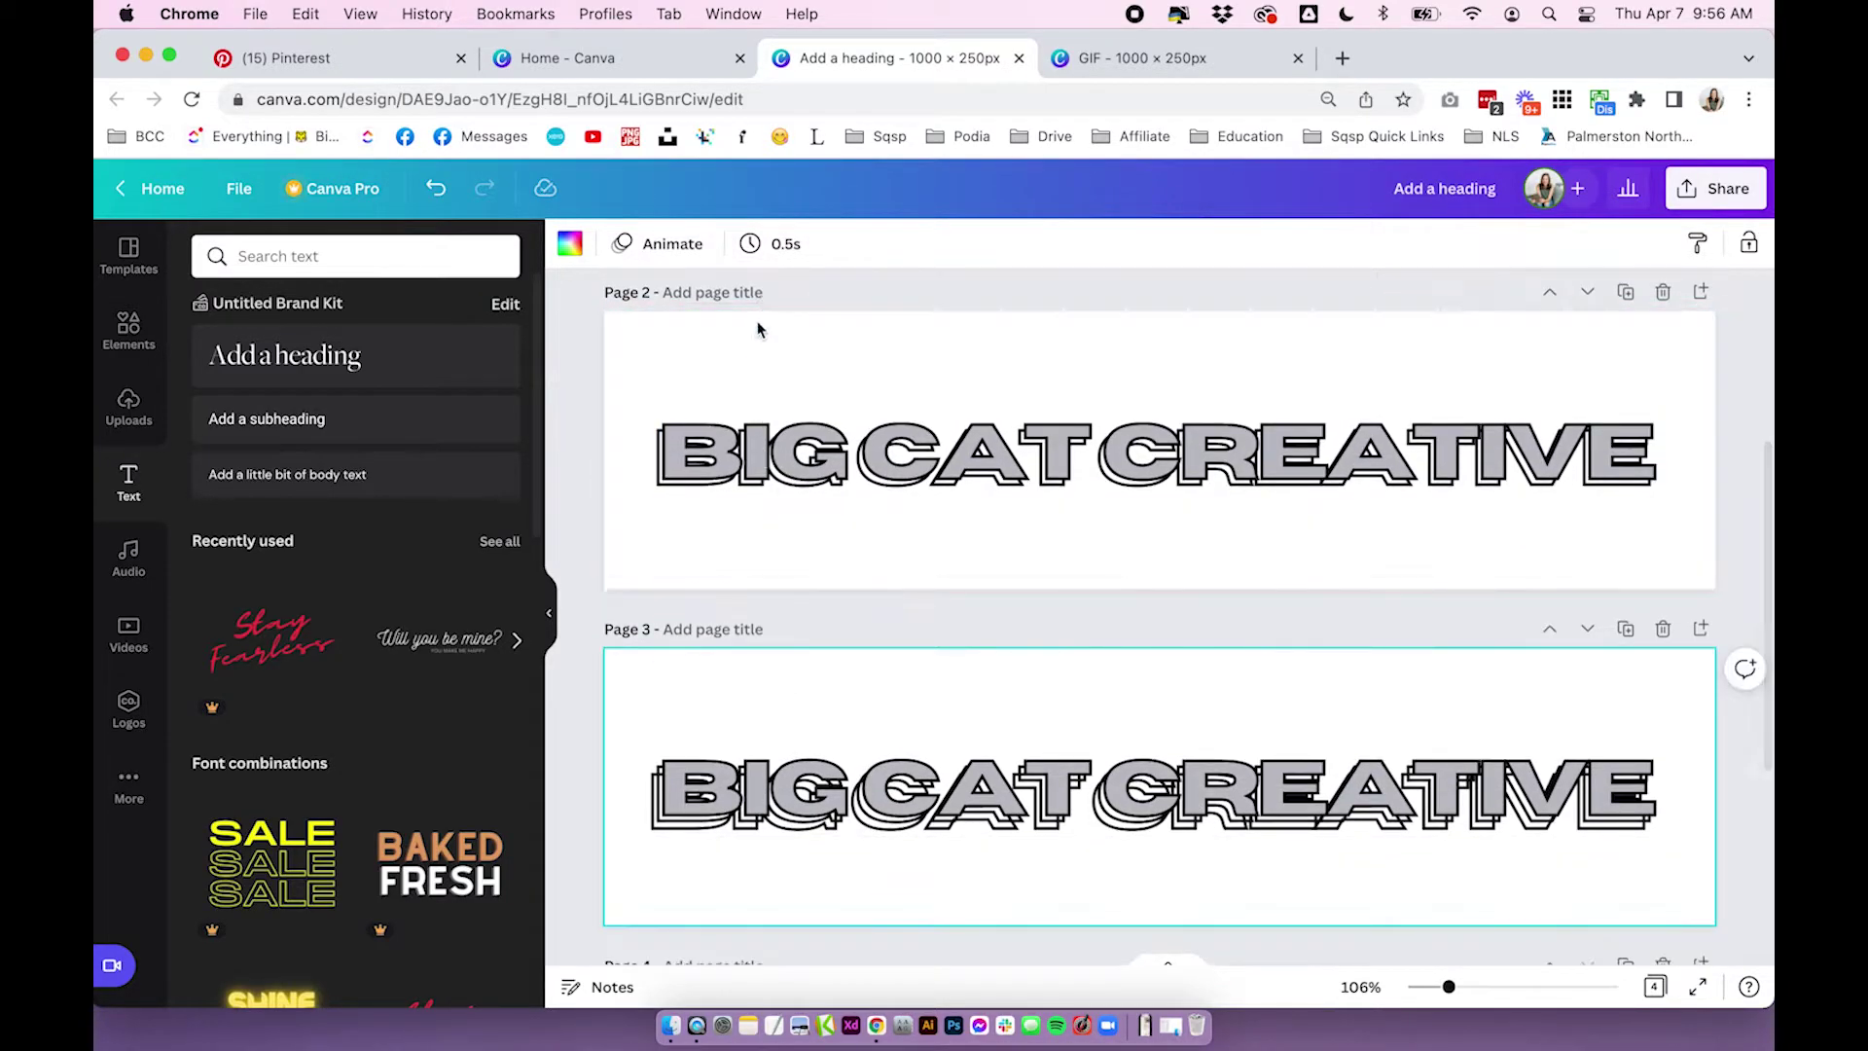
left_click(755, 376)
left_click(661, 710)
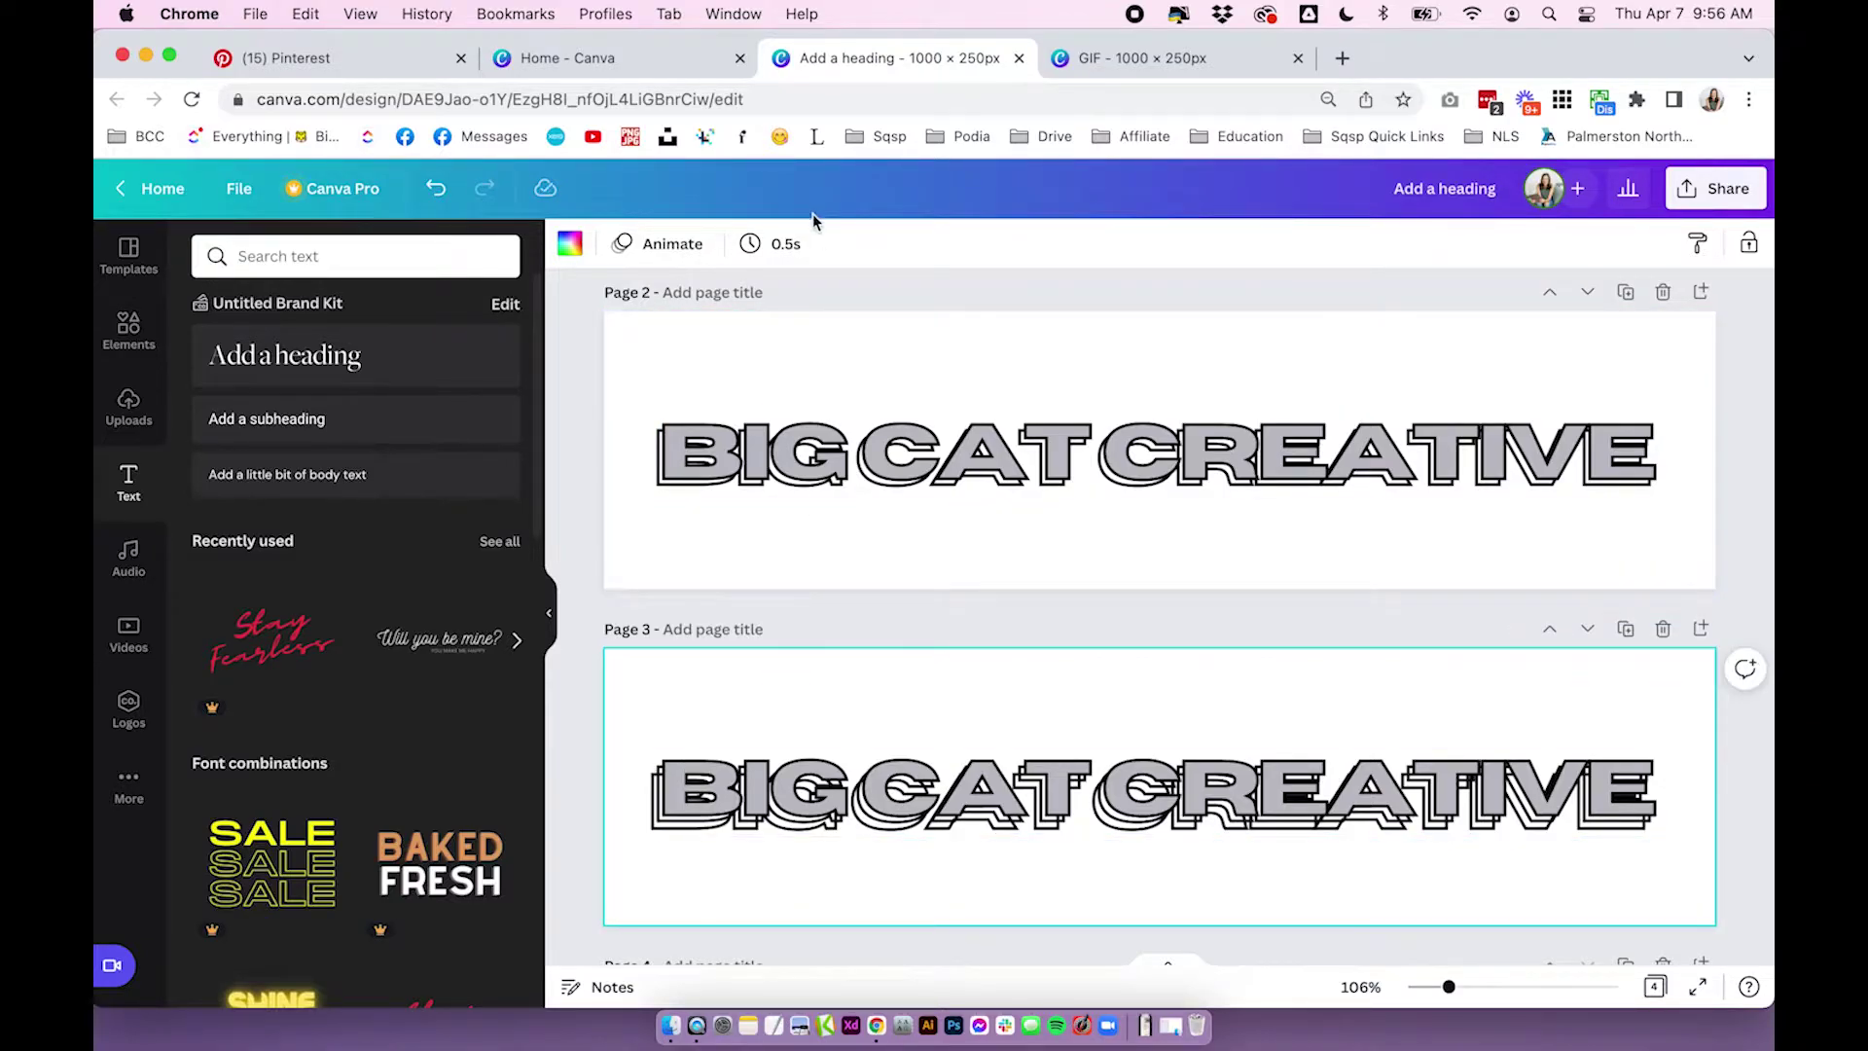
left_click(855, 555)
scroll(817, 583, "down", 4)
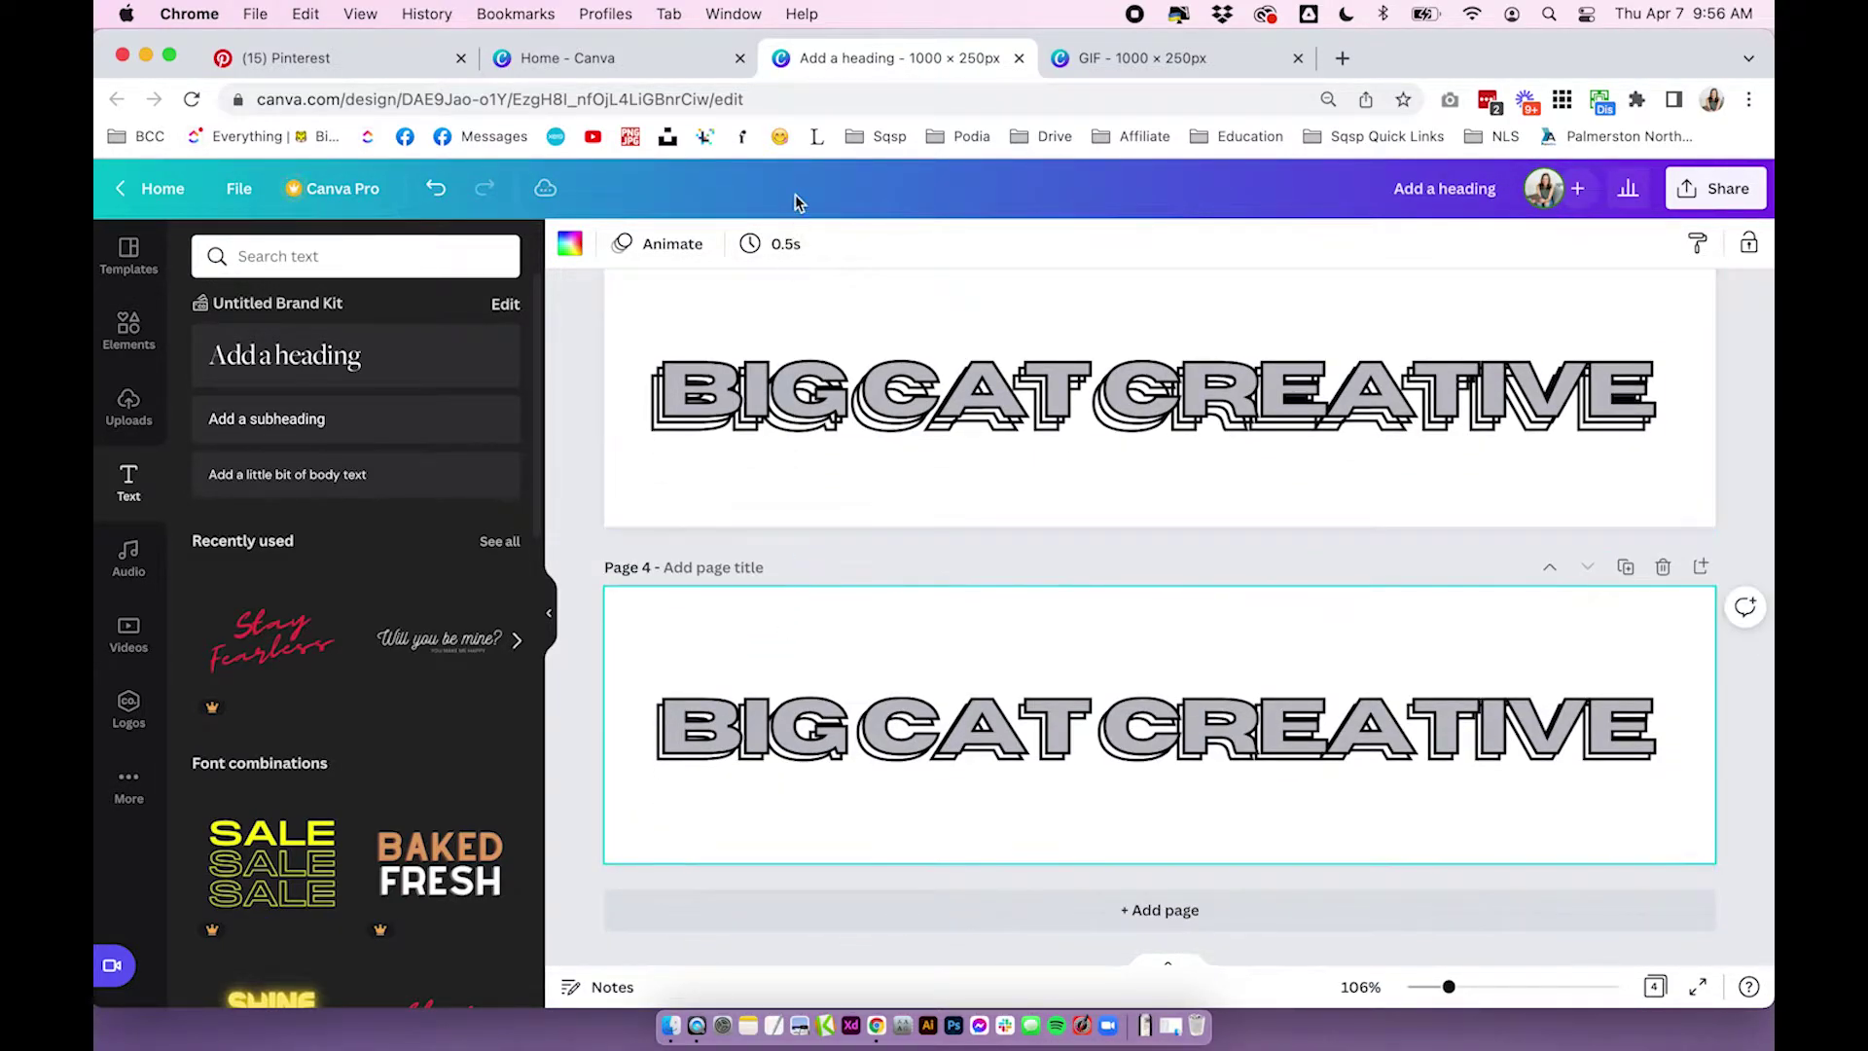
scroll(864, 603, "up", 8)
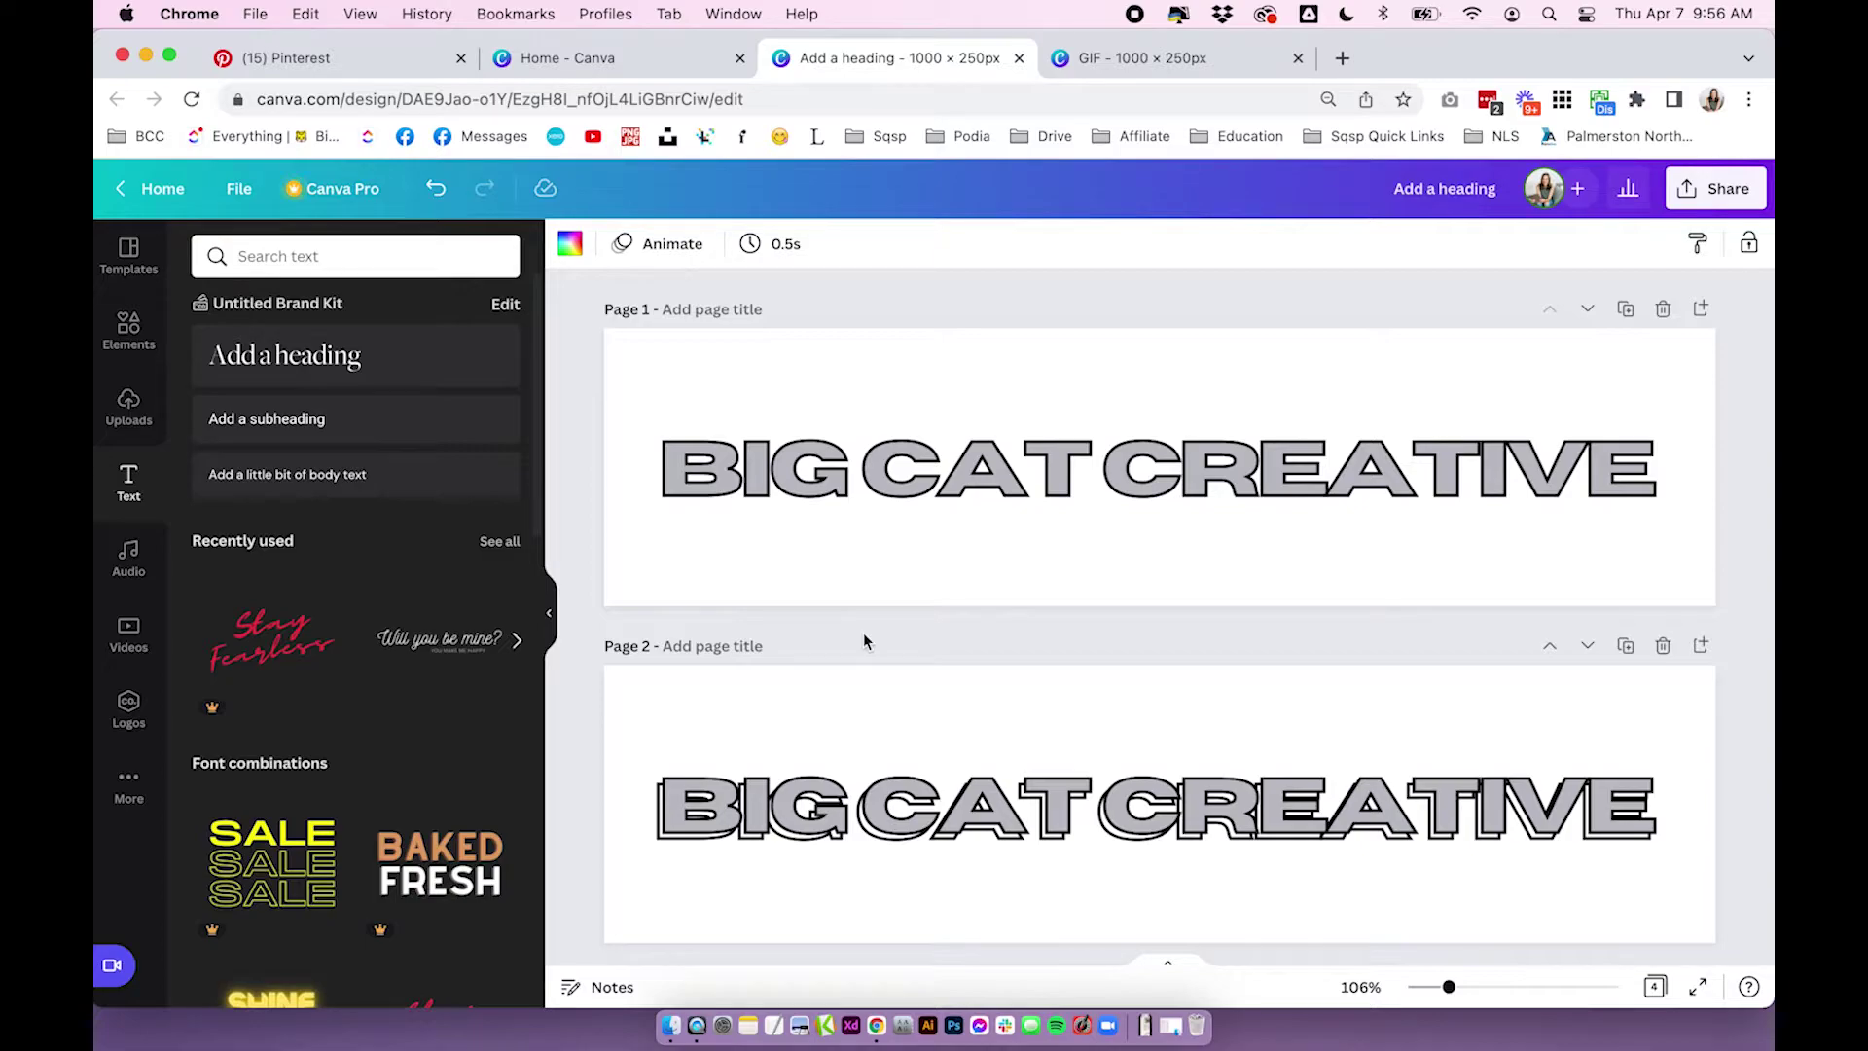
scroll(864, 642, "down", 8)
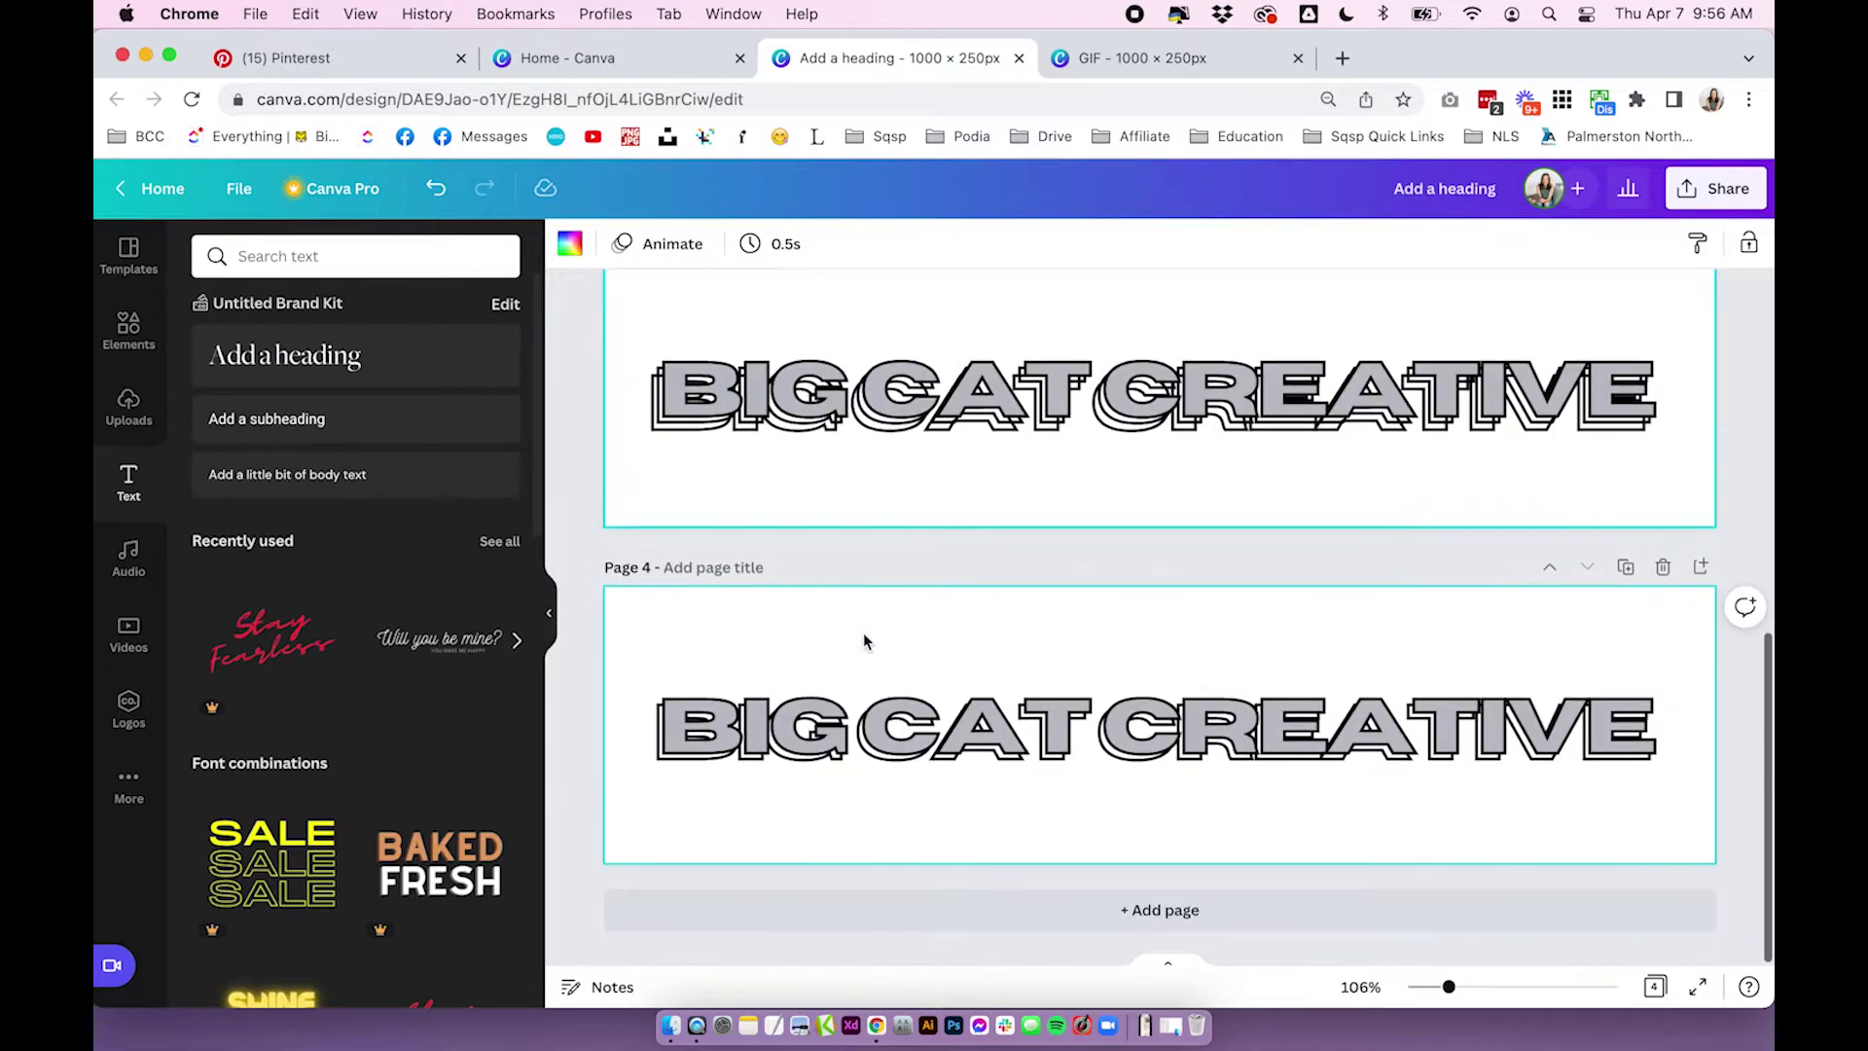
Duplicate page 4 and apply the Rise page animation to the new page 5
left_click(1623, 569)
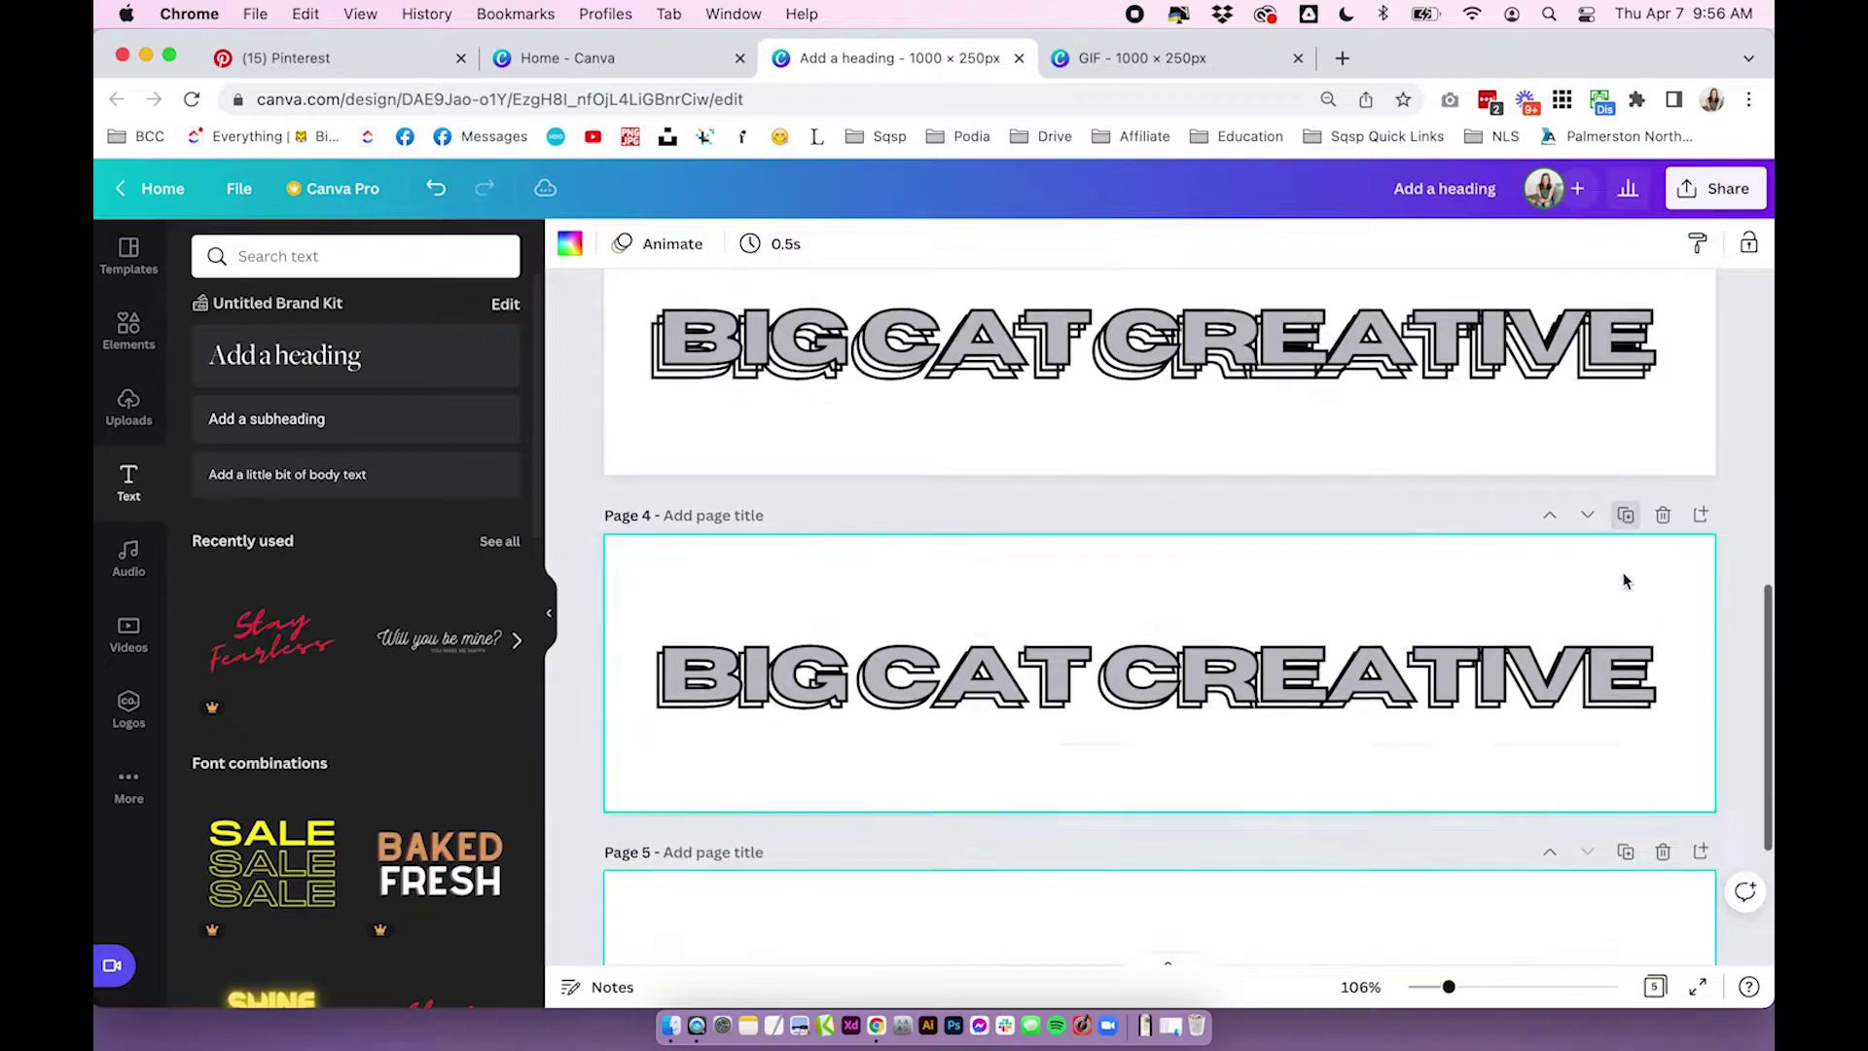
left_click(1066, 773)
left_click(751, 653)
left_click(720, 692)
left_click(715, 663)
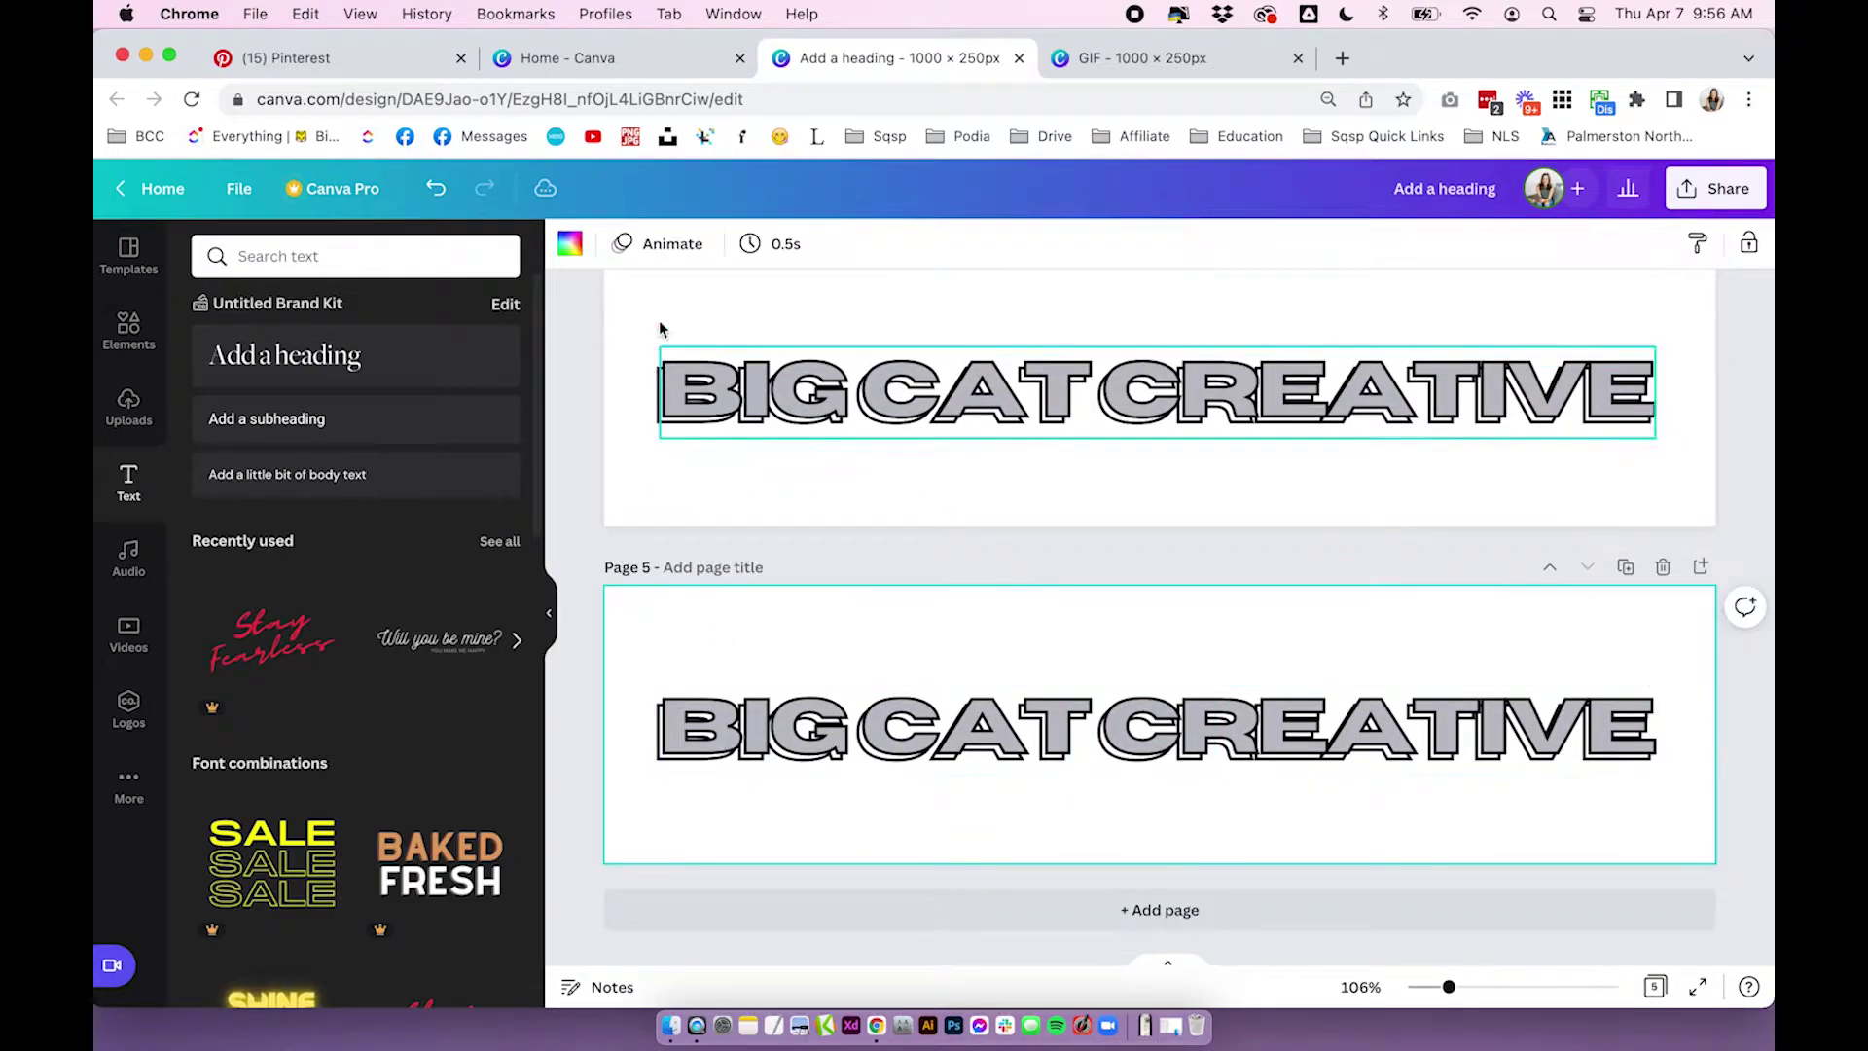
left_click(646, 243)
left_click(243, 377)
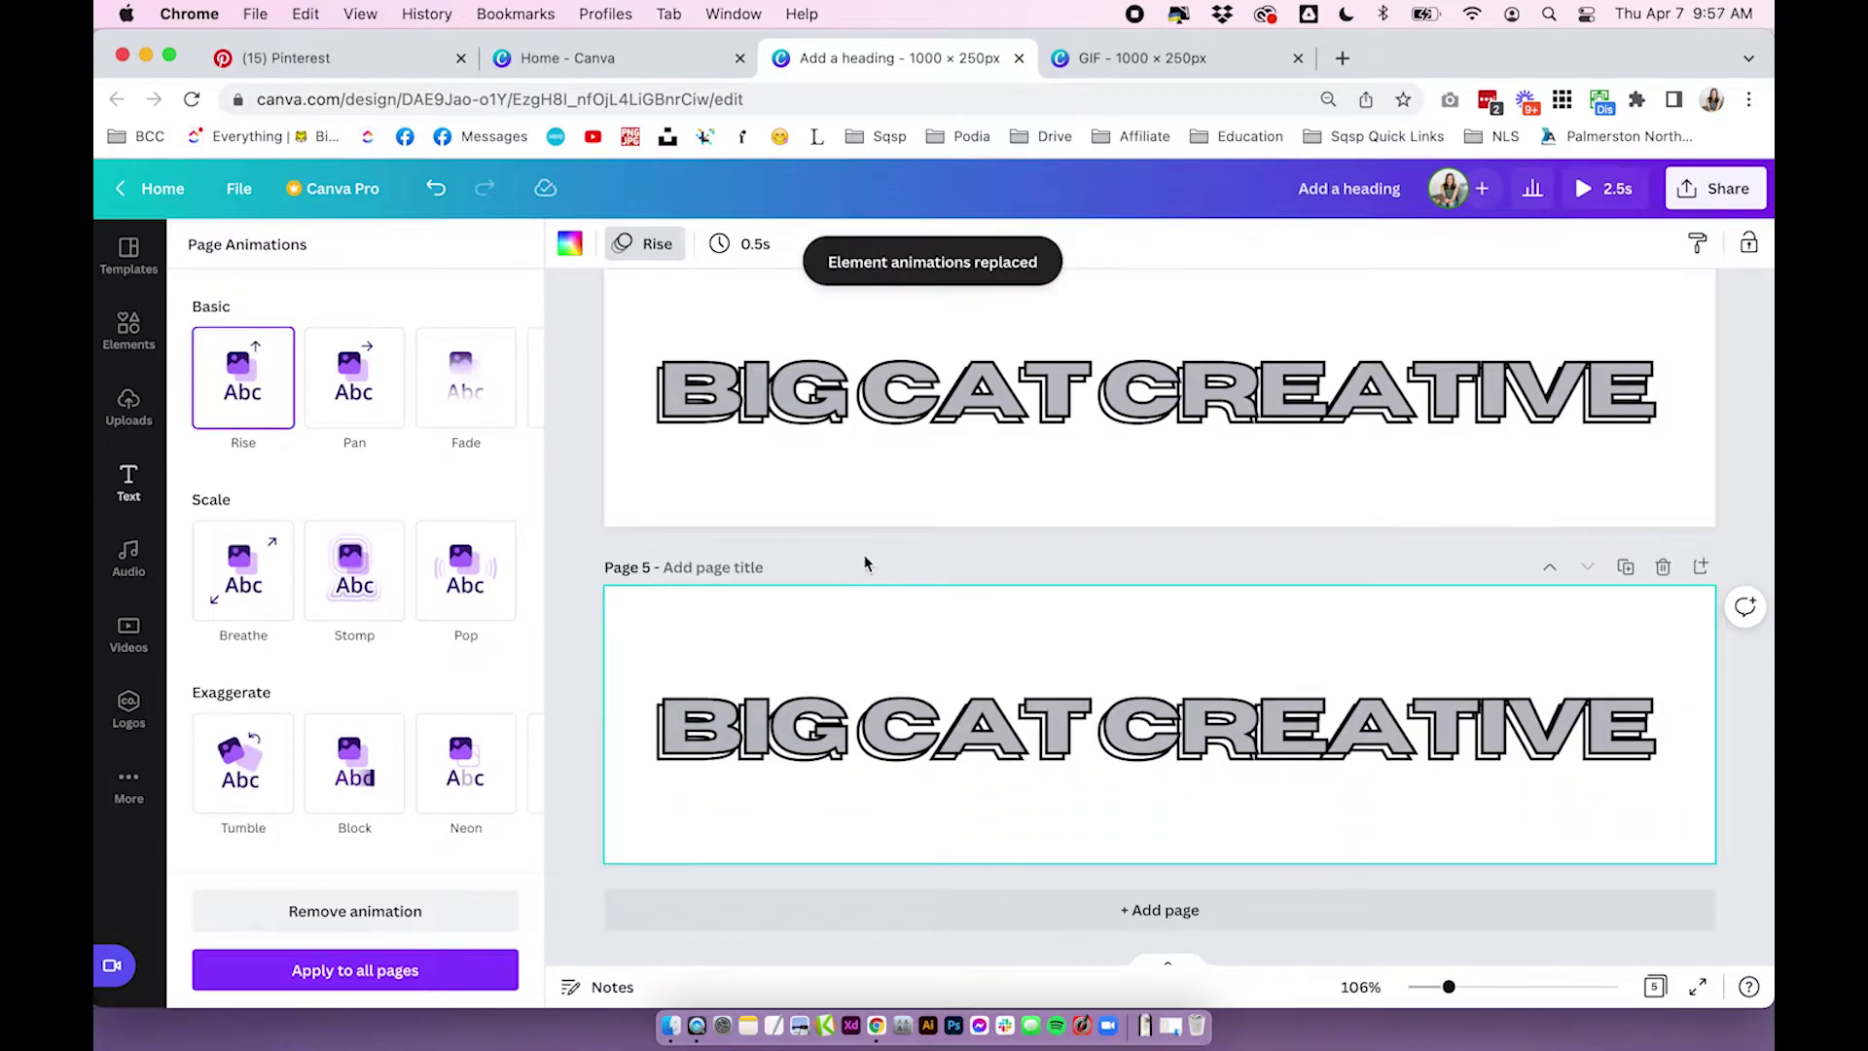
left_click(864, 562)
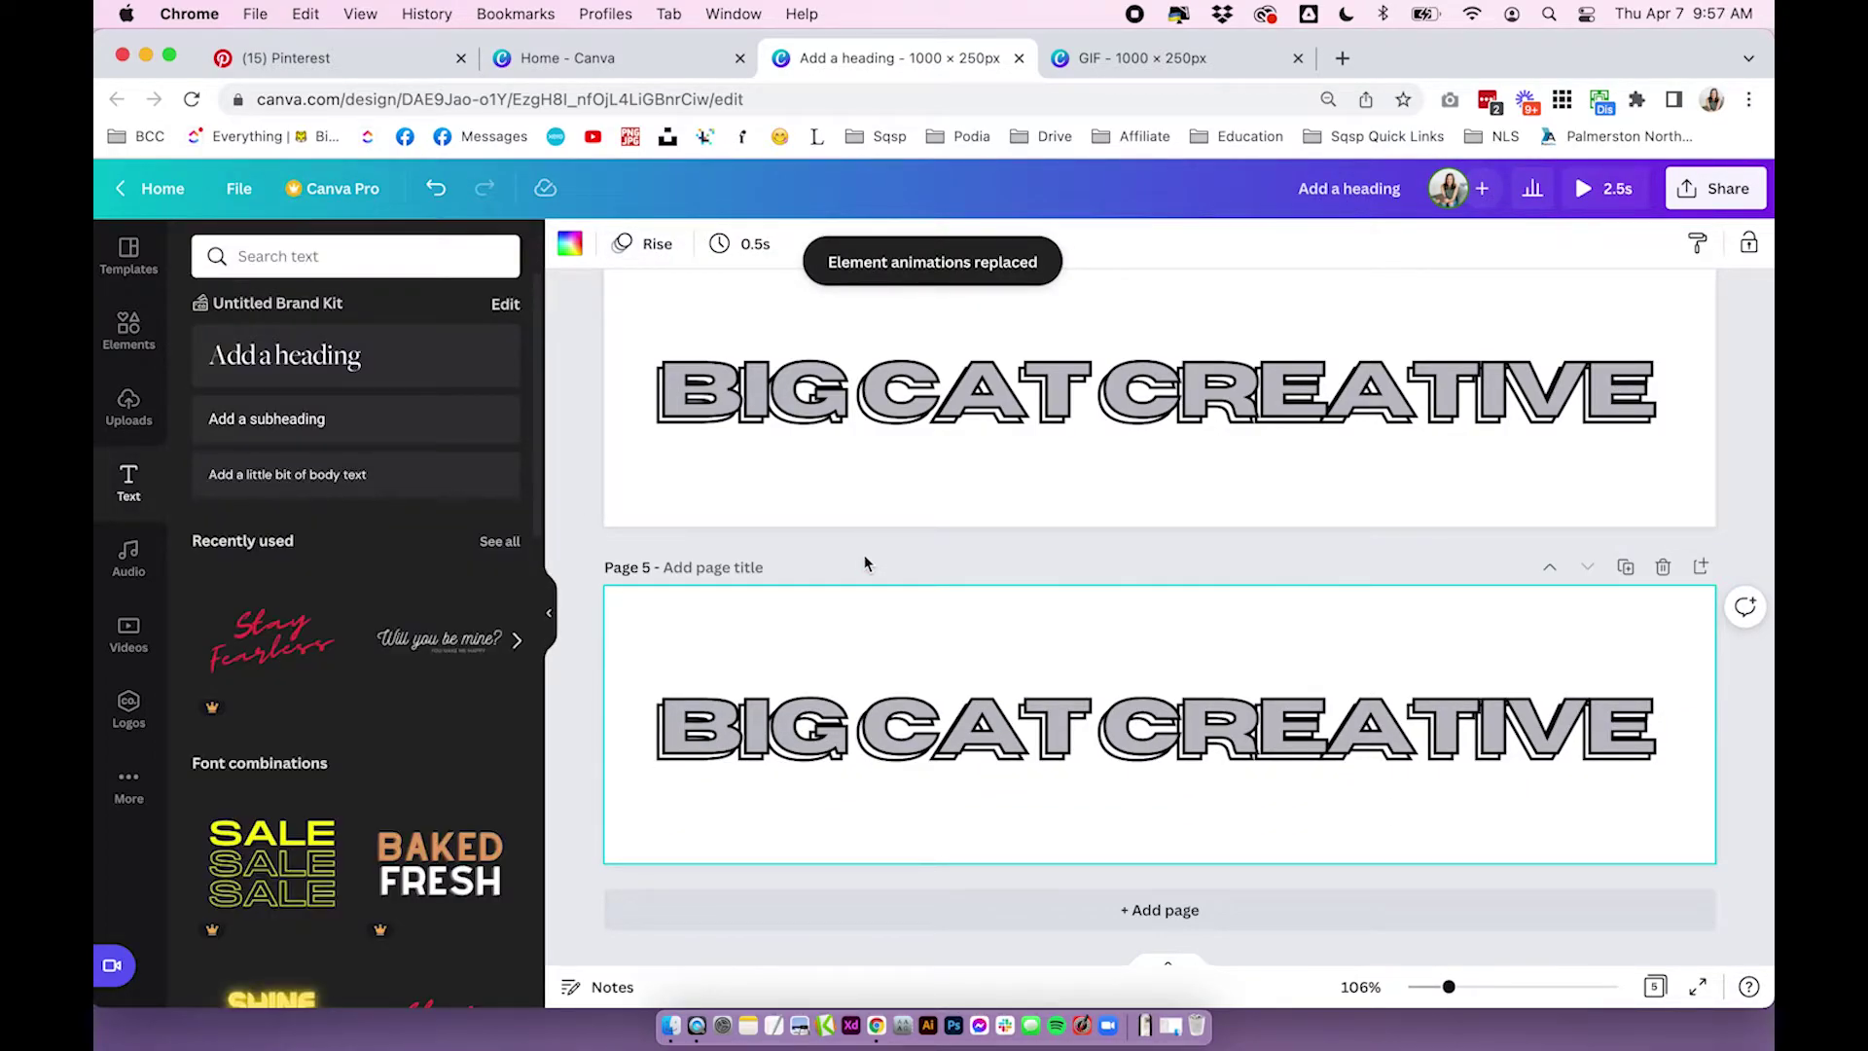
Preview the five-page sequence and delete page 5
scroll(1122, 584, "up", 2)
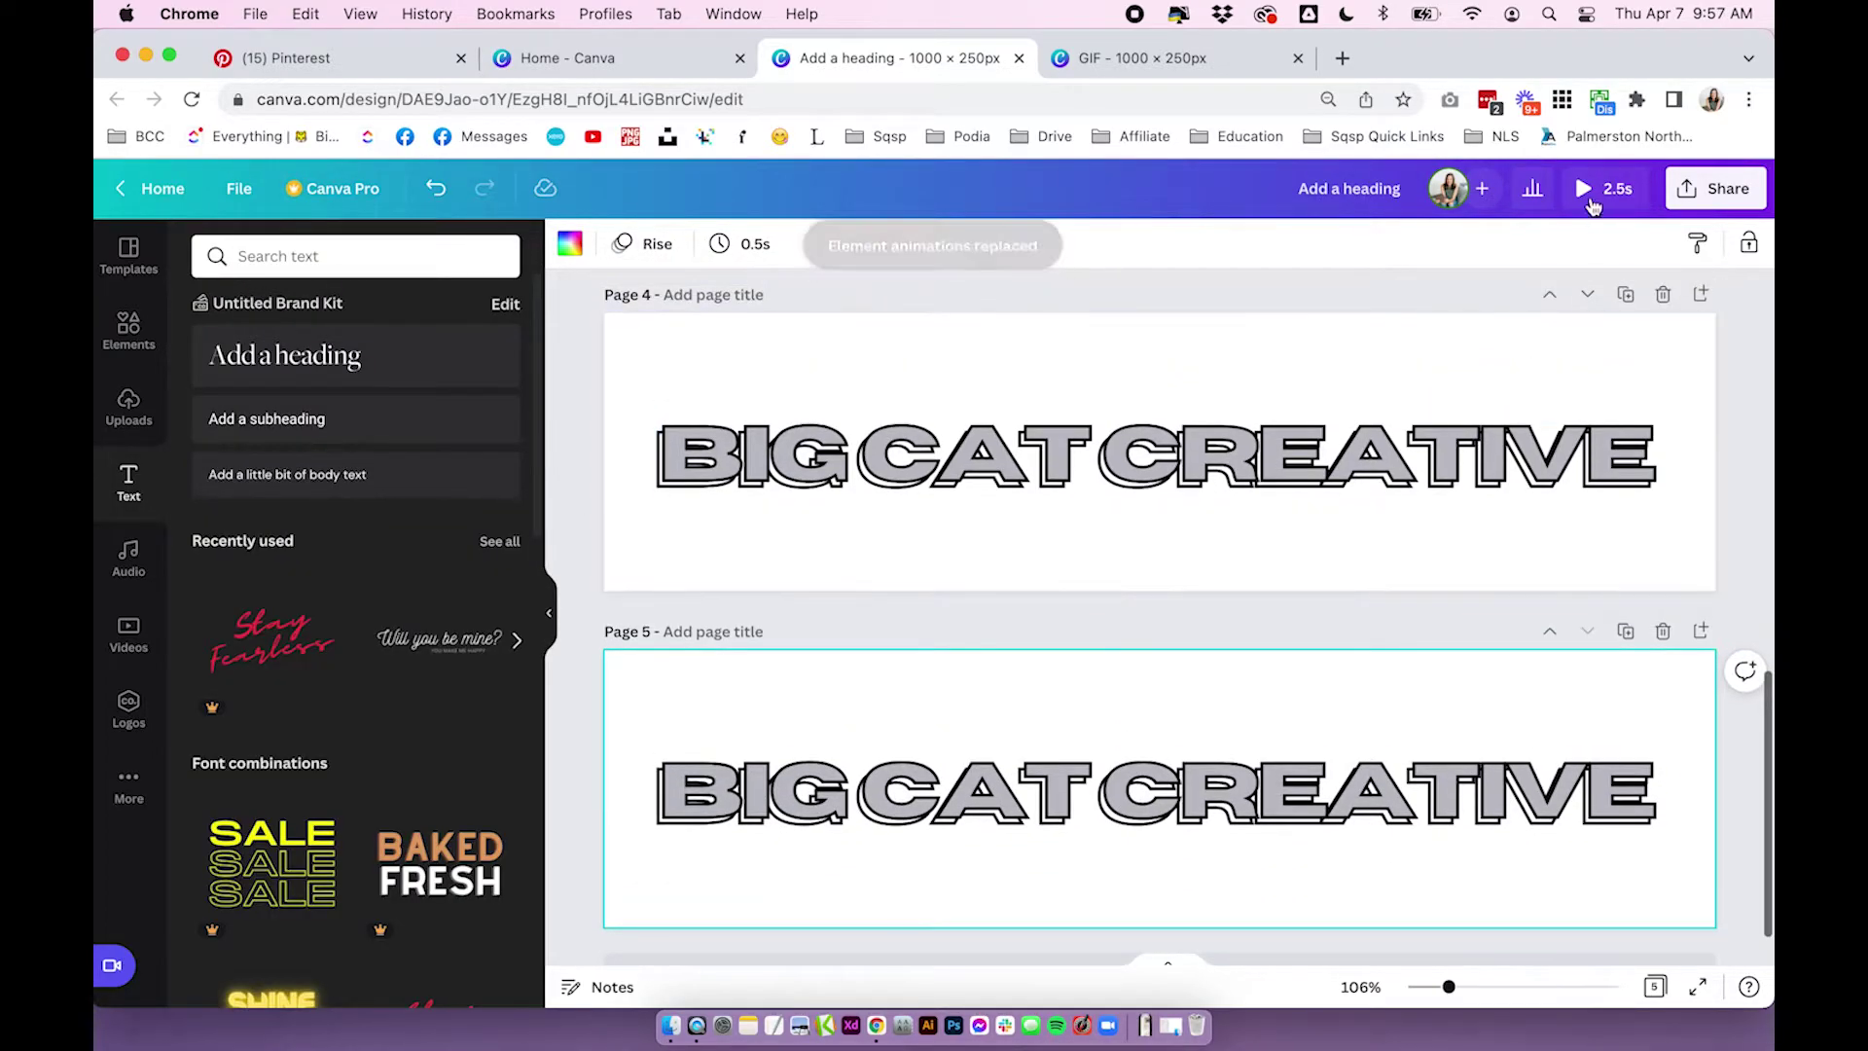
left_click(1584, 197)
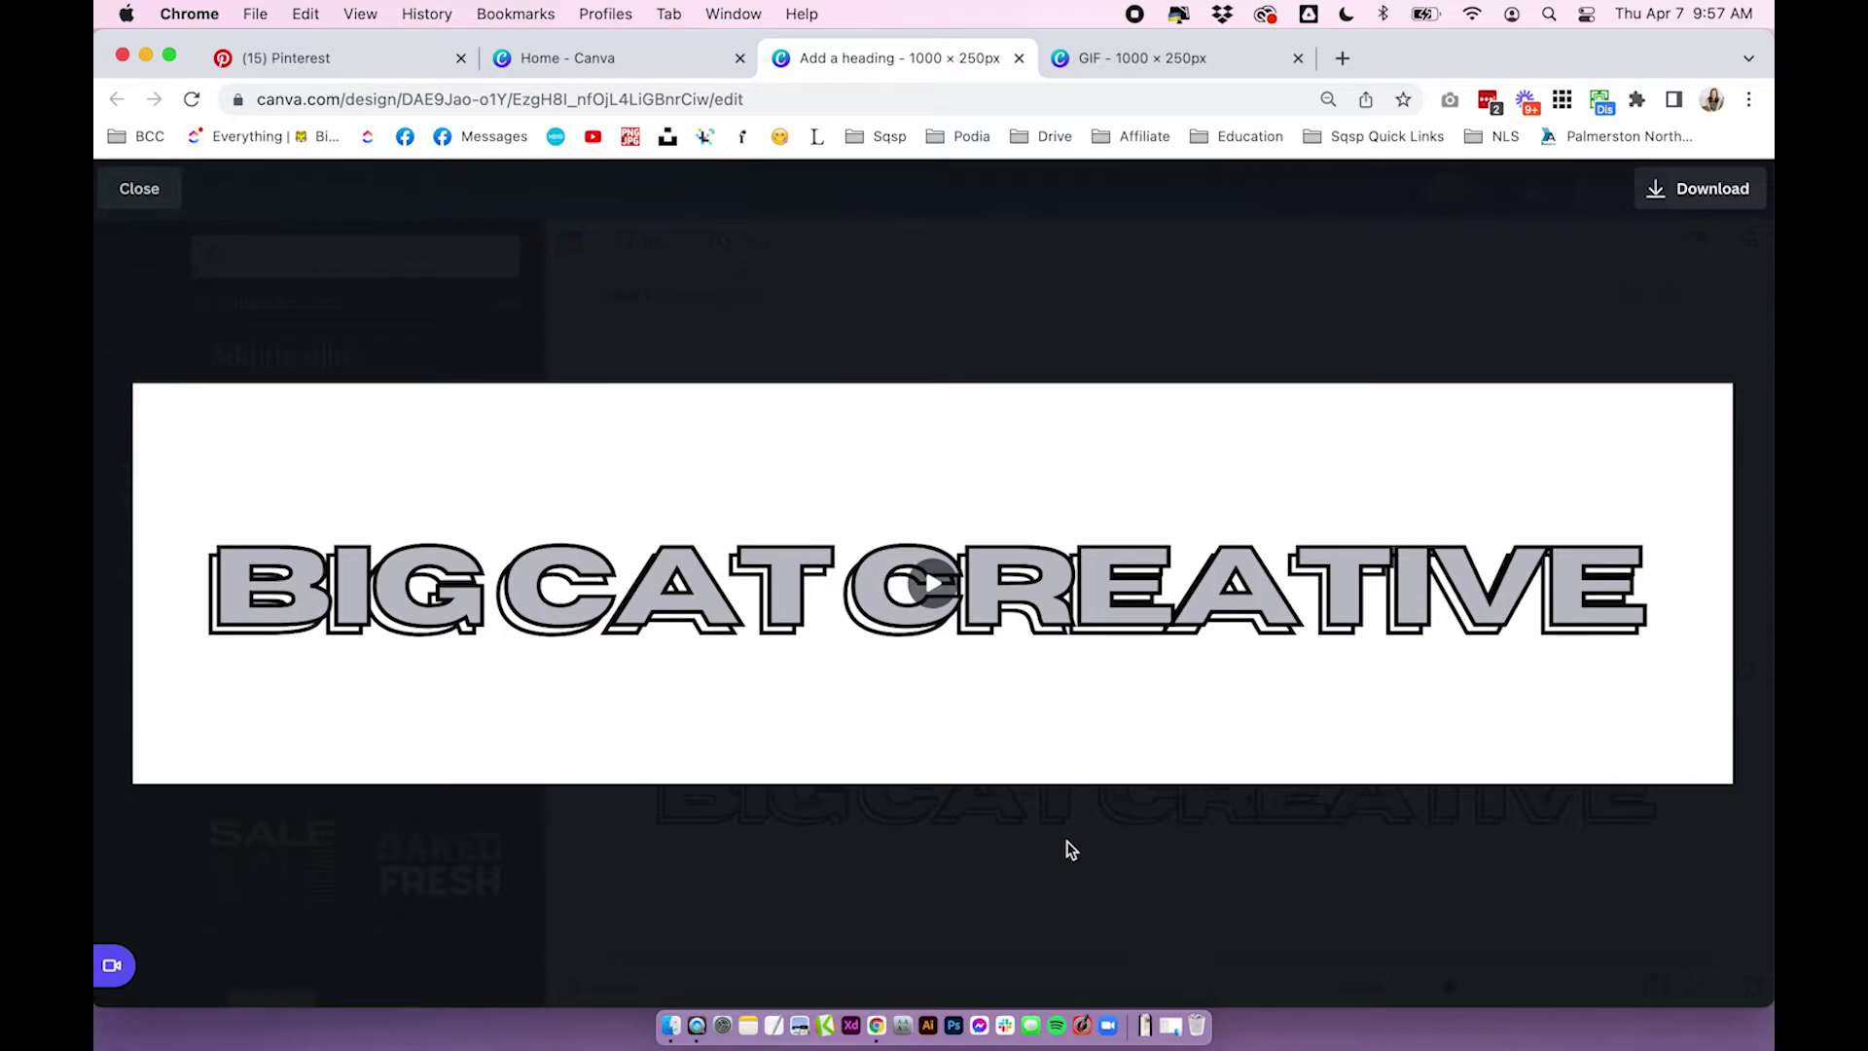
left_click(867, 842)
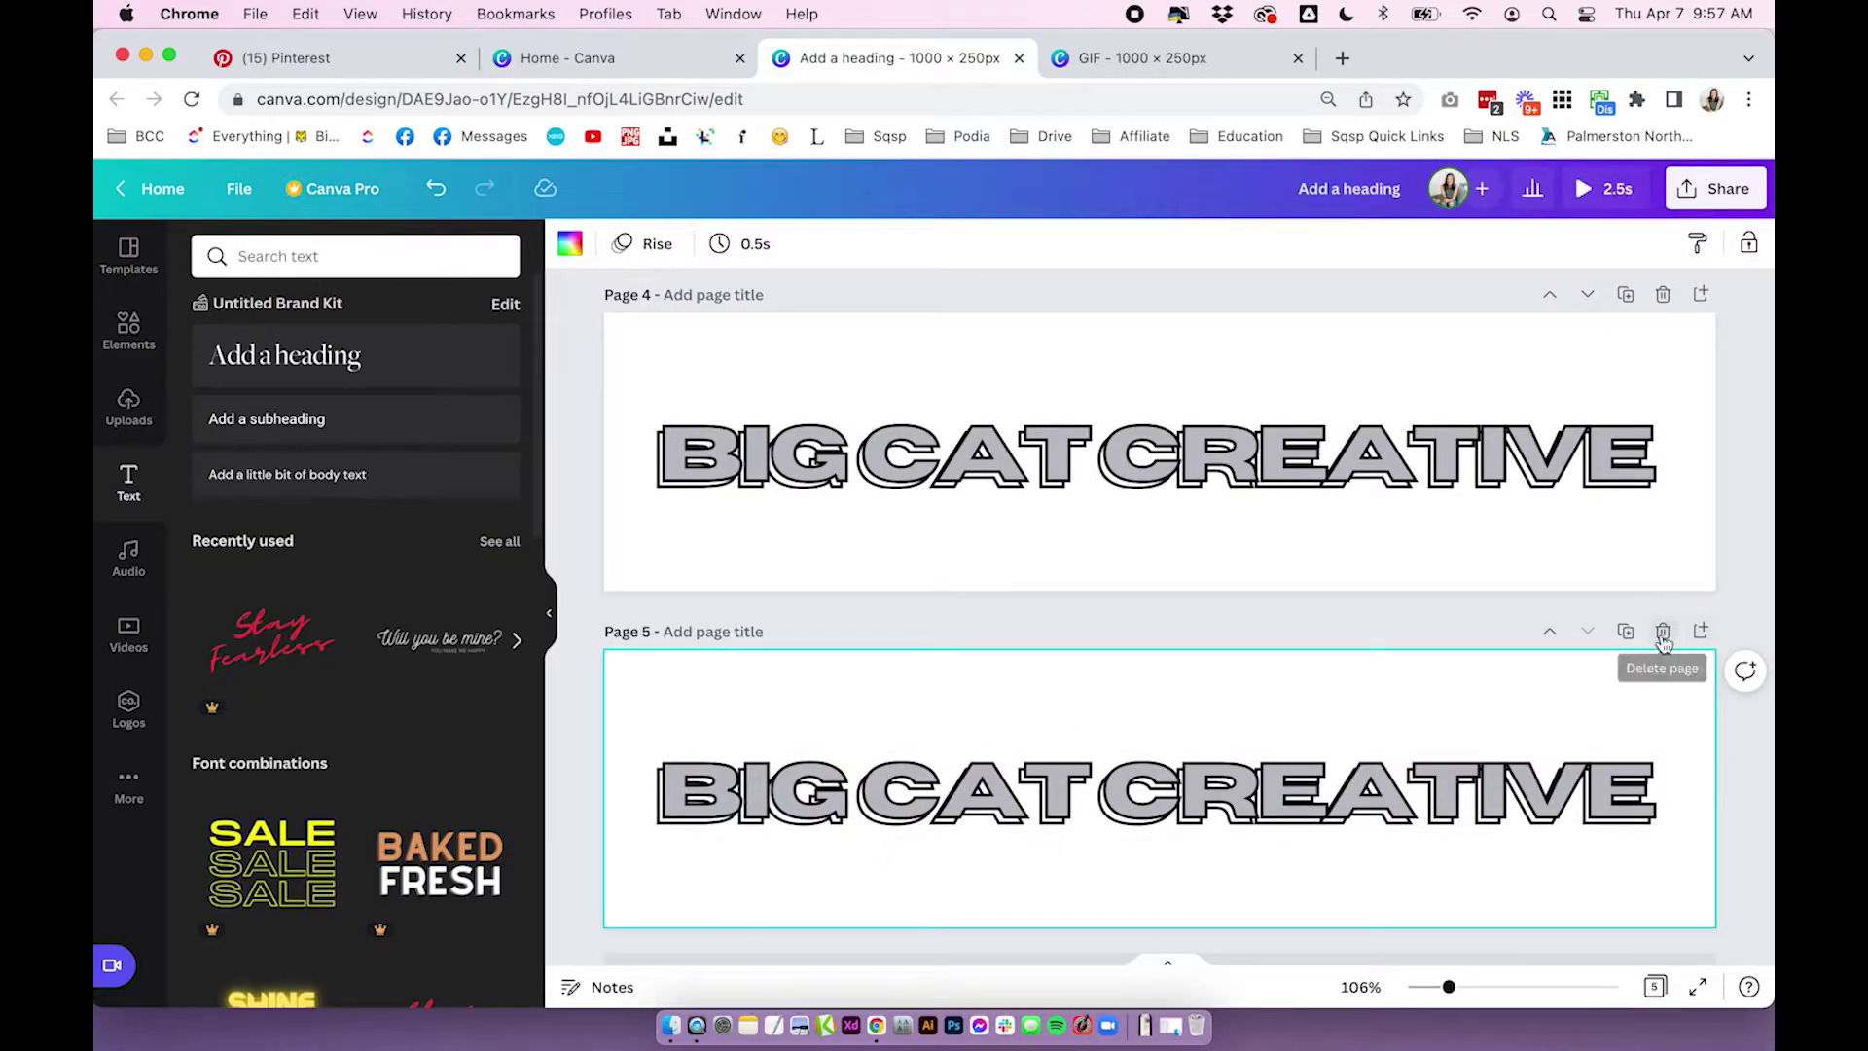
scroll(1662, 642, "down", 1)
left_click(1663, 567)
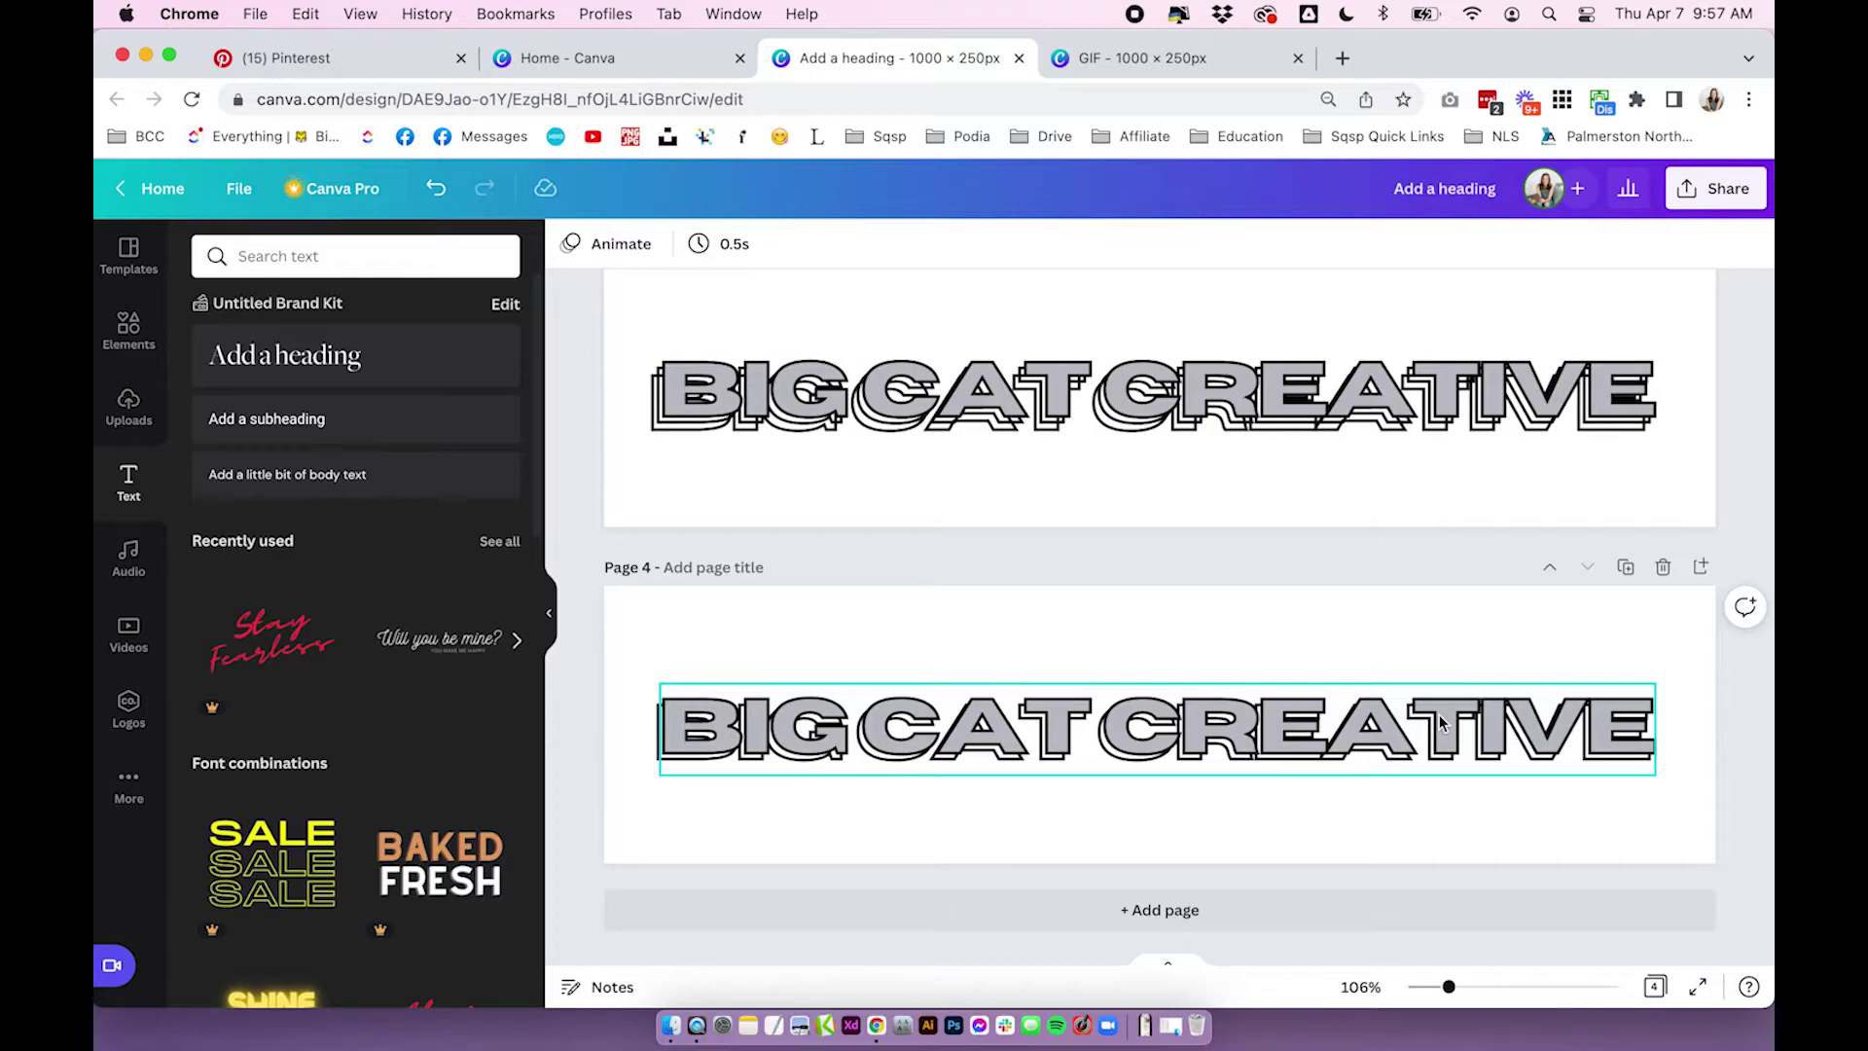
Examine the timing settings of page 4 and return to page 1
left_click(697, 613)
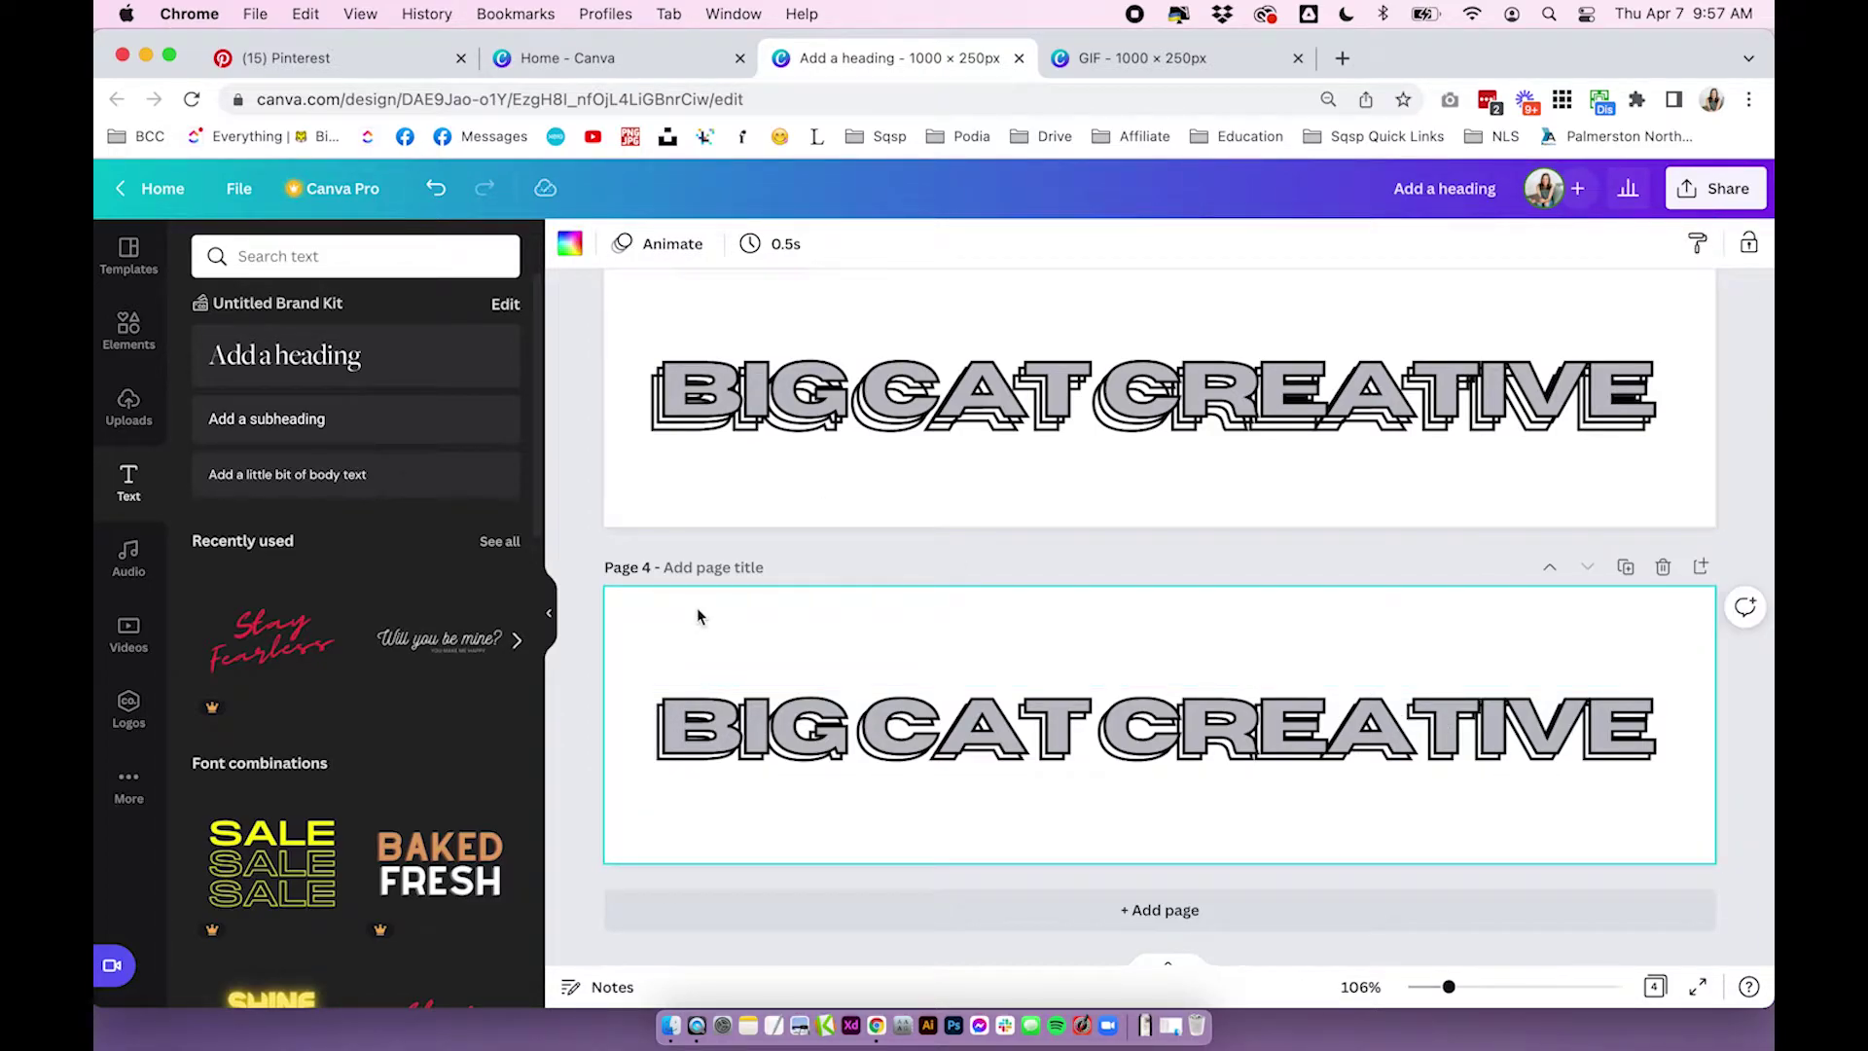
scroll(697, 614, "up", 3)
left_click(784, 244)
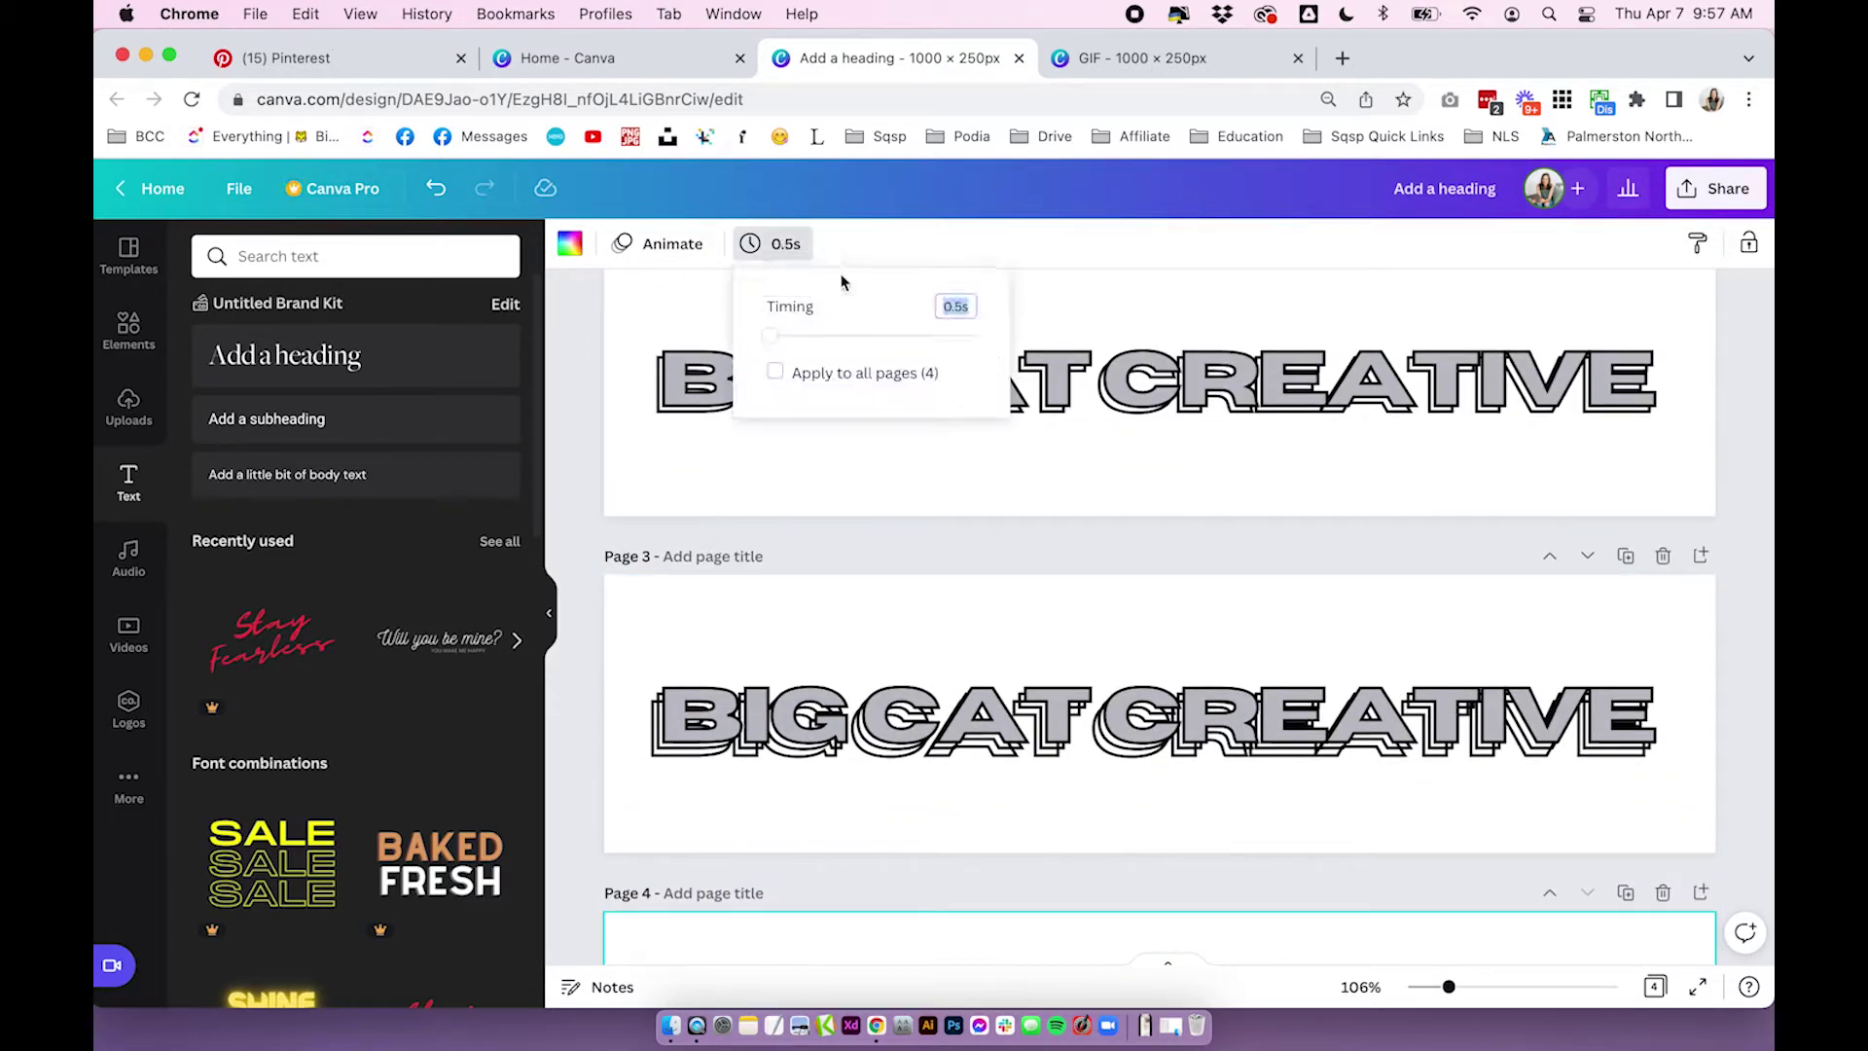
left_click(1070, 285)
left_click(776, 244)
left_click(1118, 300)
scroll(1091, 402, "up", 4)
left_click(1090, 398)
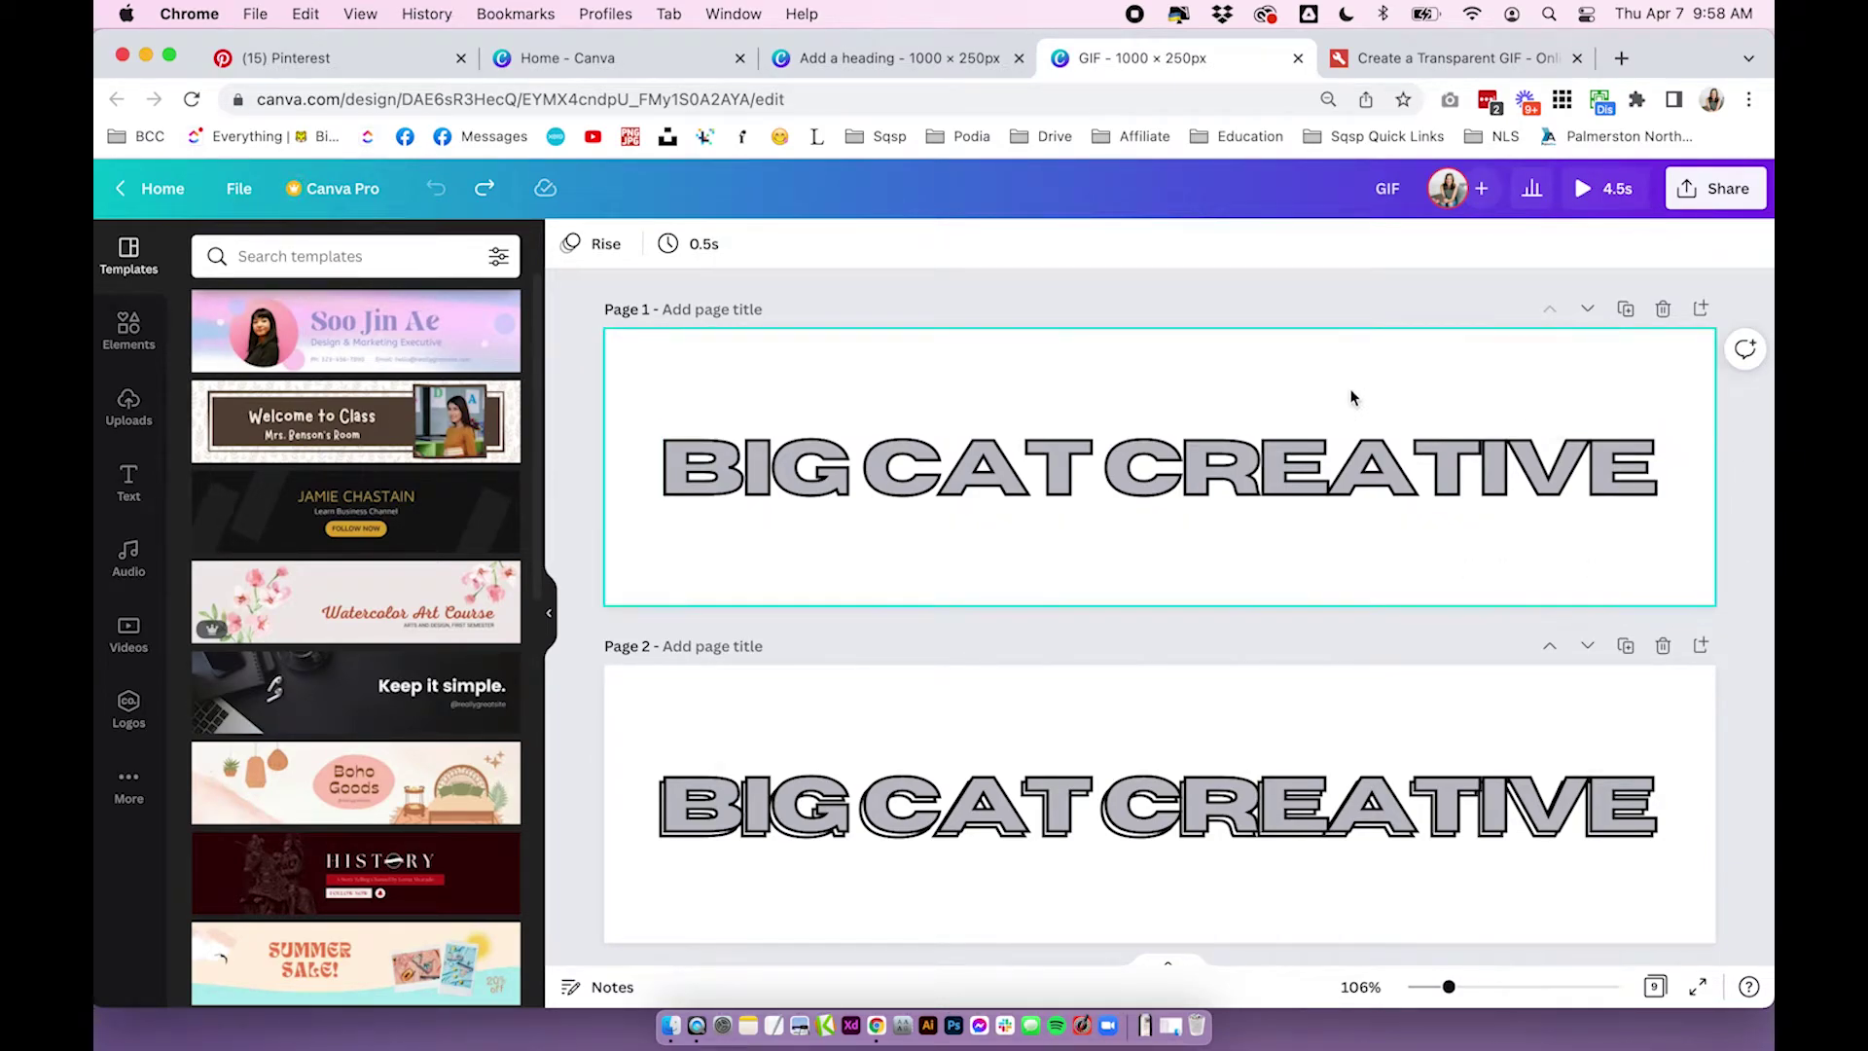
Close the separate GIF design and switch to the Create a Transparent GIF page on onlinegiftools.com
left_click(679, 389)
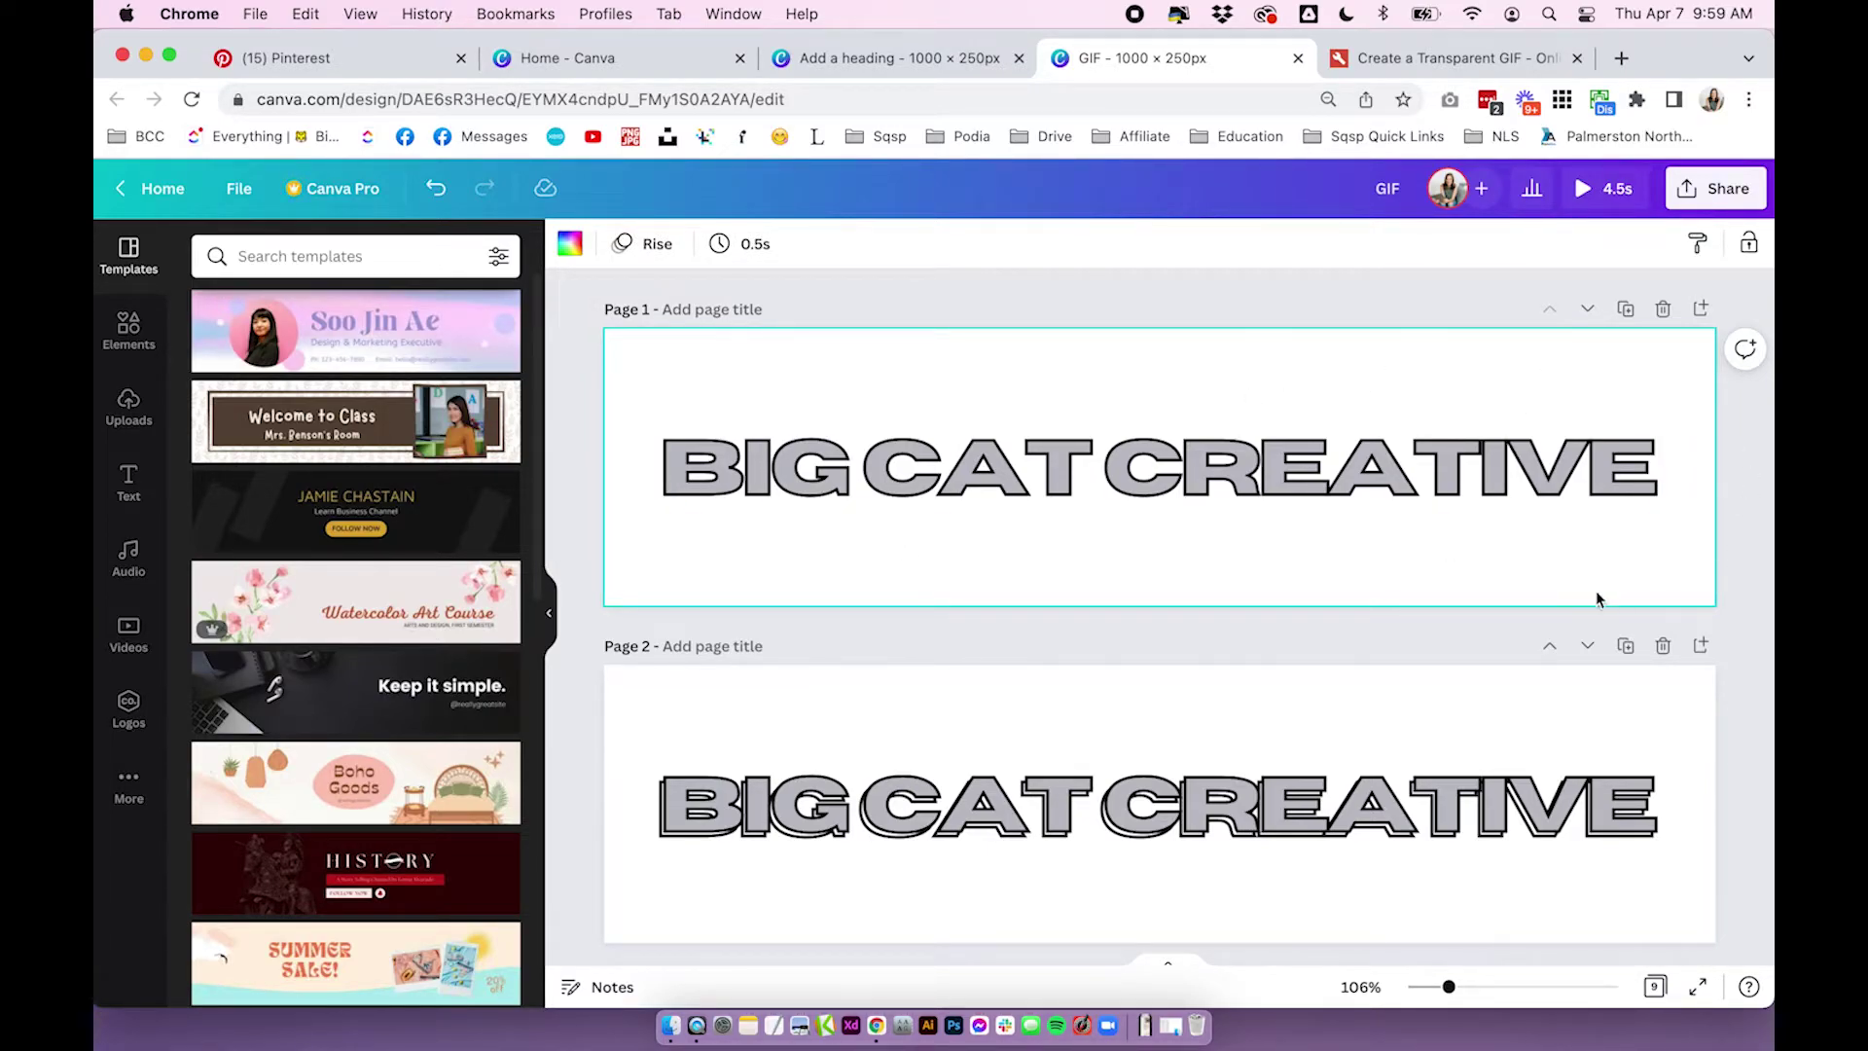
key("super+w")
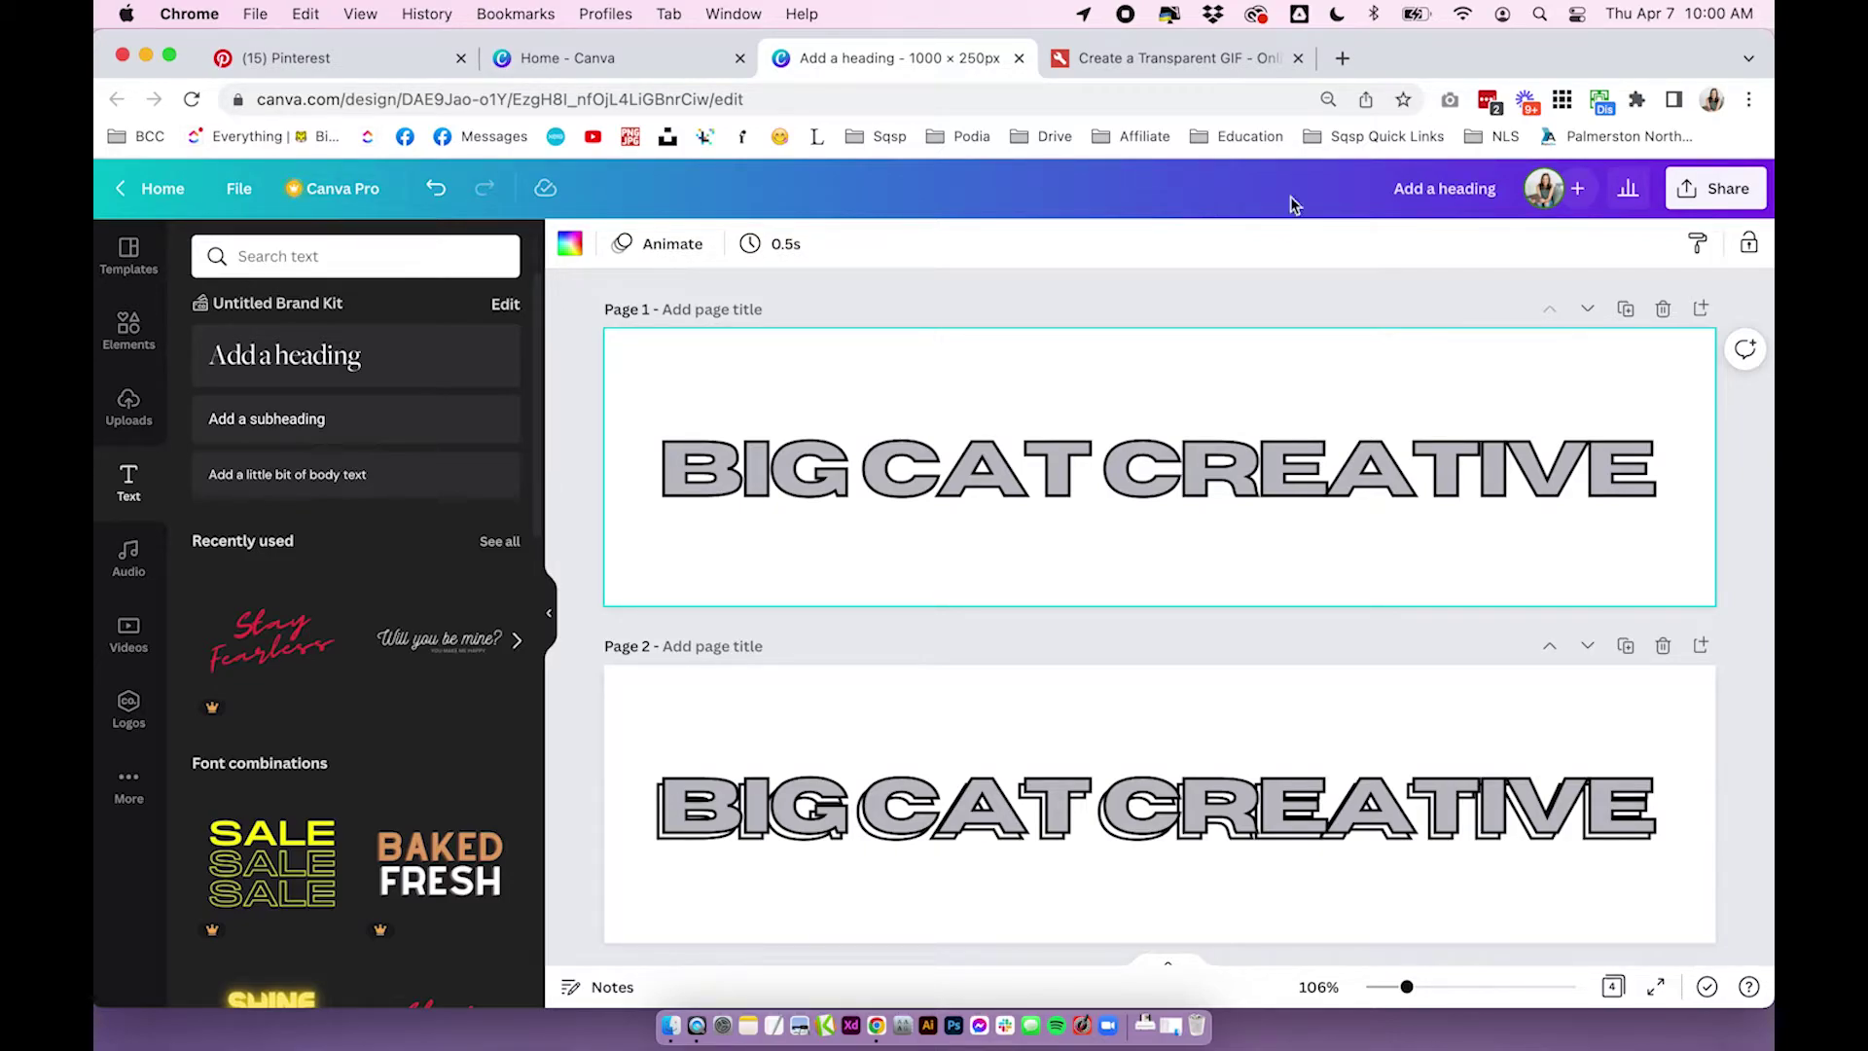
left_click(1142, 67)
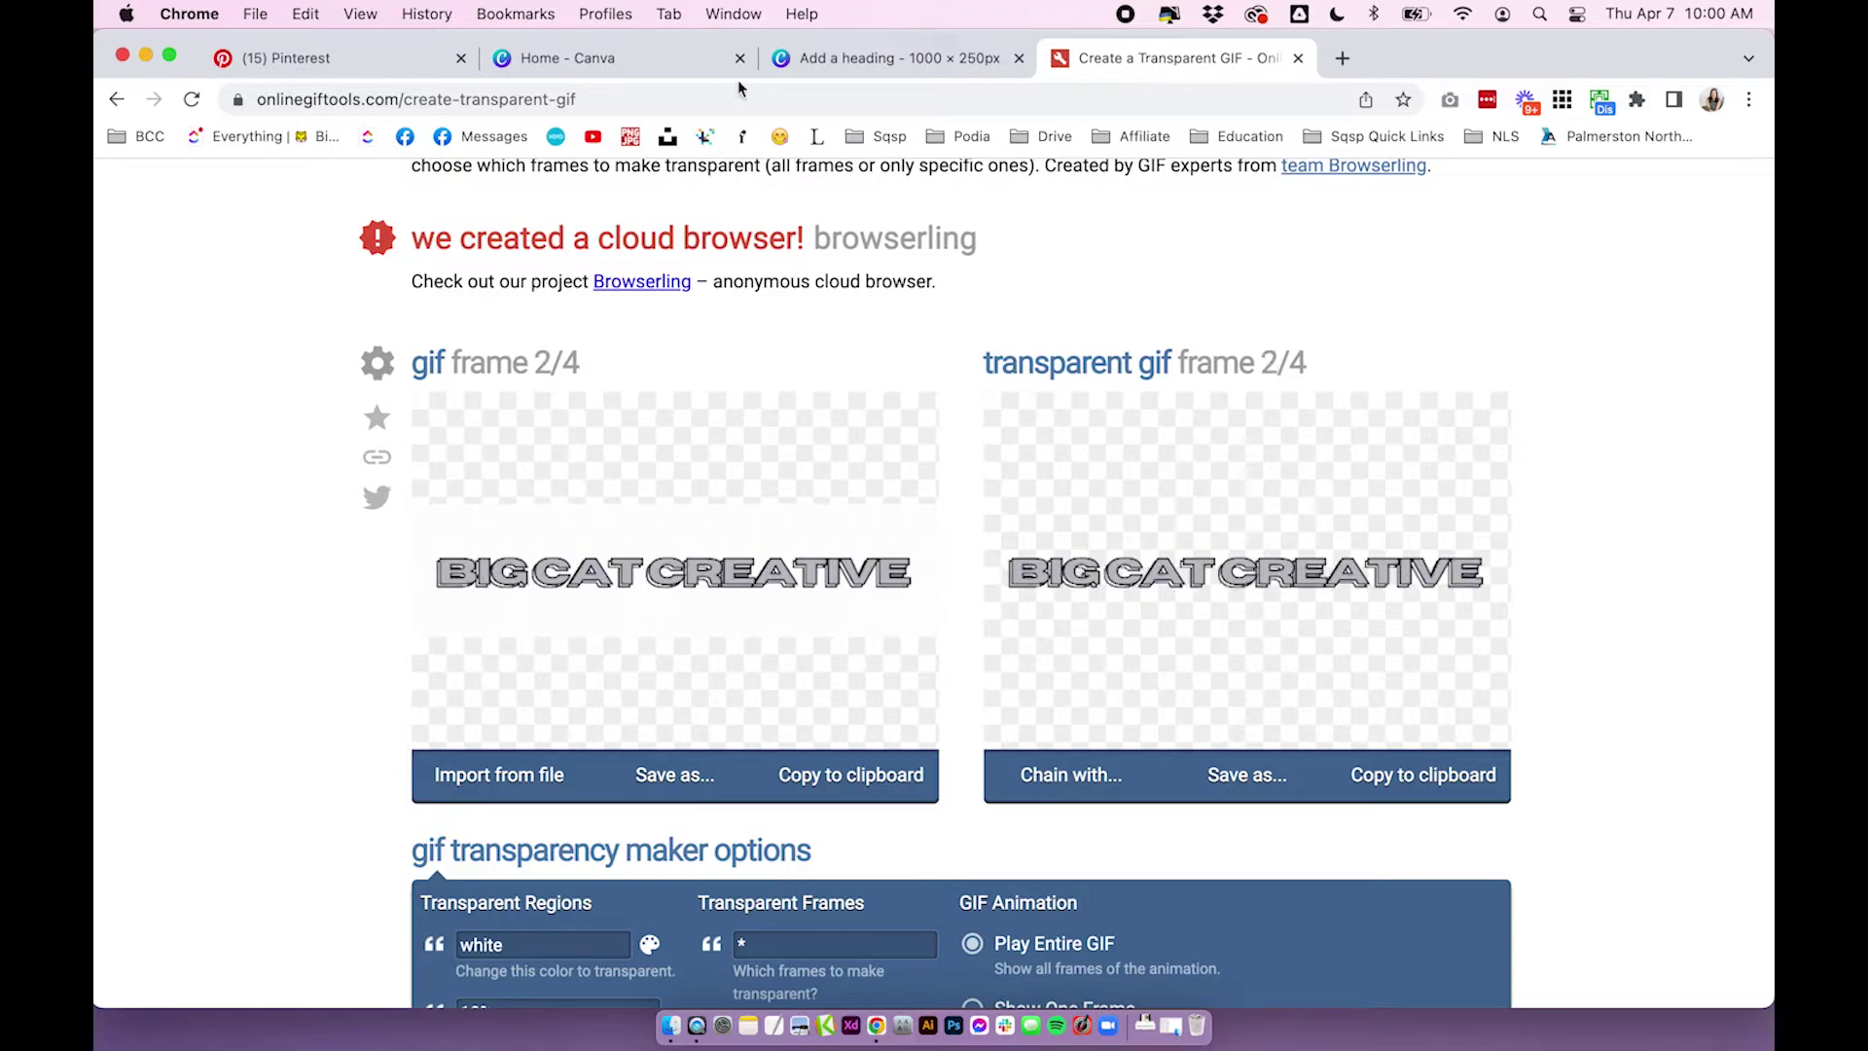
Examine the transparent GIF tool's web address, the original and transparent previews, and the GIF transparency maker options
left_click_drag(258, 100, 576, 95)
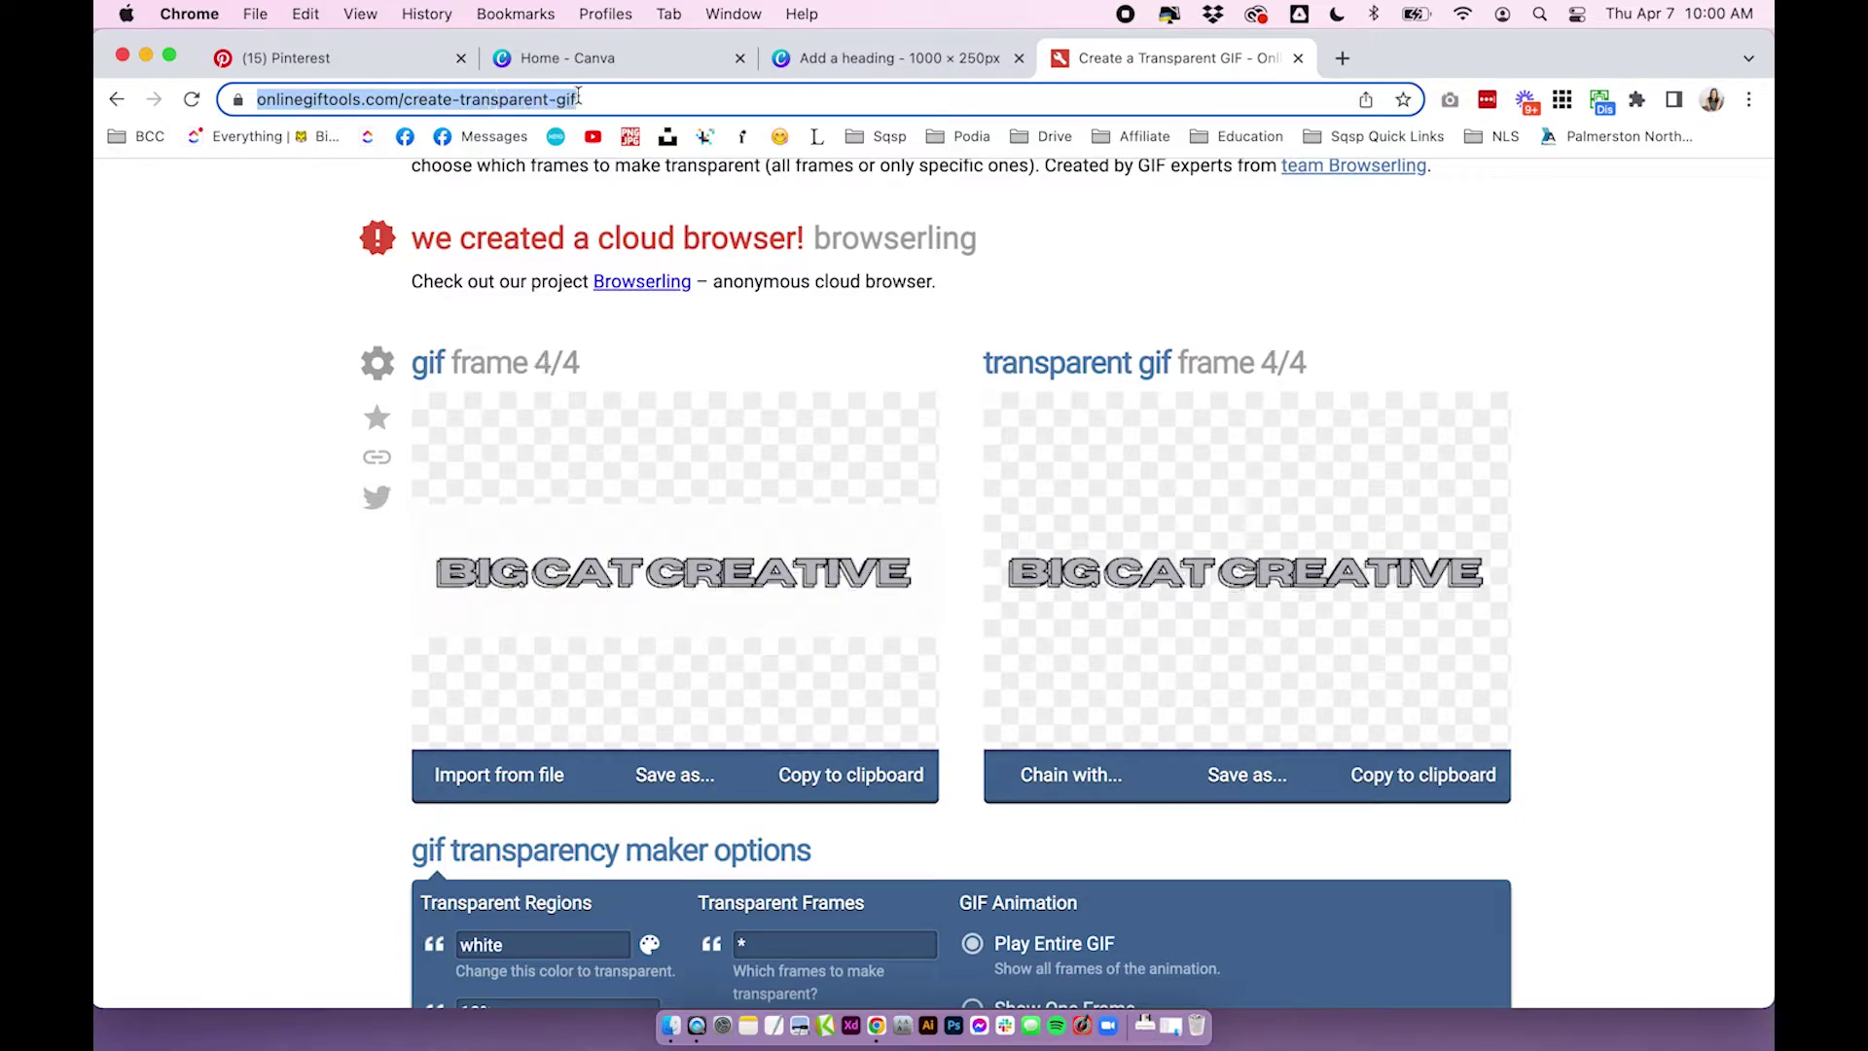
left_click(207, 436)
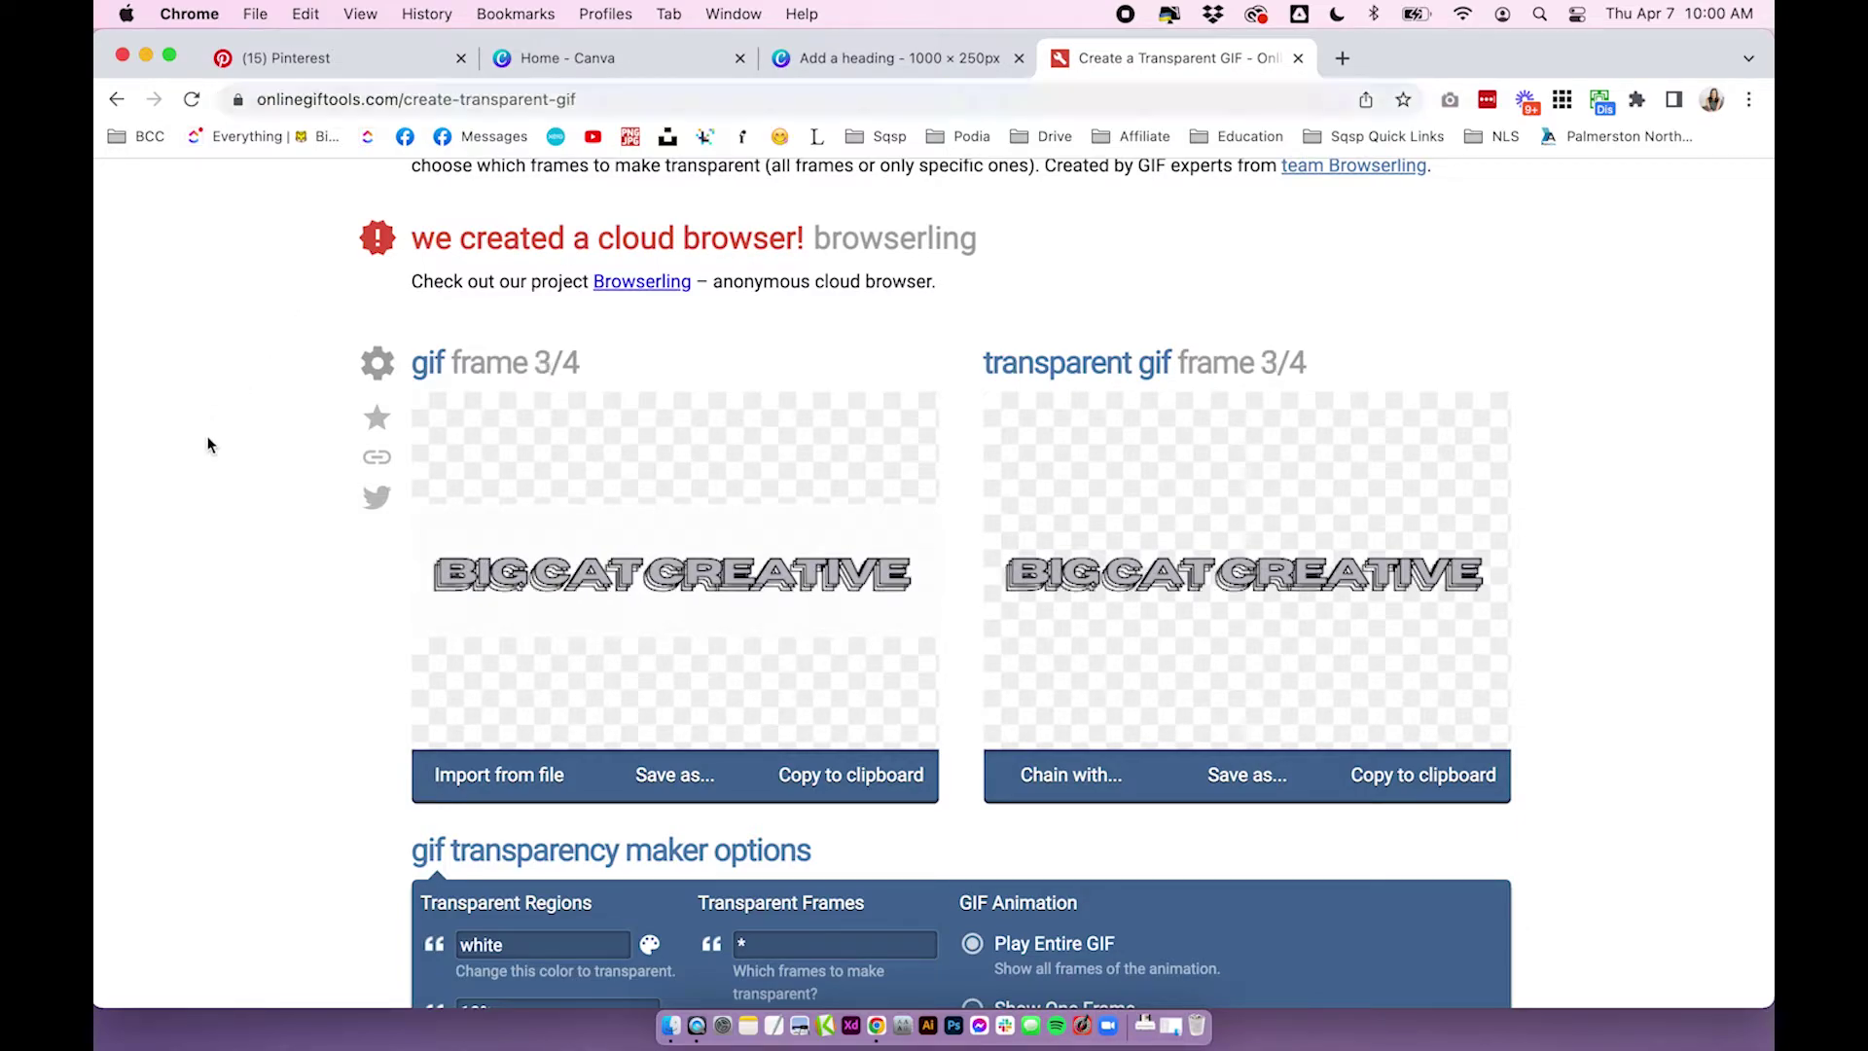
scroll(721, 492, "down", 1)
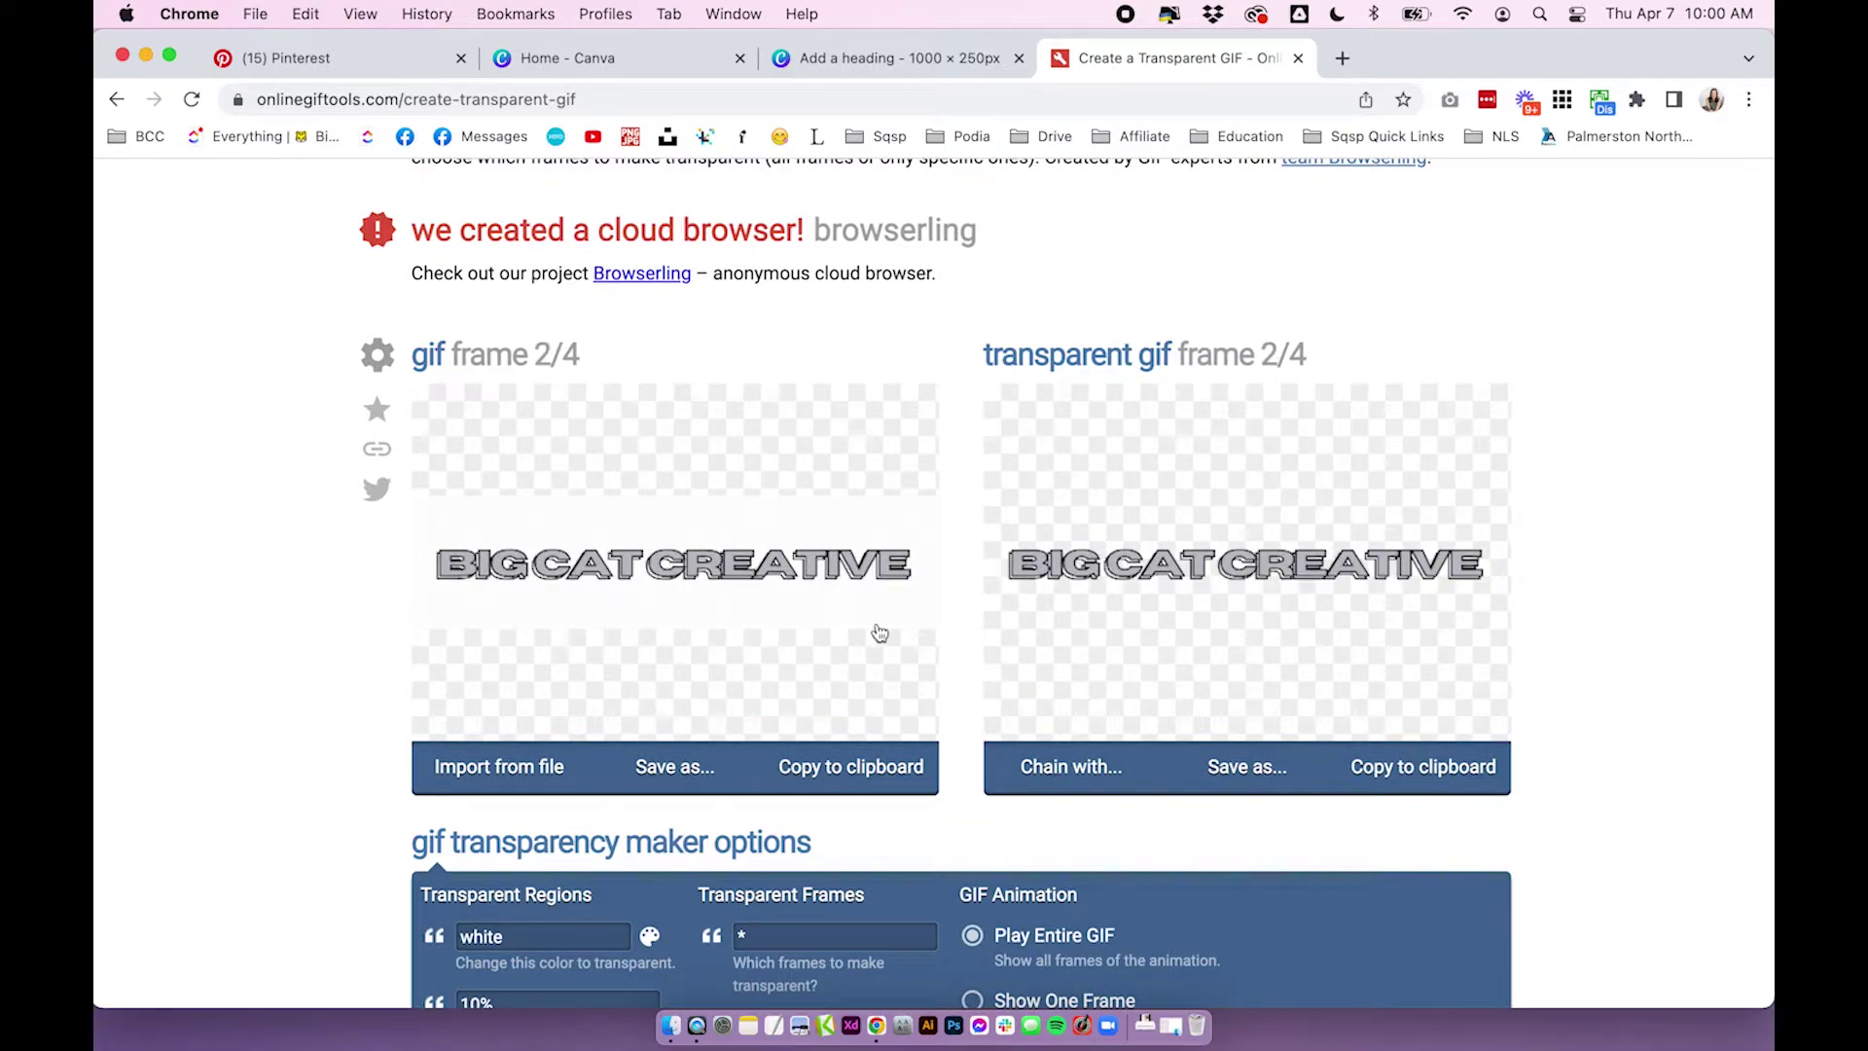
scroll(921, 542, "down", 2)
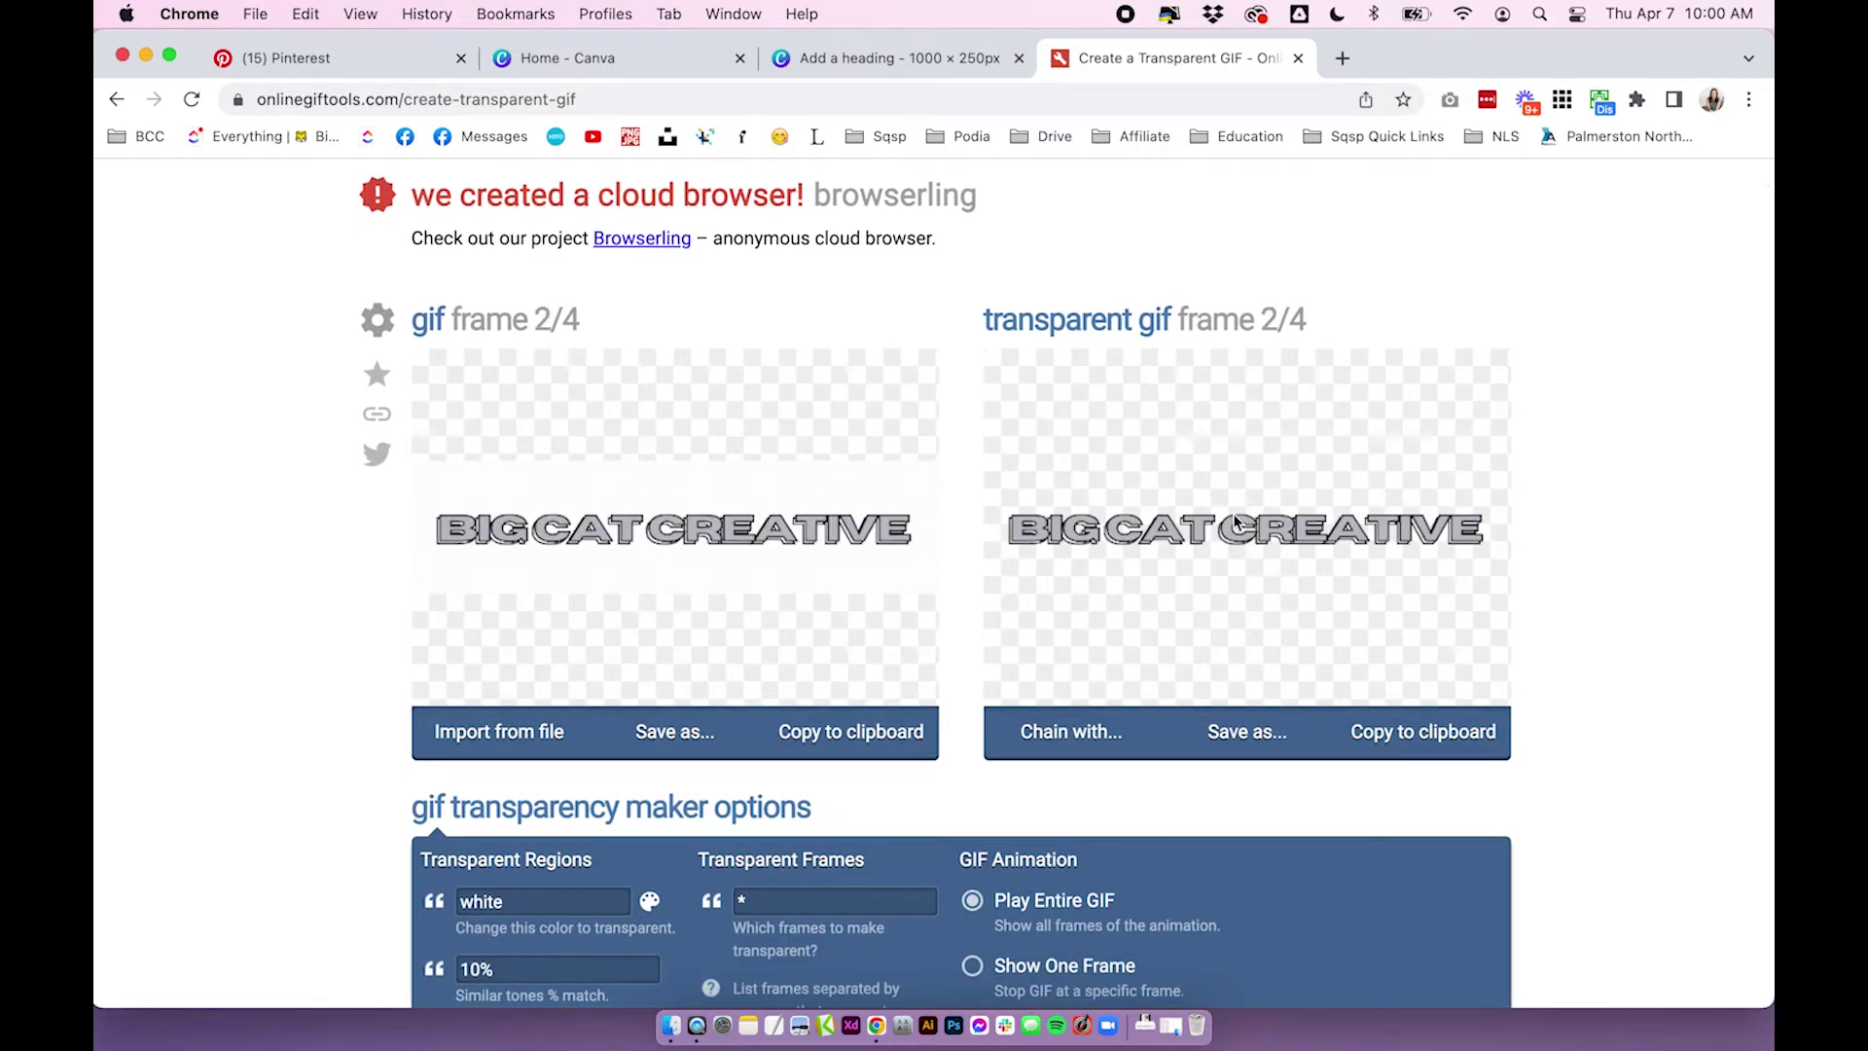
scroll(1262, 744, "up", 1)
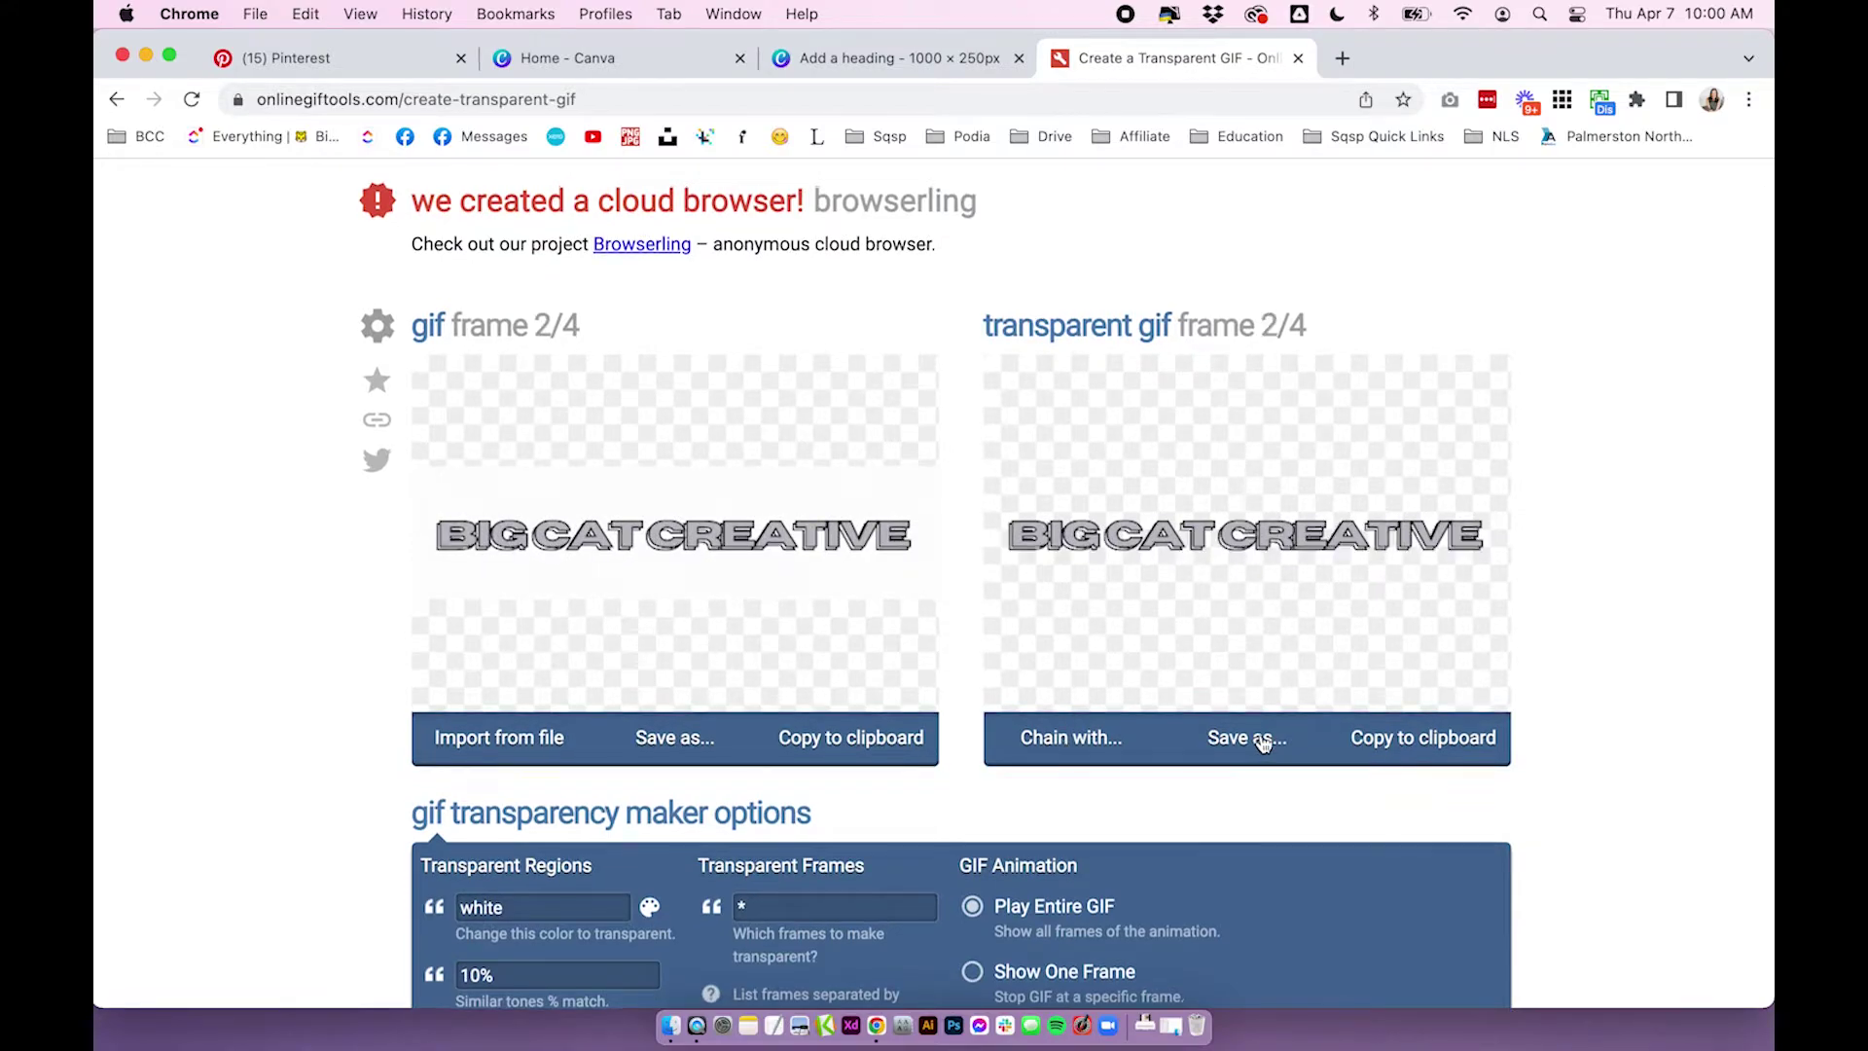
scroll(1459, 605, "up", 1)
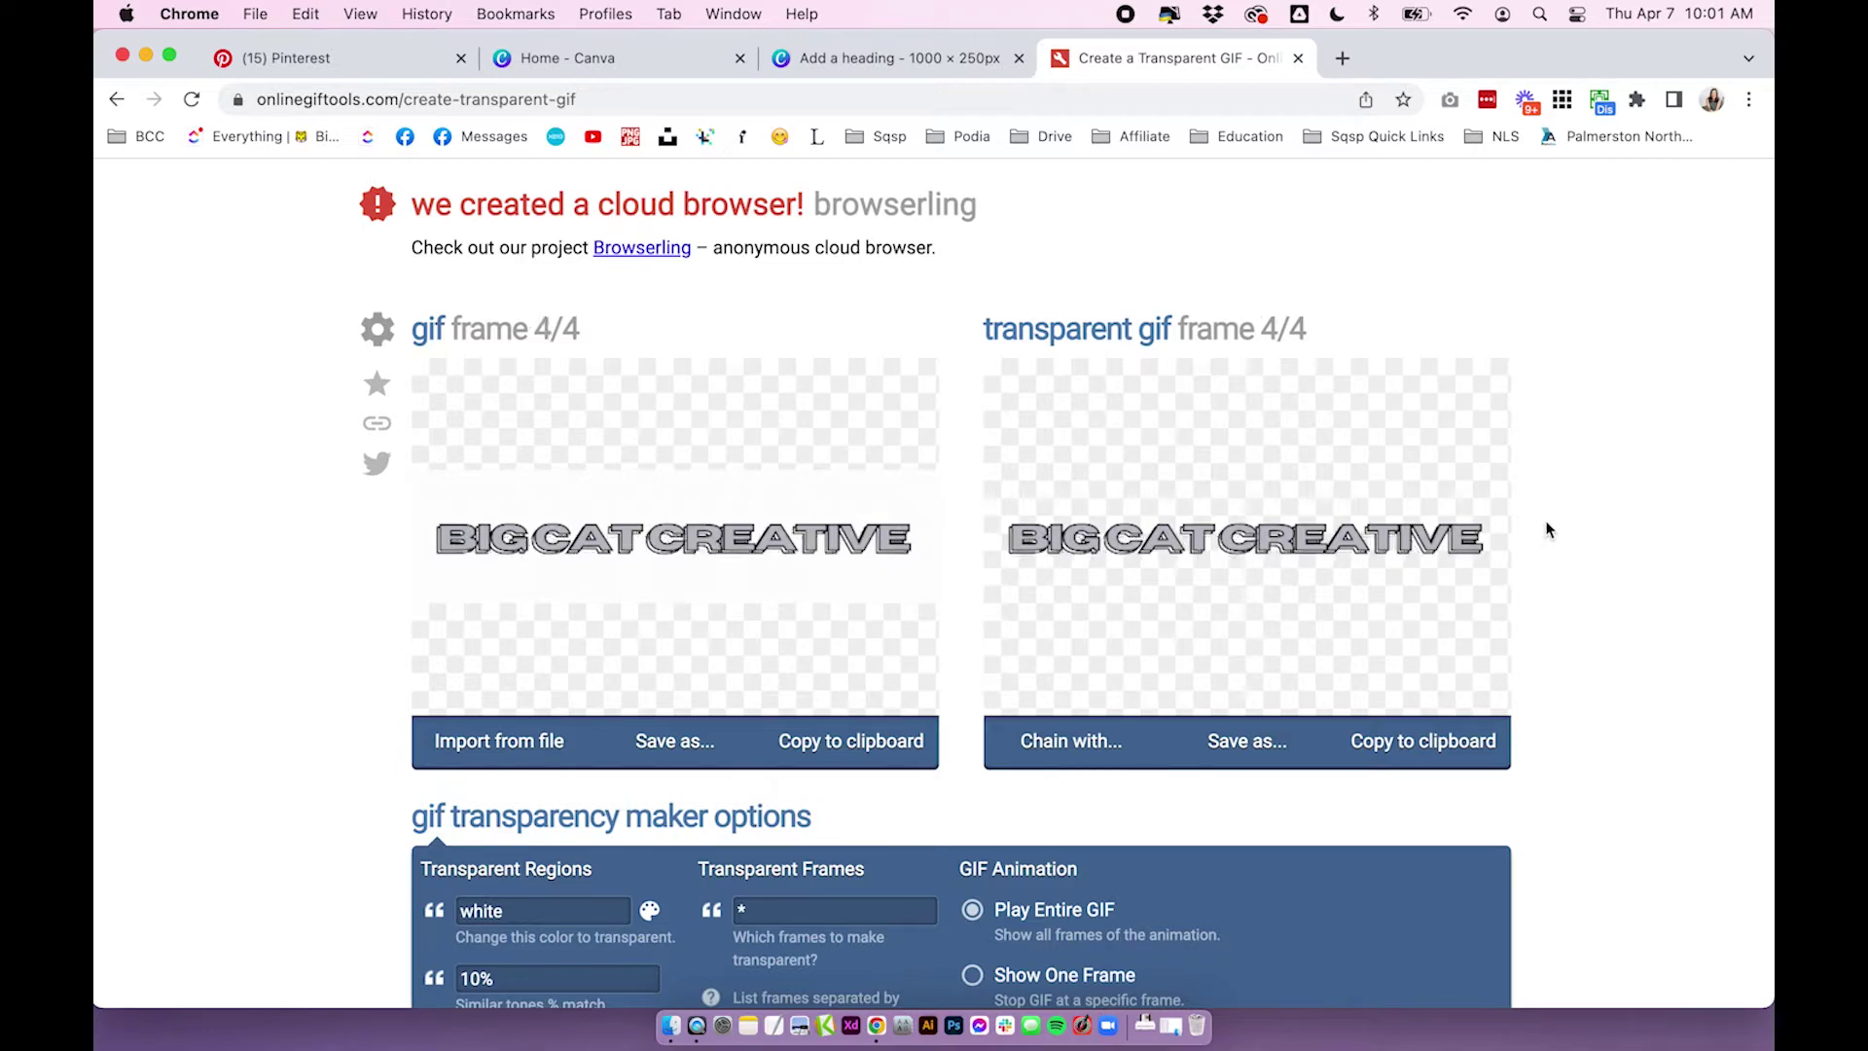
scroll(1546, 529, "down", 2)
scroll(570, 760, "down", 5)
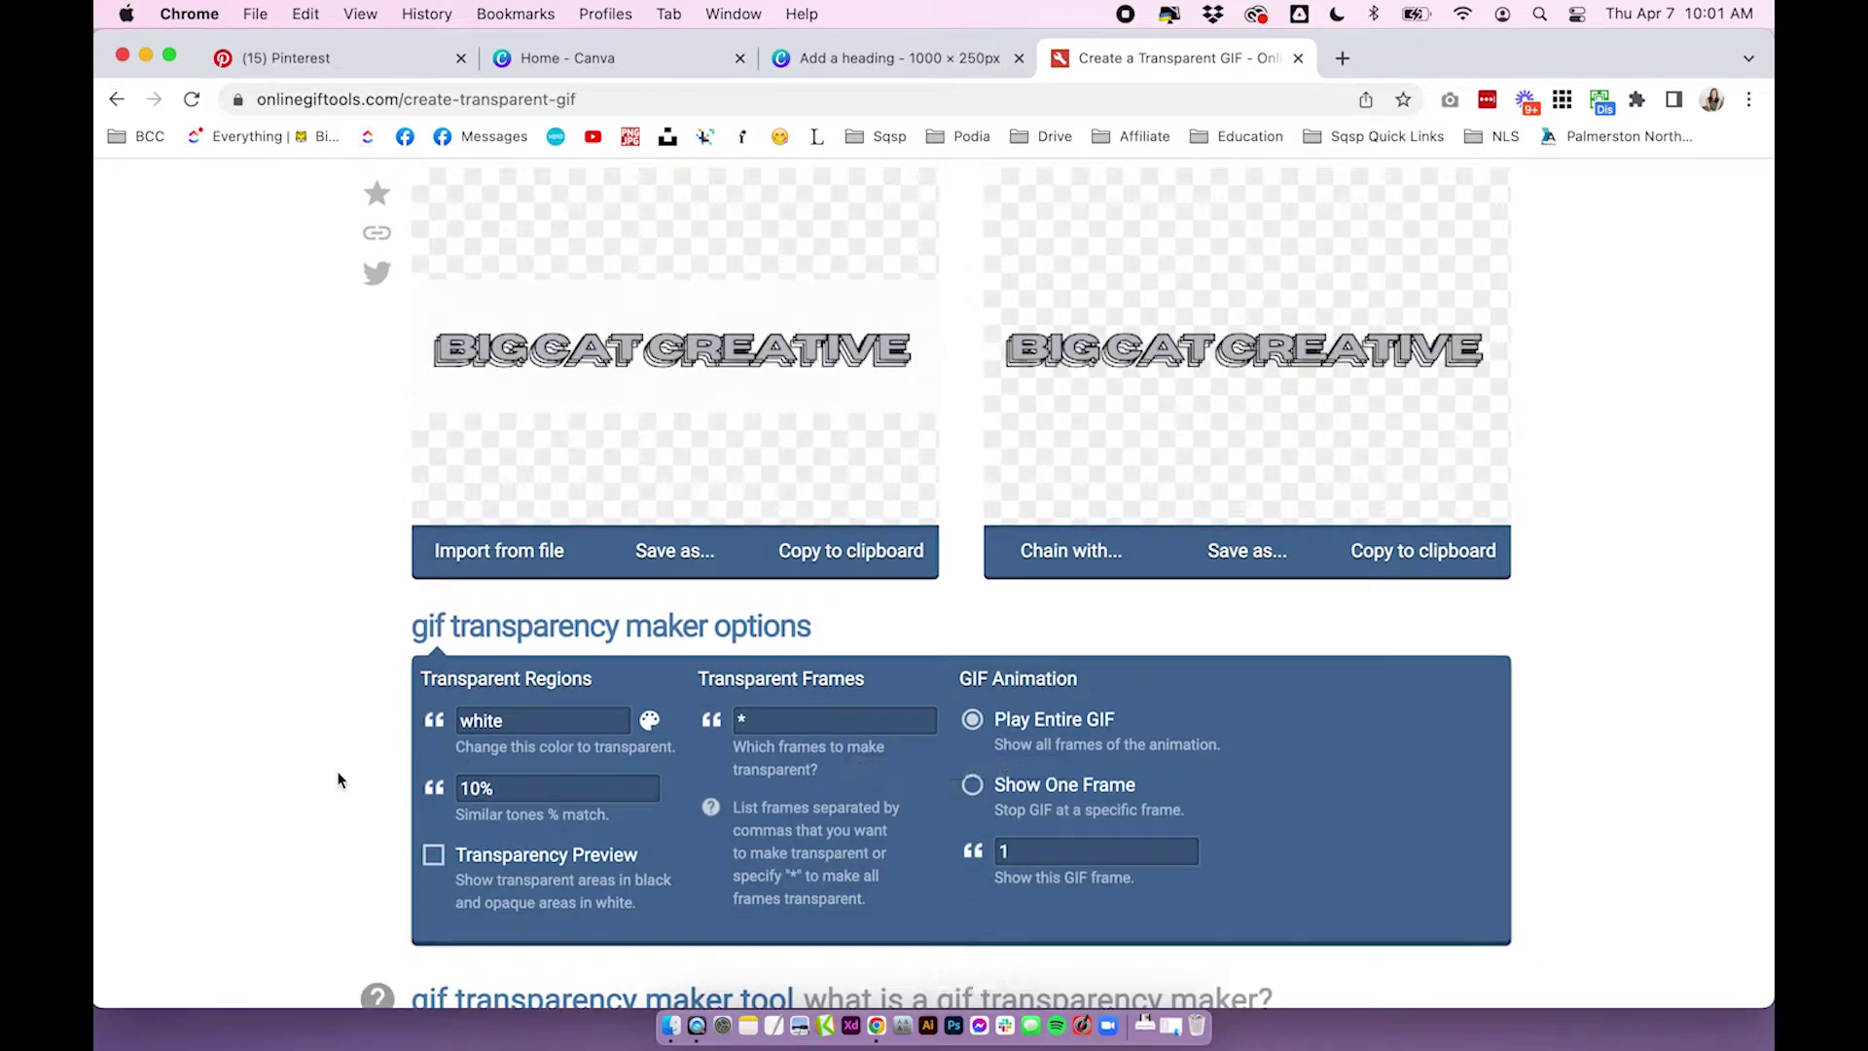
scroll(336, 773, "down", 1)
scroll(337, 773, "up", 8)
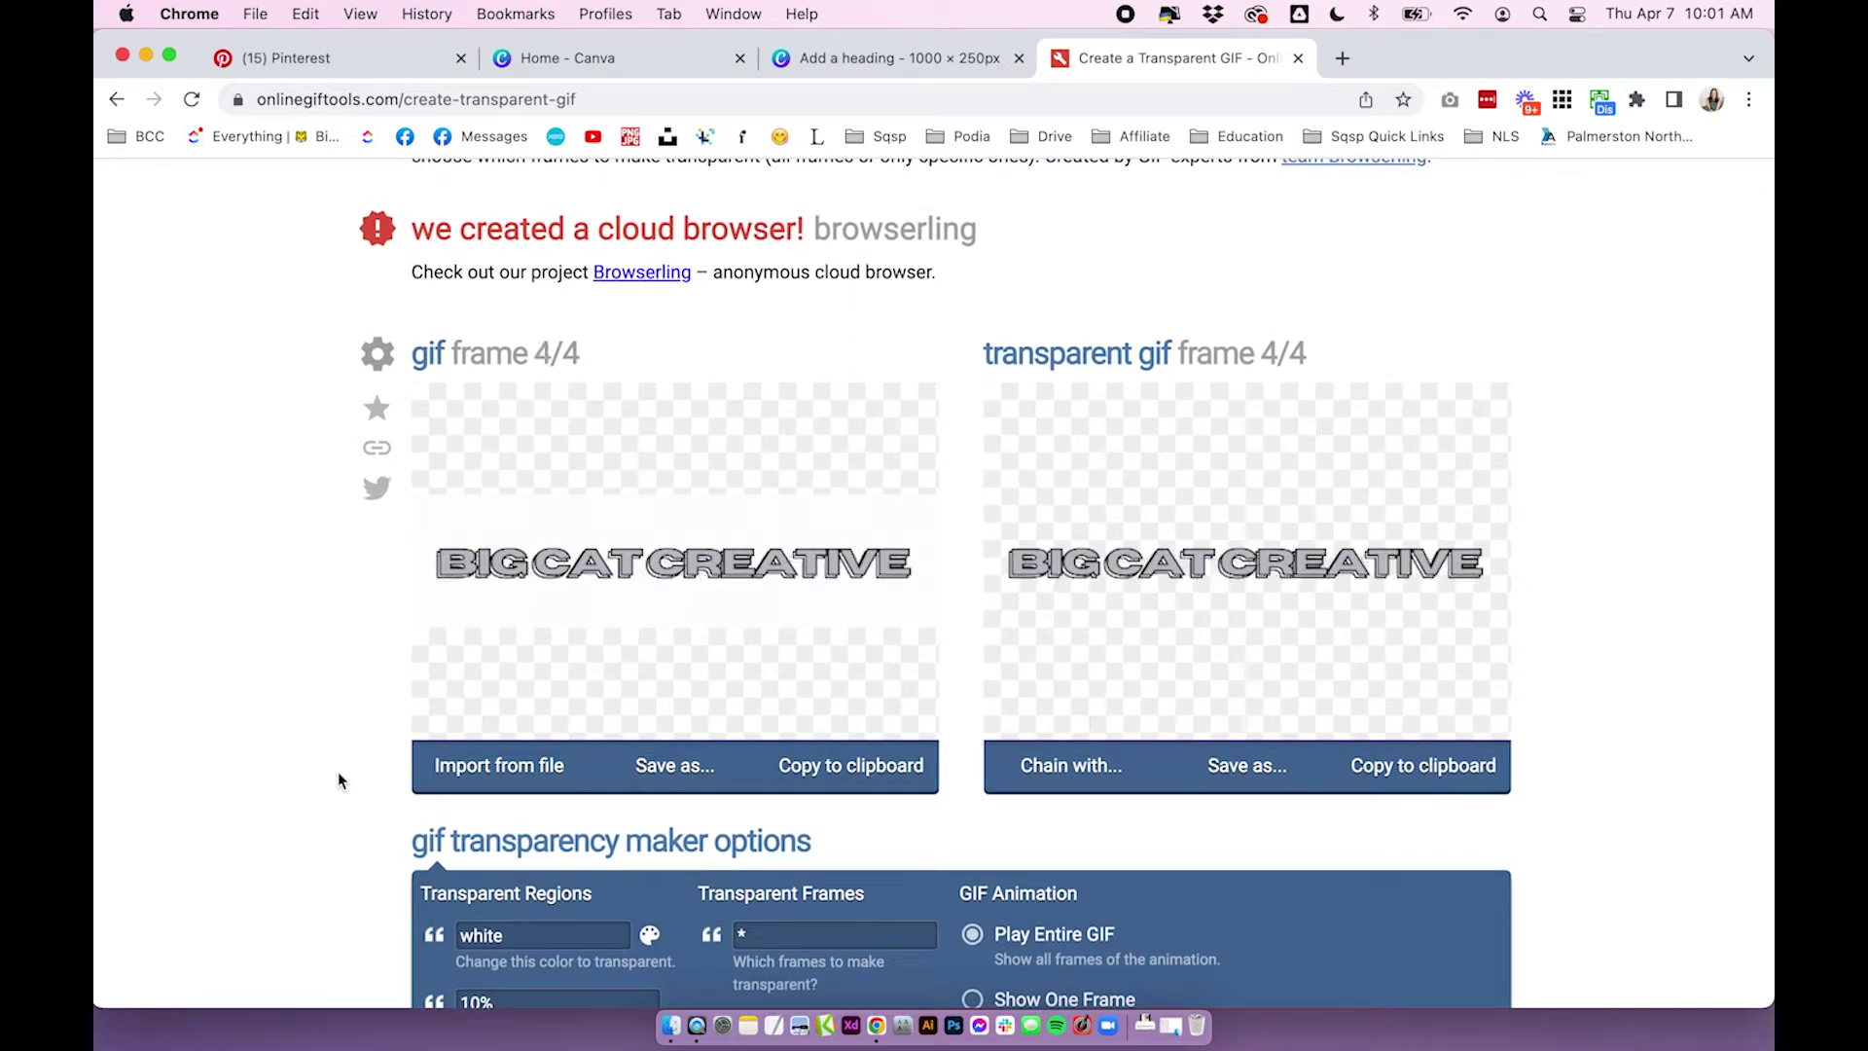
Switch to the 1000 × 250 px heading design in Canva and download all four pages as a GIF
left_click(887, 59)
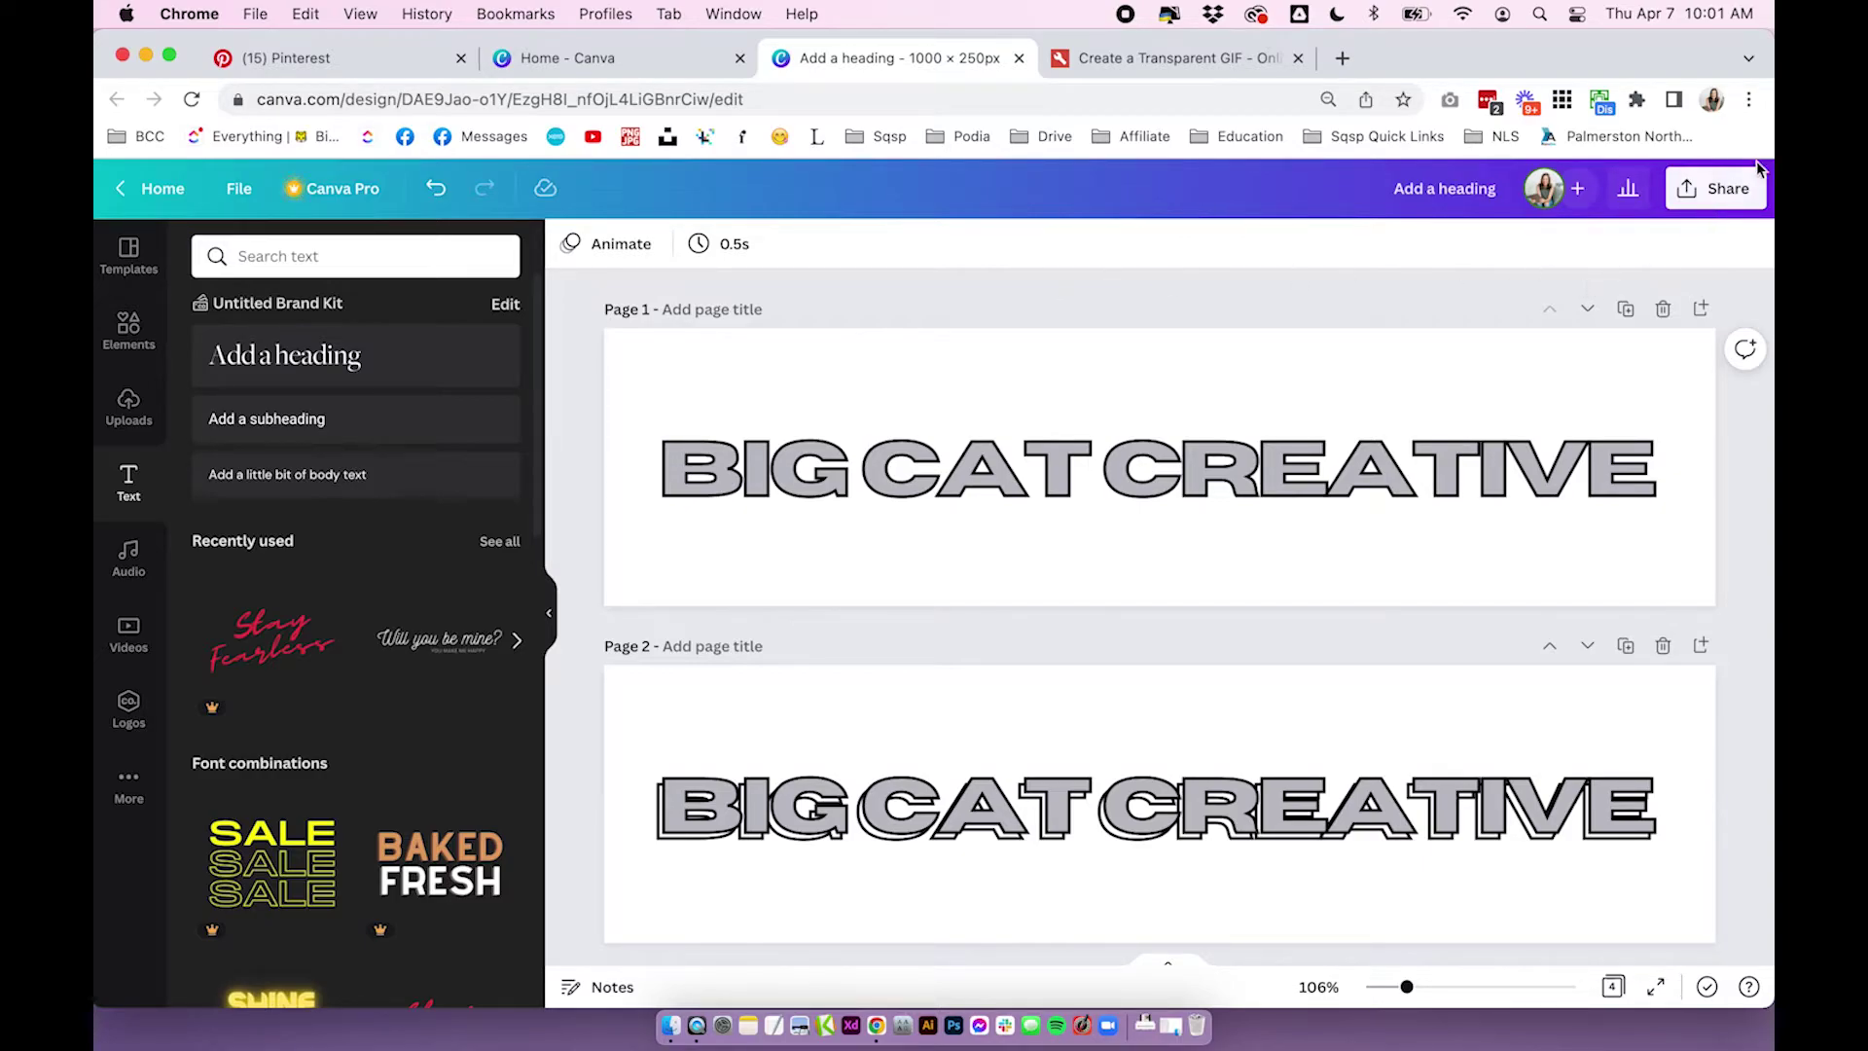
left_click(1702, 195)
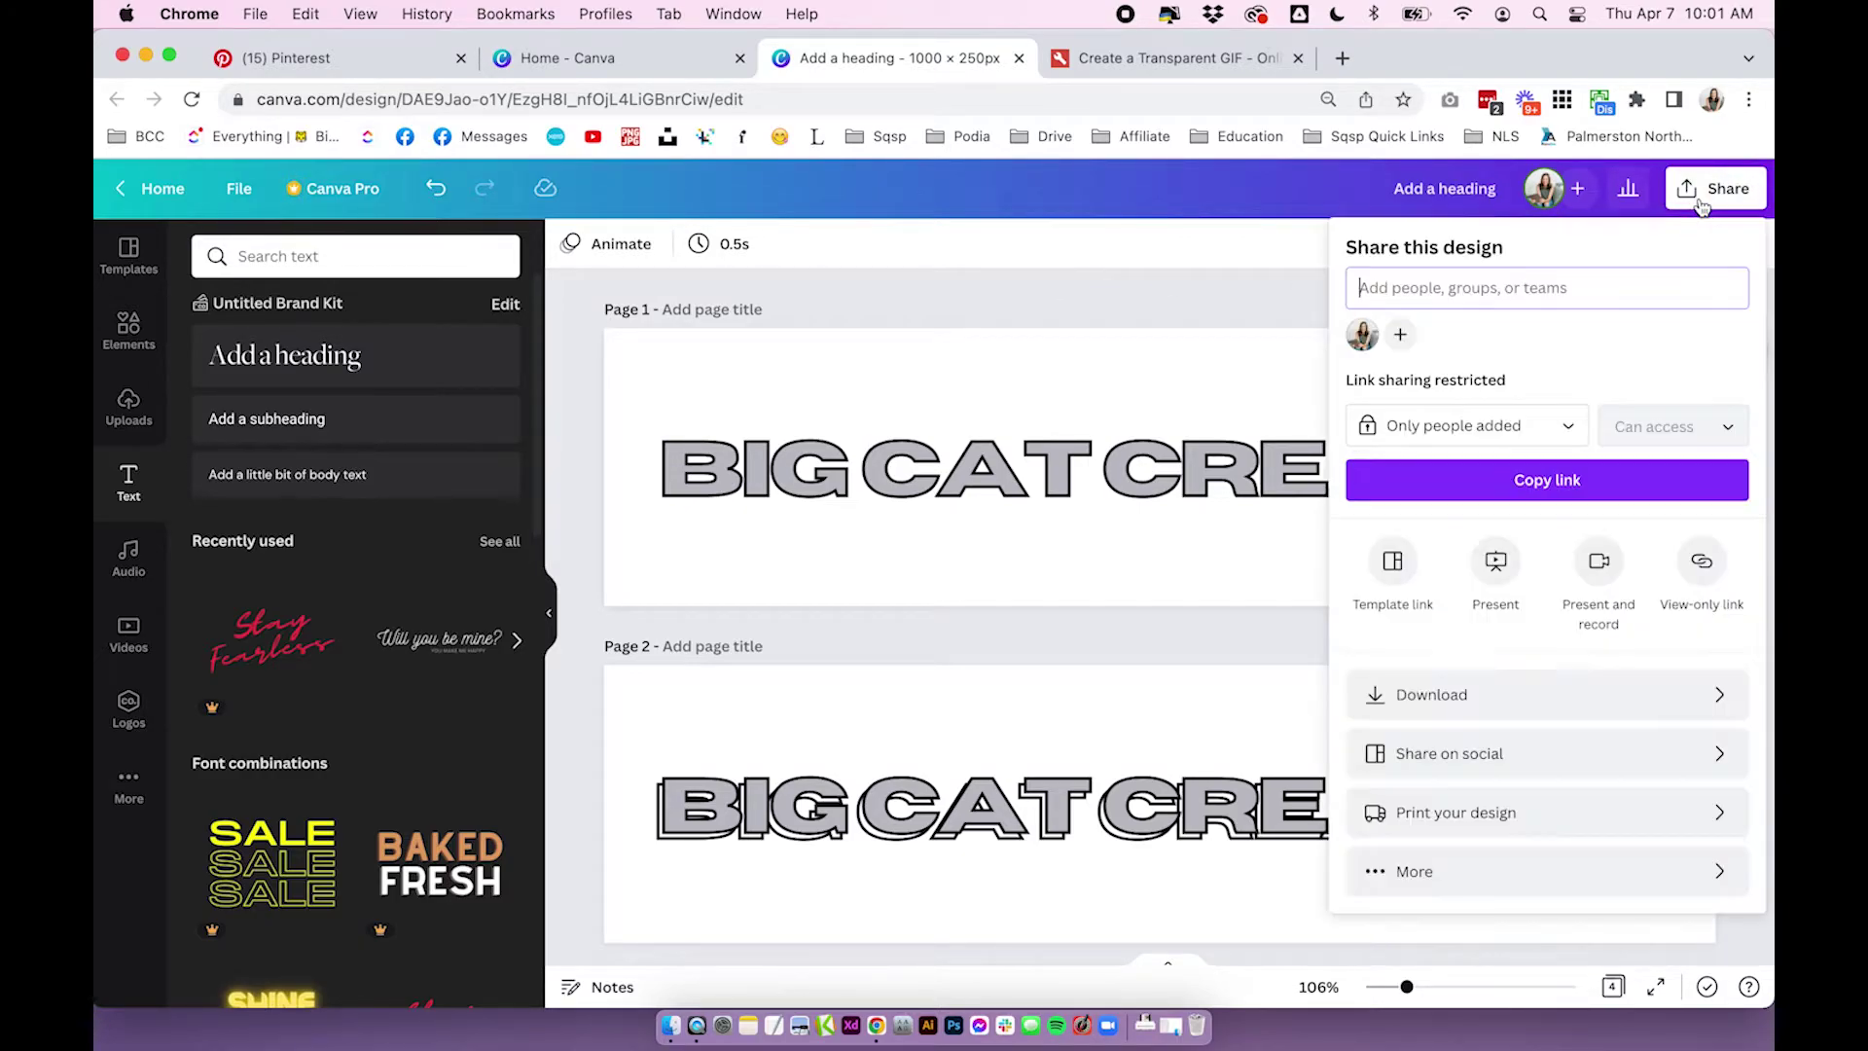
left_click(1428, 696)
left_click(1441, 344)
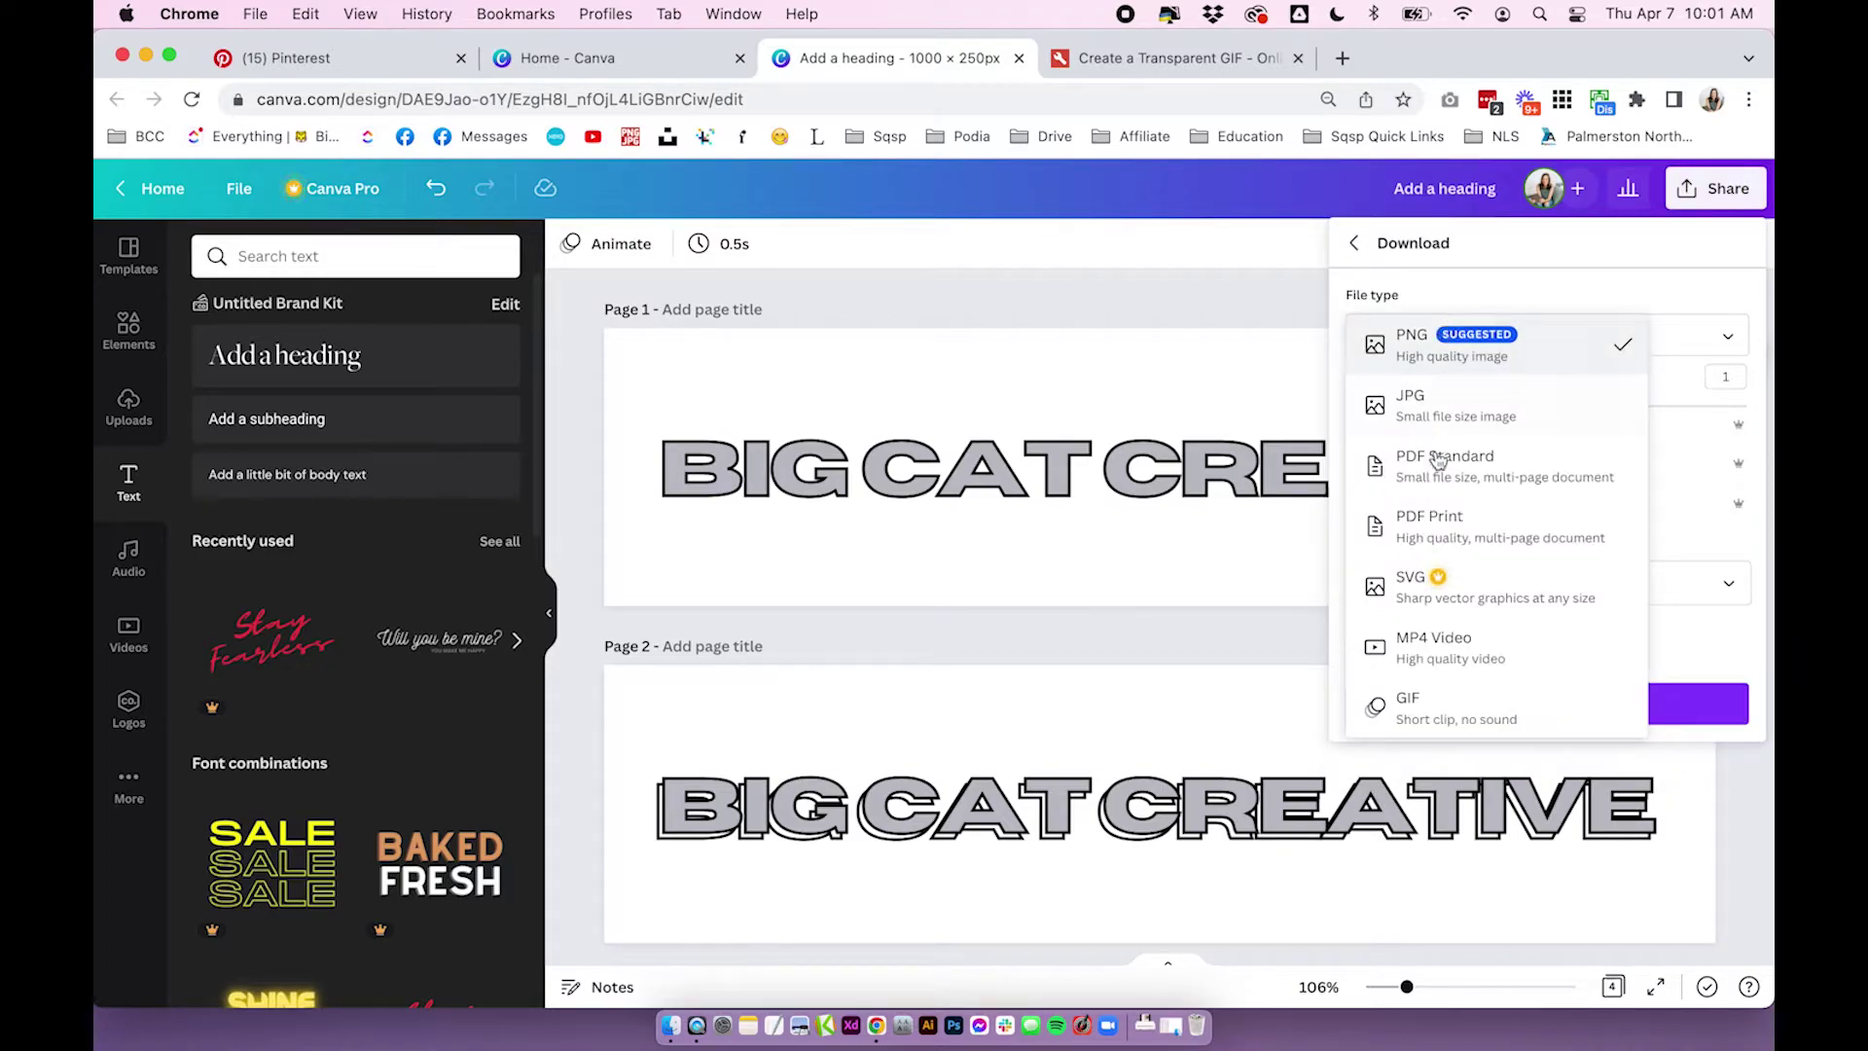
left_click(1421, 711)
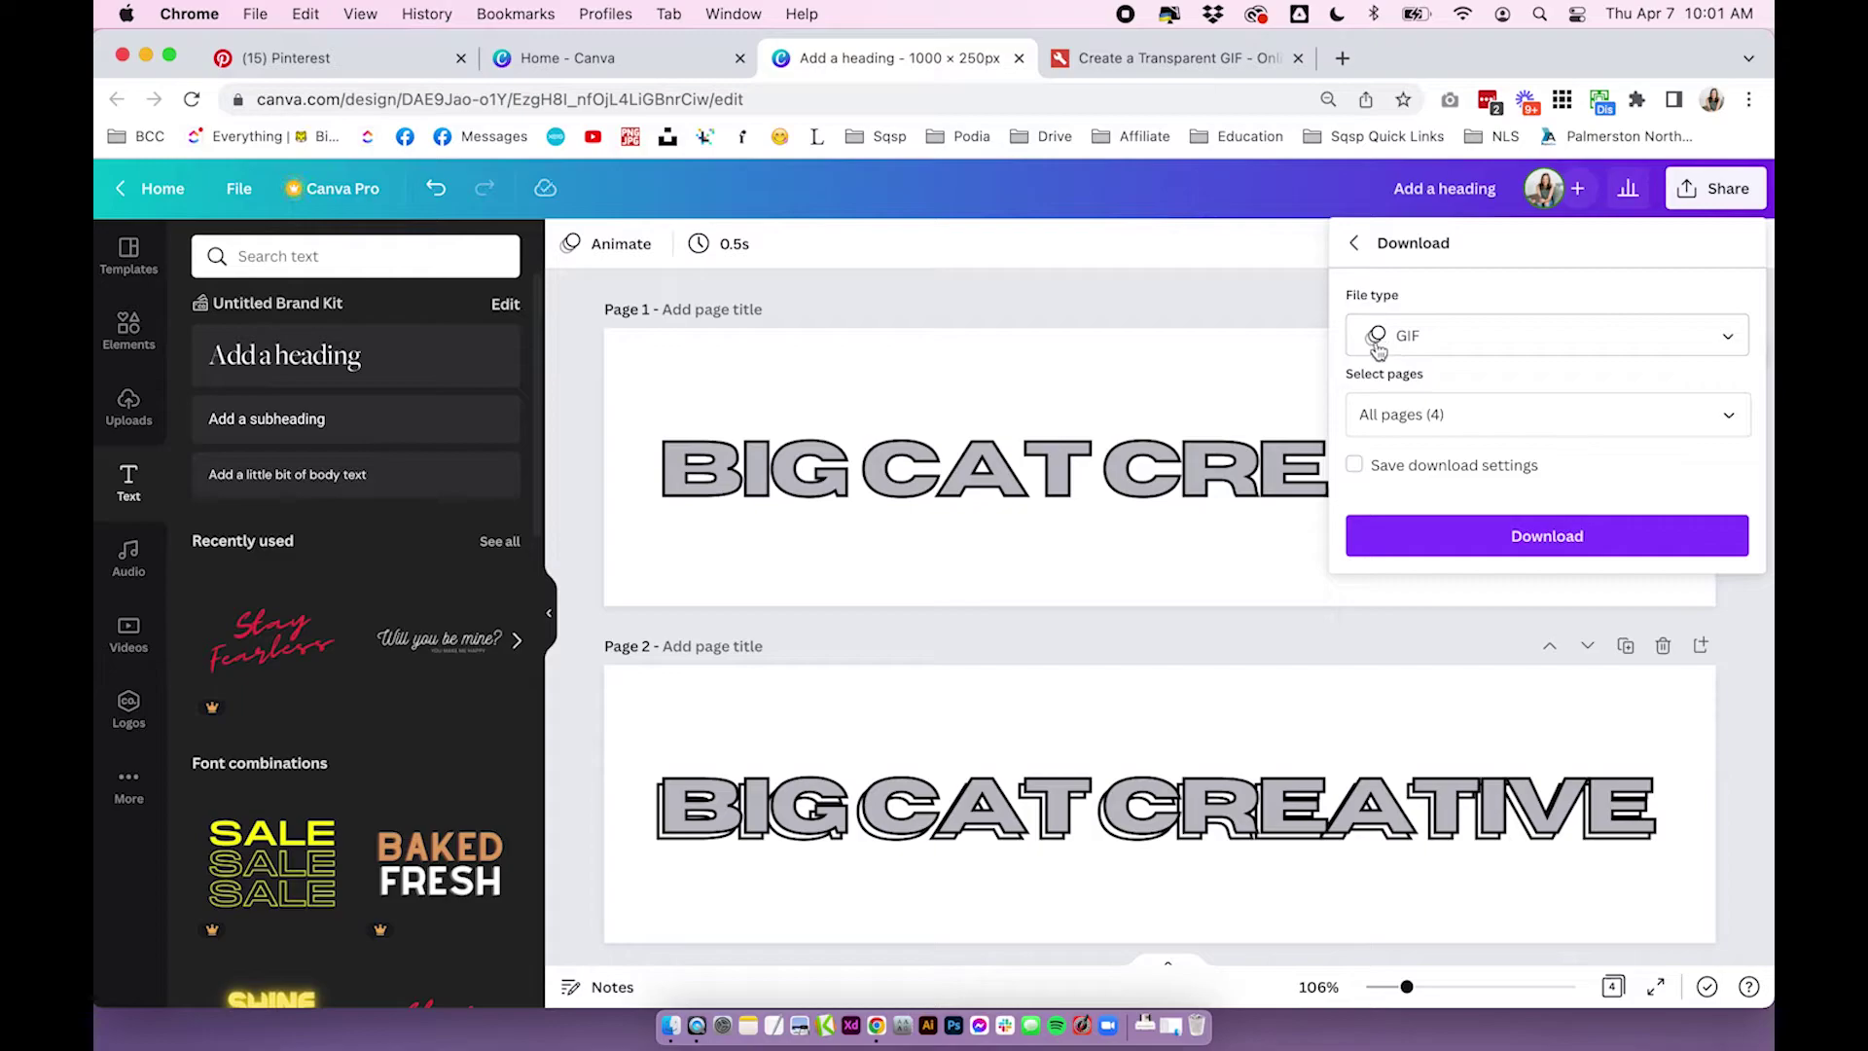
left_click(1581, 535)
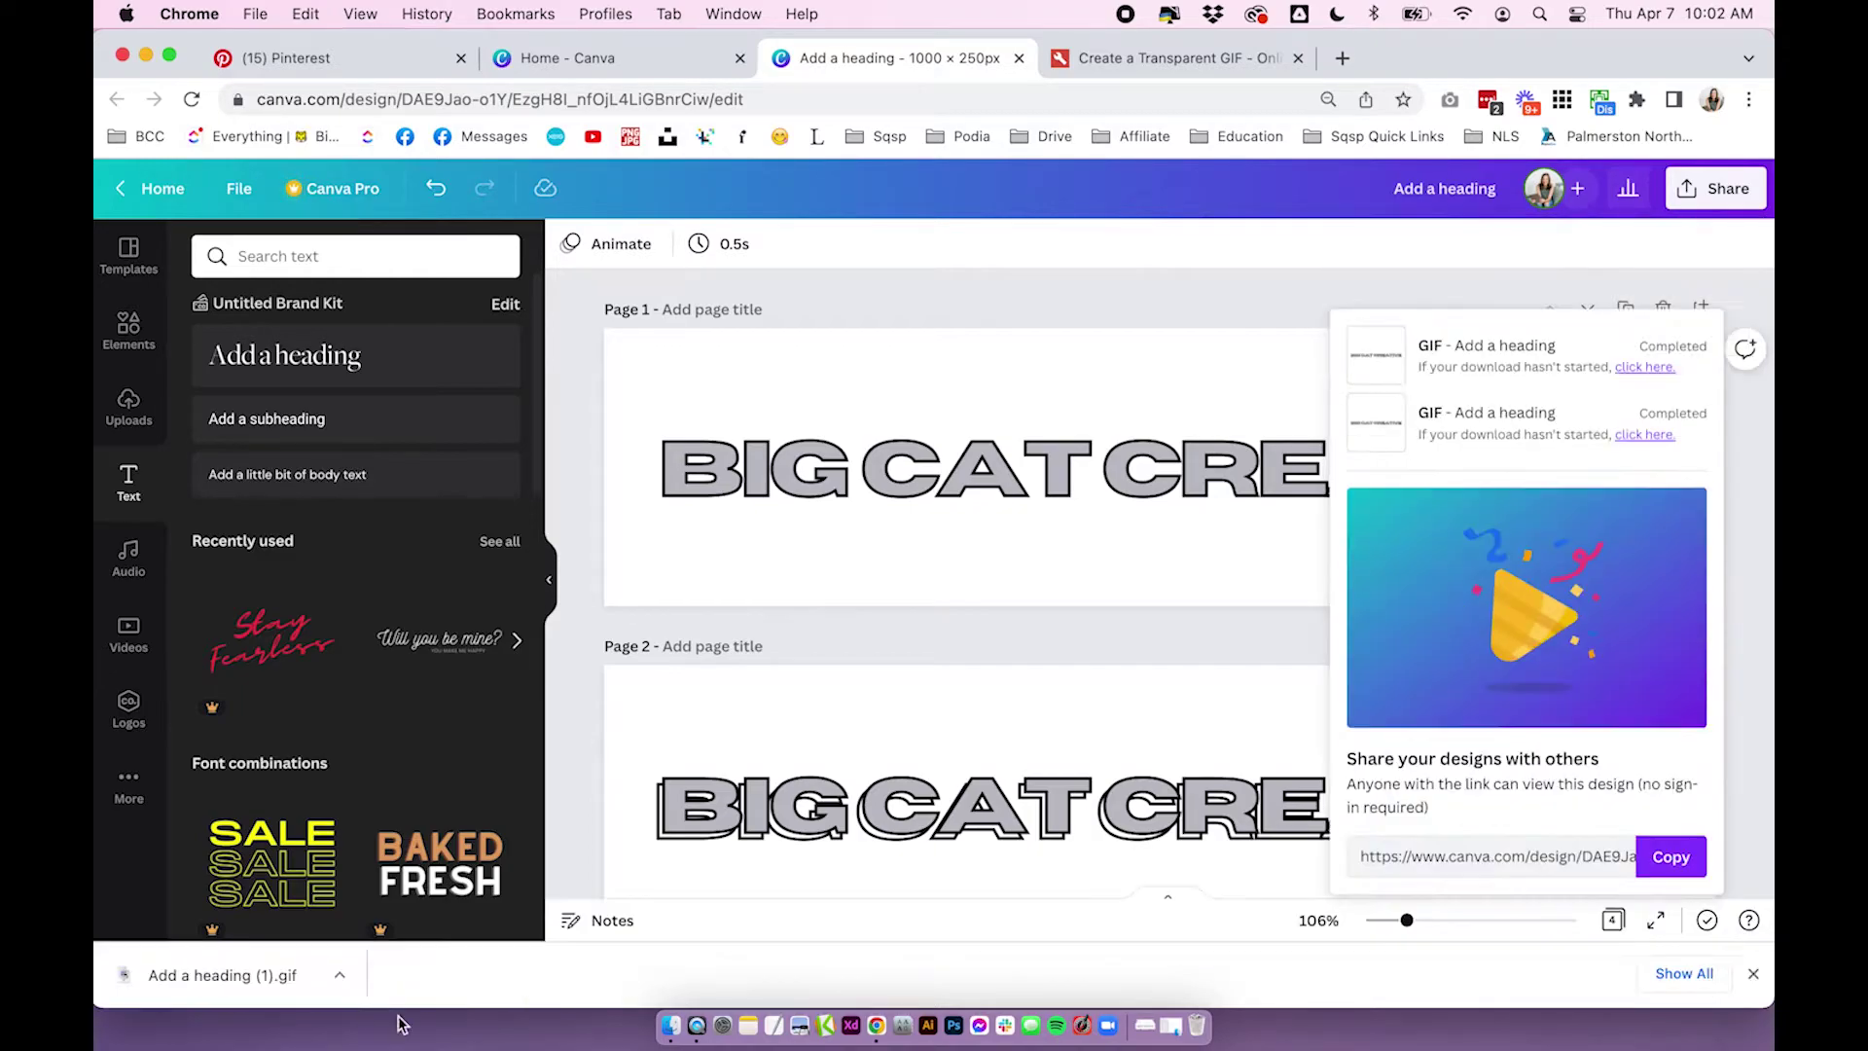
Open the downloaded Add a heading (1).gif in Preview and look through its four frames, returning to frame 1
left_click(234, 974)
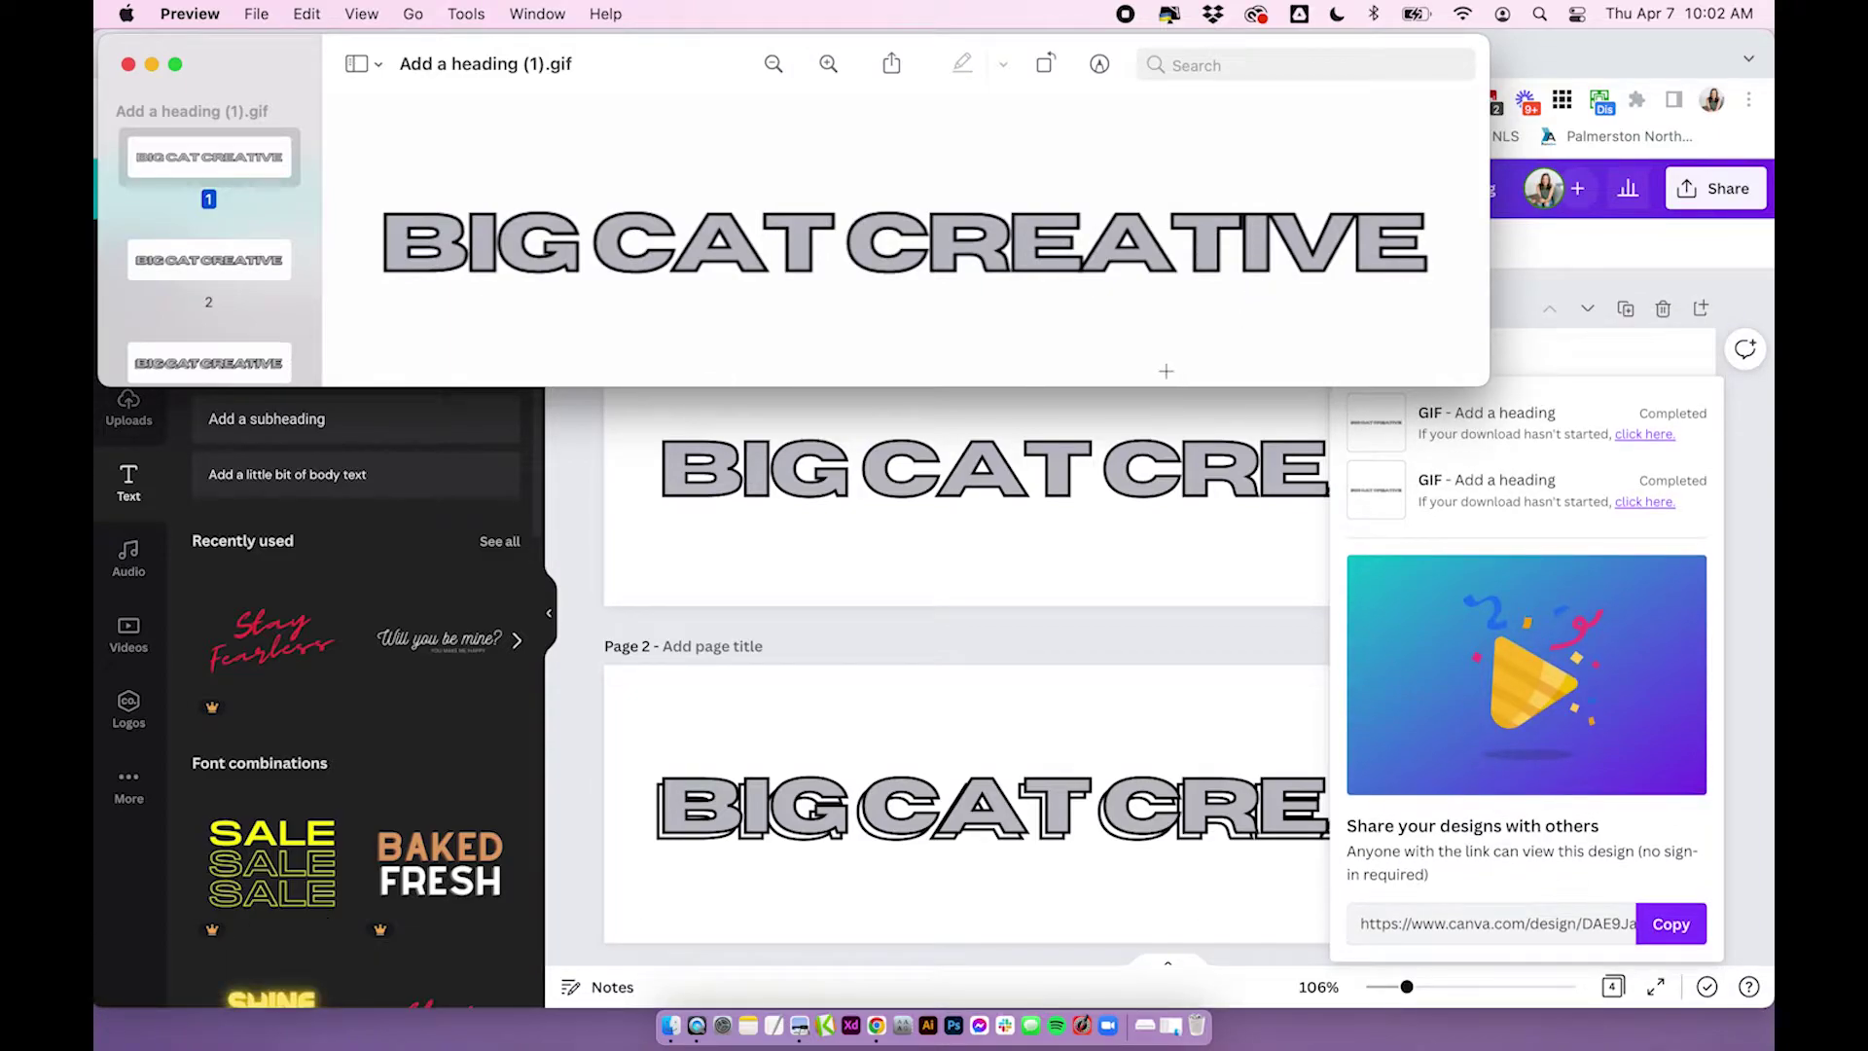
left_click(218, 272)
scroll(275, 334, "down", 2)
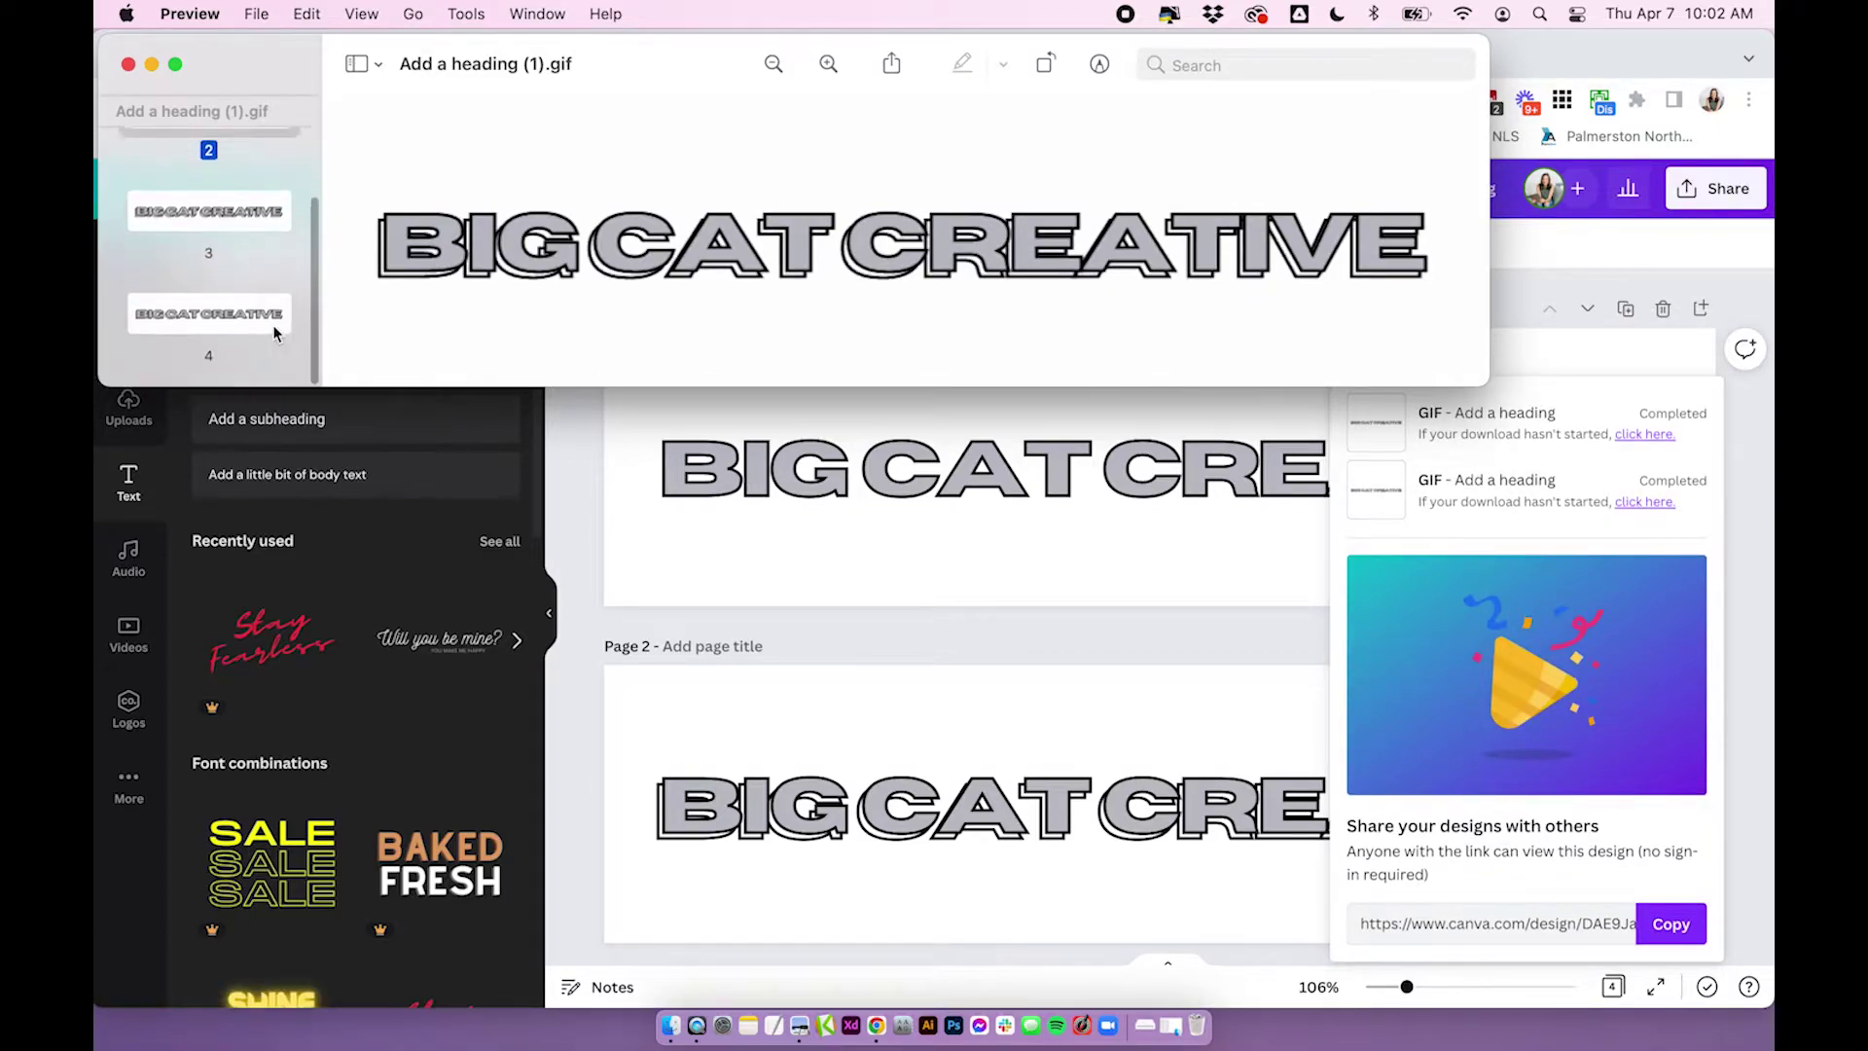
left_click(253, 225)
left_click(272, 328)
left_click(261, 238)
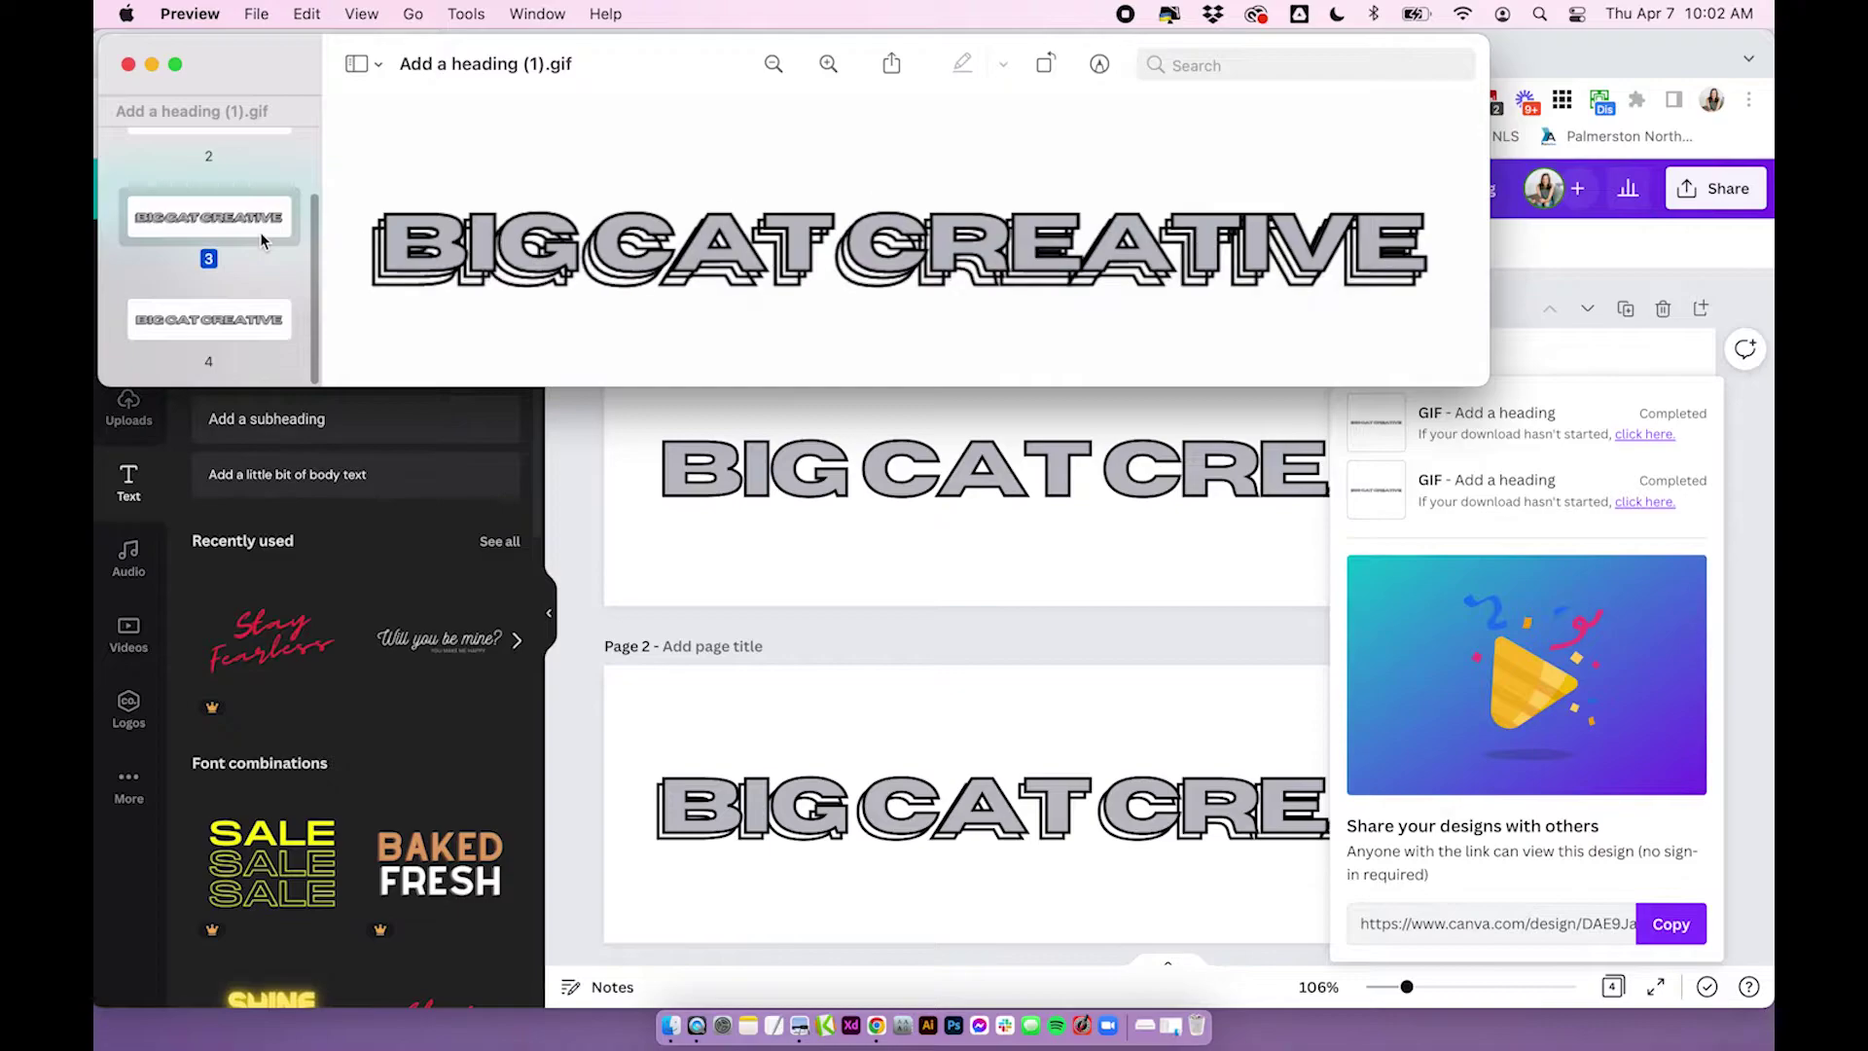
scroll(261, 233, "up", 3)
left_click(248, 166)
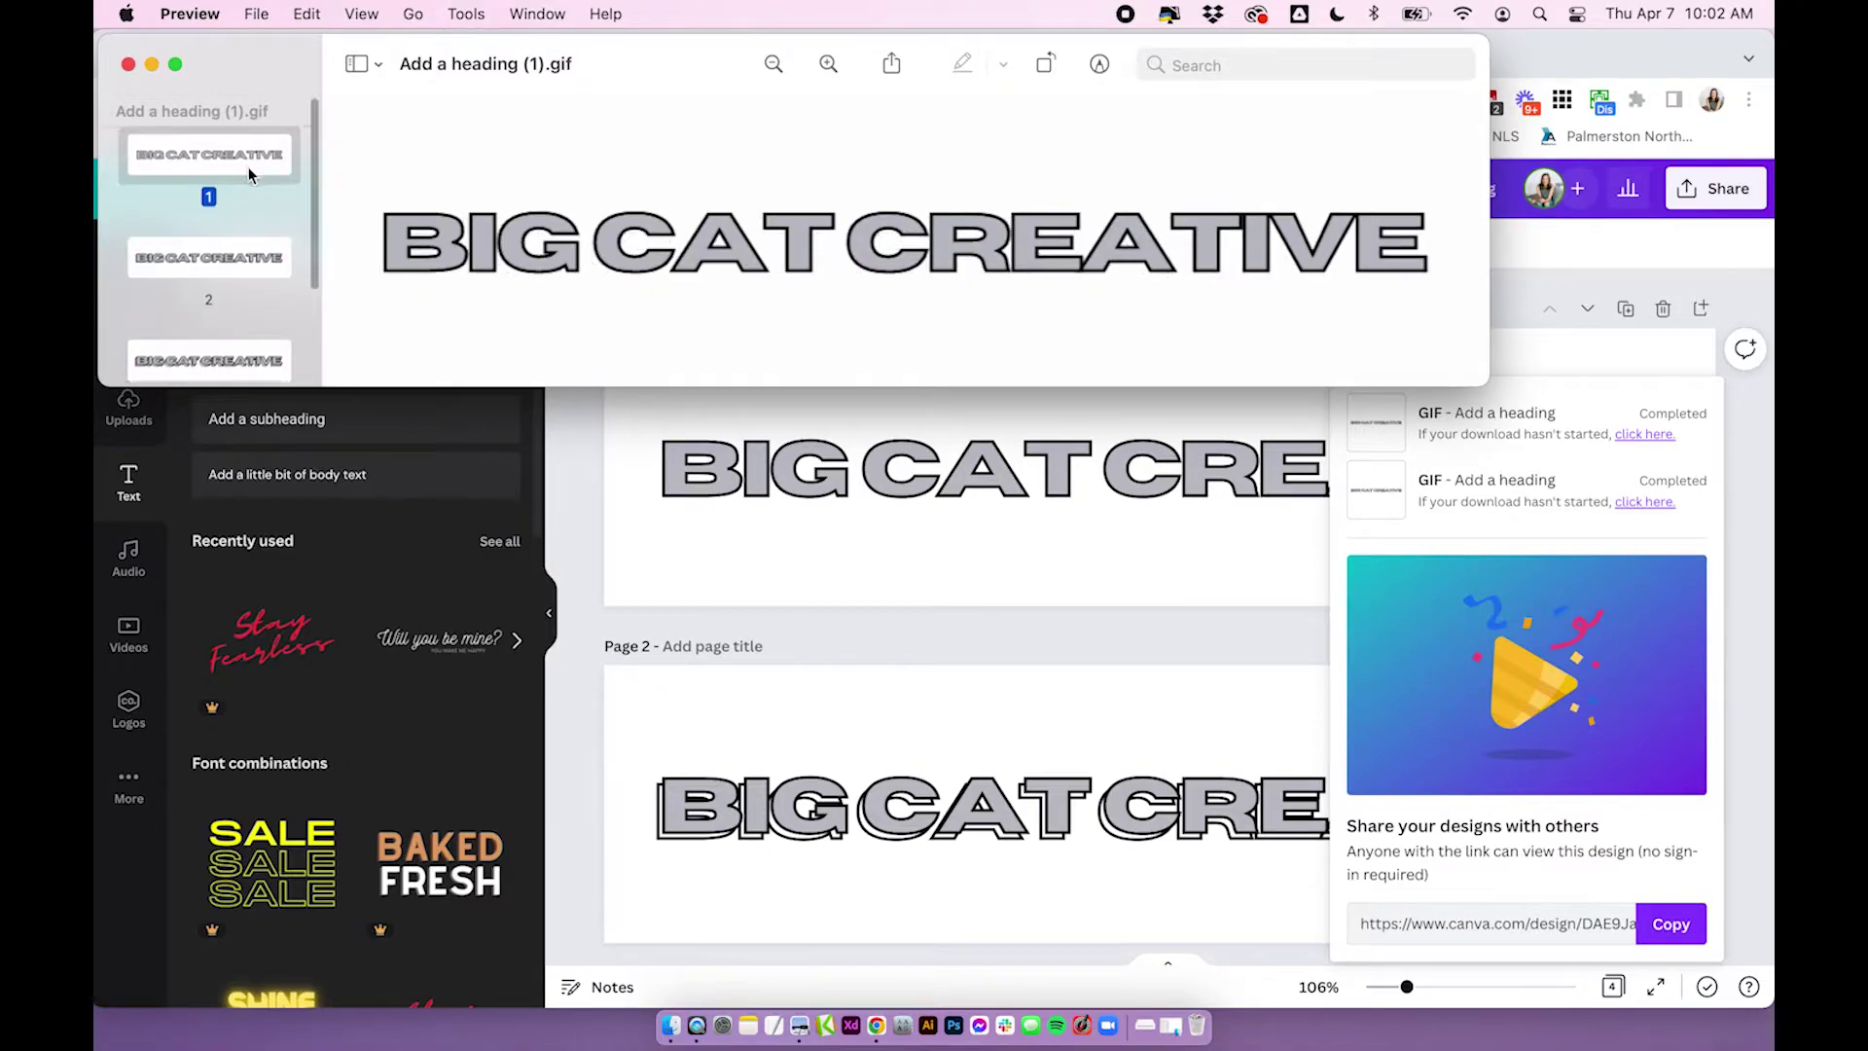
Switch to Finder and browse the Desktop folder
left_click(671, 1027)
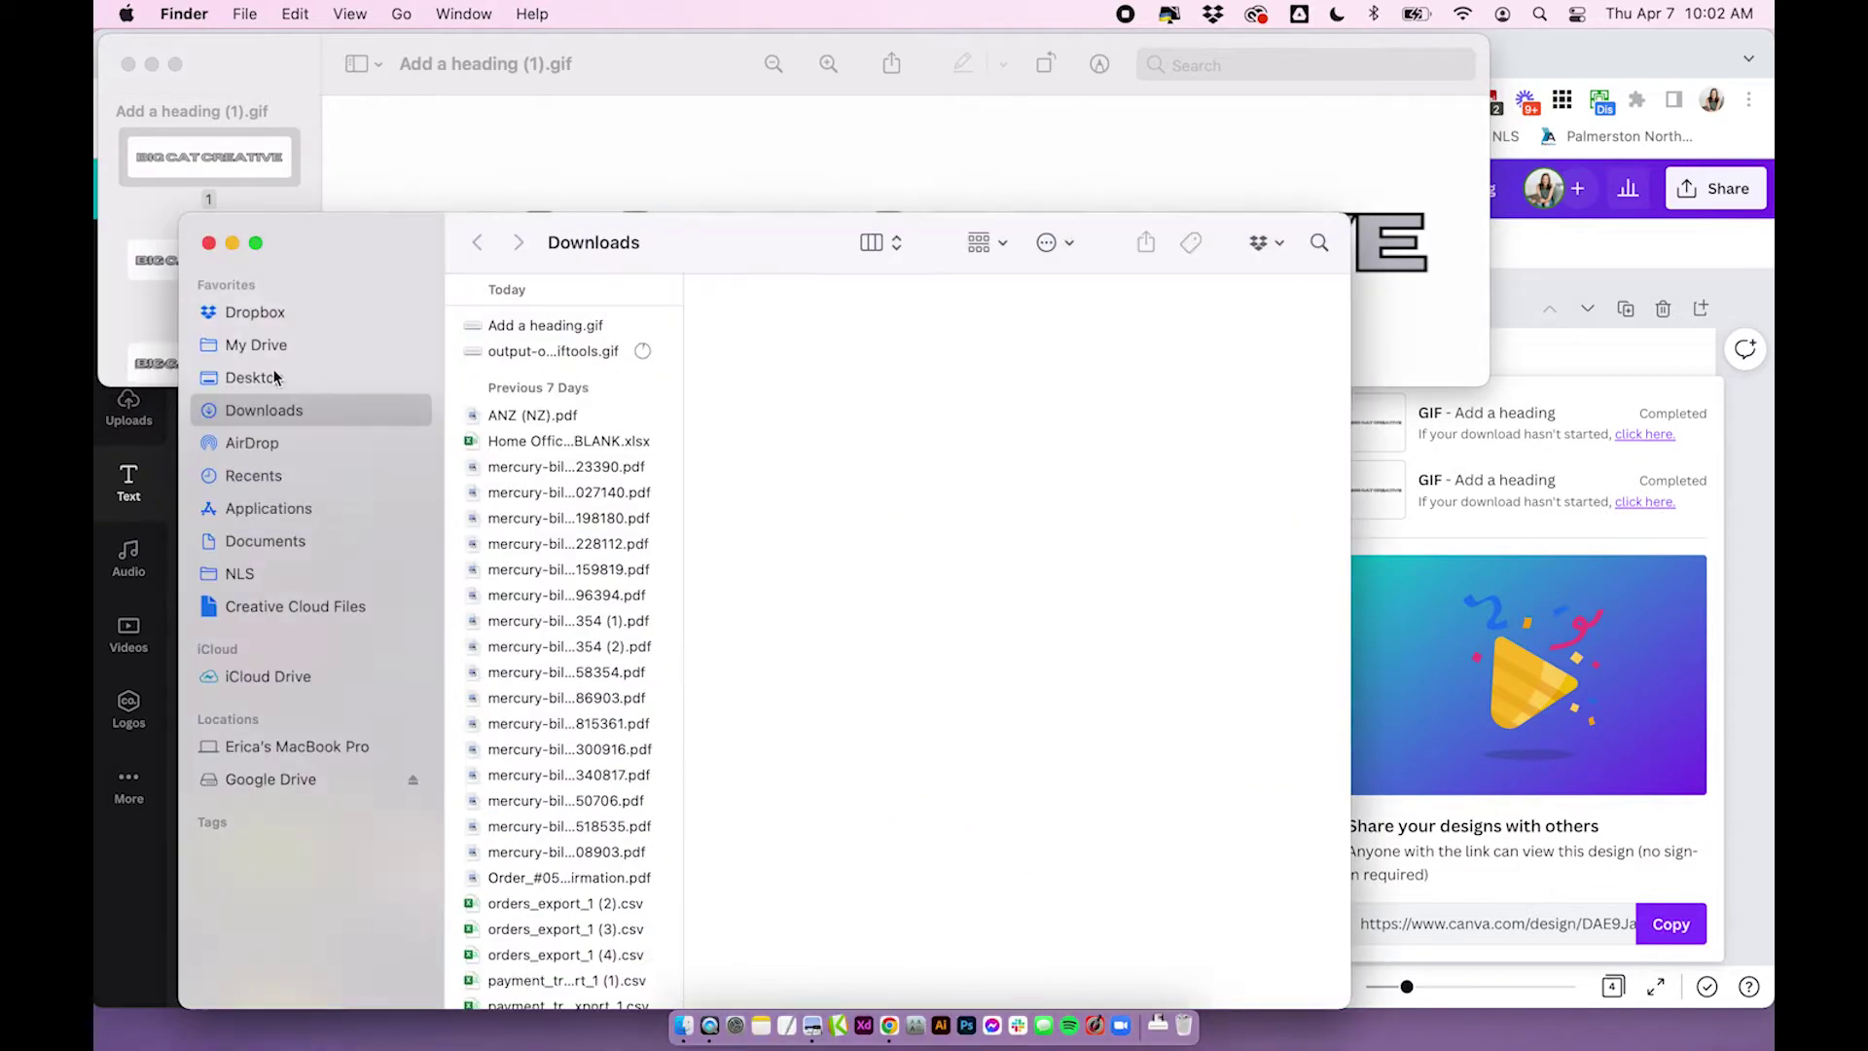
left_click(254, 378)
left_click(542, 293)
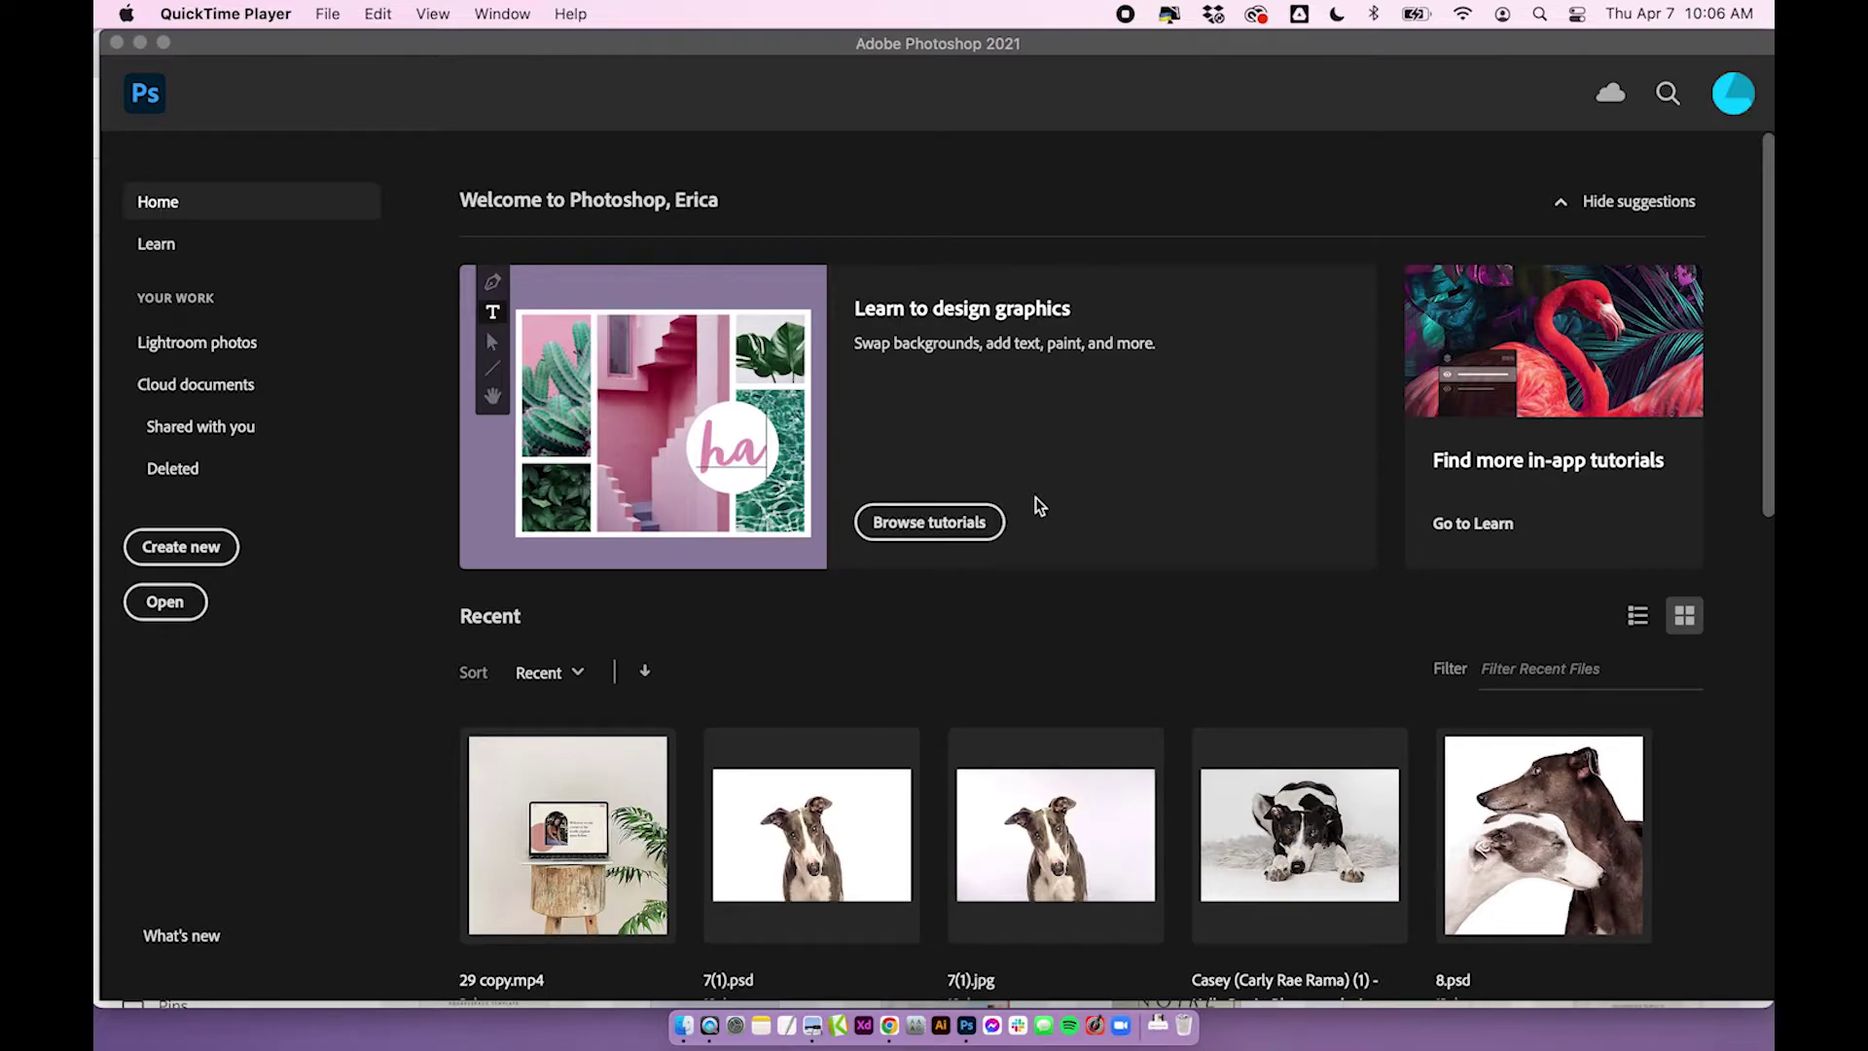
Create a new Photoshop document 1000 px wide and 250 px high
left_click(490, 596)
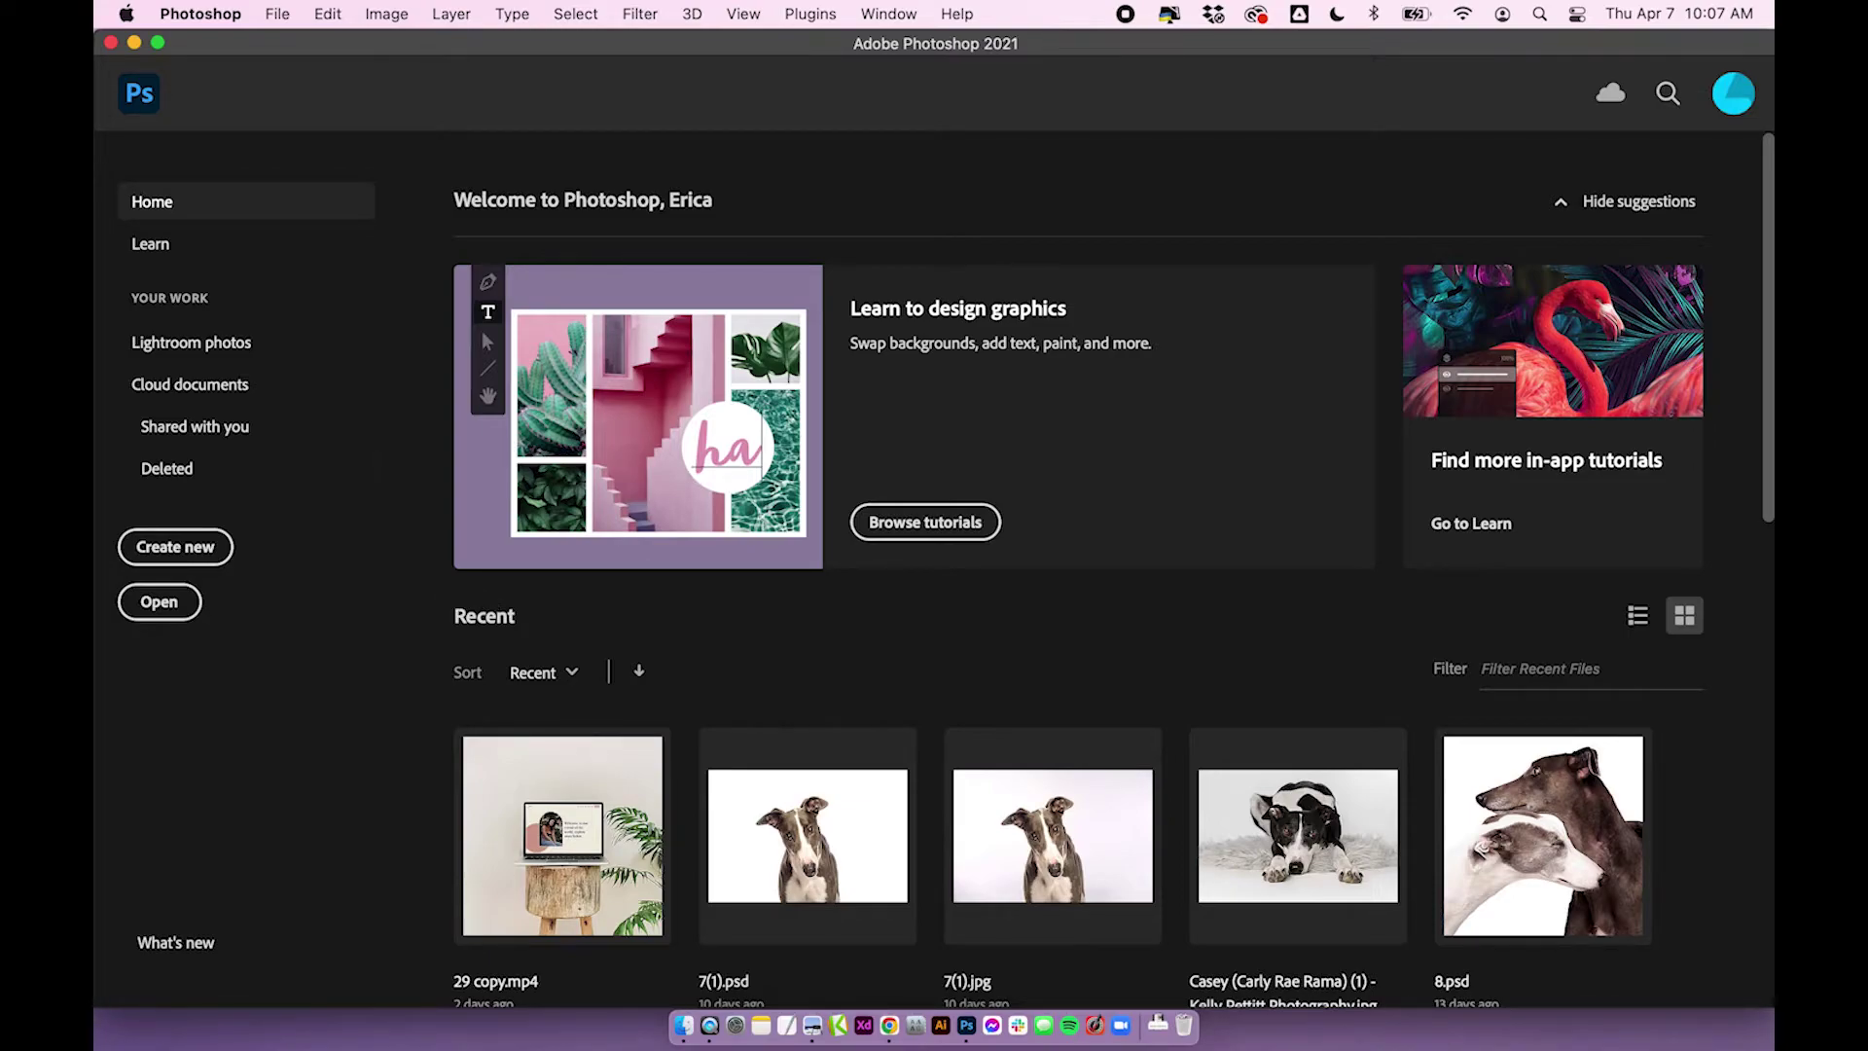
left_click(277, 16)
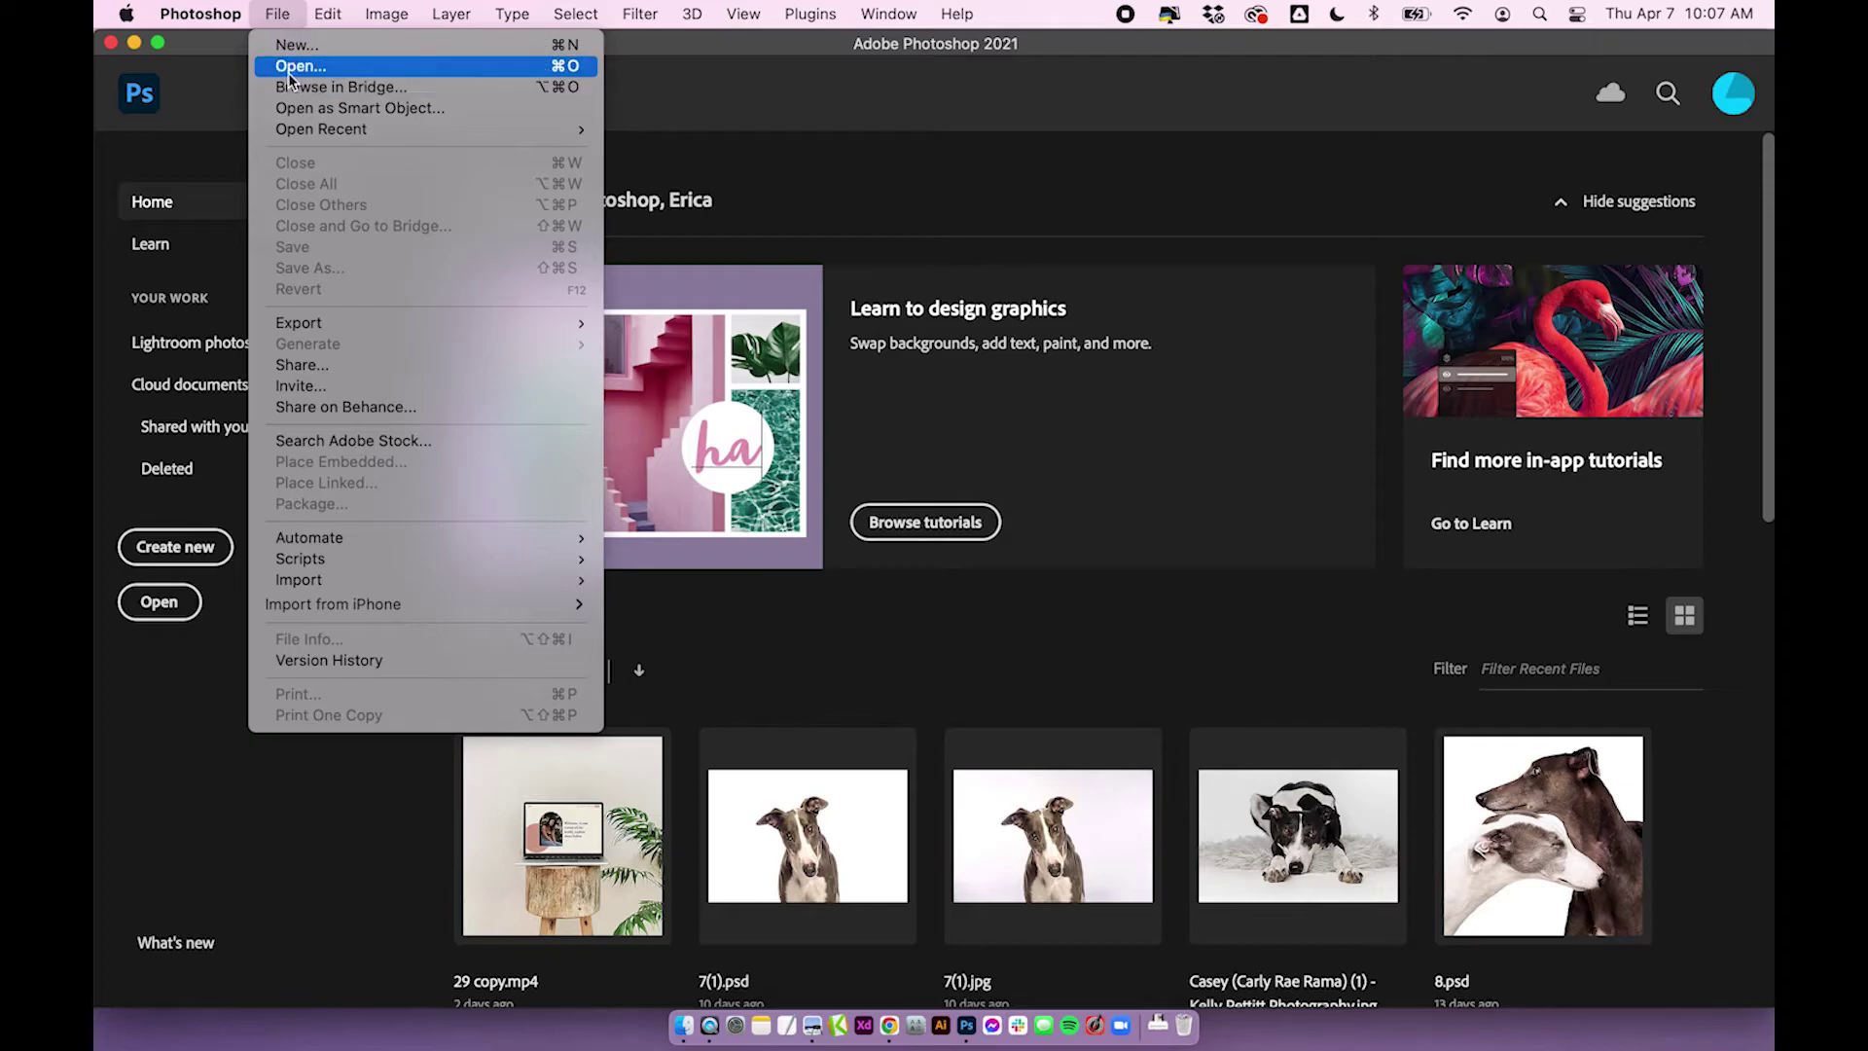
left_click(292, 44)
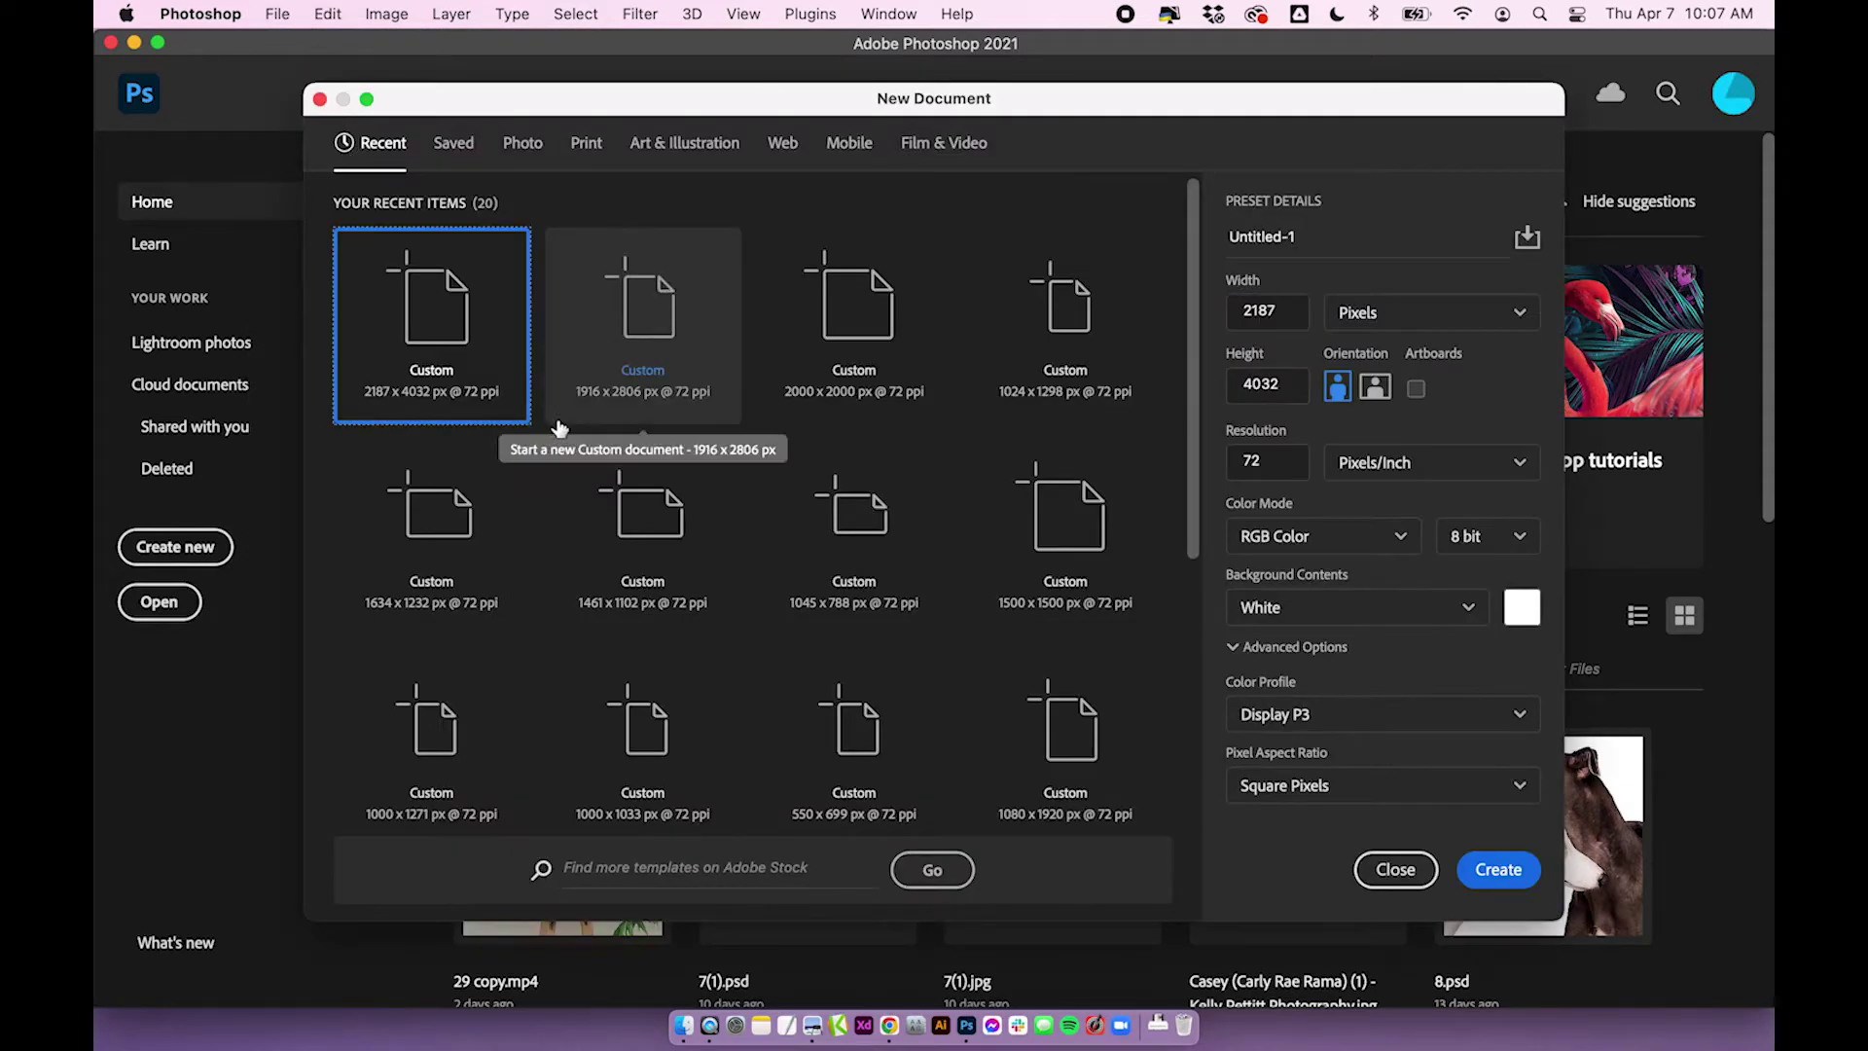
double_click(1261, 314)
type("1000")
key("Tab")
key("Tab")
type("250")
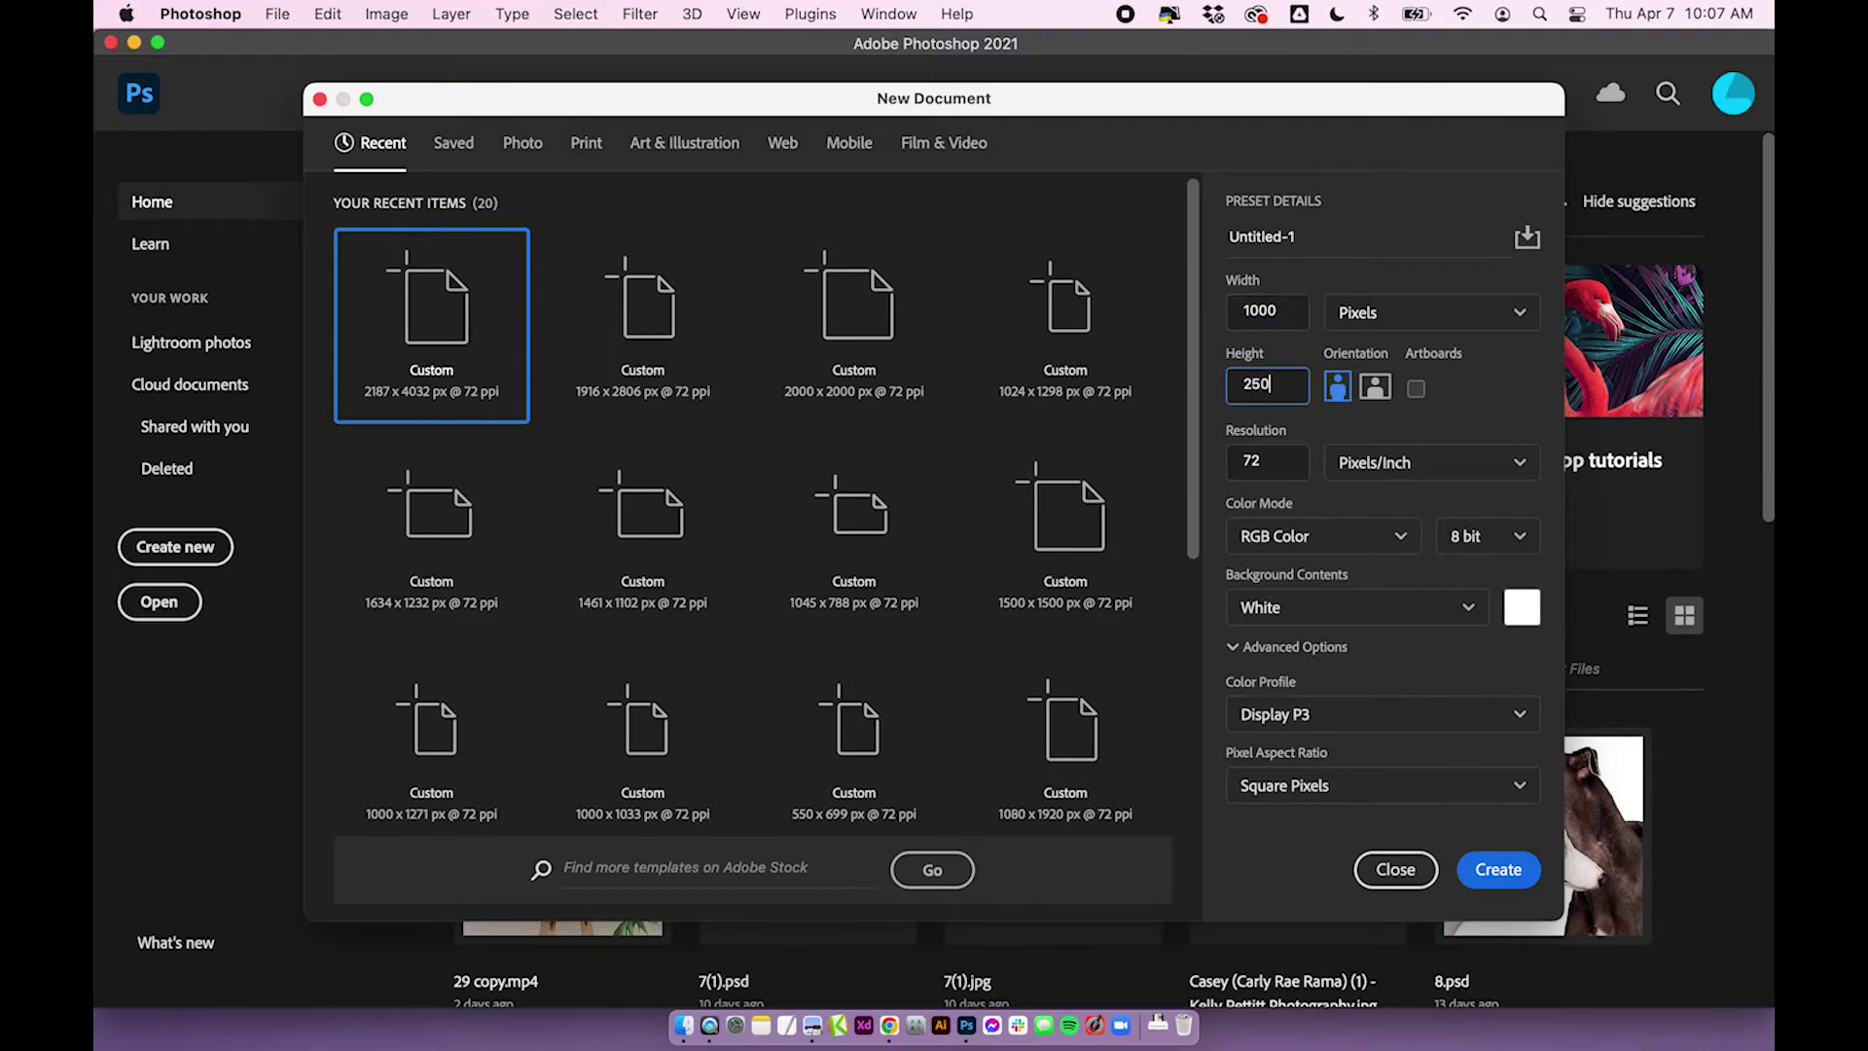
left_click(1511, 868)
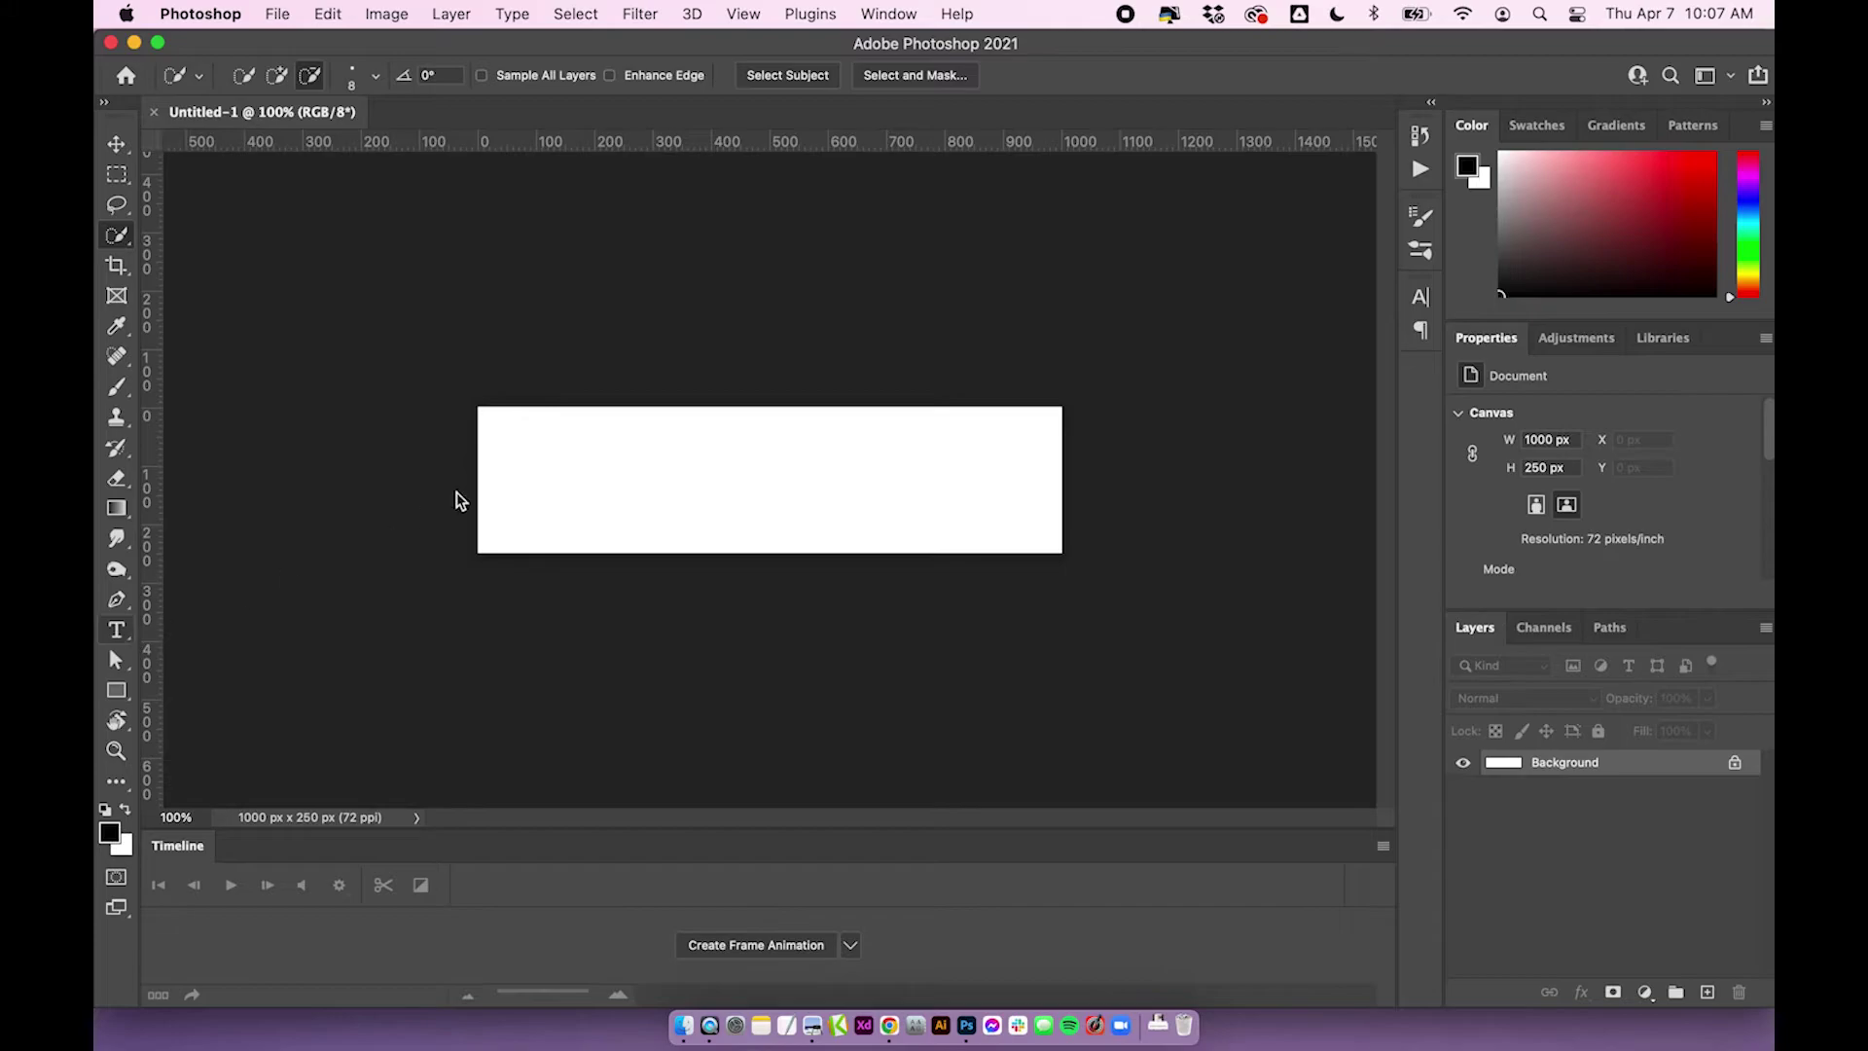
Add four empty layers above the Background layer and toggle the visibility of Layer 2
key("t")
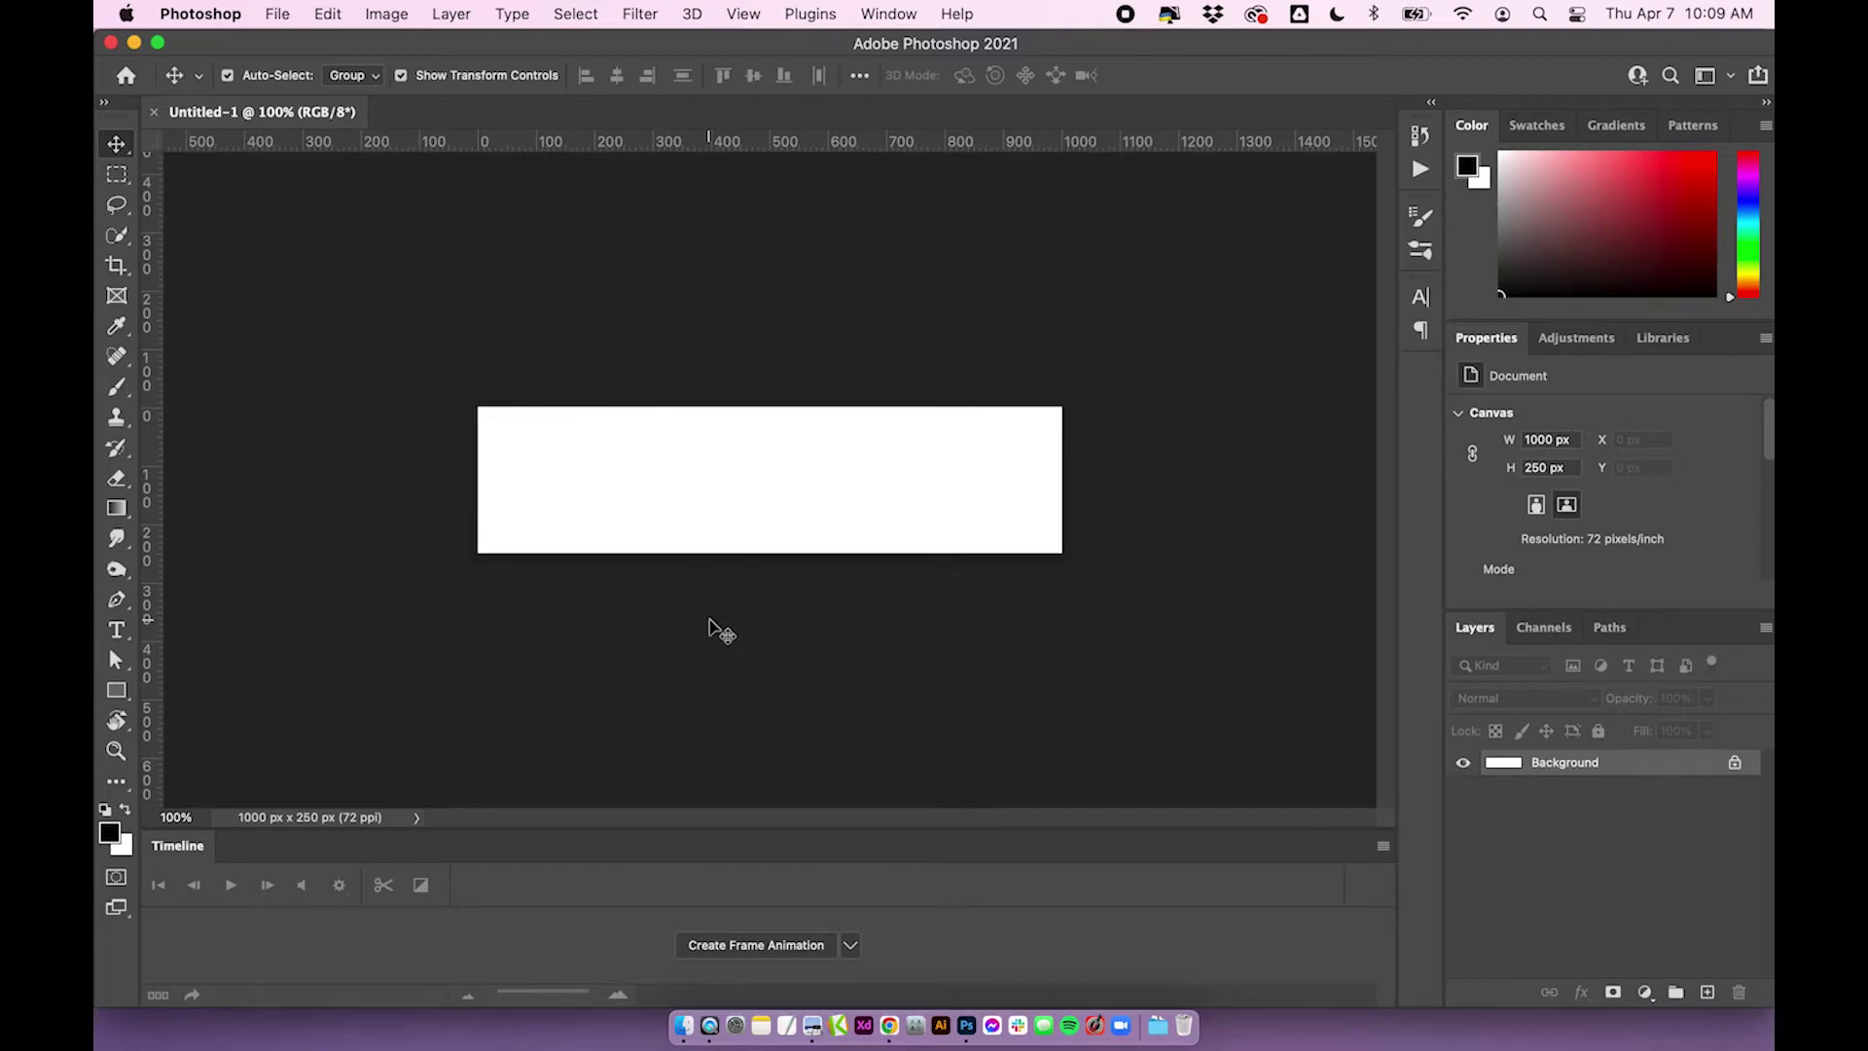
left_click(1707, 994)
left_click(1707, 997)
left_click(1707, 997)
left_click(1707, 994)
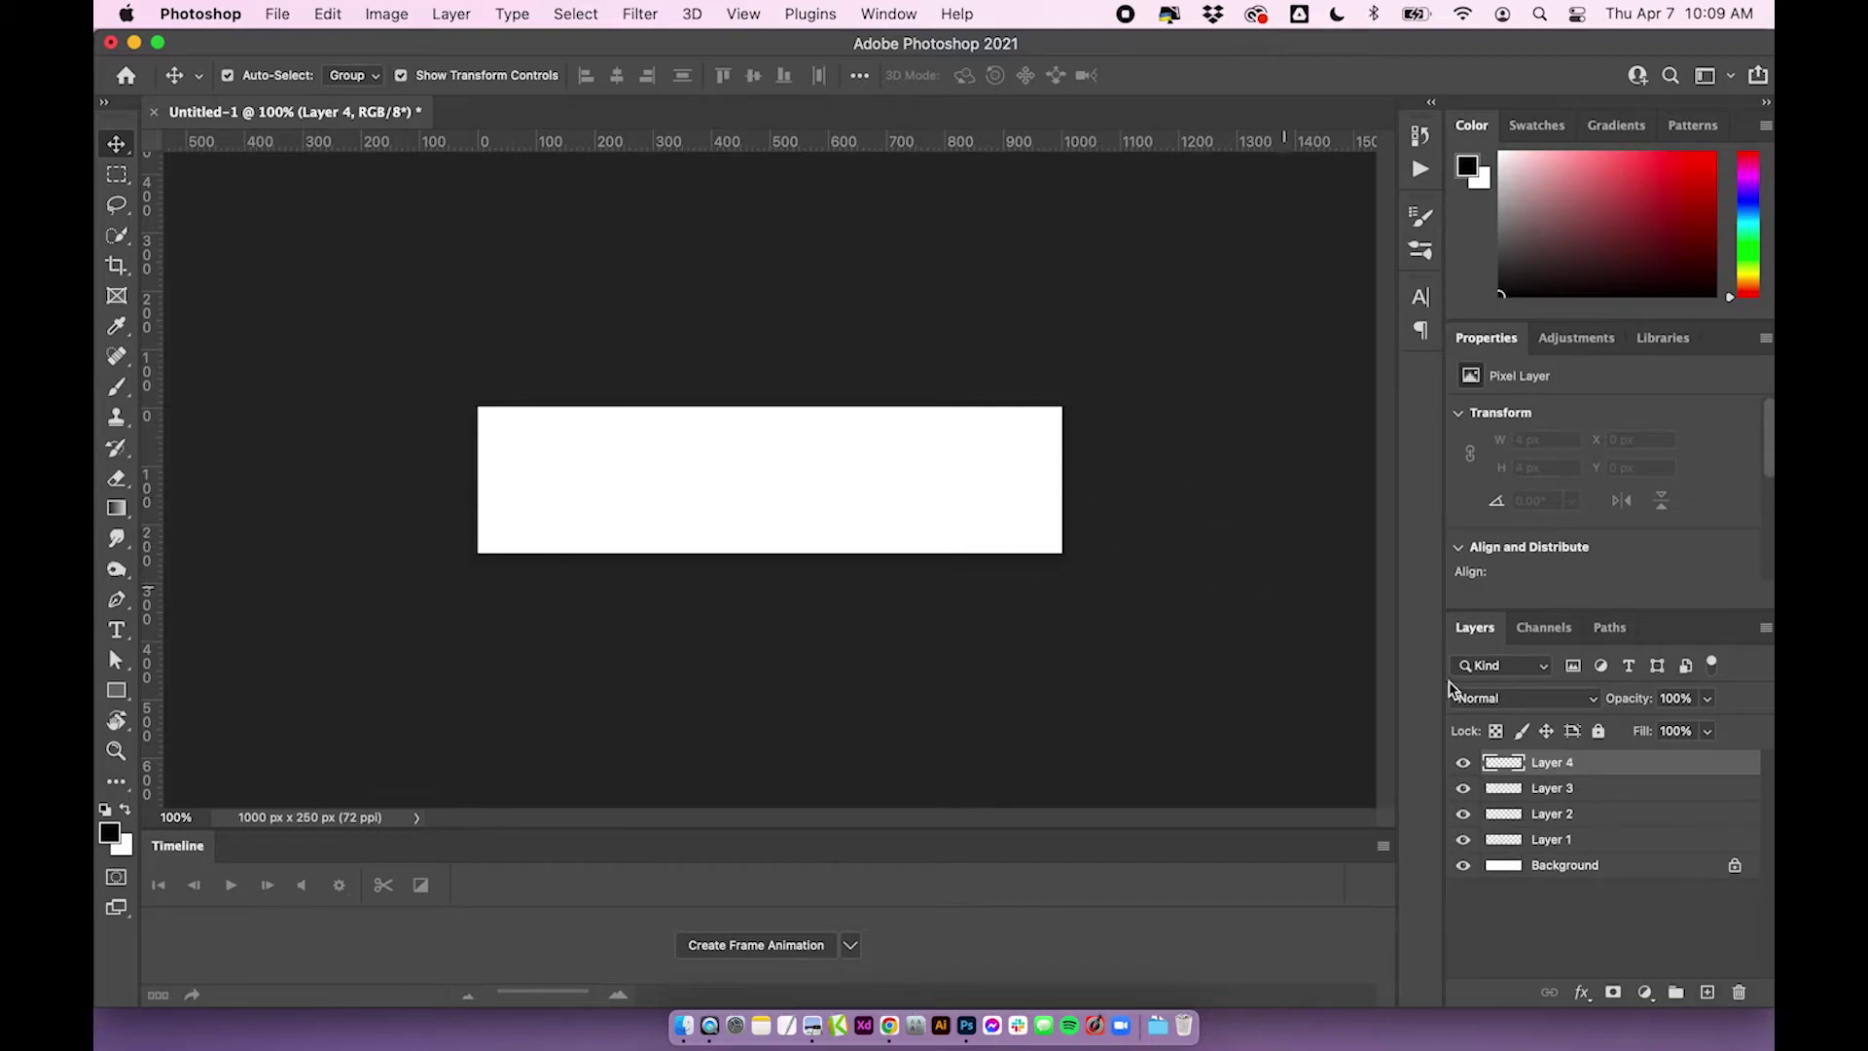
left_click(1464, 816)
left_click(1464, 817)
left_click(1464, 815)
left_click(1464, 817)
Merge the four empty layers down into the Background layer one by one
left_click(1572, 838)
key("super+e")
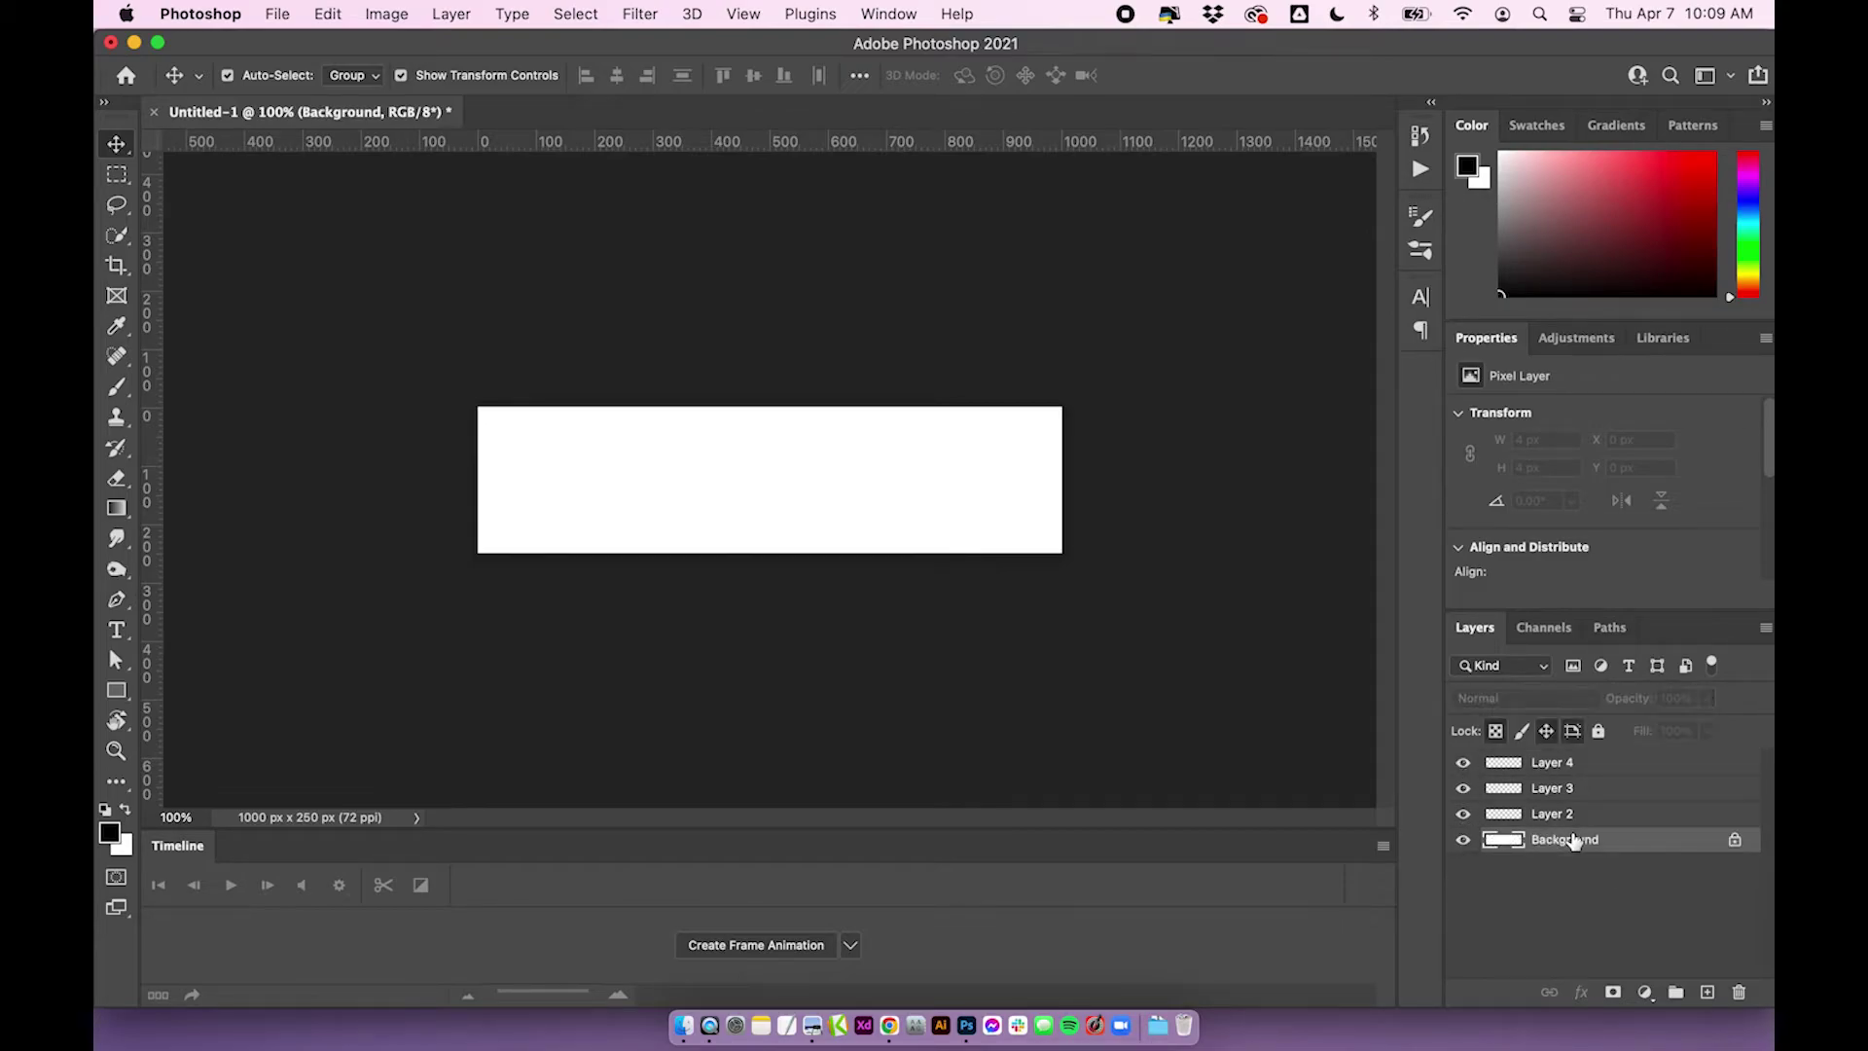
left_click(1595, 815)
key("super+e")
left_click(1596, 787)
key("super+e")
left_click(1605, 764)
key("super+e")
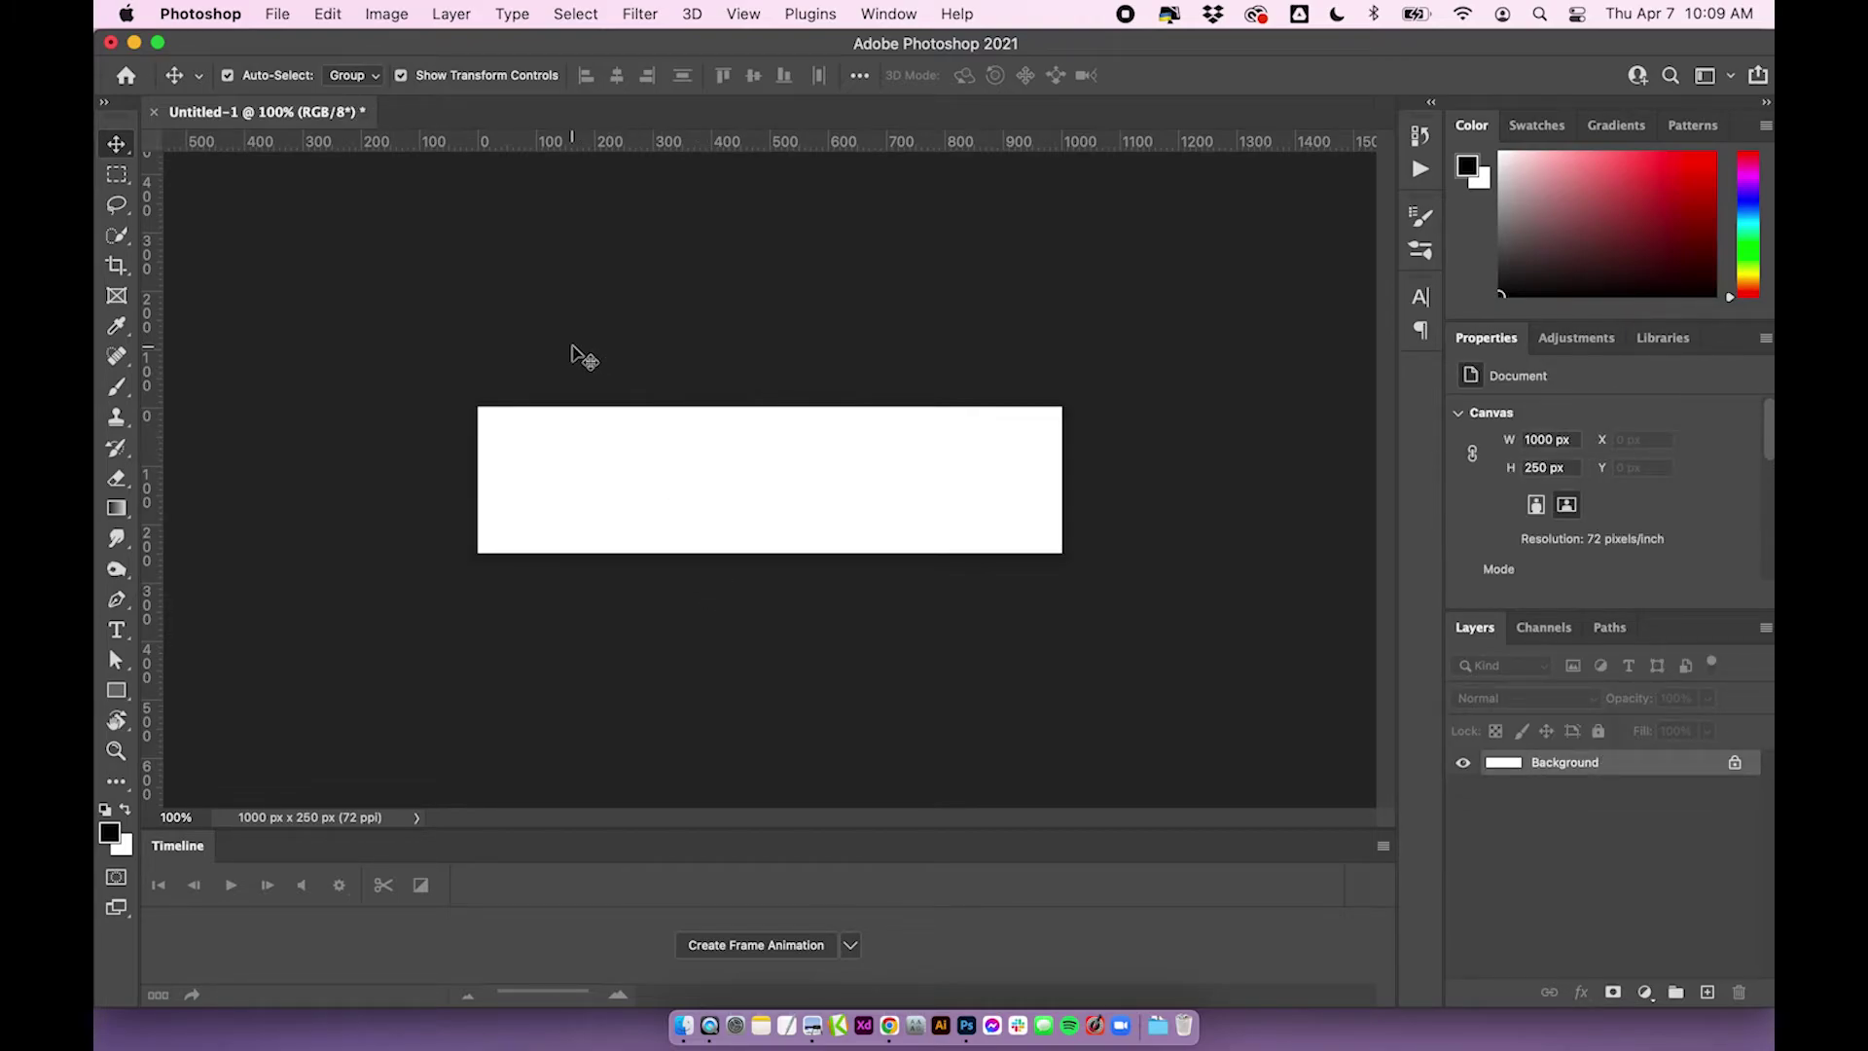
Load 1.png, 2.png, 3.png and 4.png from the GIF folder into a layer stack and select the 4.png layer
left_click(271, 14)
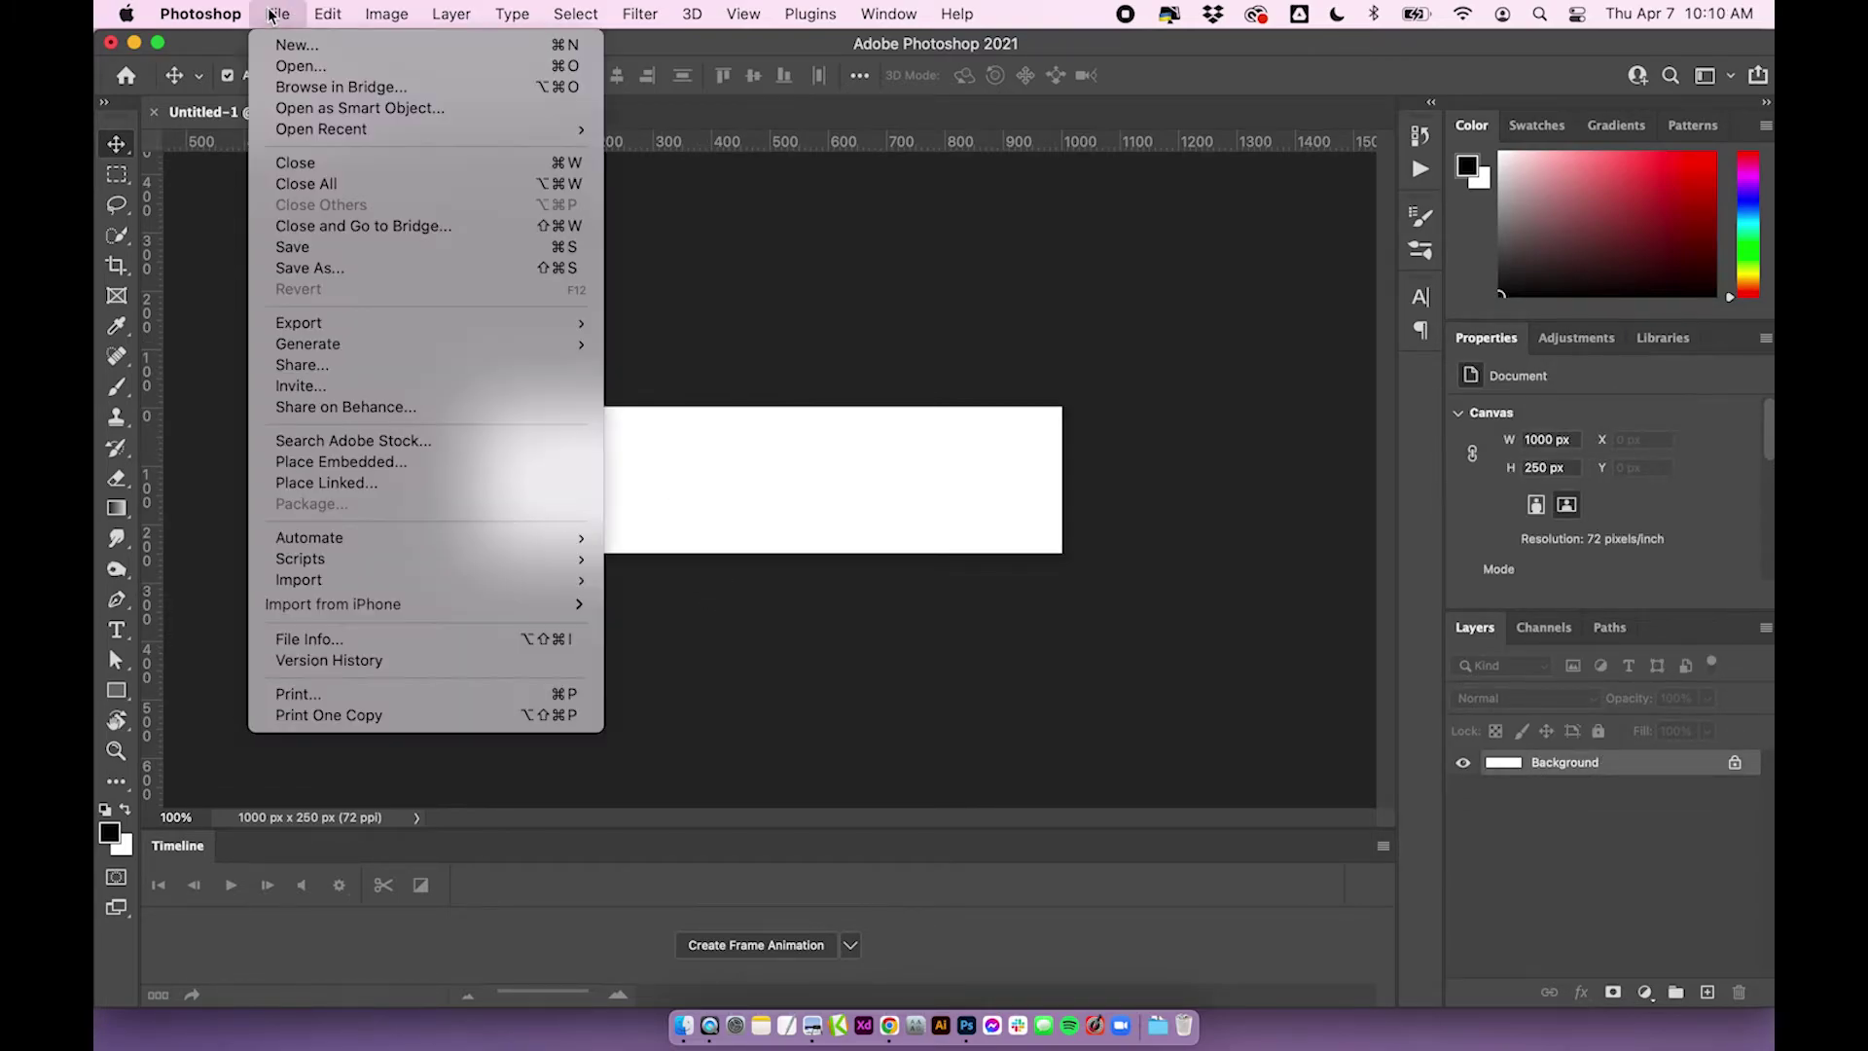
mouse_move(396, 567)
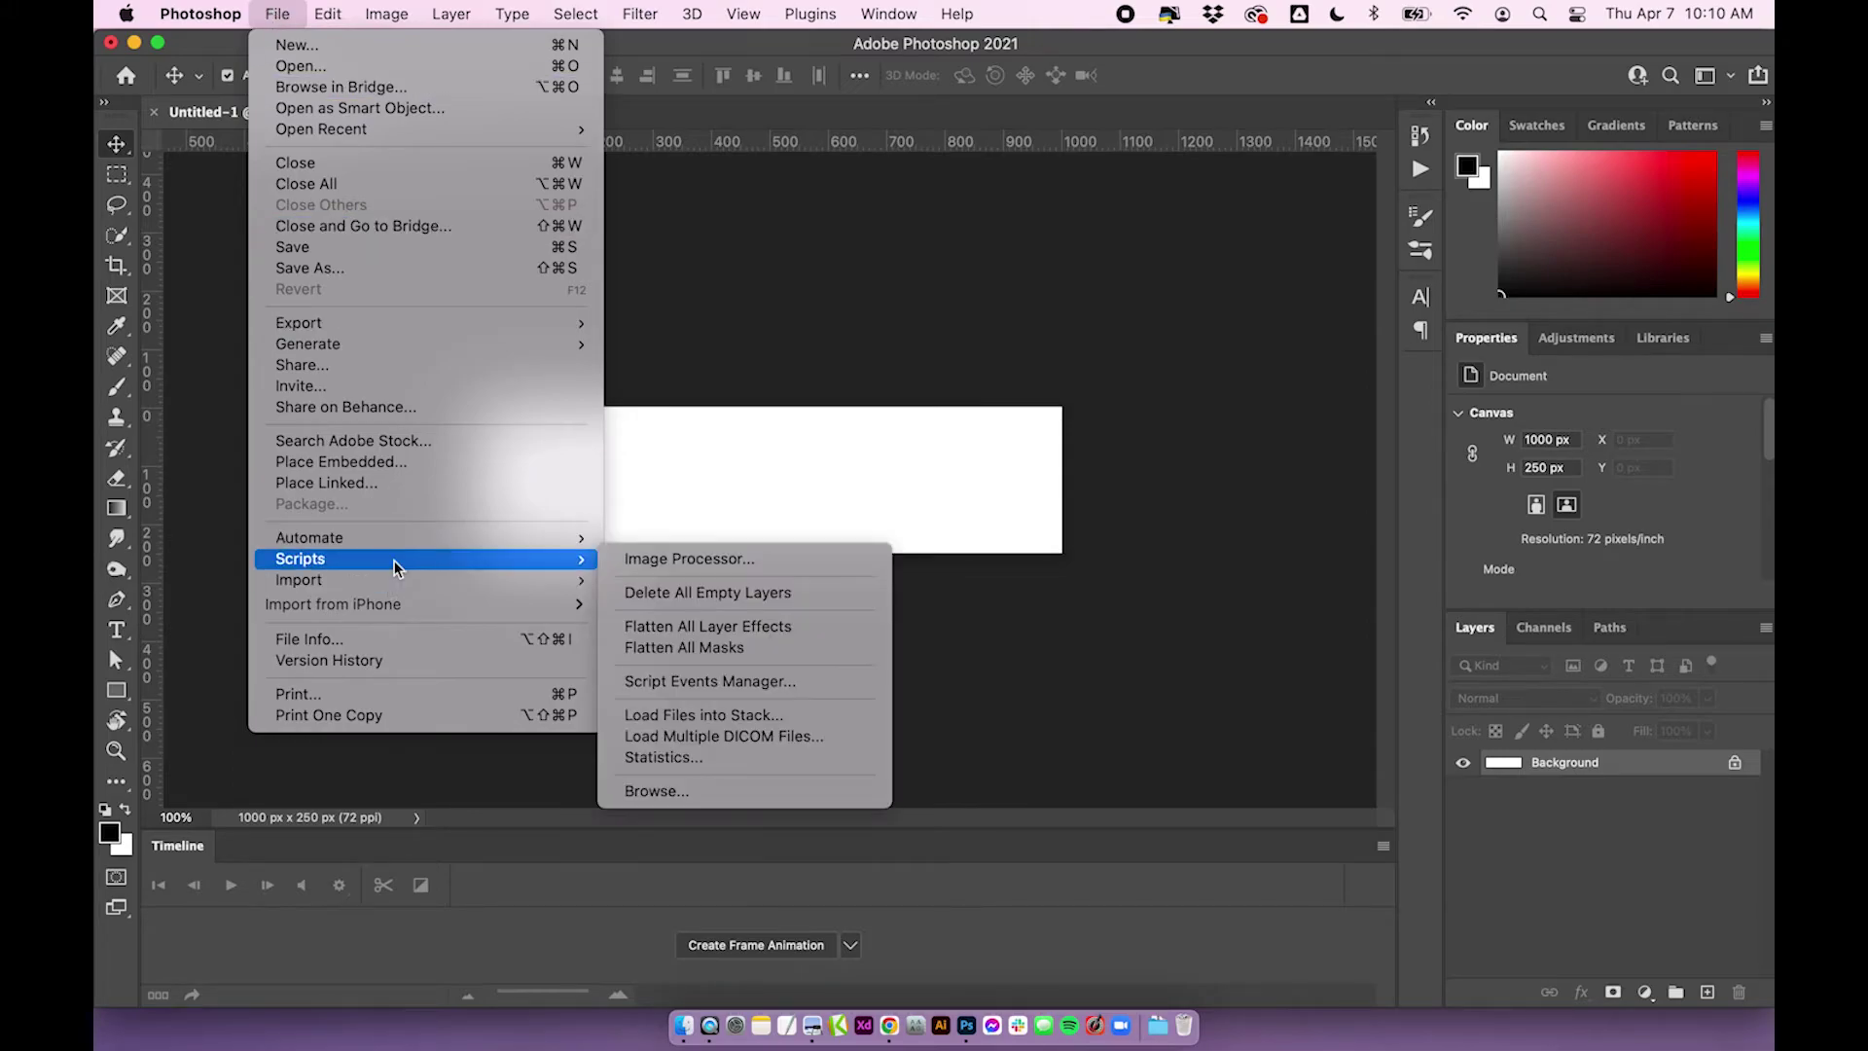
left_click(749, 716)
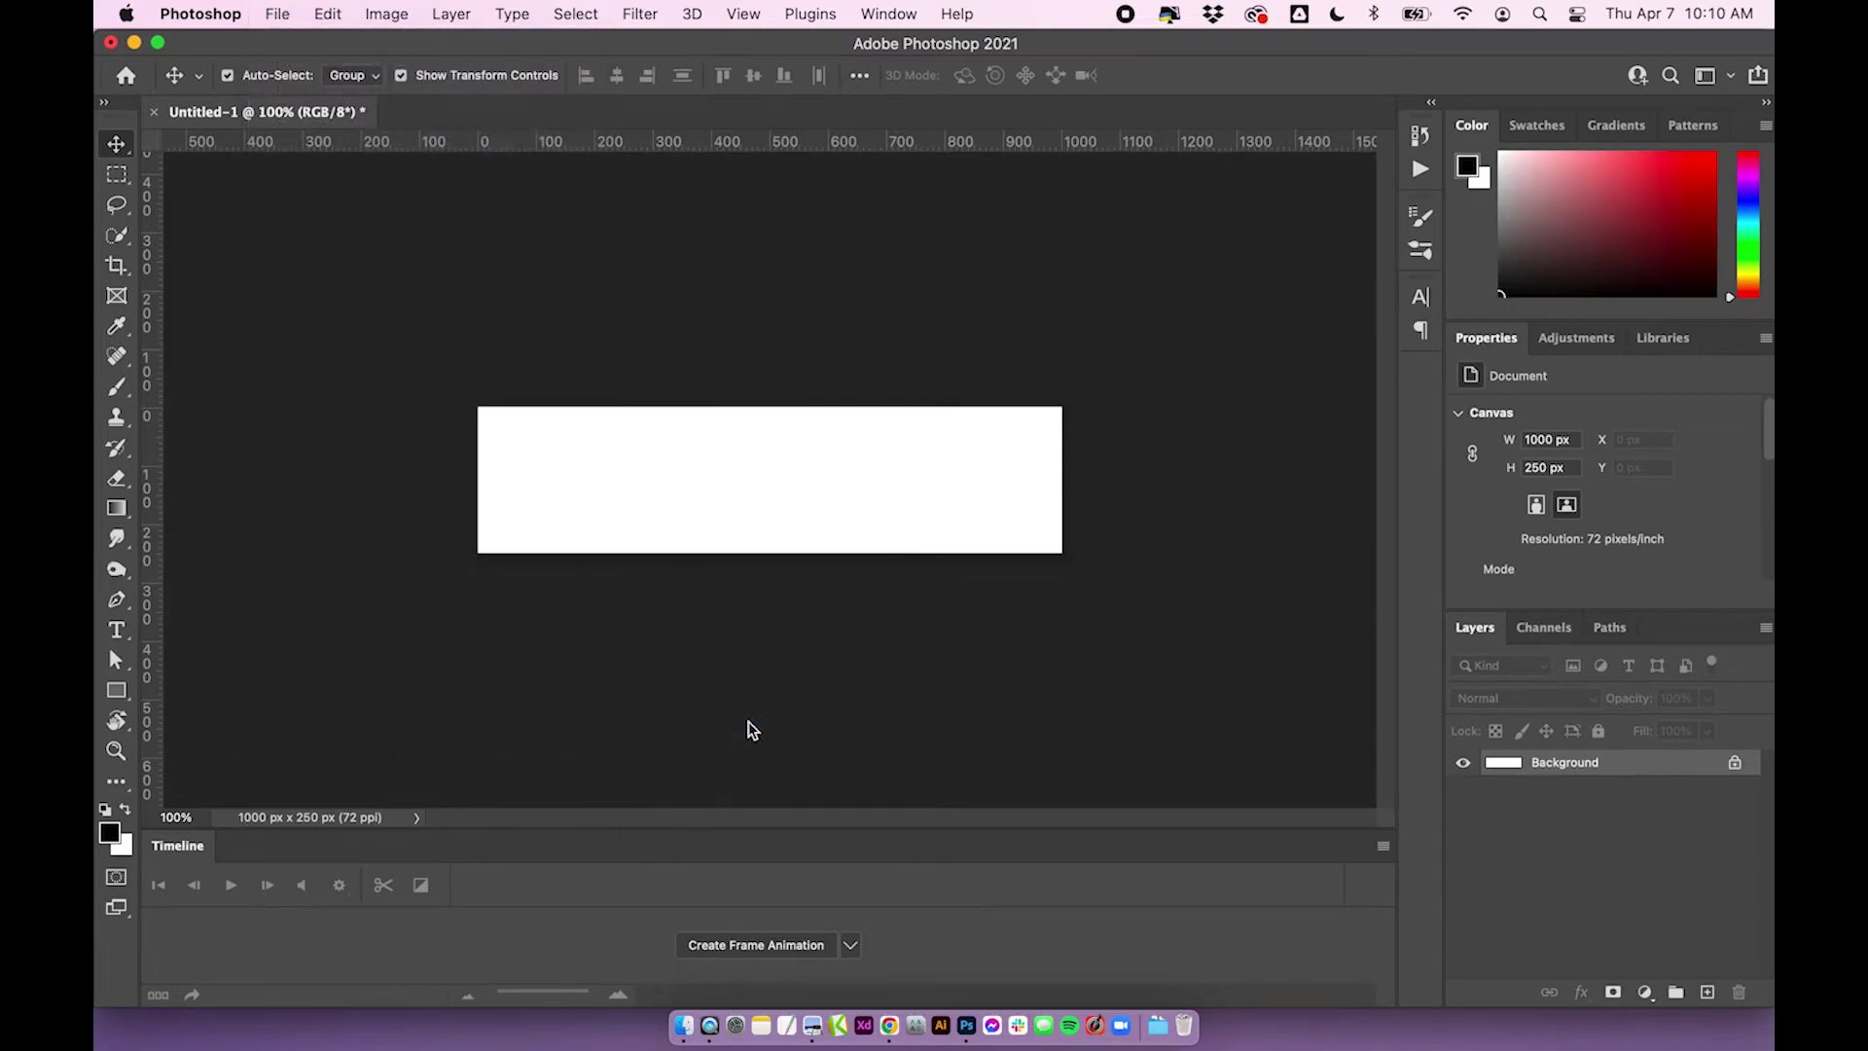
left_click(1070, 510)
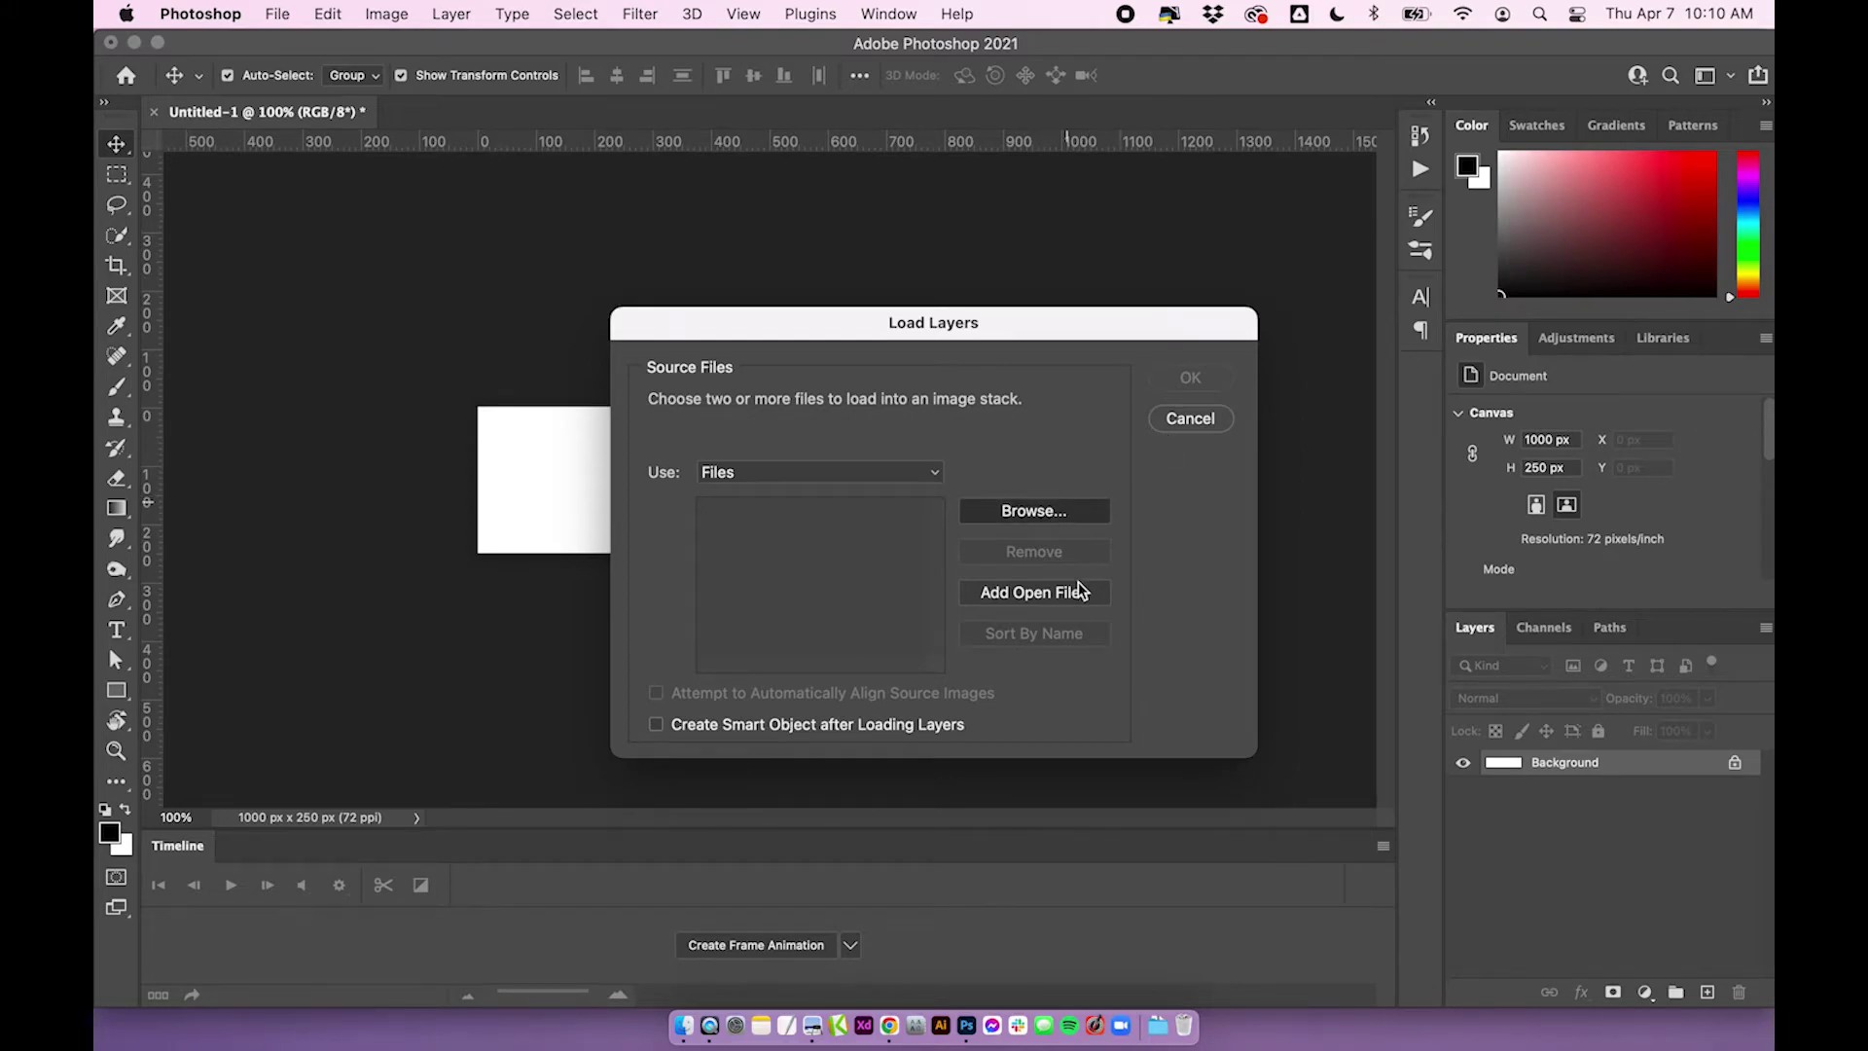
left_click(938, 522)
left_click_drag(1179, 654, 1158, 503)
left_click(1554, 871)
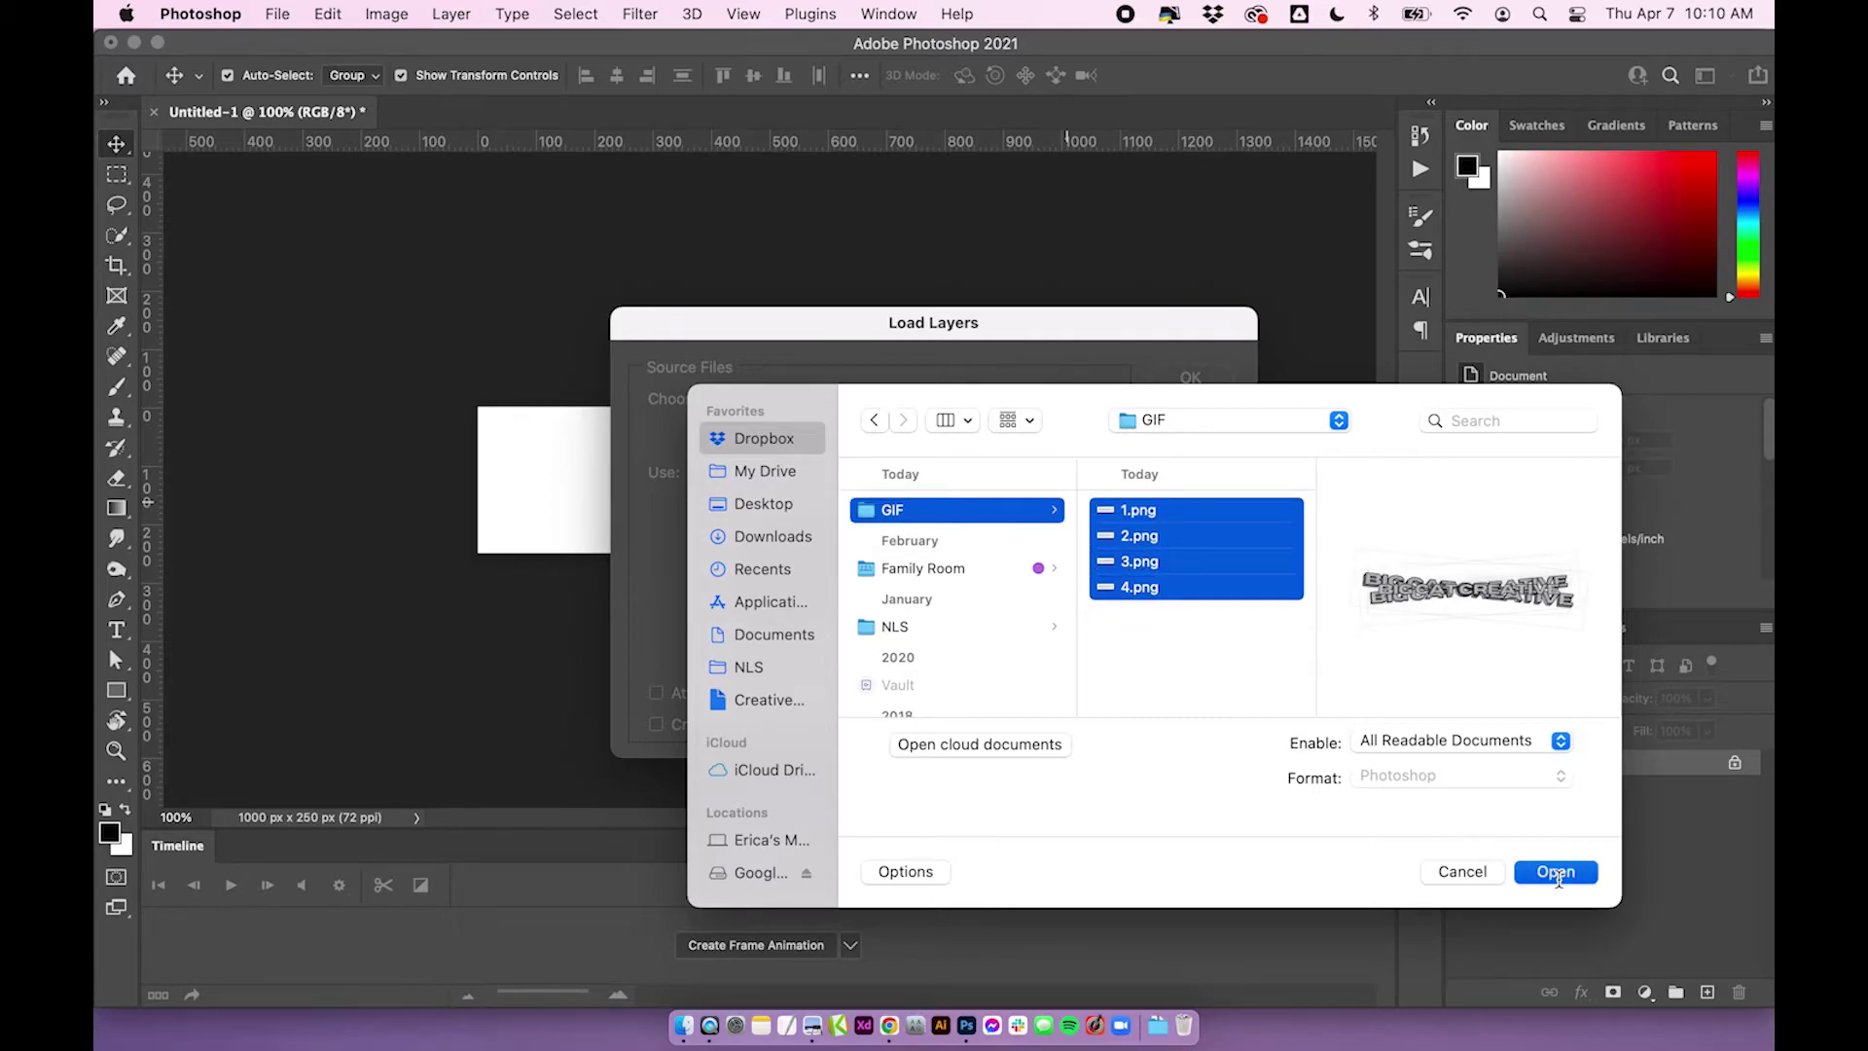
left_click(1202, 377)
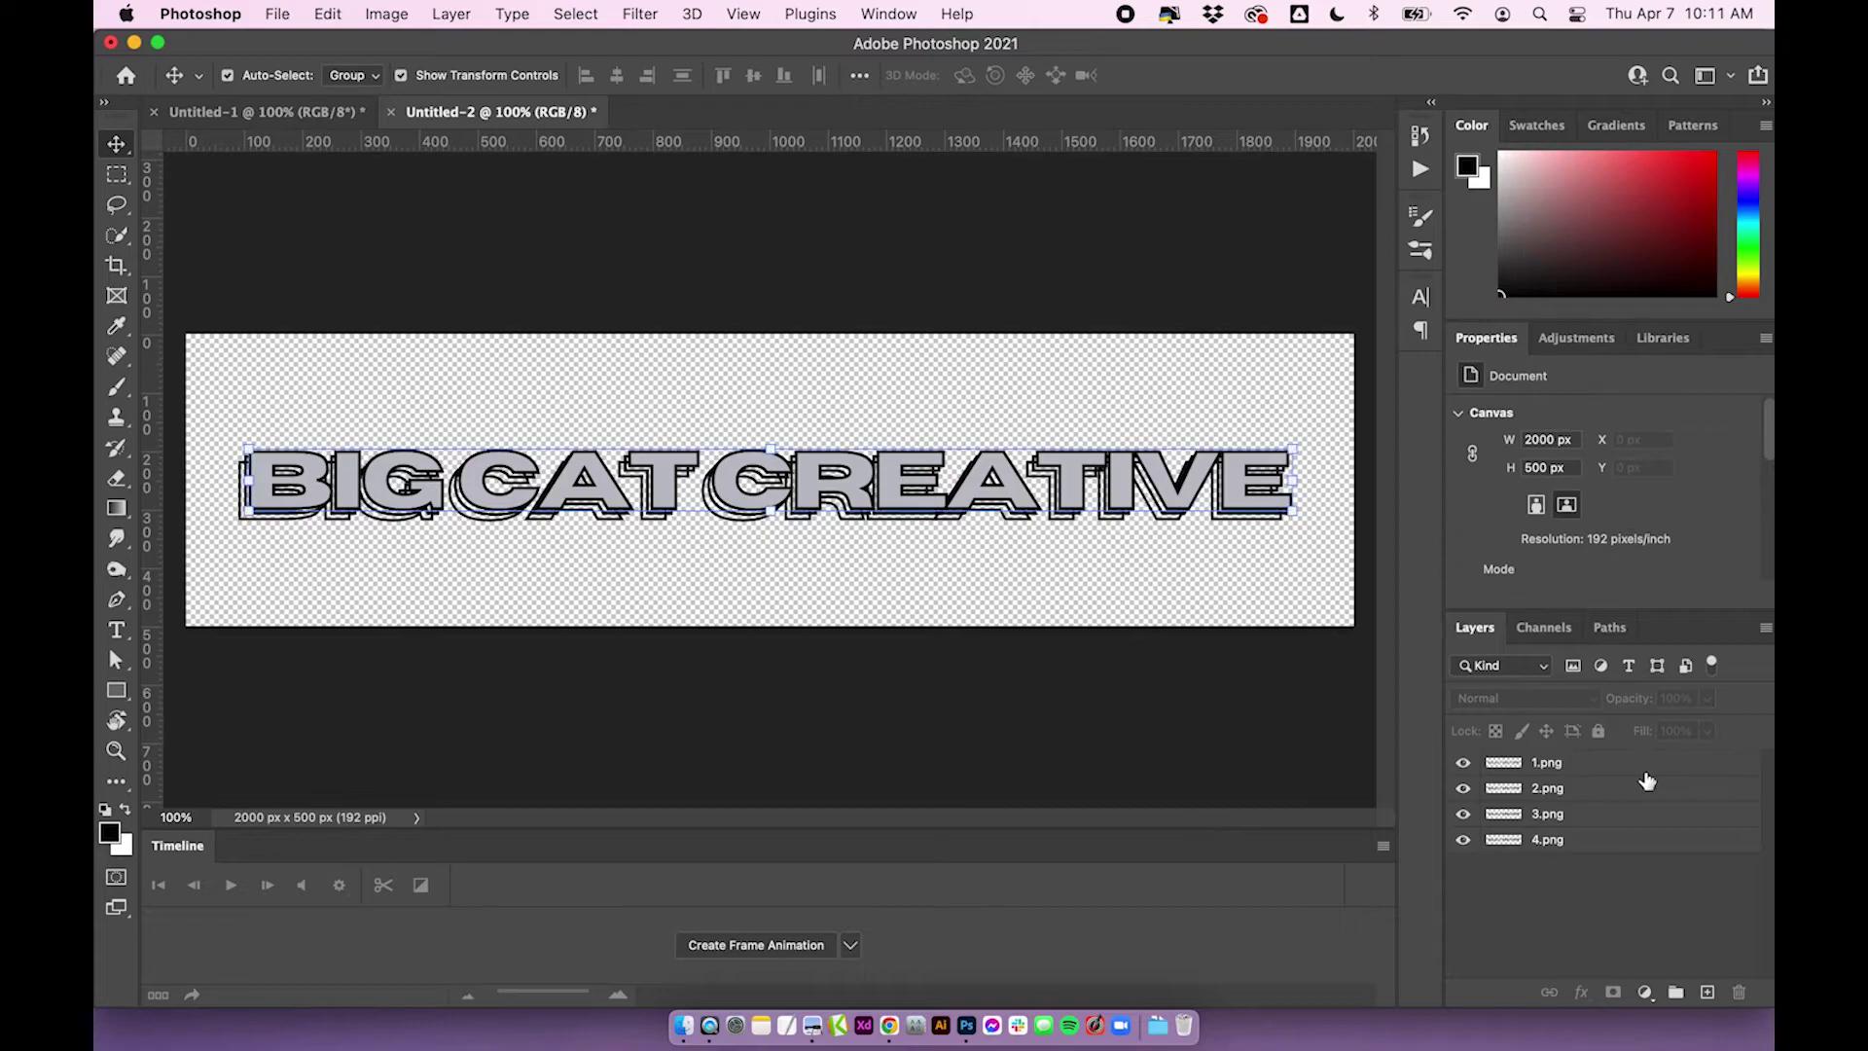
left_click(1615, 814)
left_click(1607, 843)
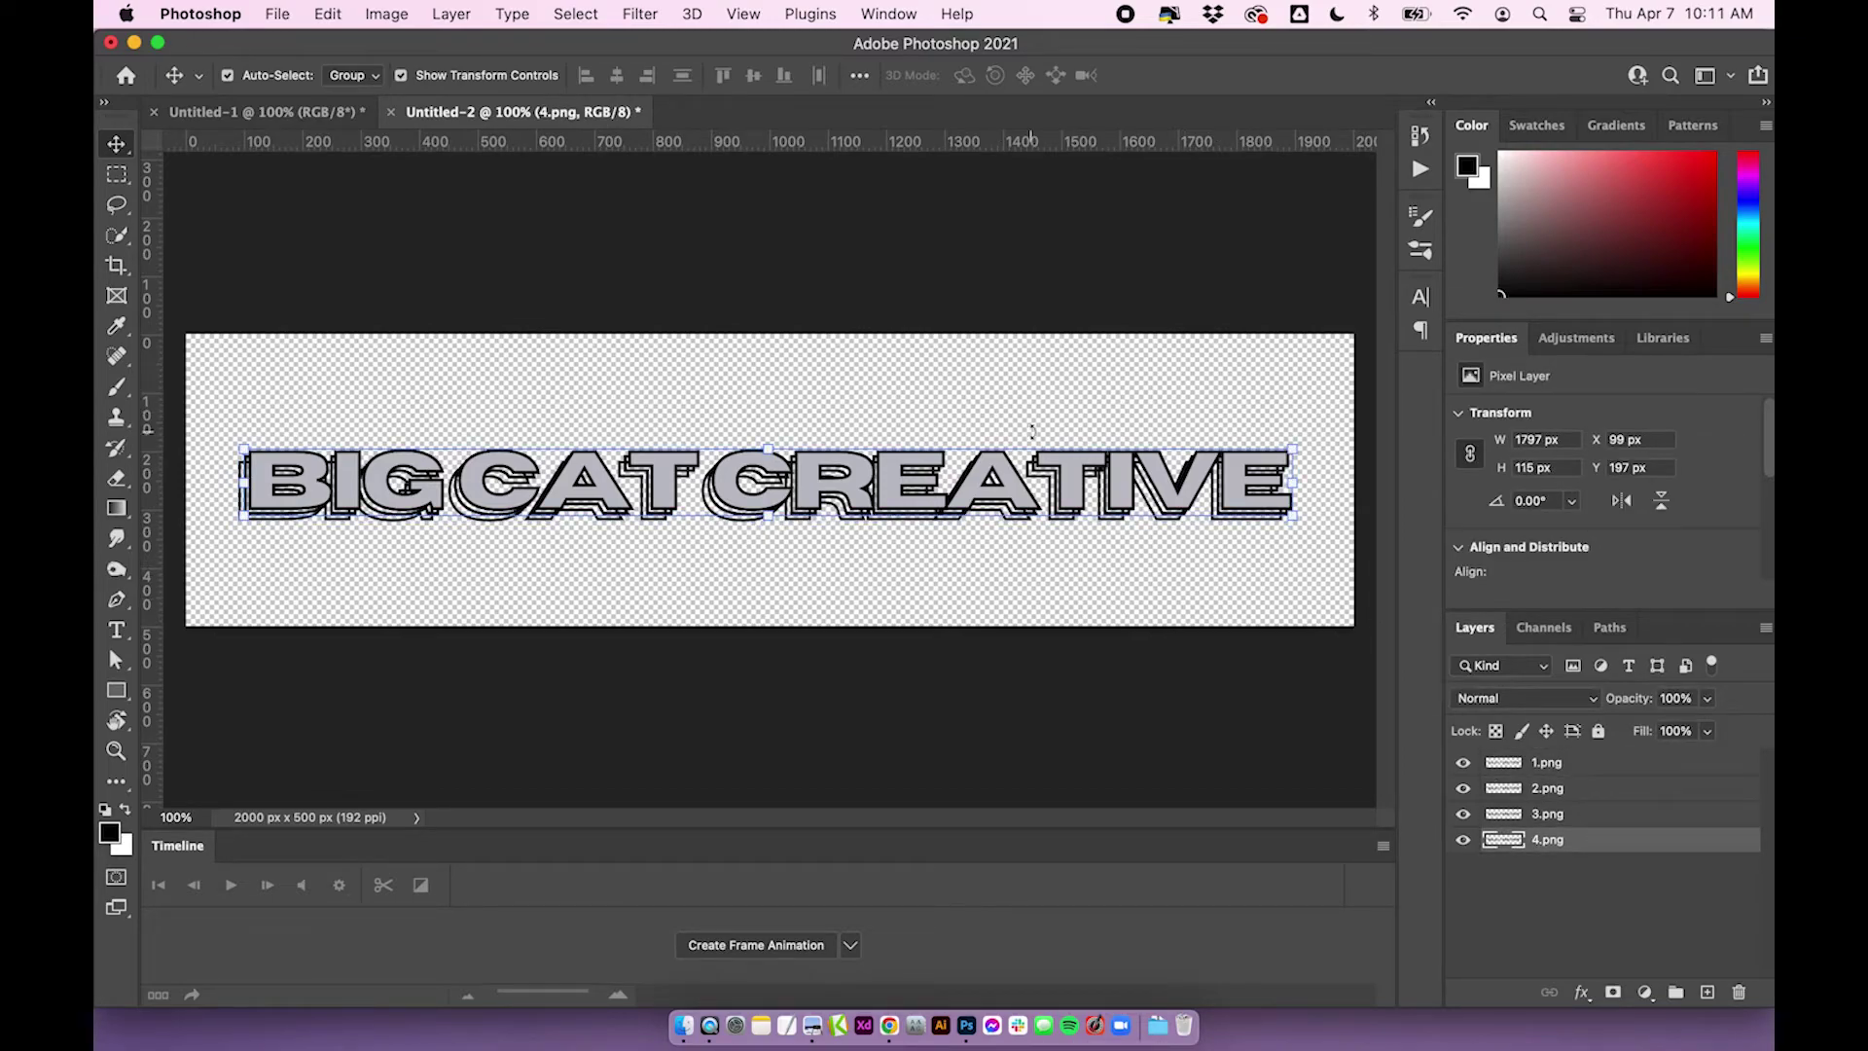
Inspect the 1.png, 2.png, 3.png and 4.png layers individually by toggling their visibility, leaving all four layers shown
left_click(1283, 766)
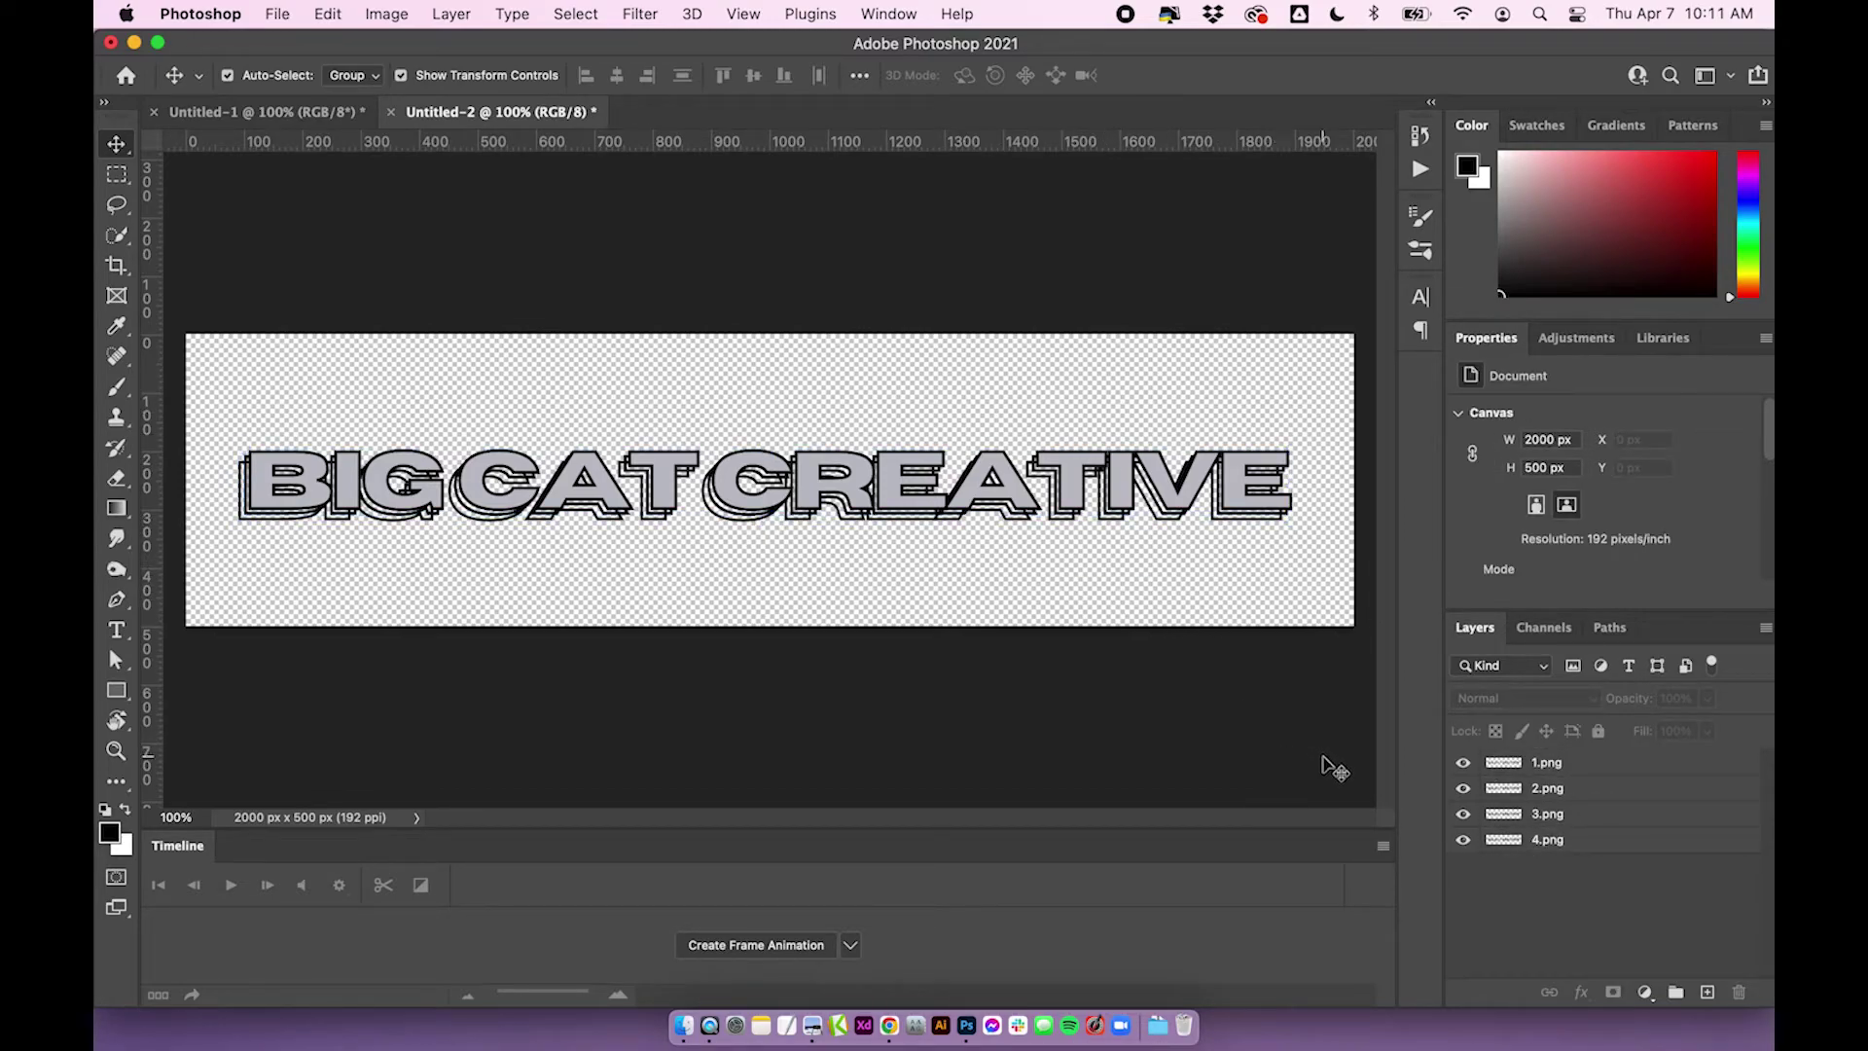
left_click_drag(1463, 788, 1463, 840)
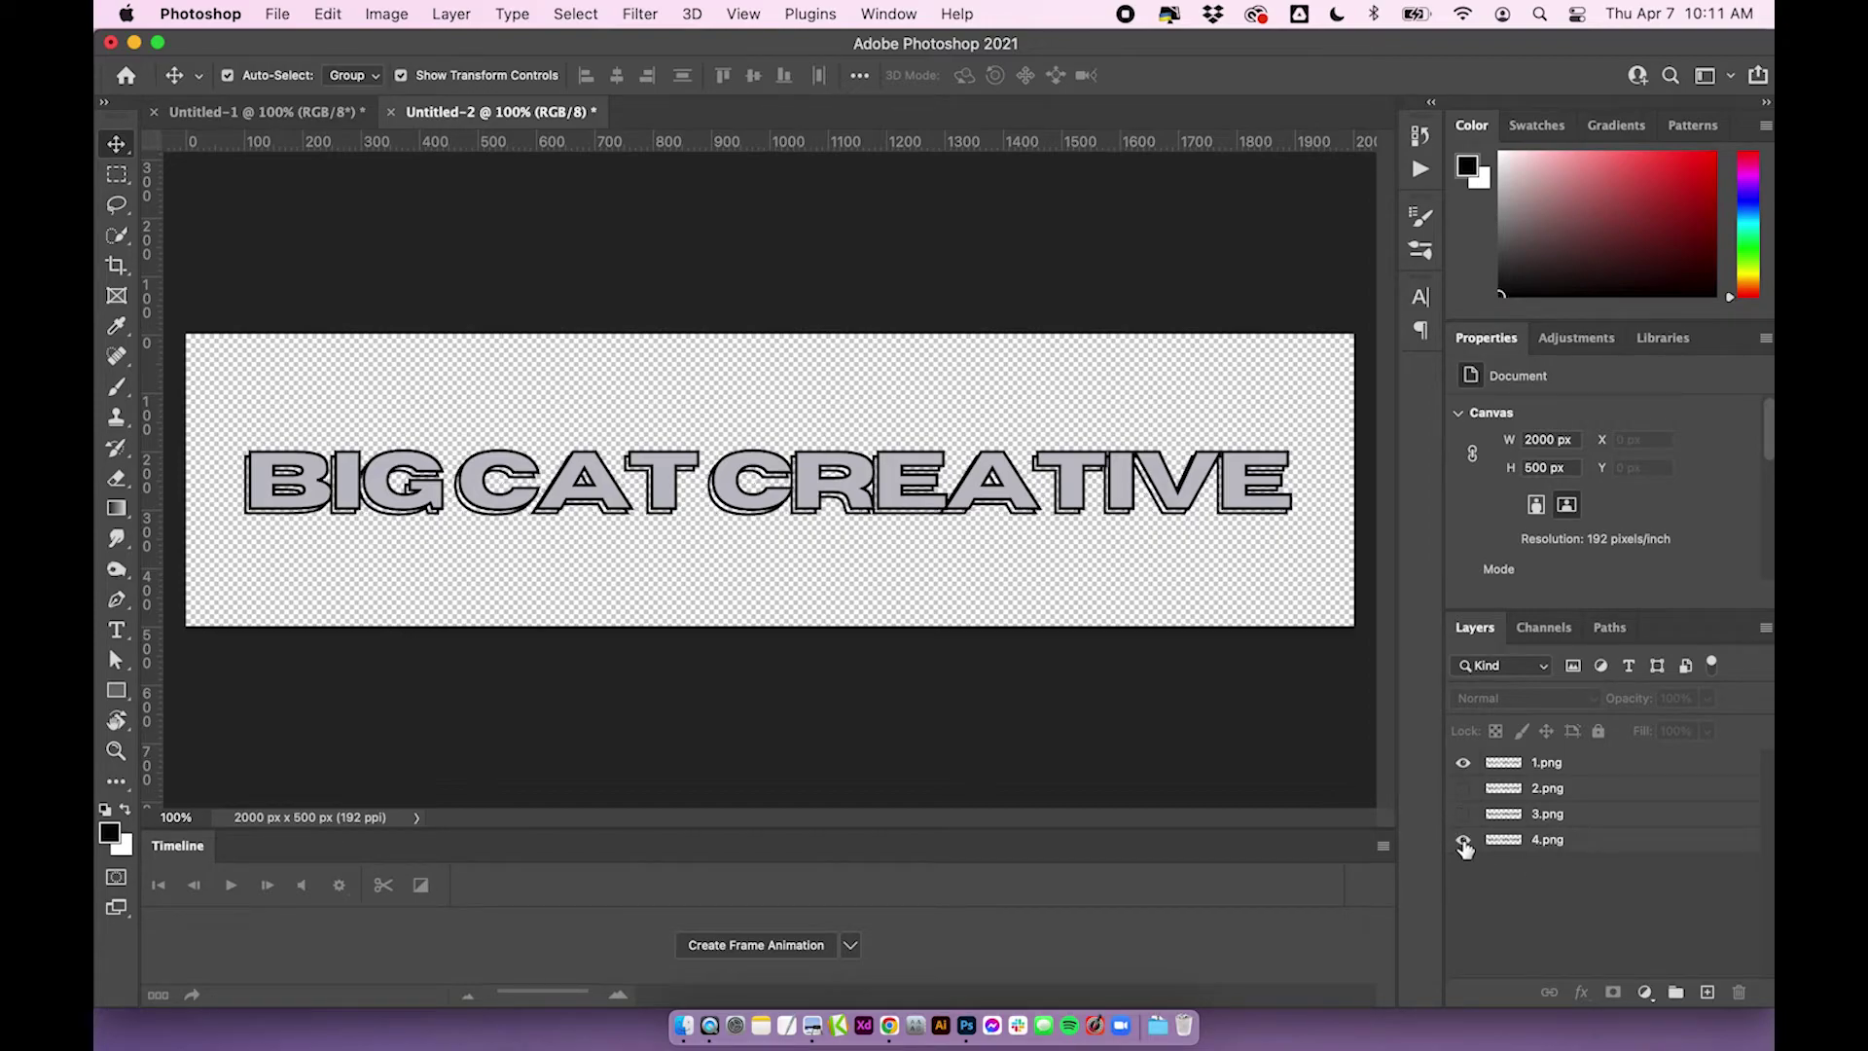
left_click(1463, 788)
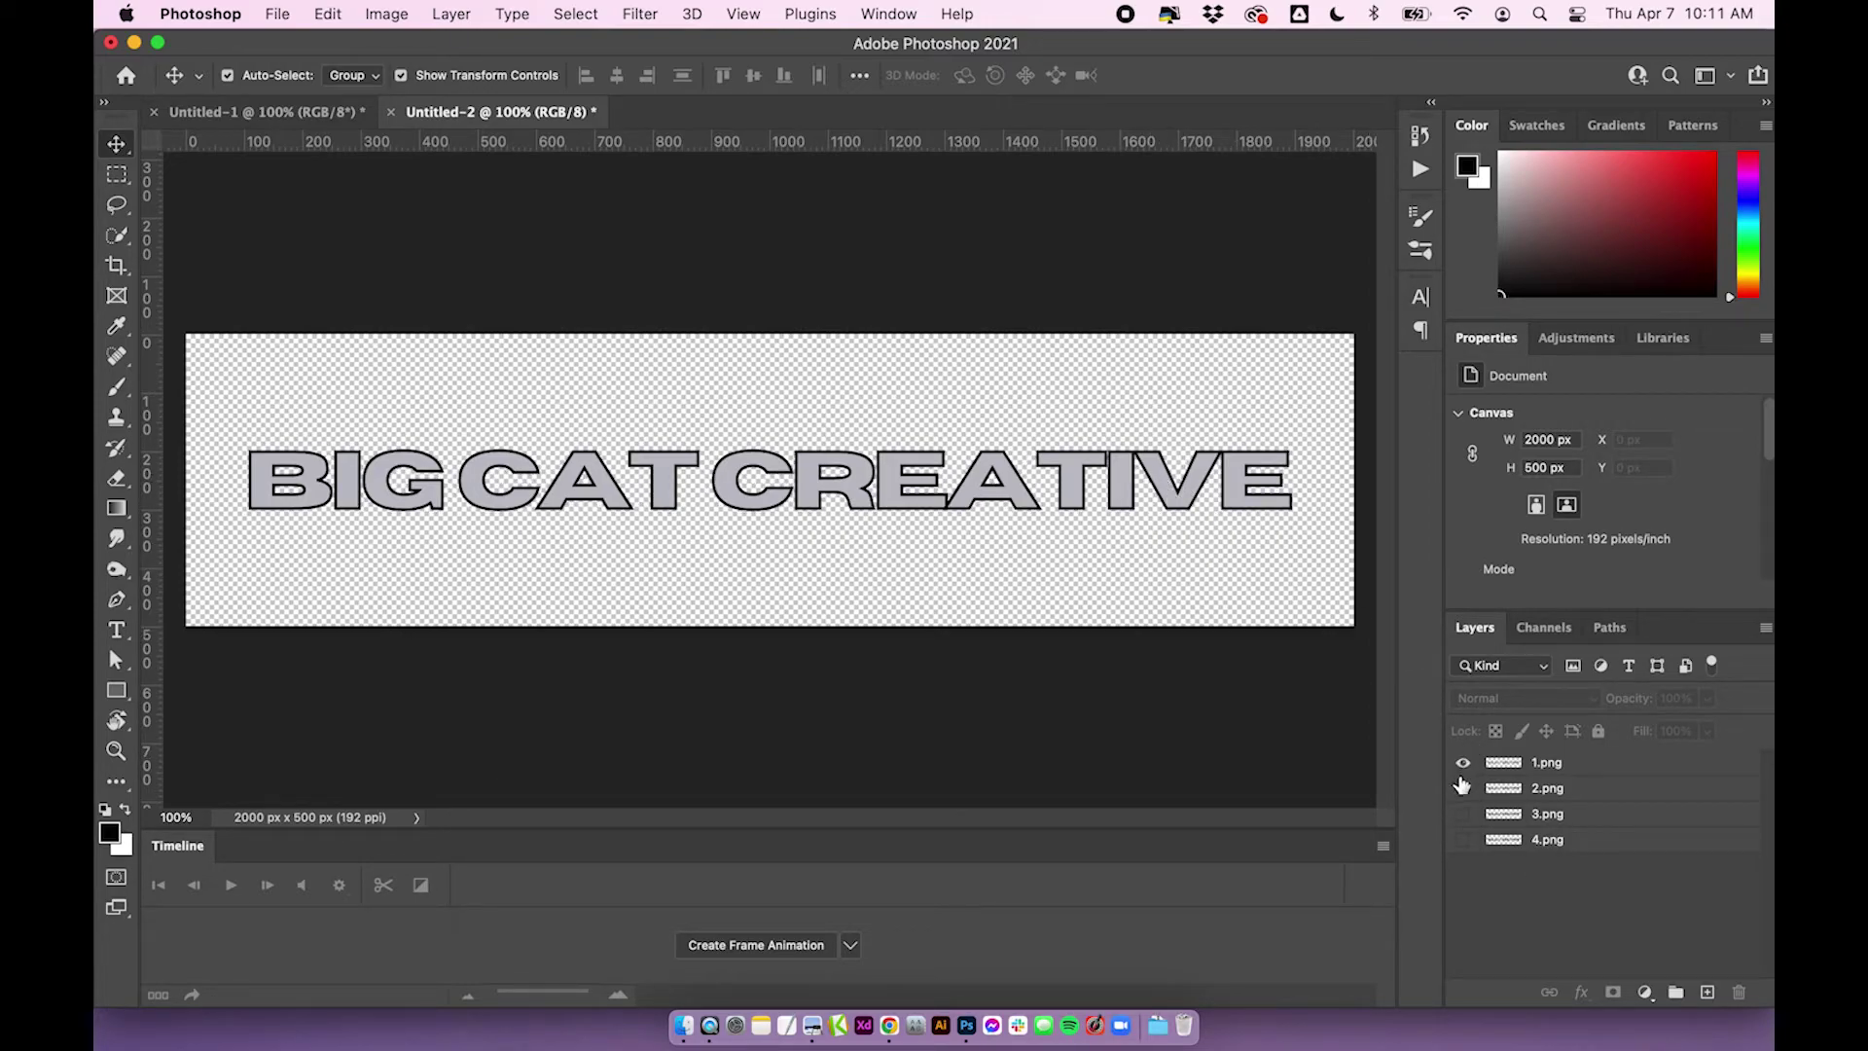
left_click(1462, 765)
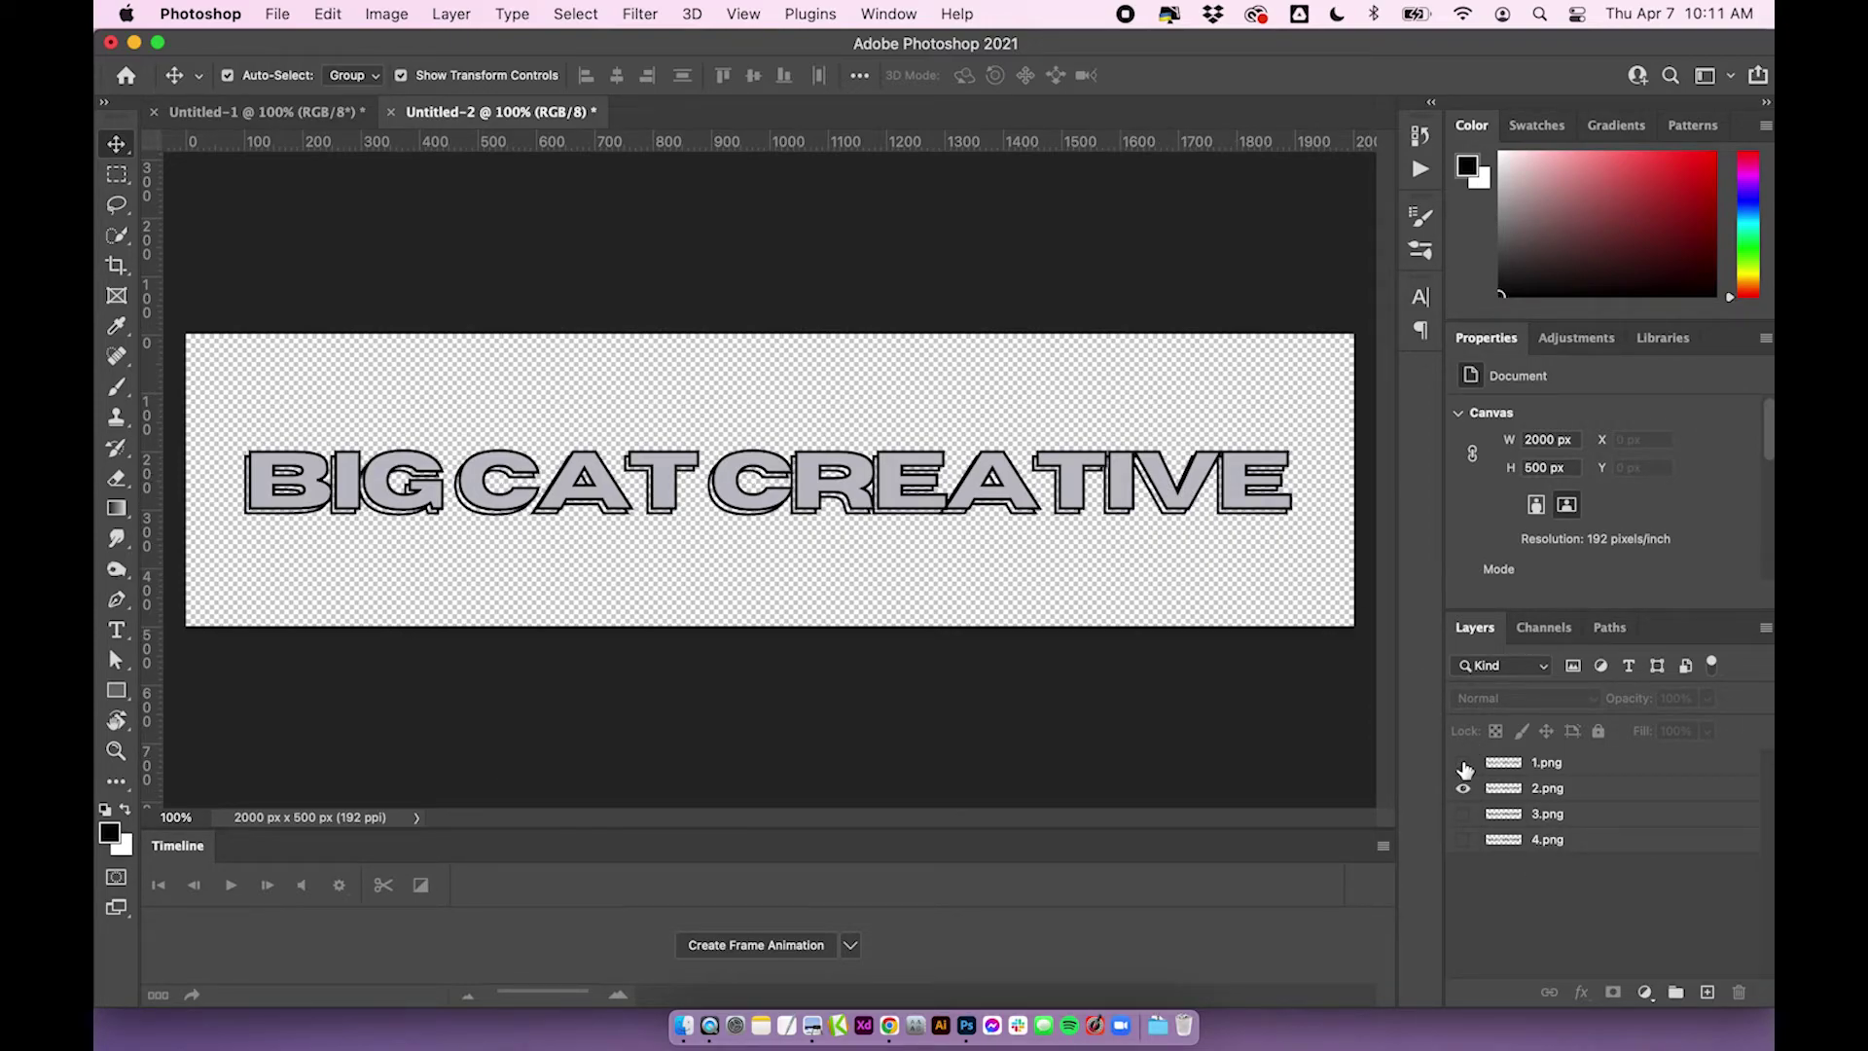
left_click(1463, 814)
left_click(1463, 788)
left_click(1463, 839)
left_click(1462, 814)
left_click(1463, 814)
left_click(1462, 788)
left_click(1463, 765)
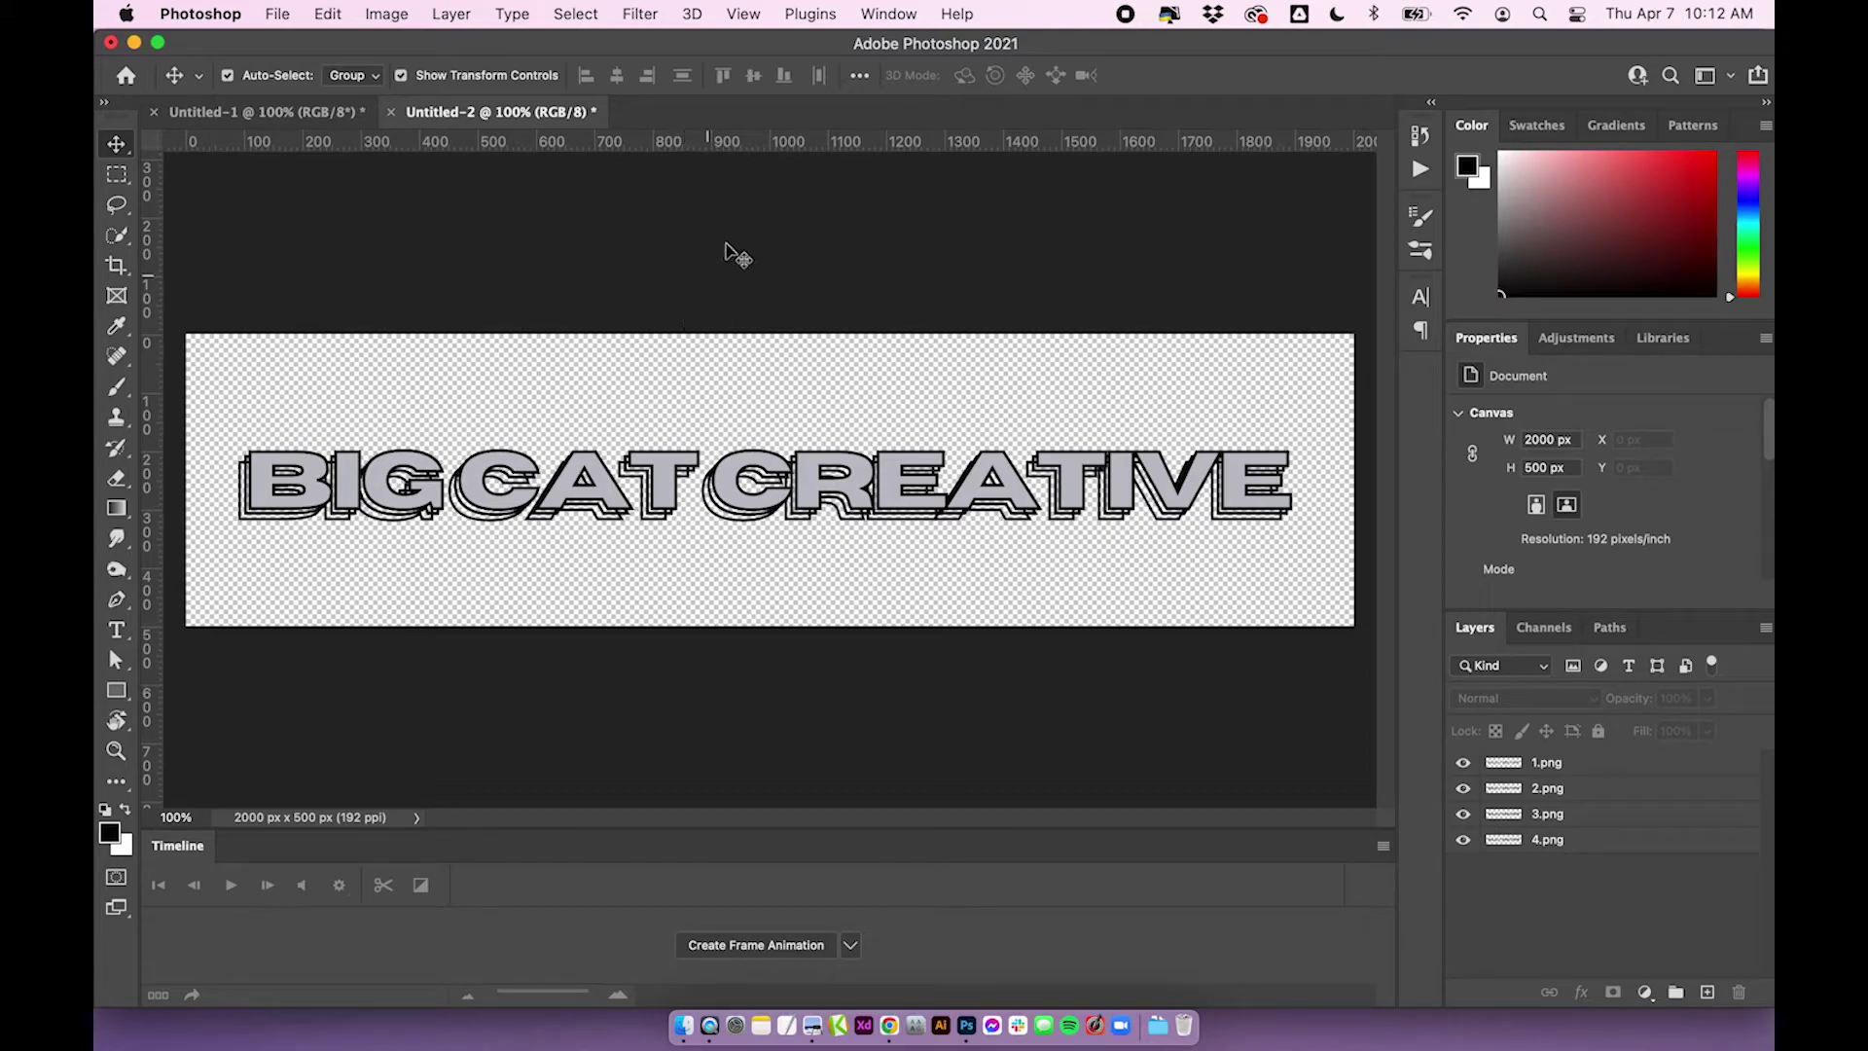
Create a frame animation in the timeline for the layered heading document
left_click(877, 14)
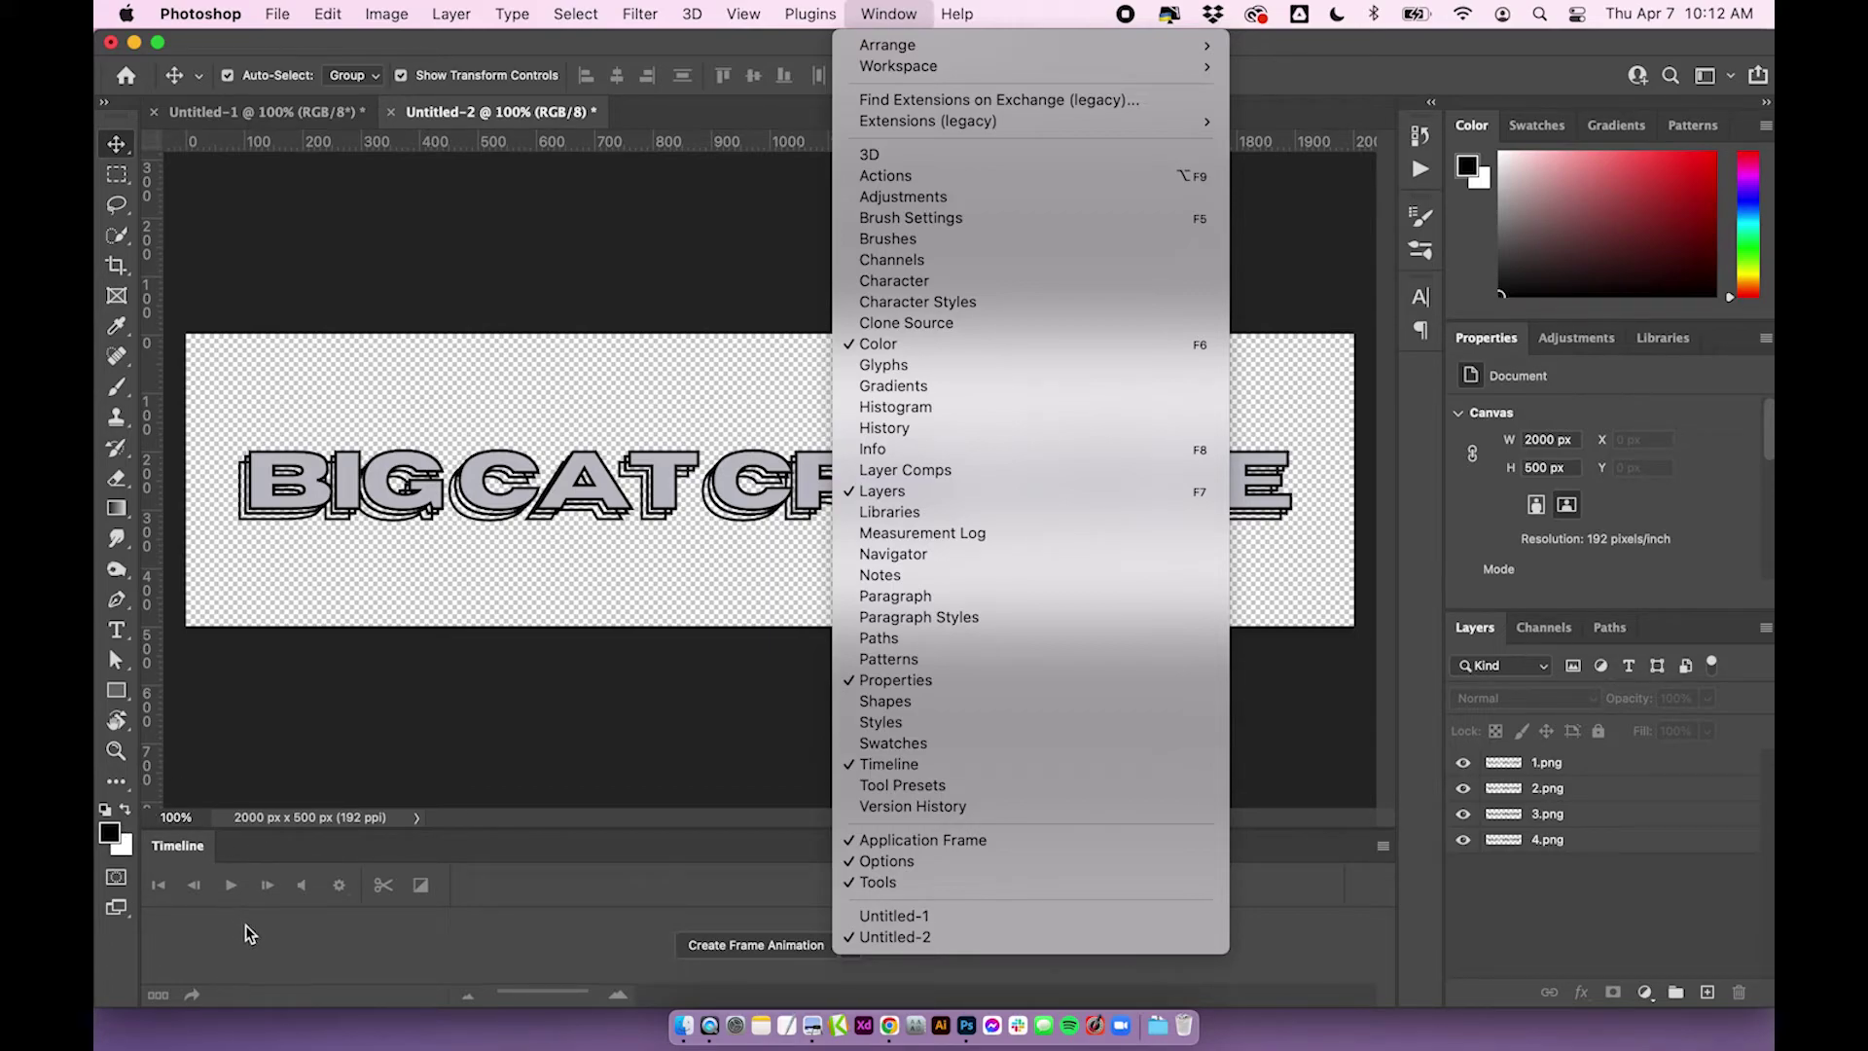
left_click(749, 944)
left_click(739, 946)
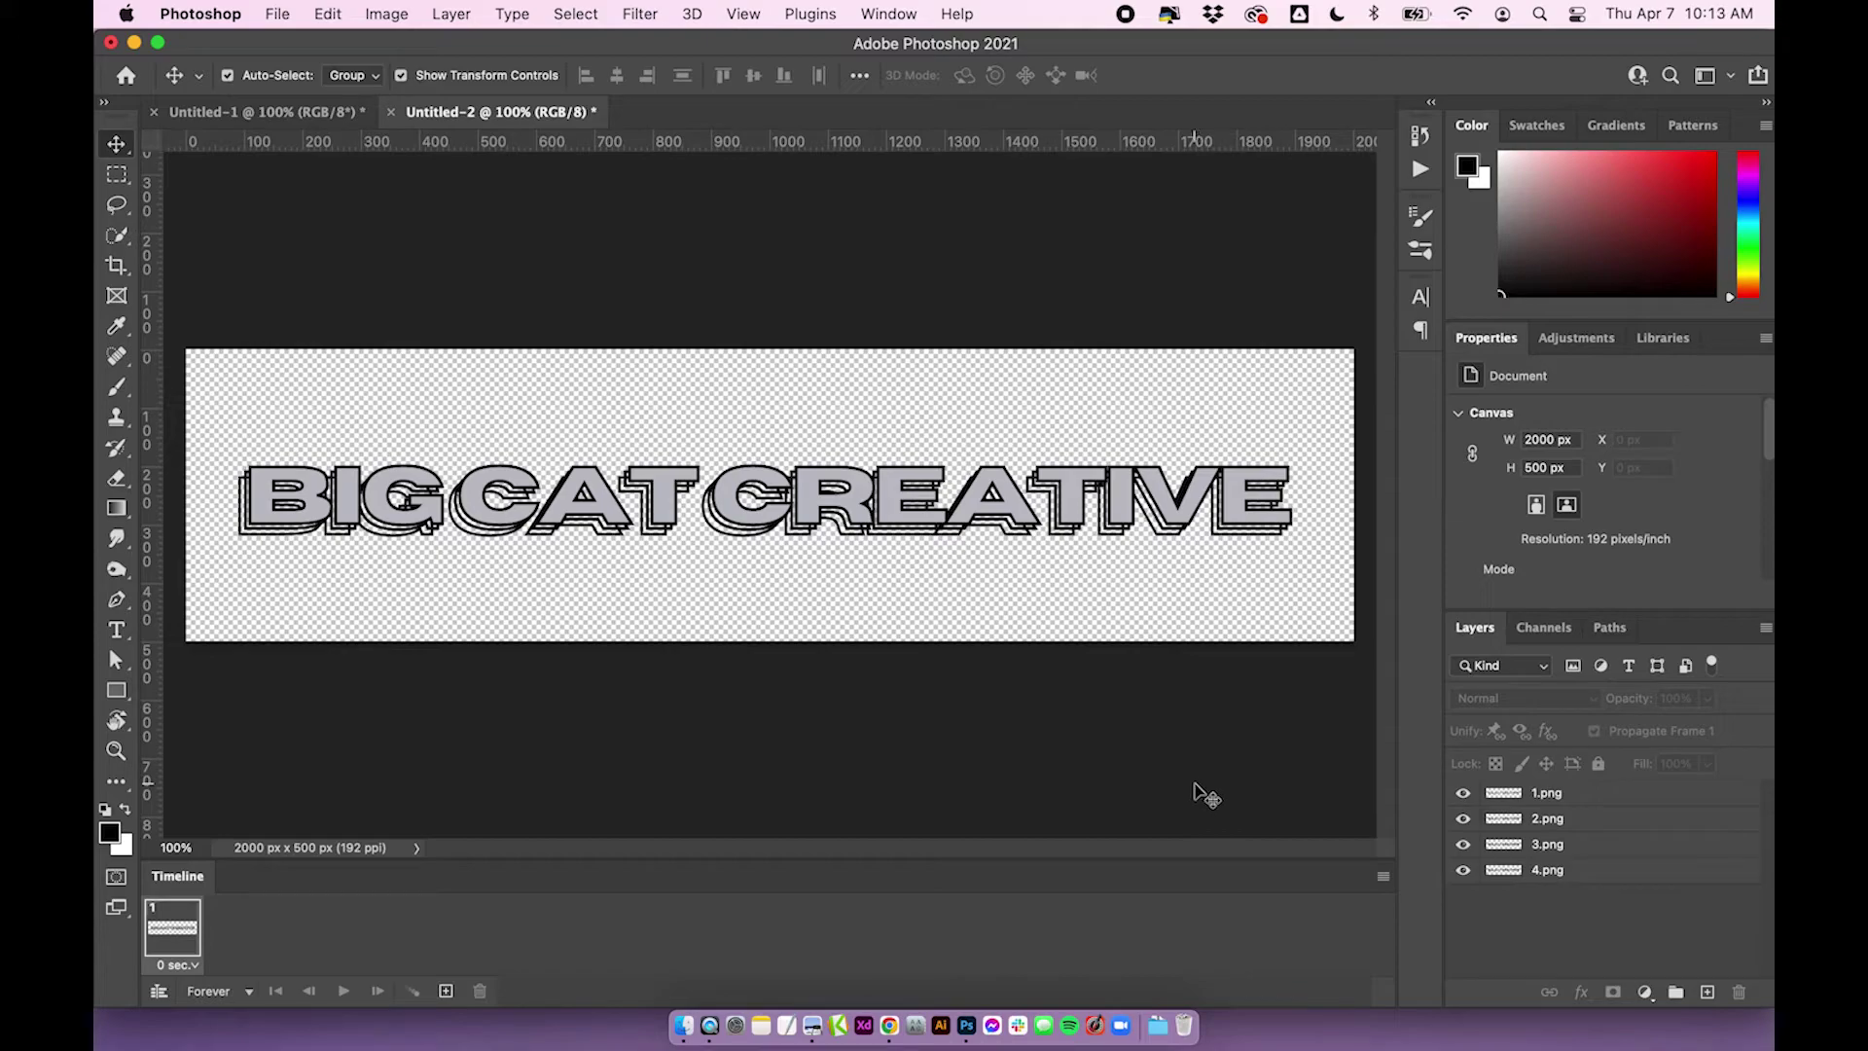
Select all four layers from 1.png to 4.png
left_click(1547, 794)
left_click(1583, 820, "shift")
left_click(1592, 846, "shift")
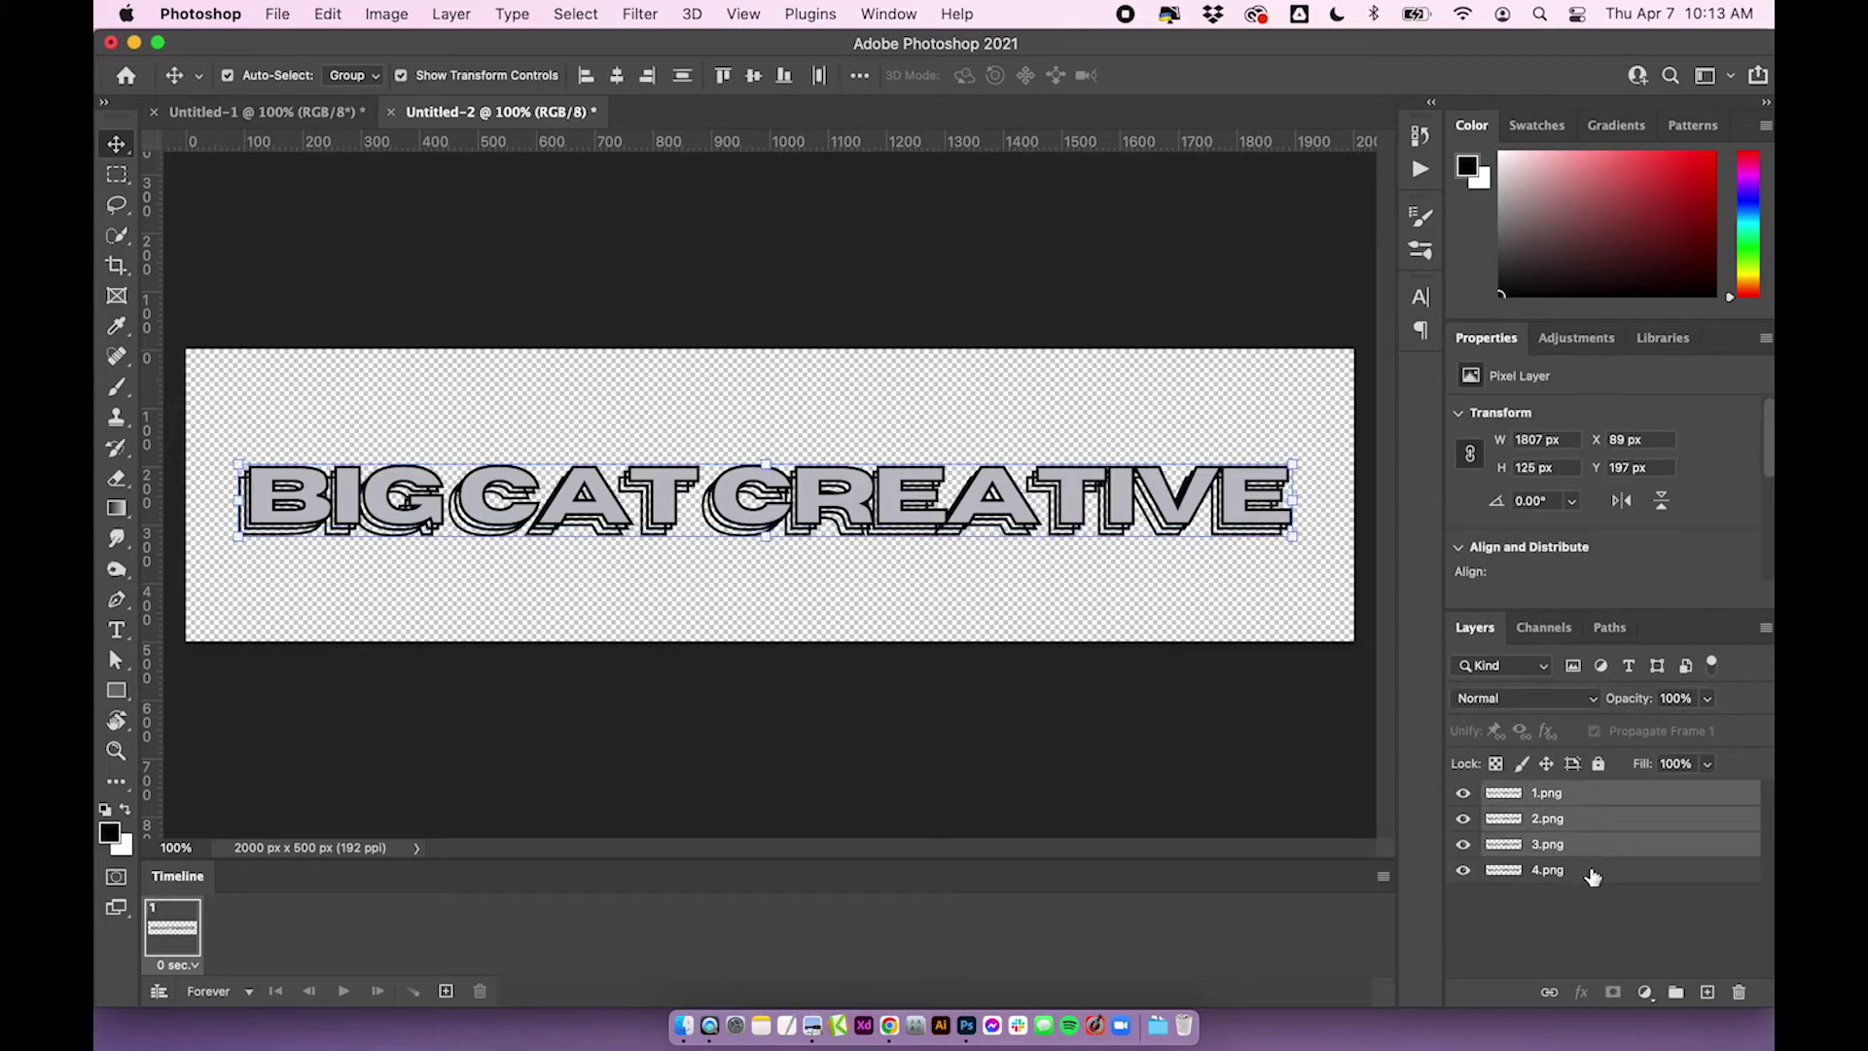
left_click(1592, 873, "shift")
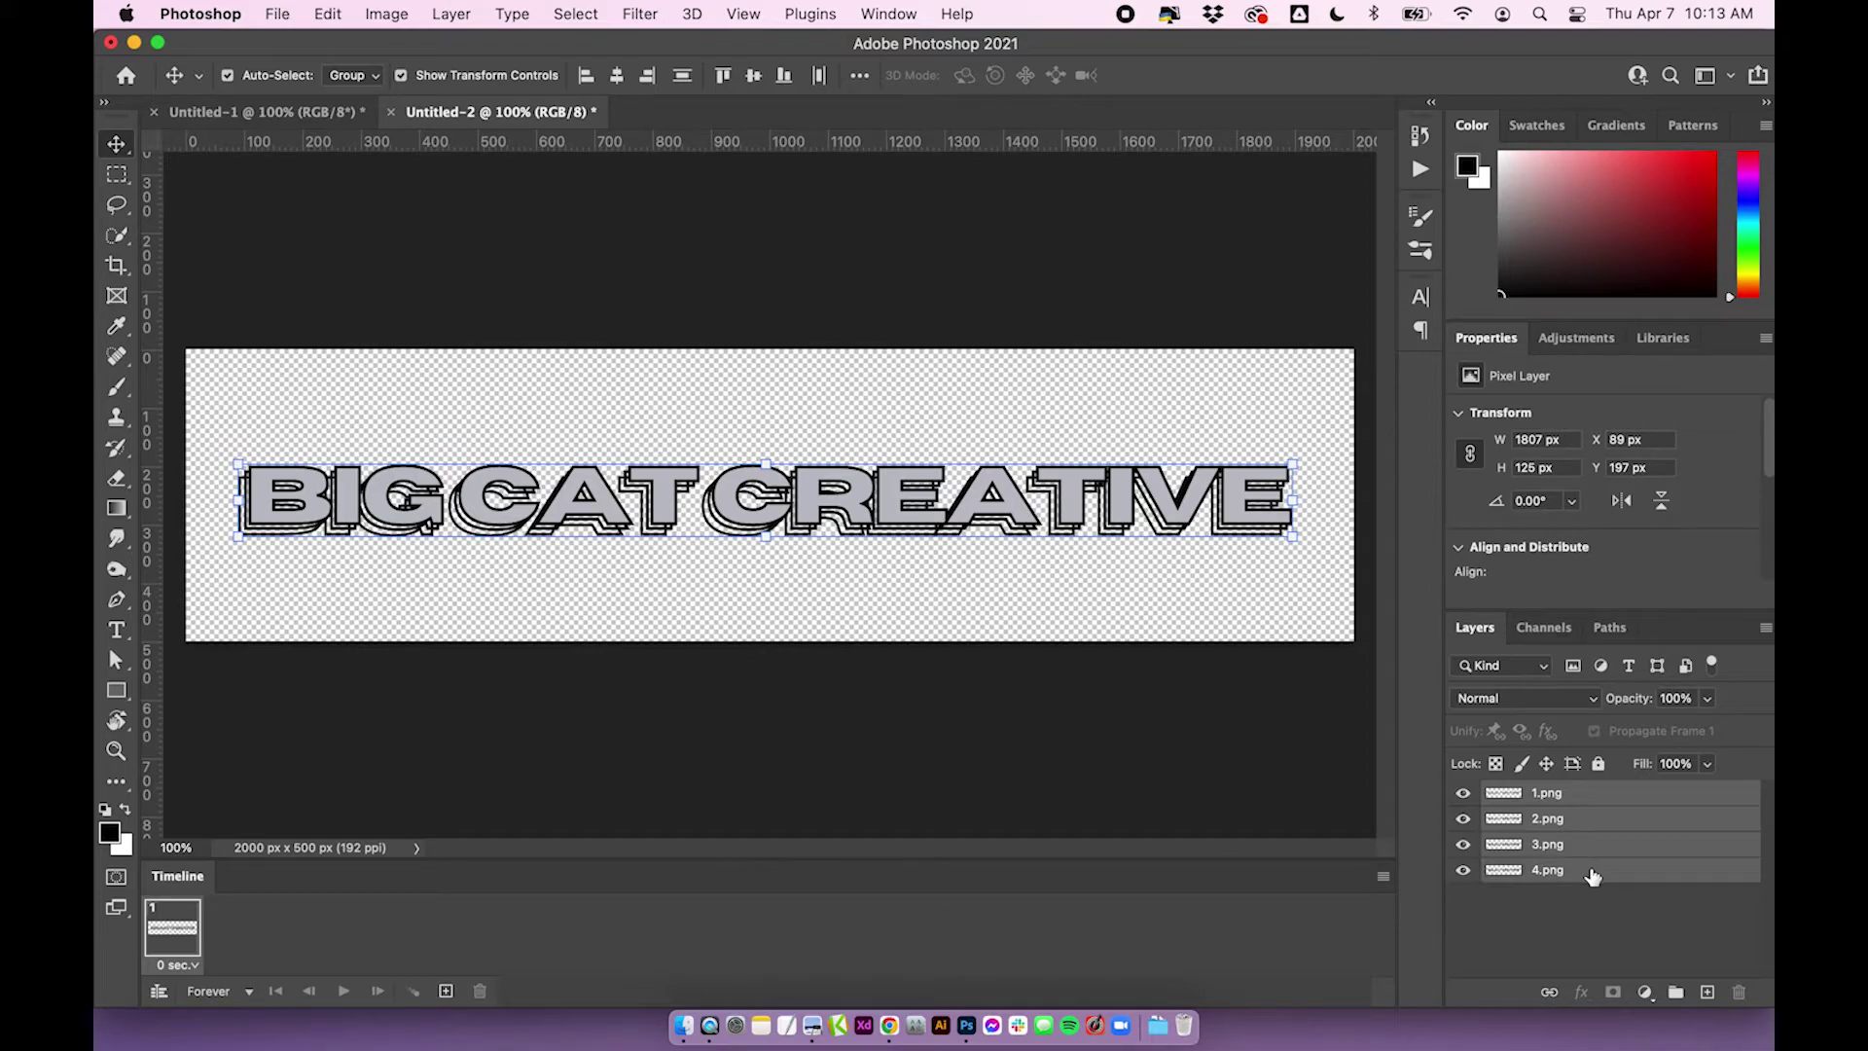
left_click(548, 12)
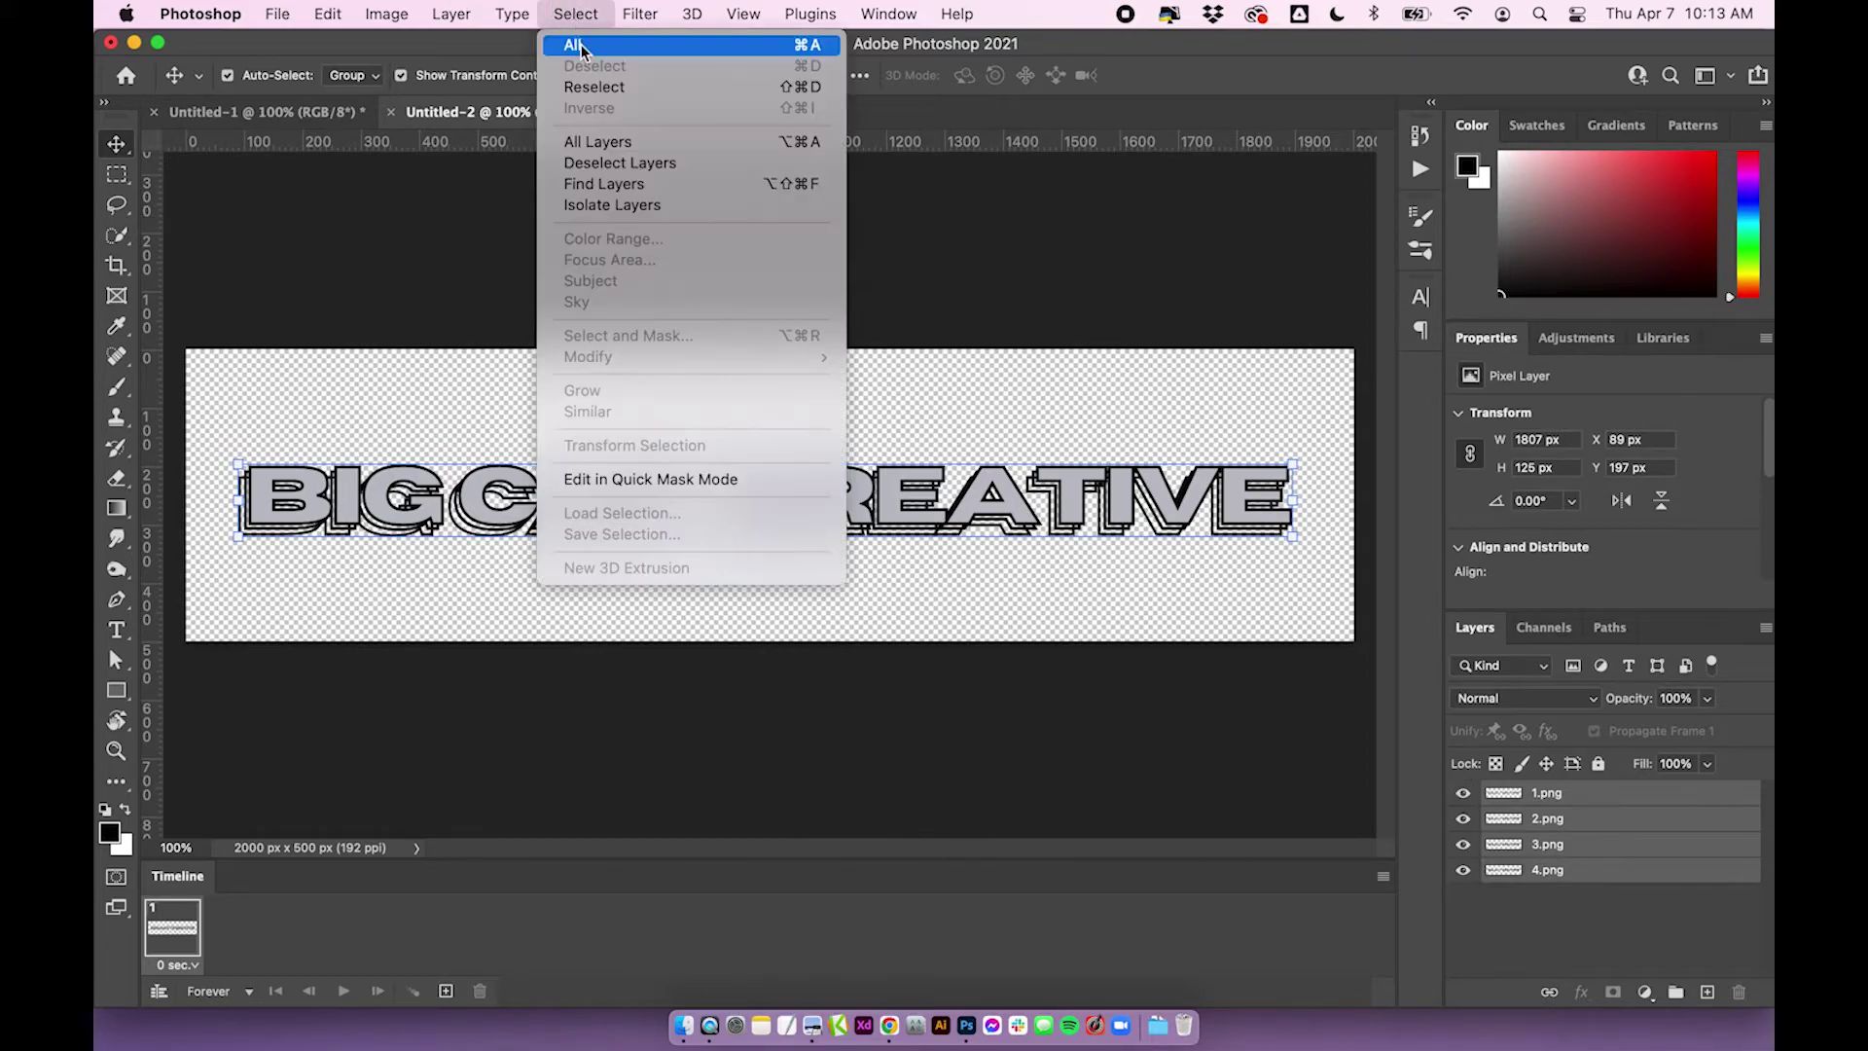
left_click(619, 144)
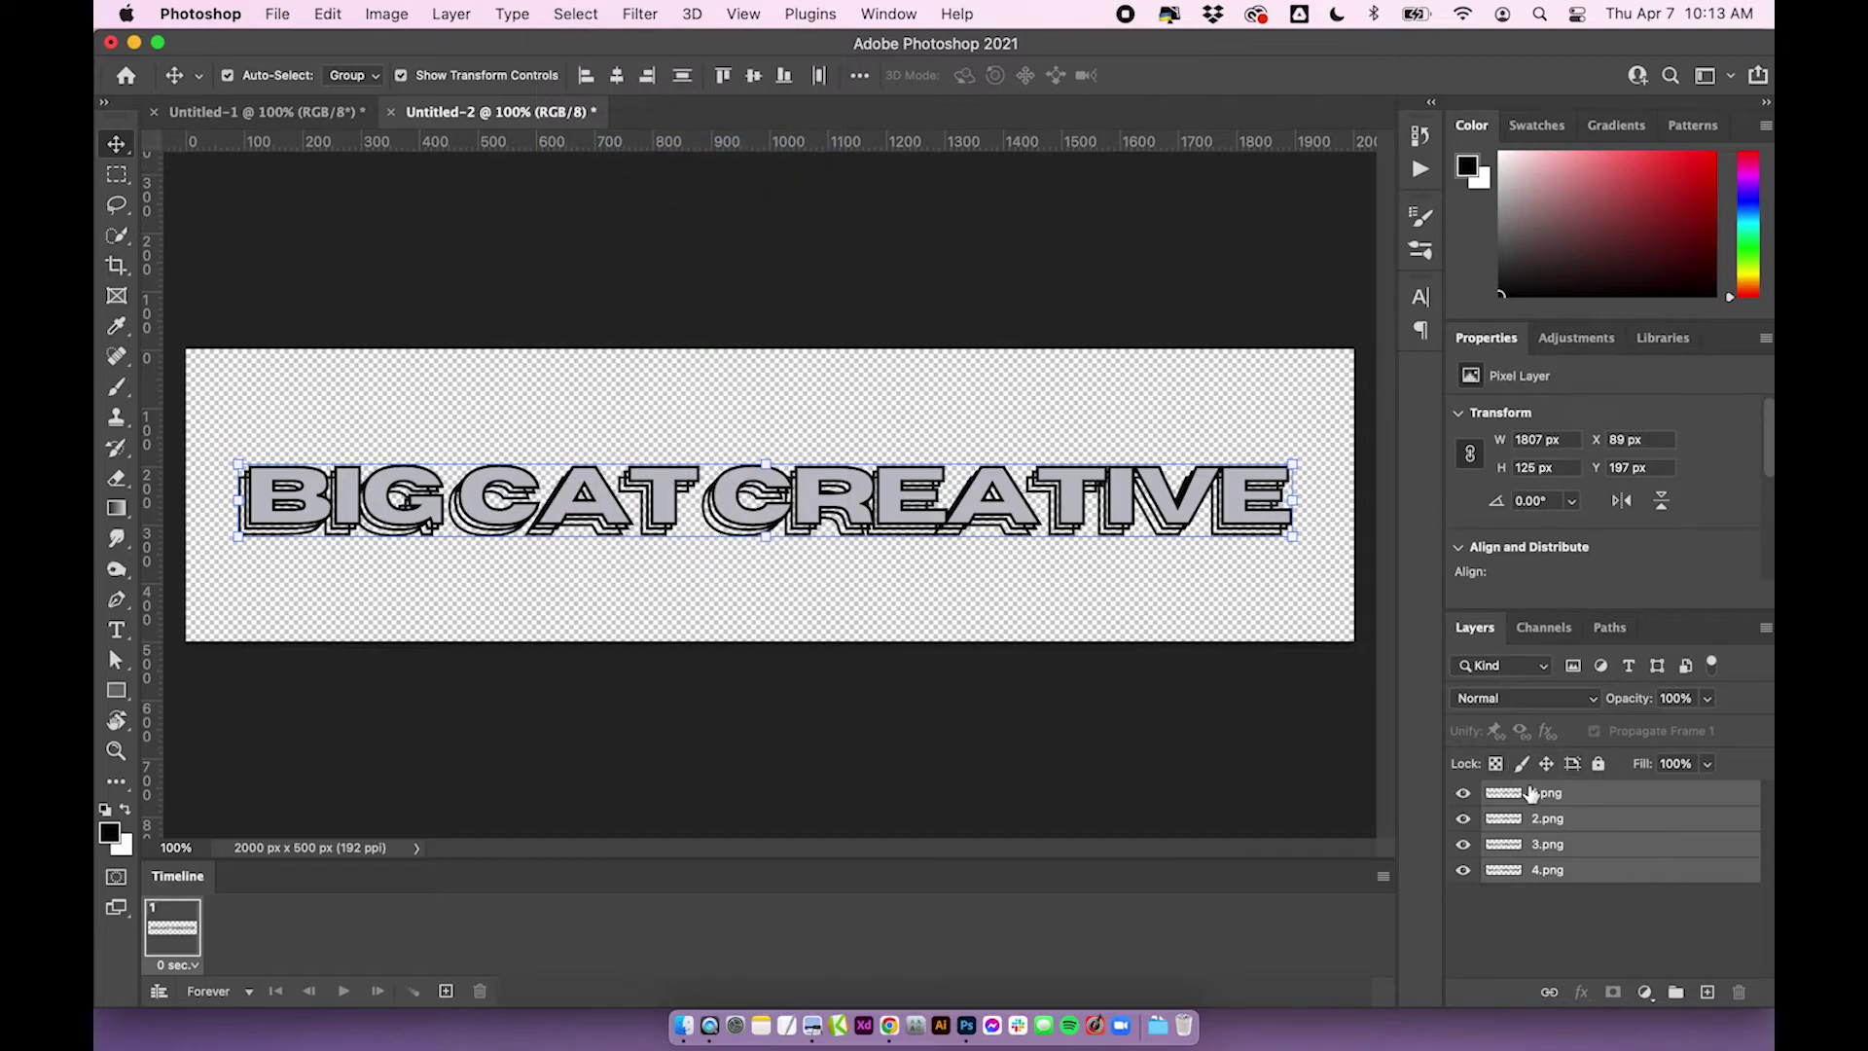
Enable creating a new layer for each new frame and make animation frames from the four layers
left_click(1385, 878)
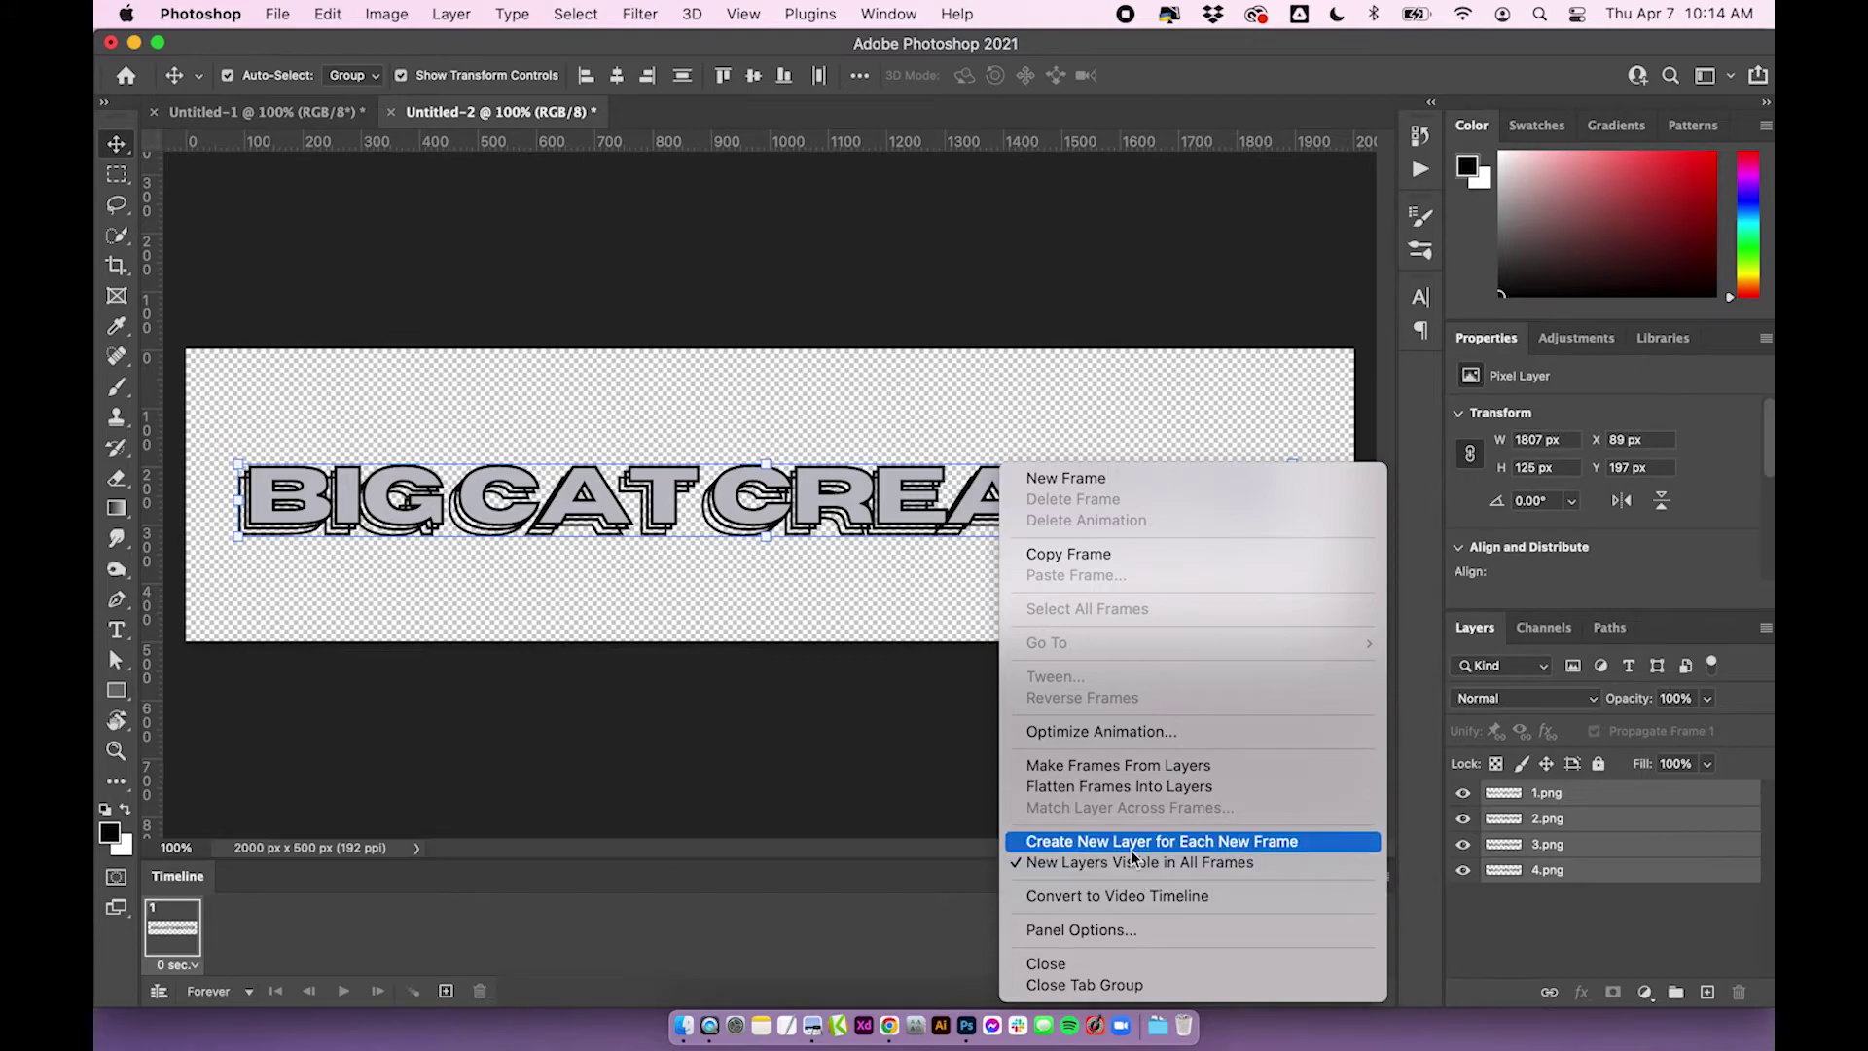
left_click(1080, 854)
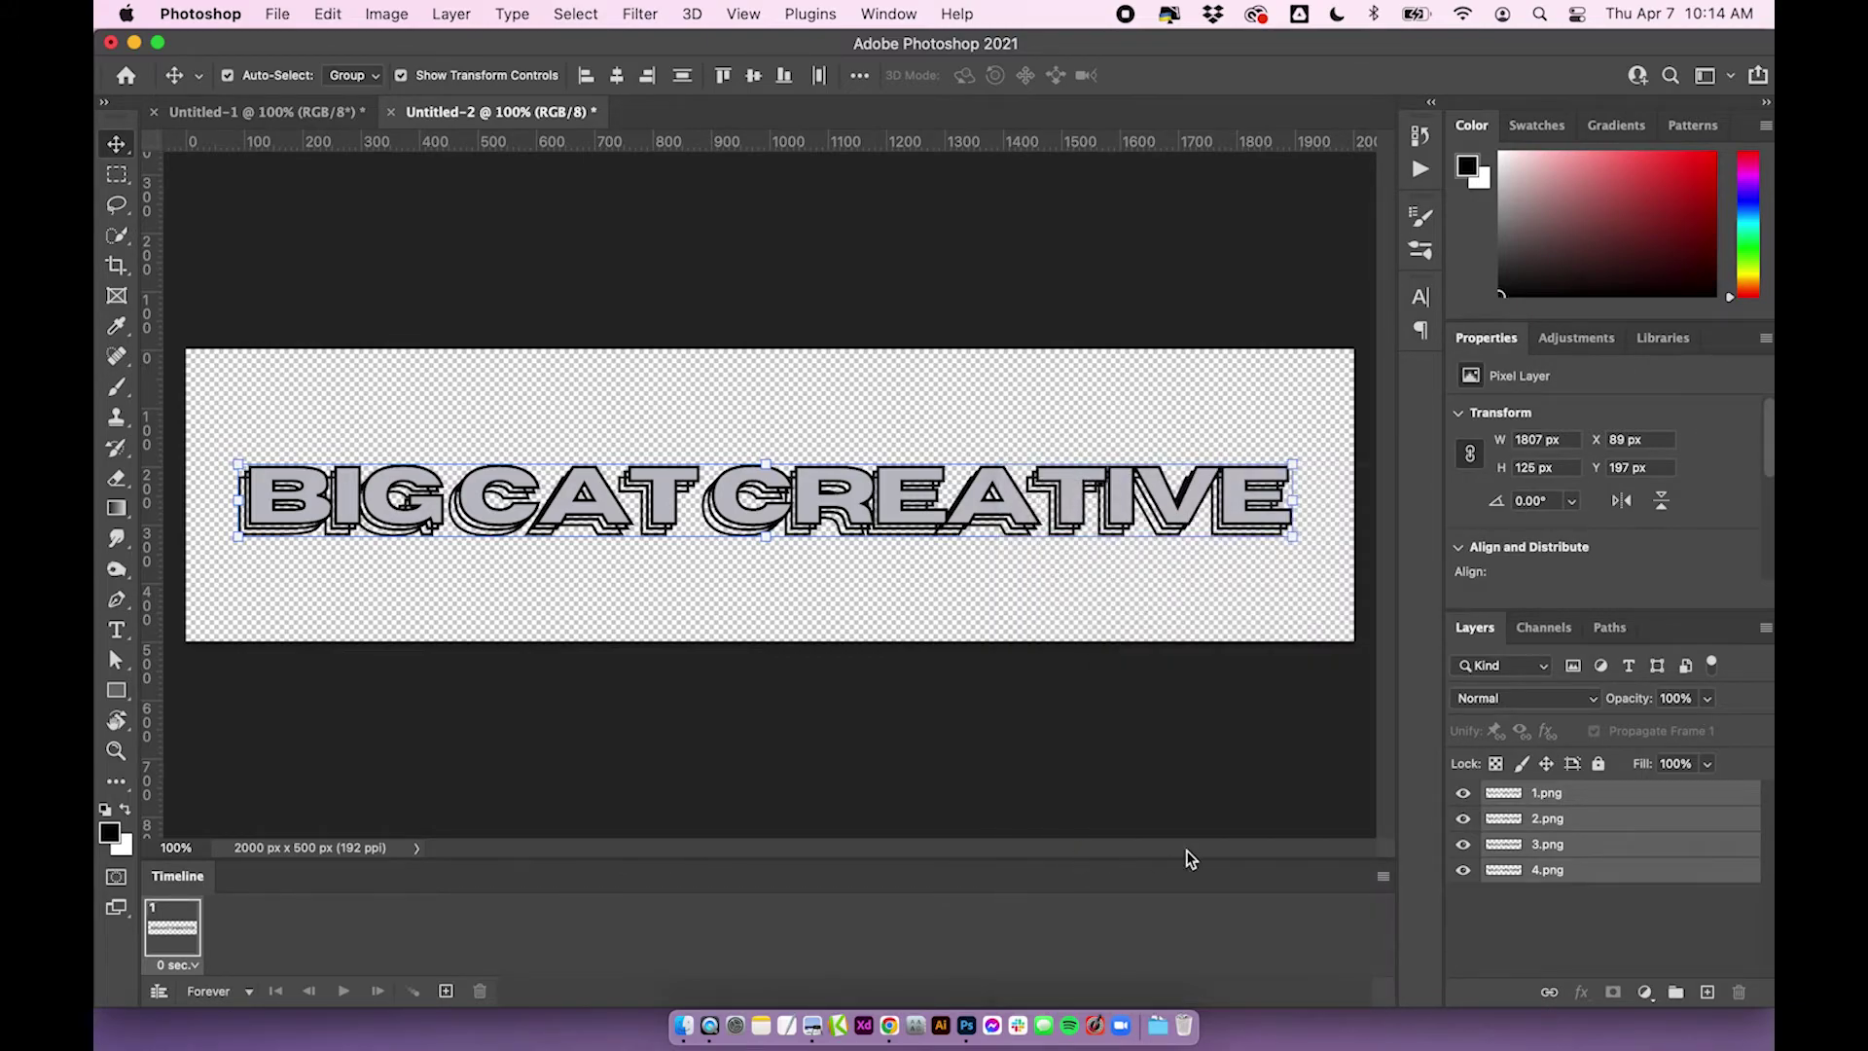
left_click(1383, 876)
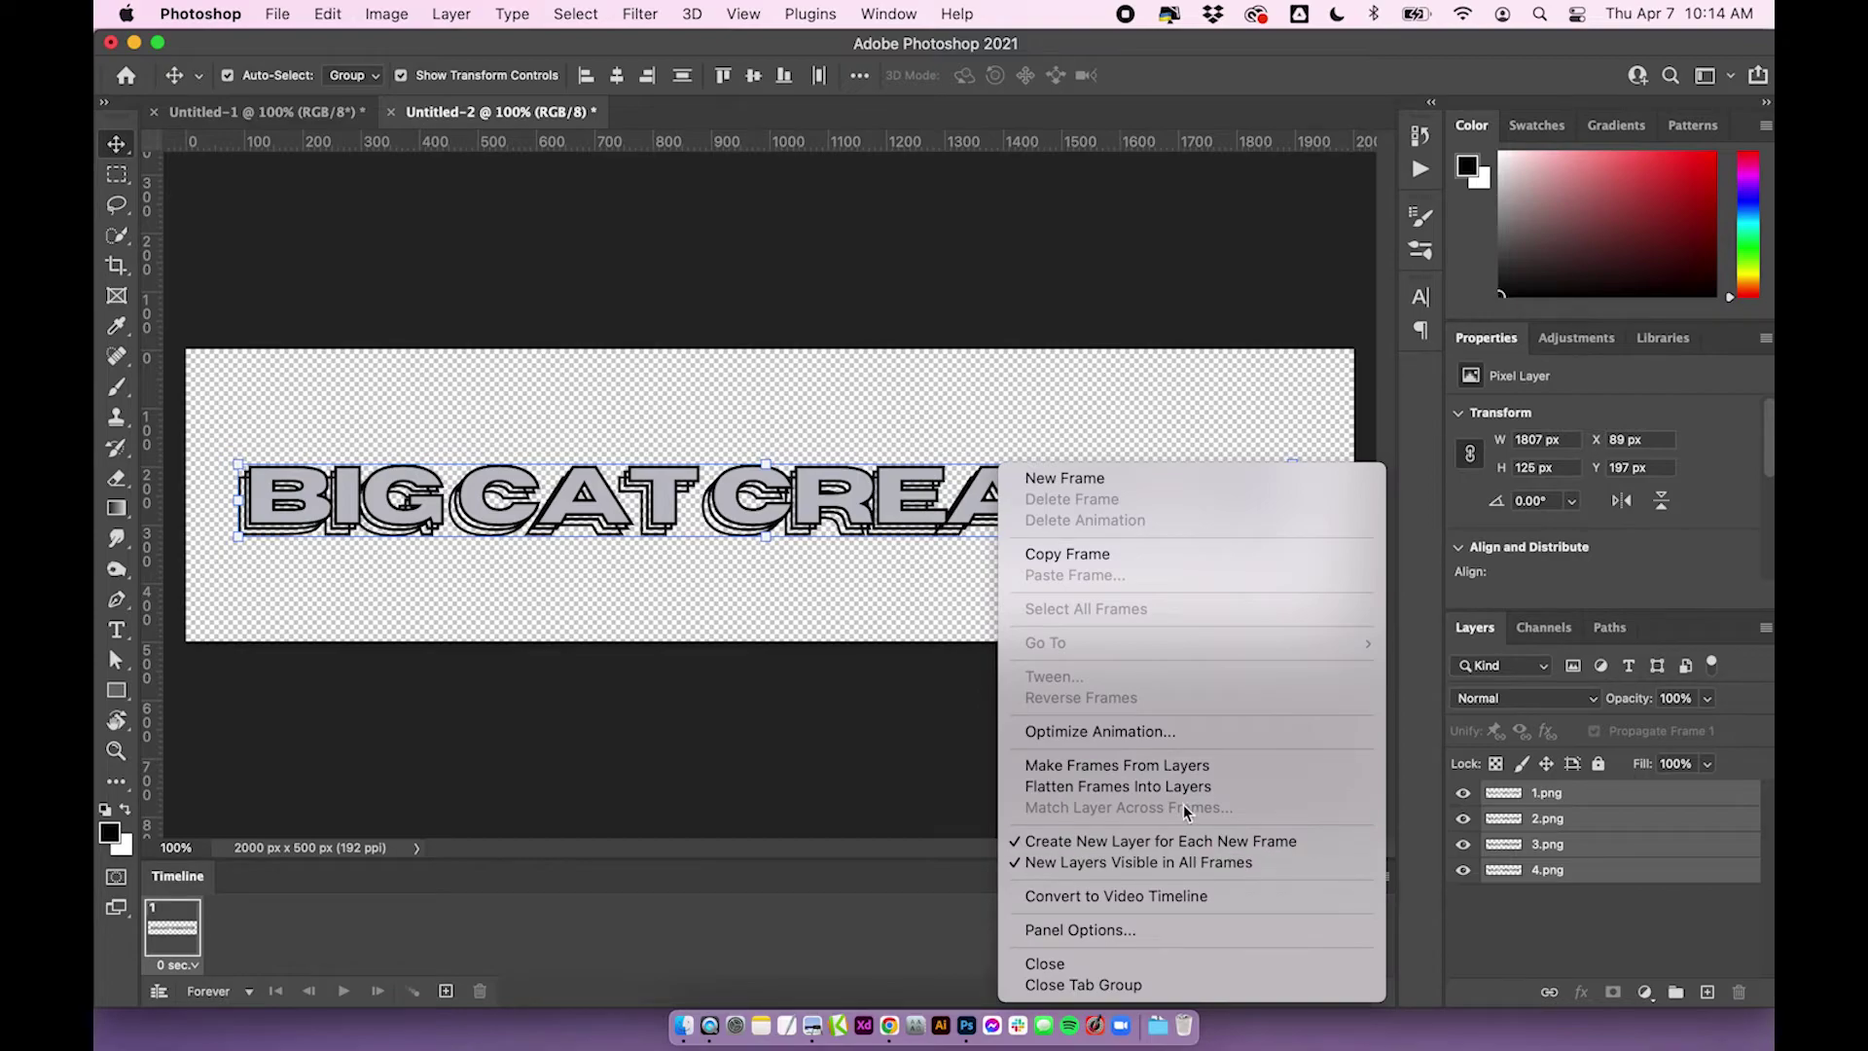
left_click(1228, 769)
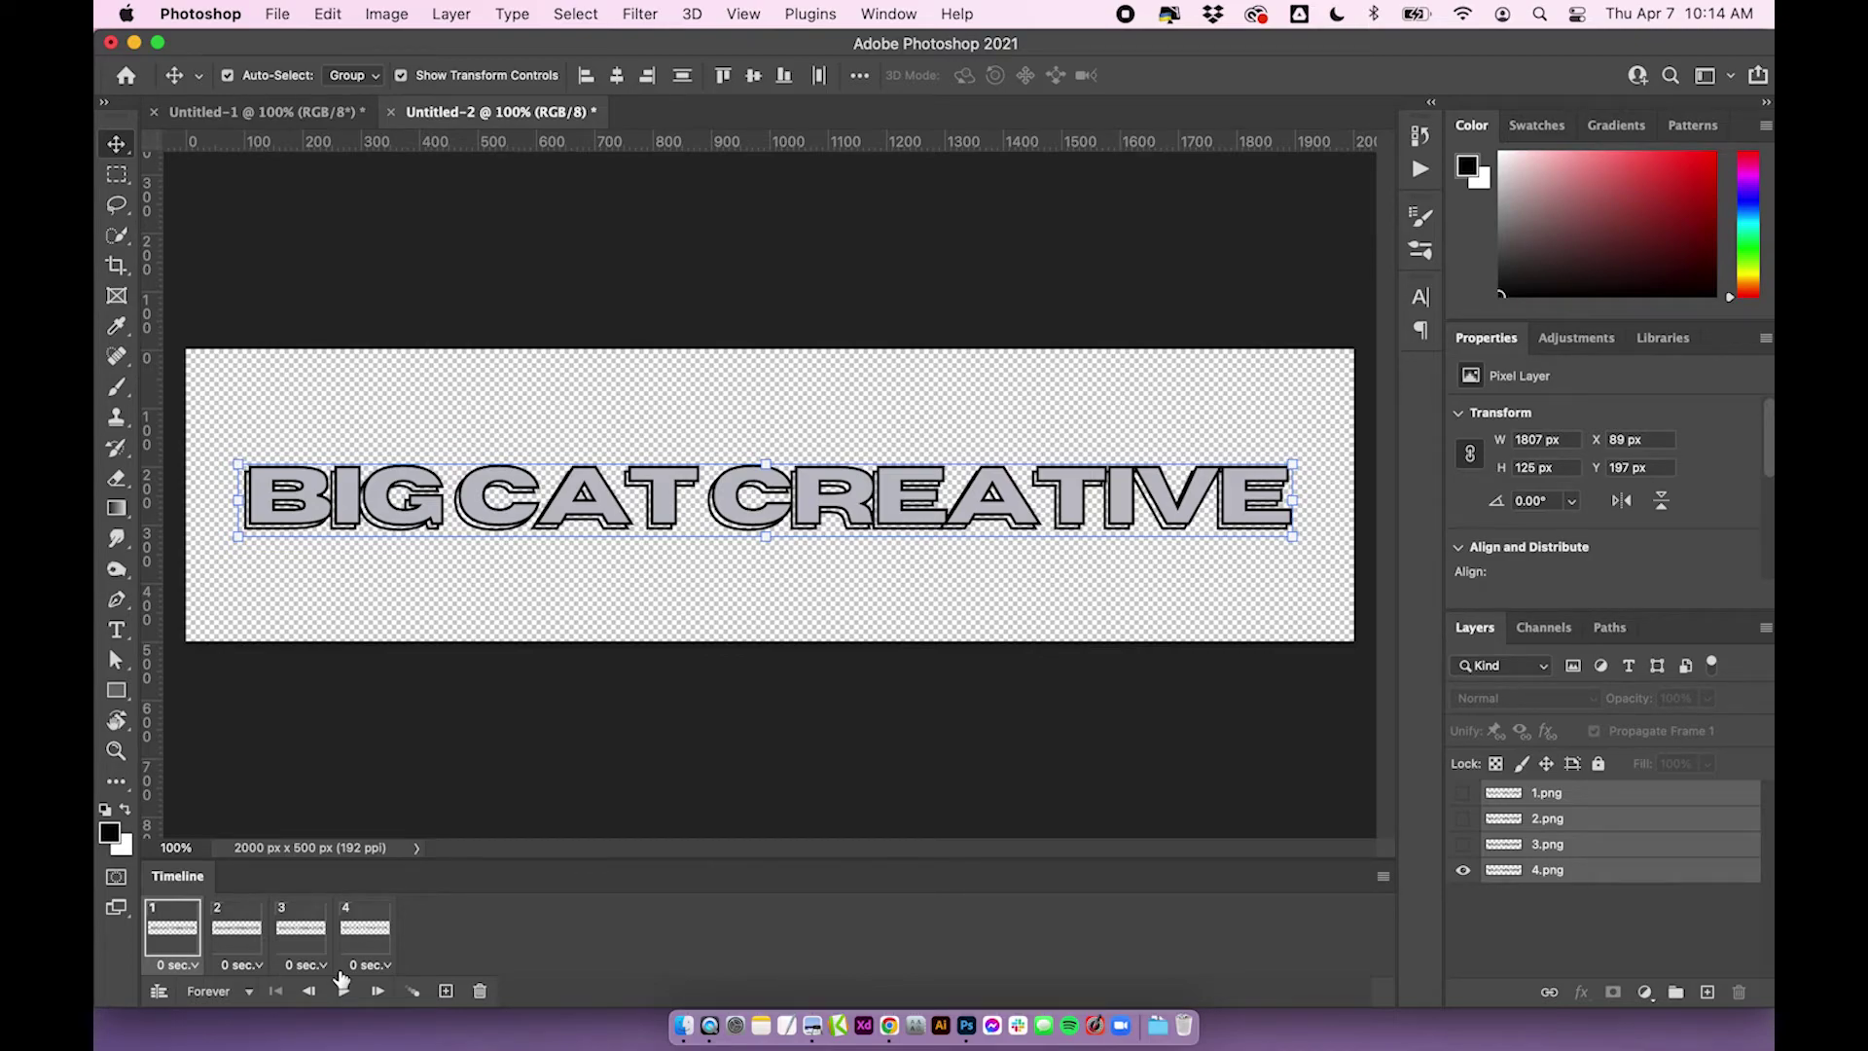
left_click(197, 968)
left_click(220, 790)
left_click(302, 964)
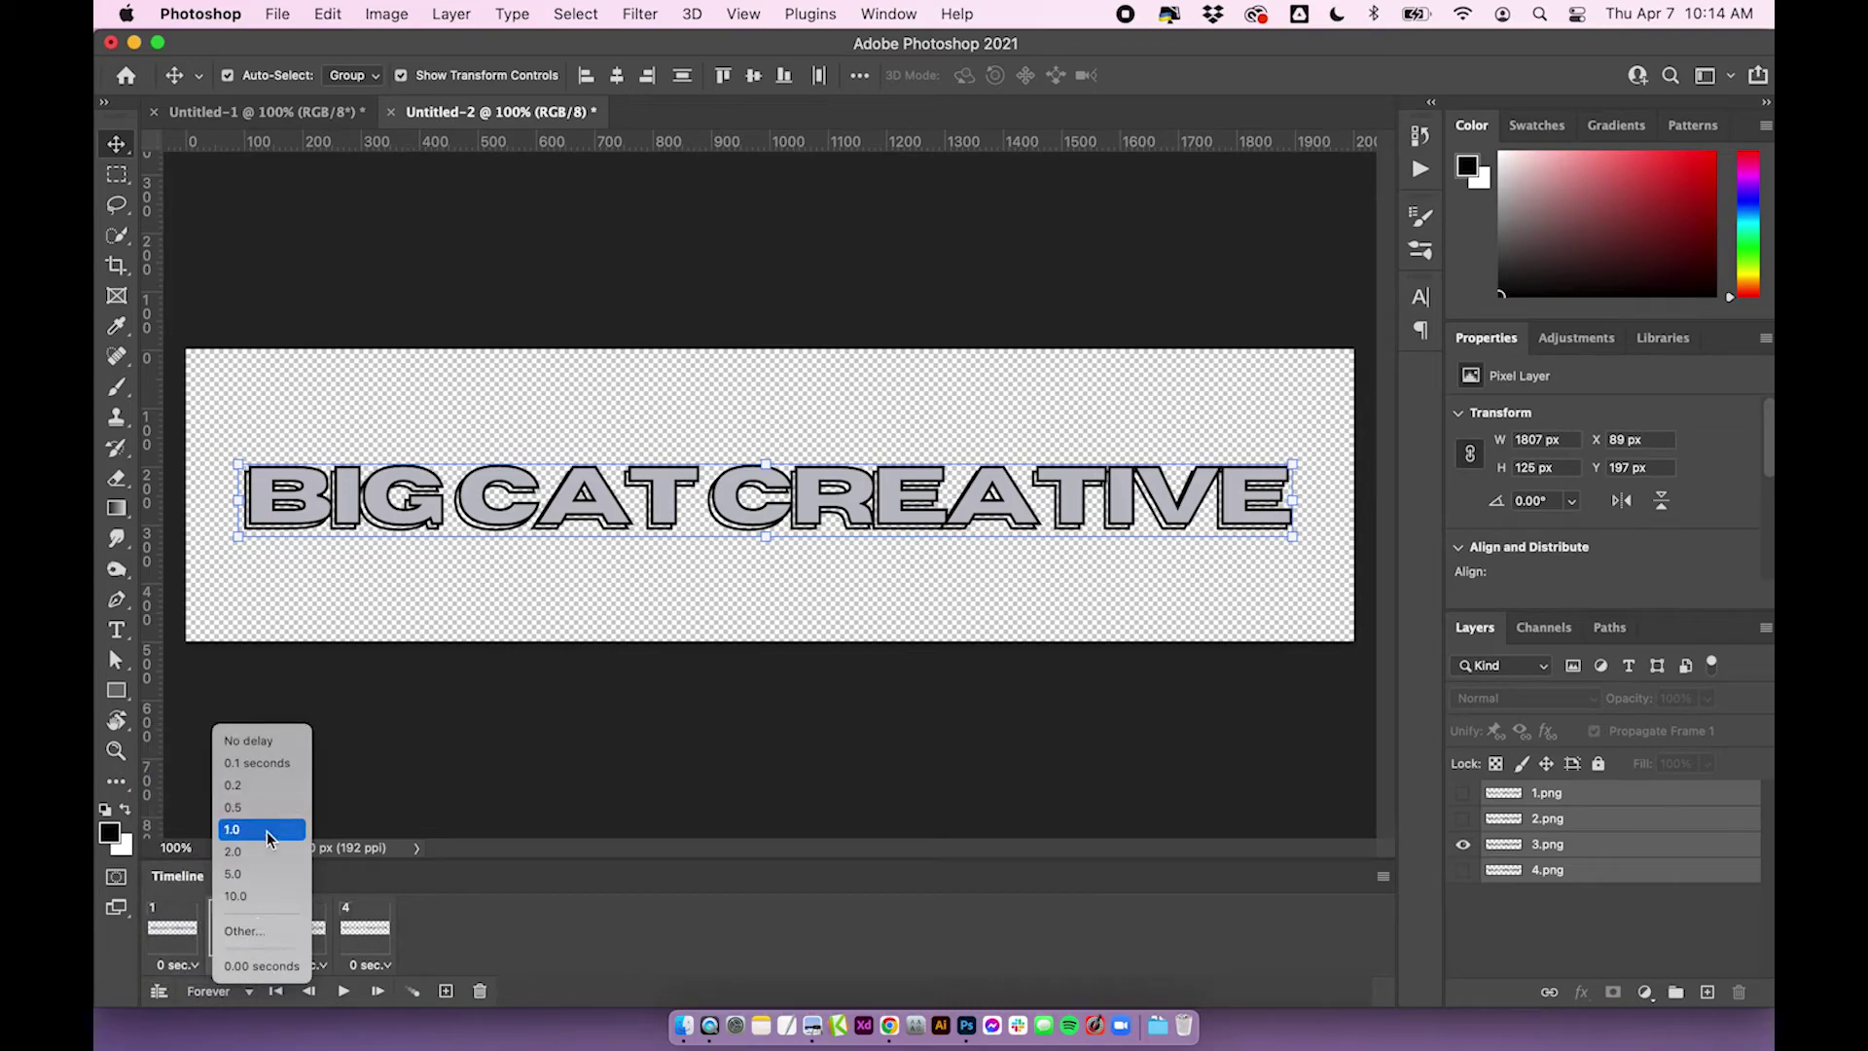
left_click(440, 951)
Select all four animation frames and set their delay to 0.5 seconds
left_click(187, 942)
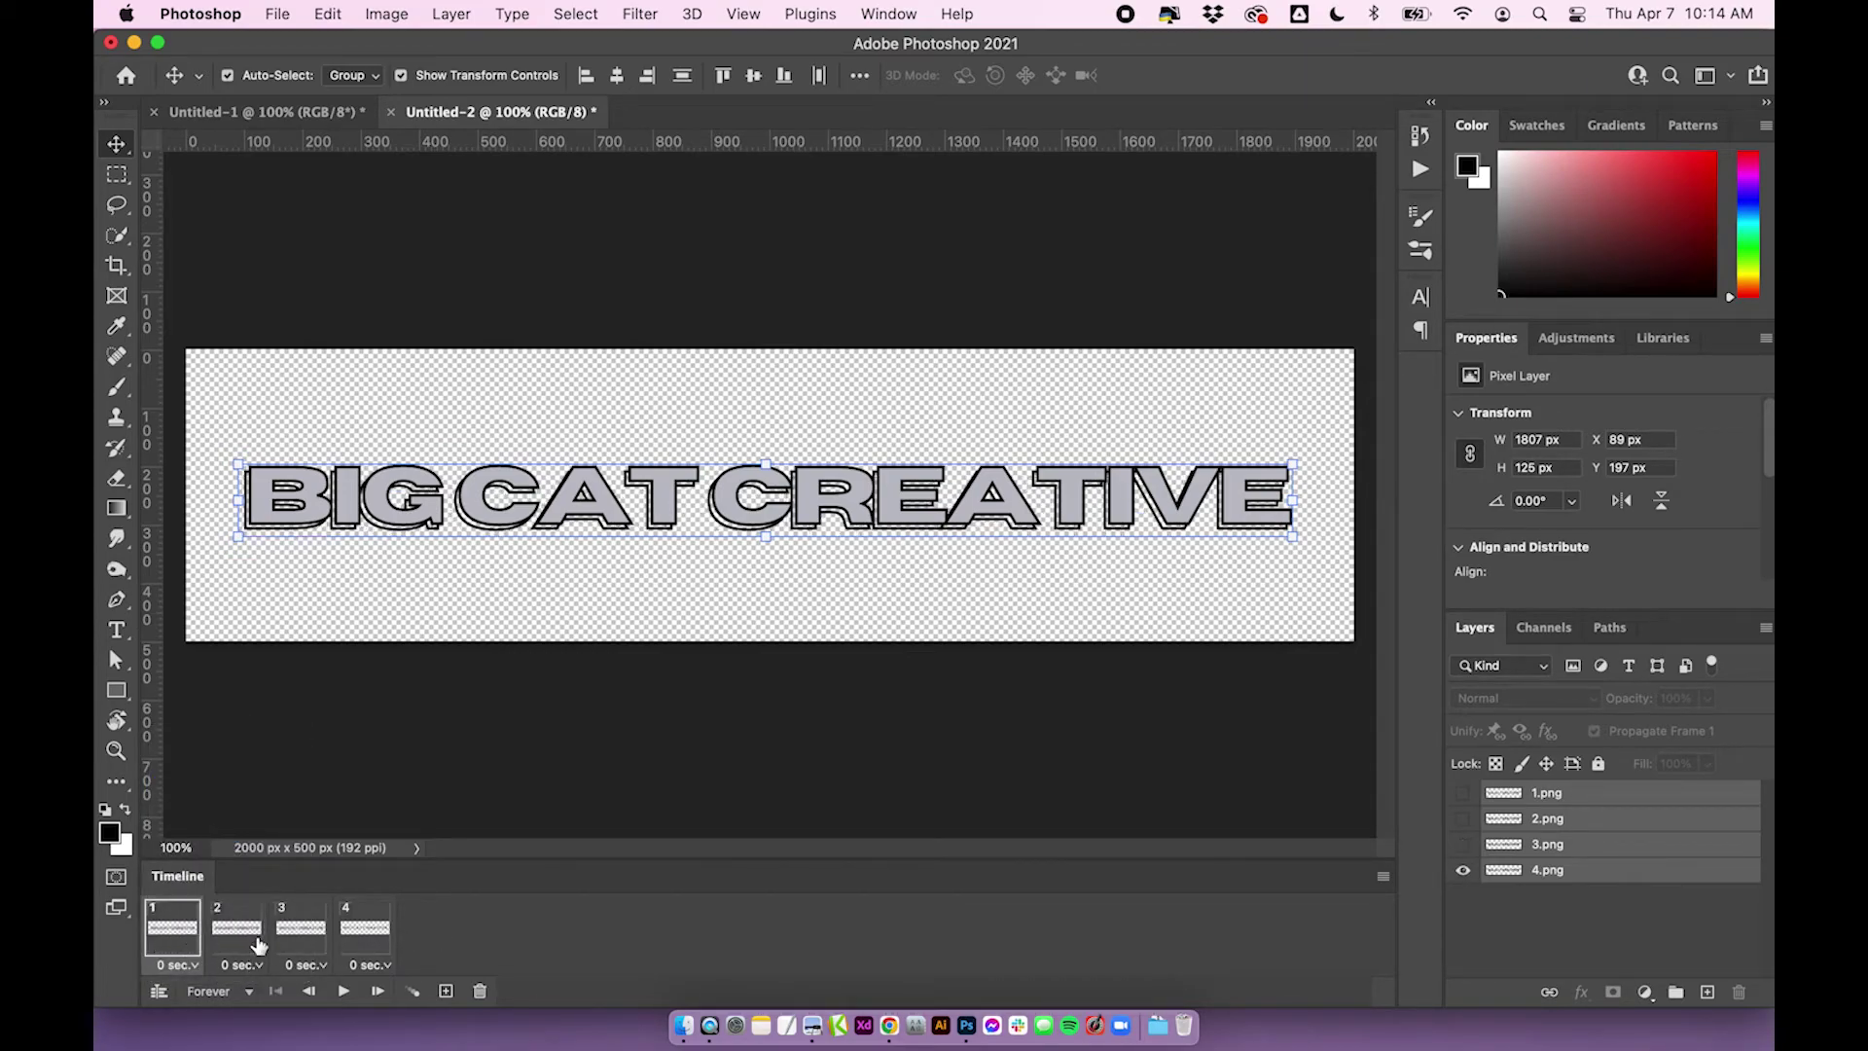
left_click(366, 949, "shift")
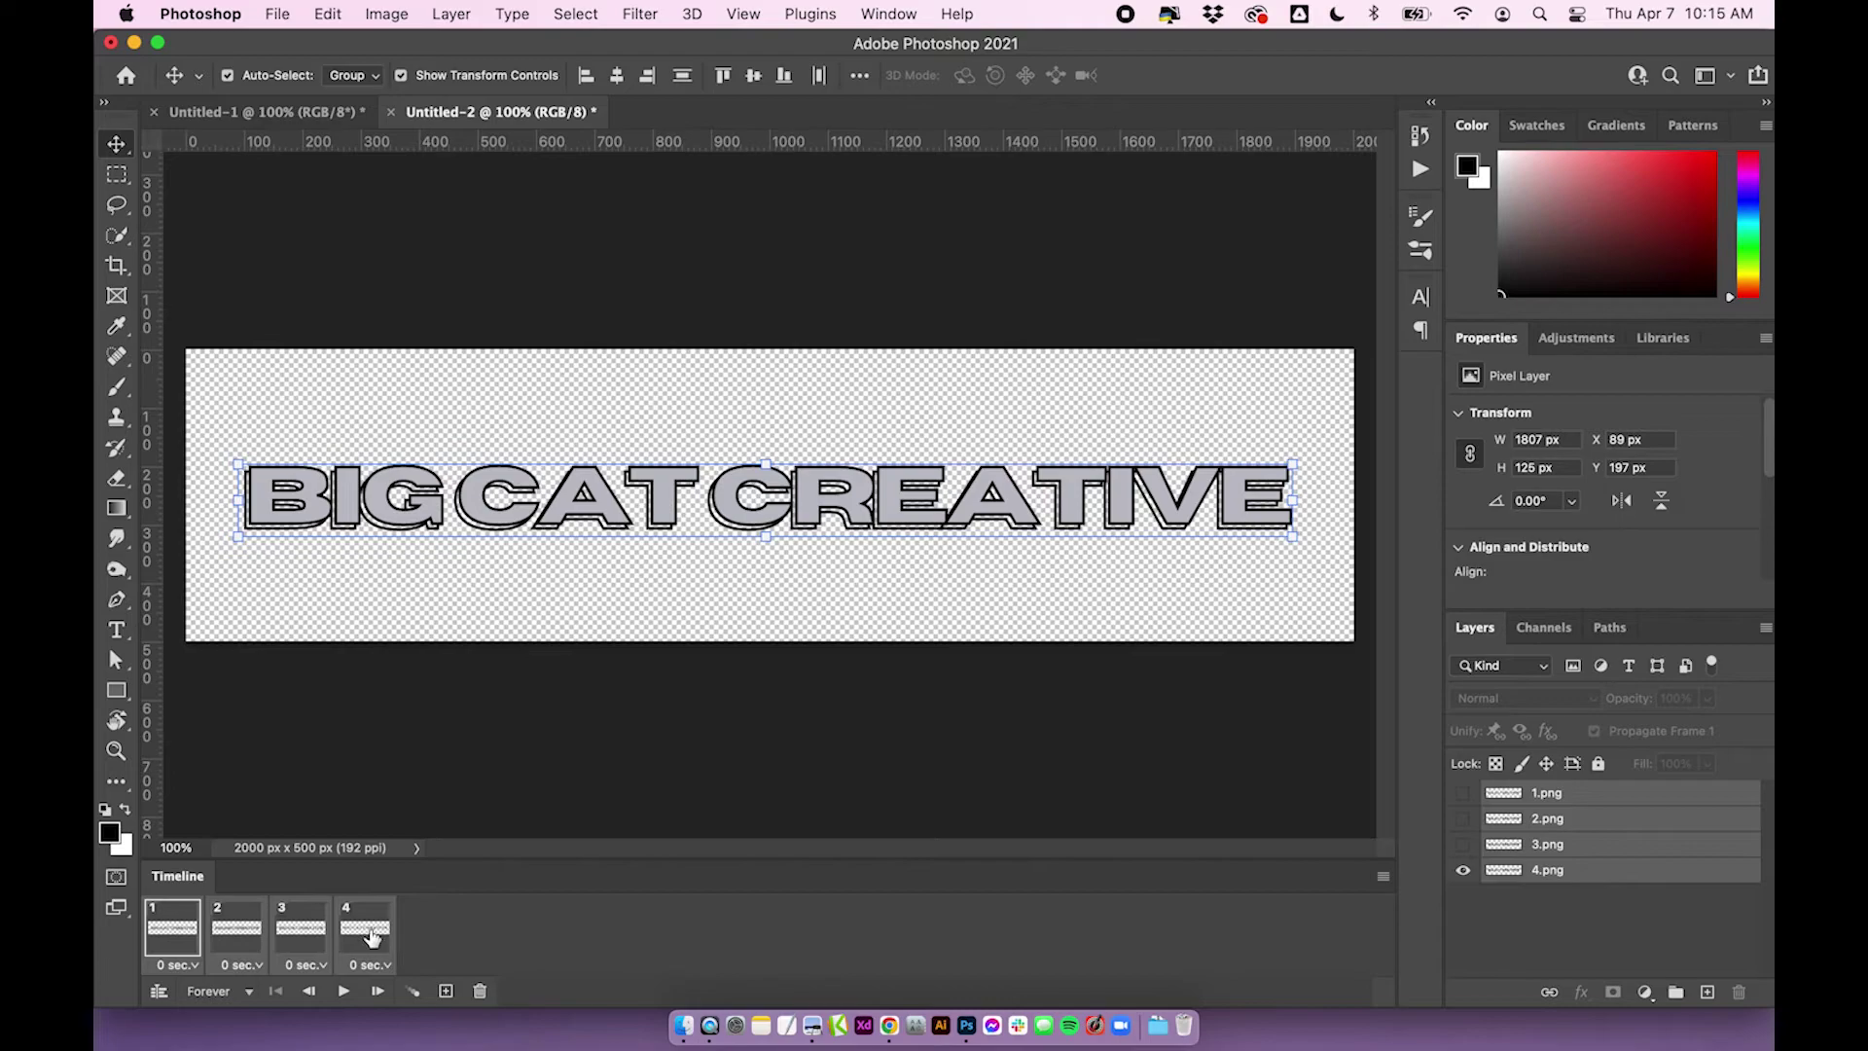
left_click(196, 965)
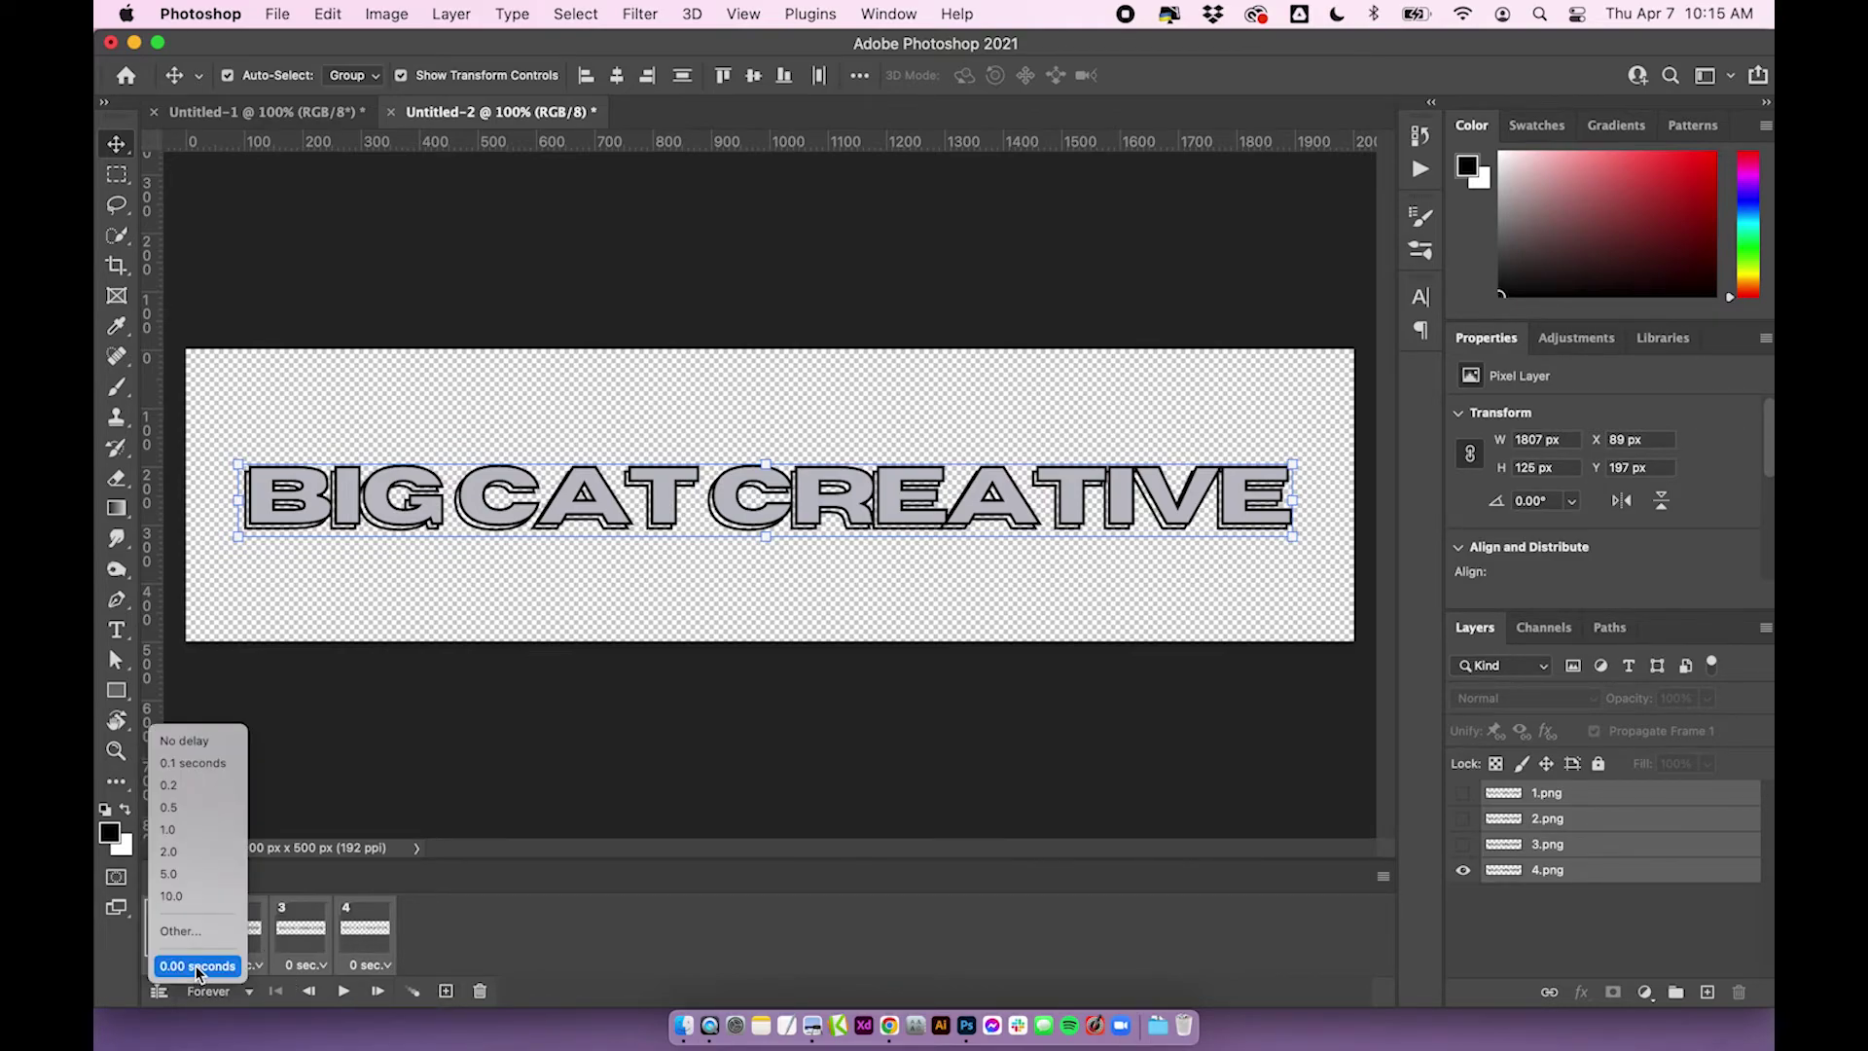
left_click(167, 825)
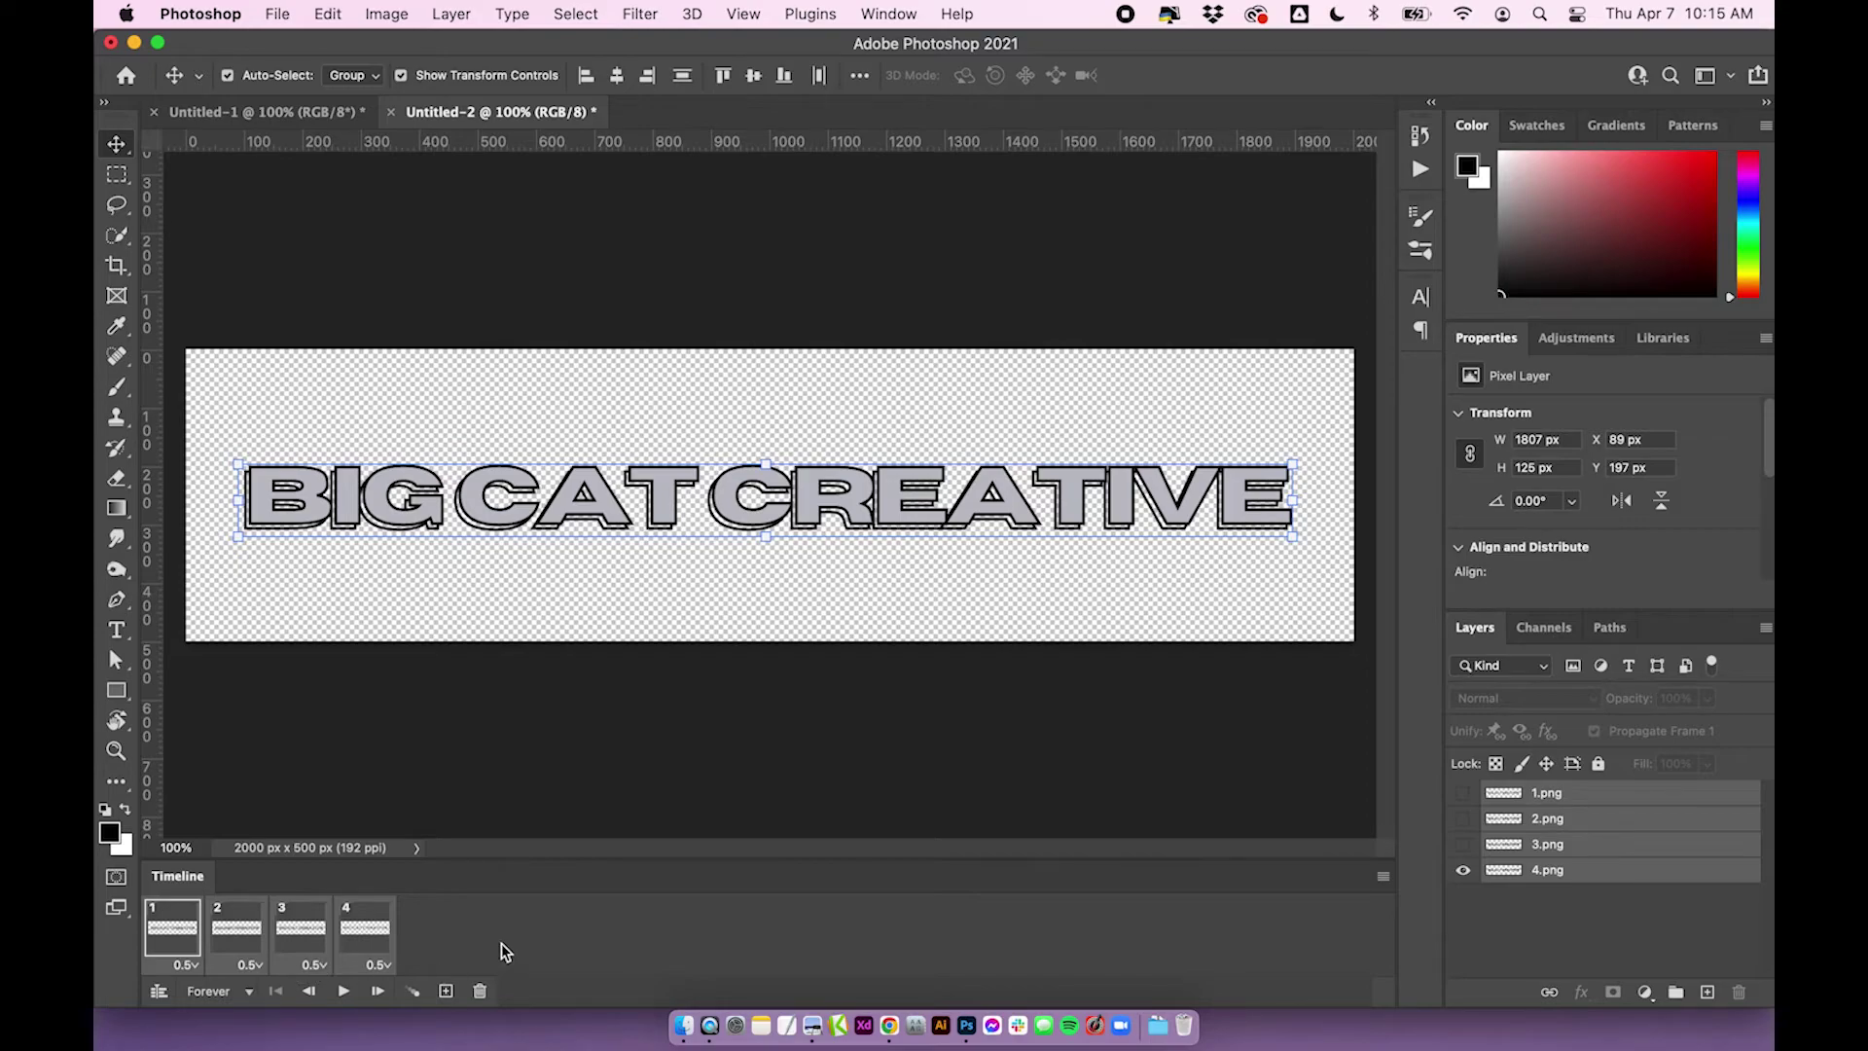
Set the animation's looping to Forever and play it back as a preview
left_click(219, 990)
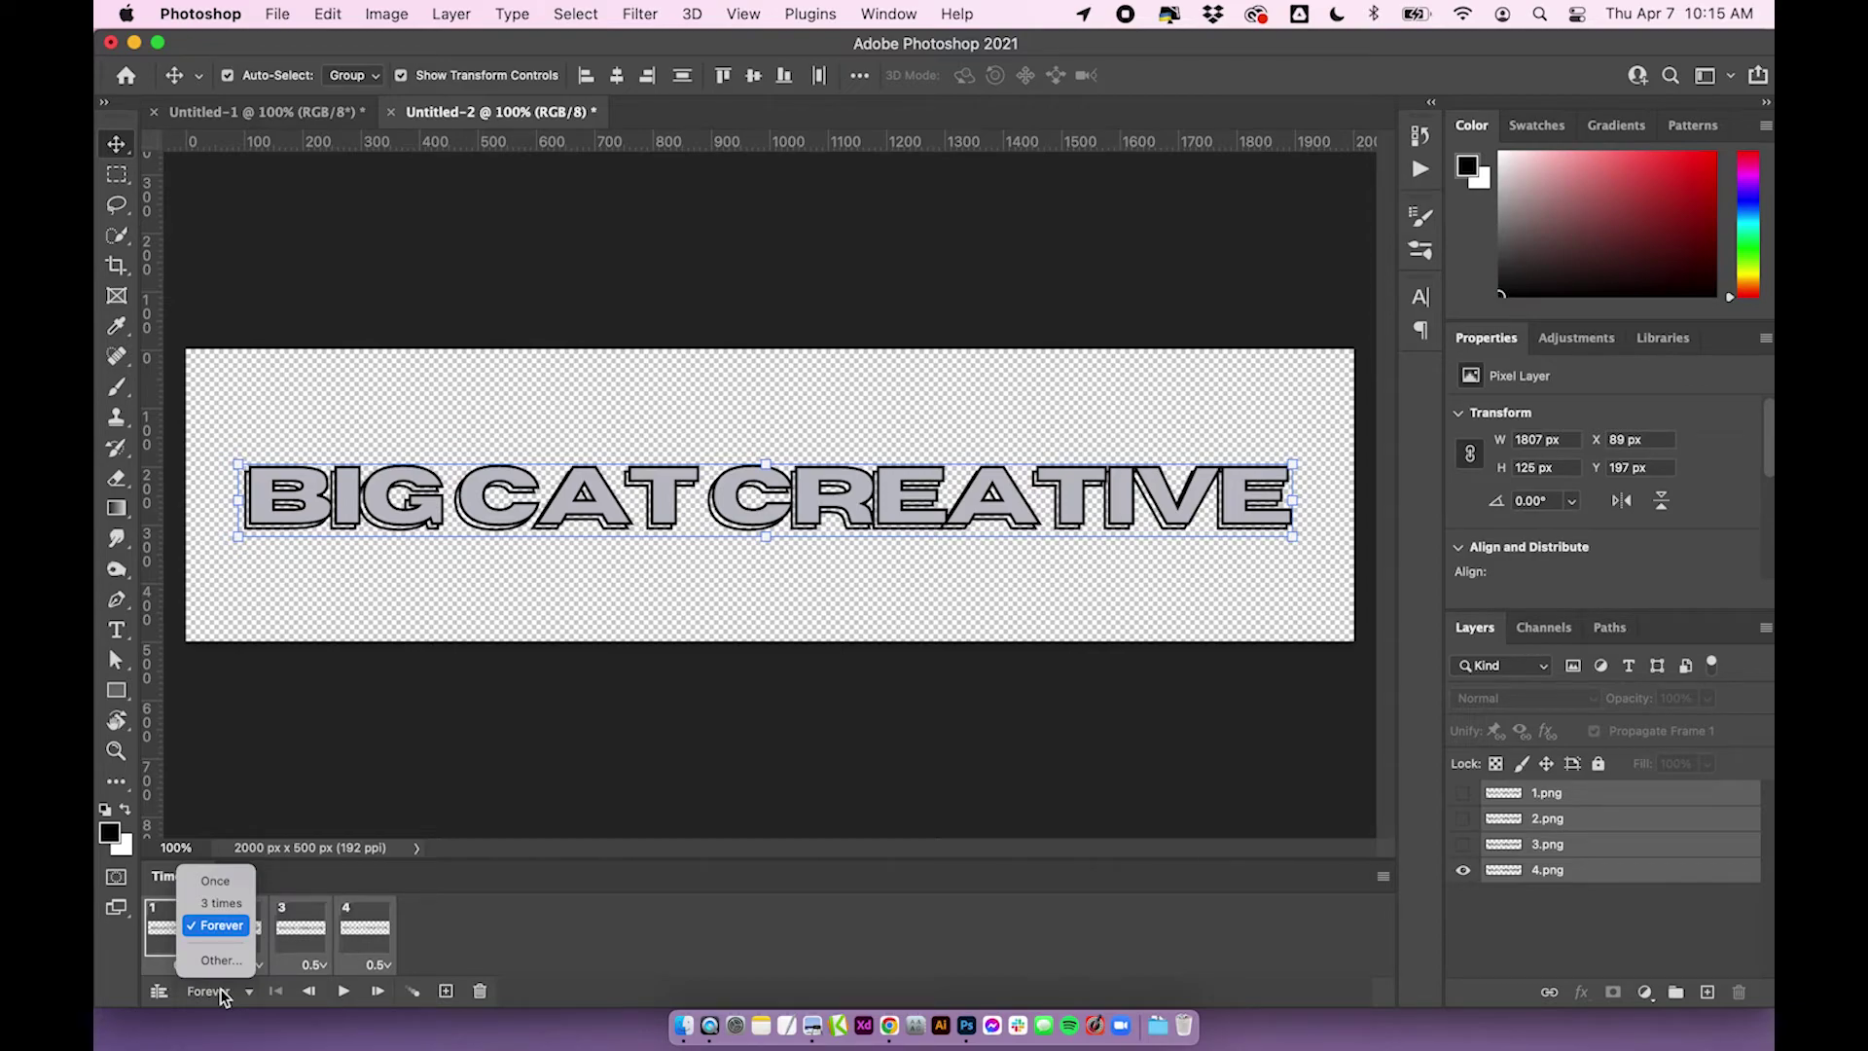
left_click(226, 927)
left_click(215, 991)
left_click(513, 929)
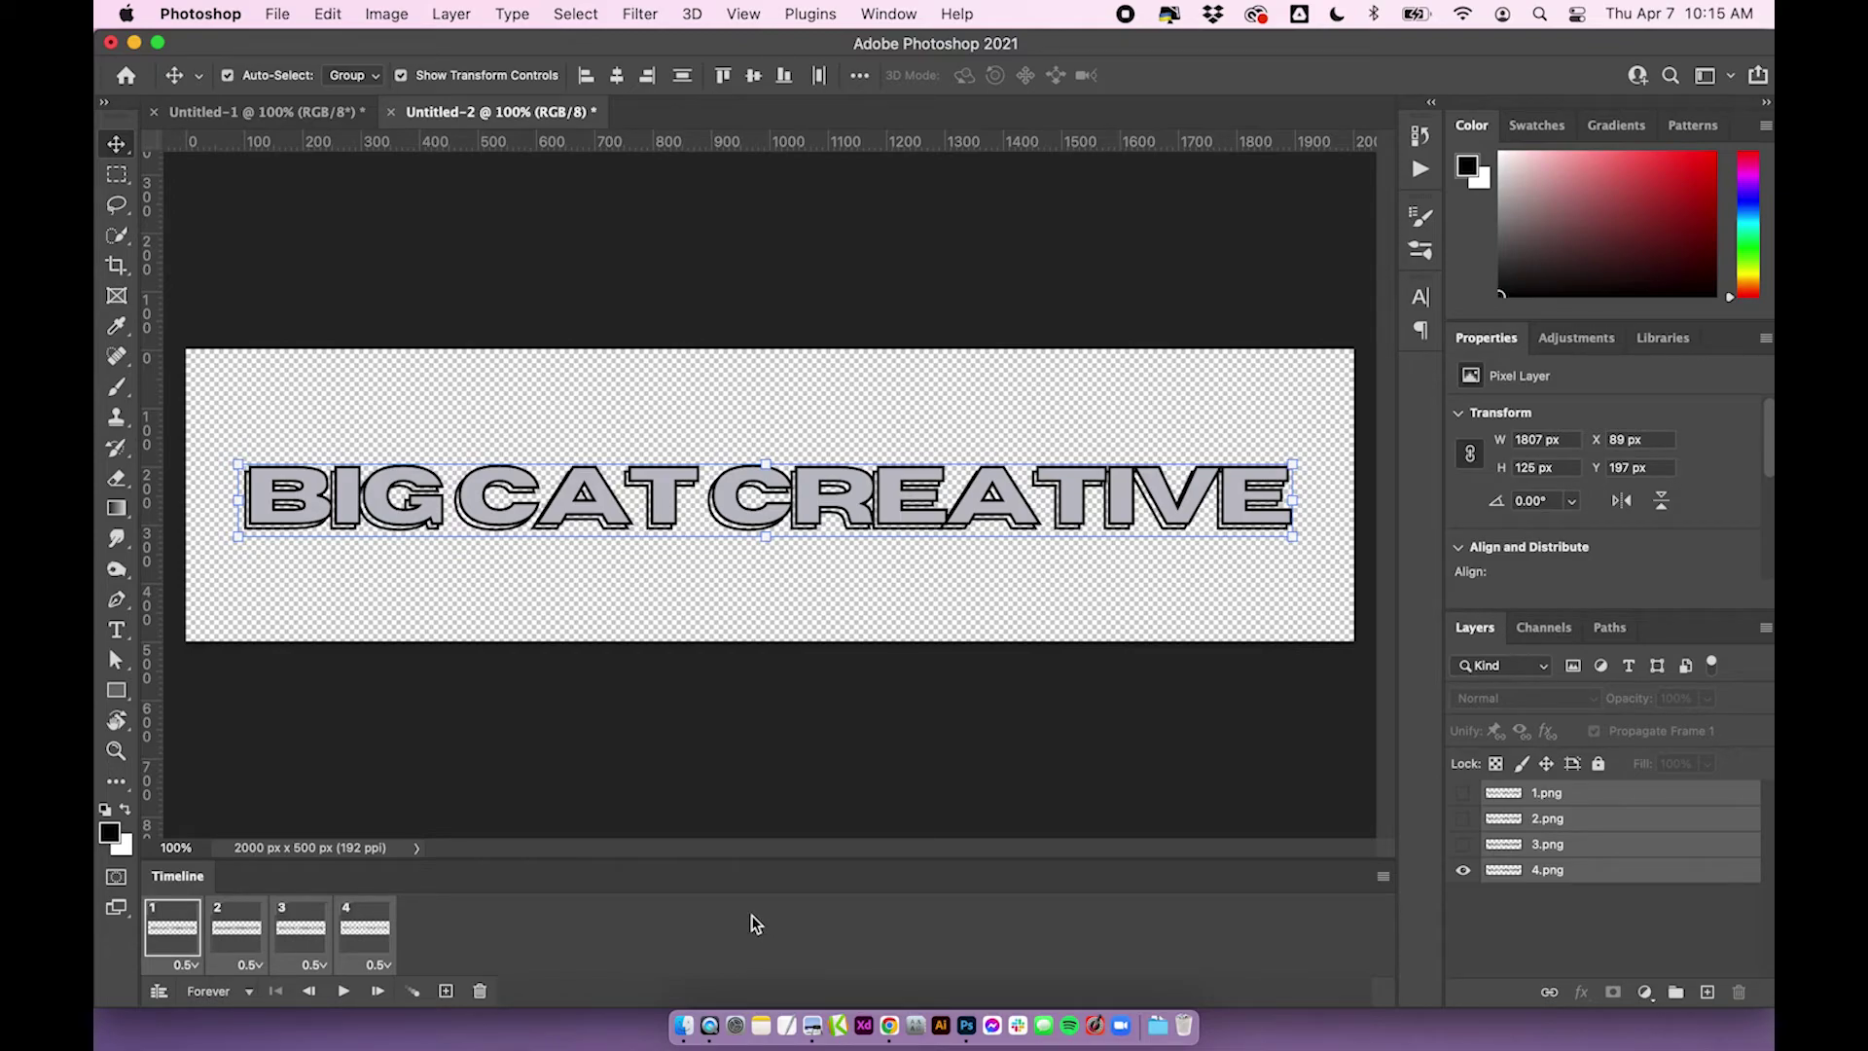
left_click(344, 1000)
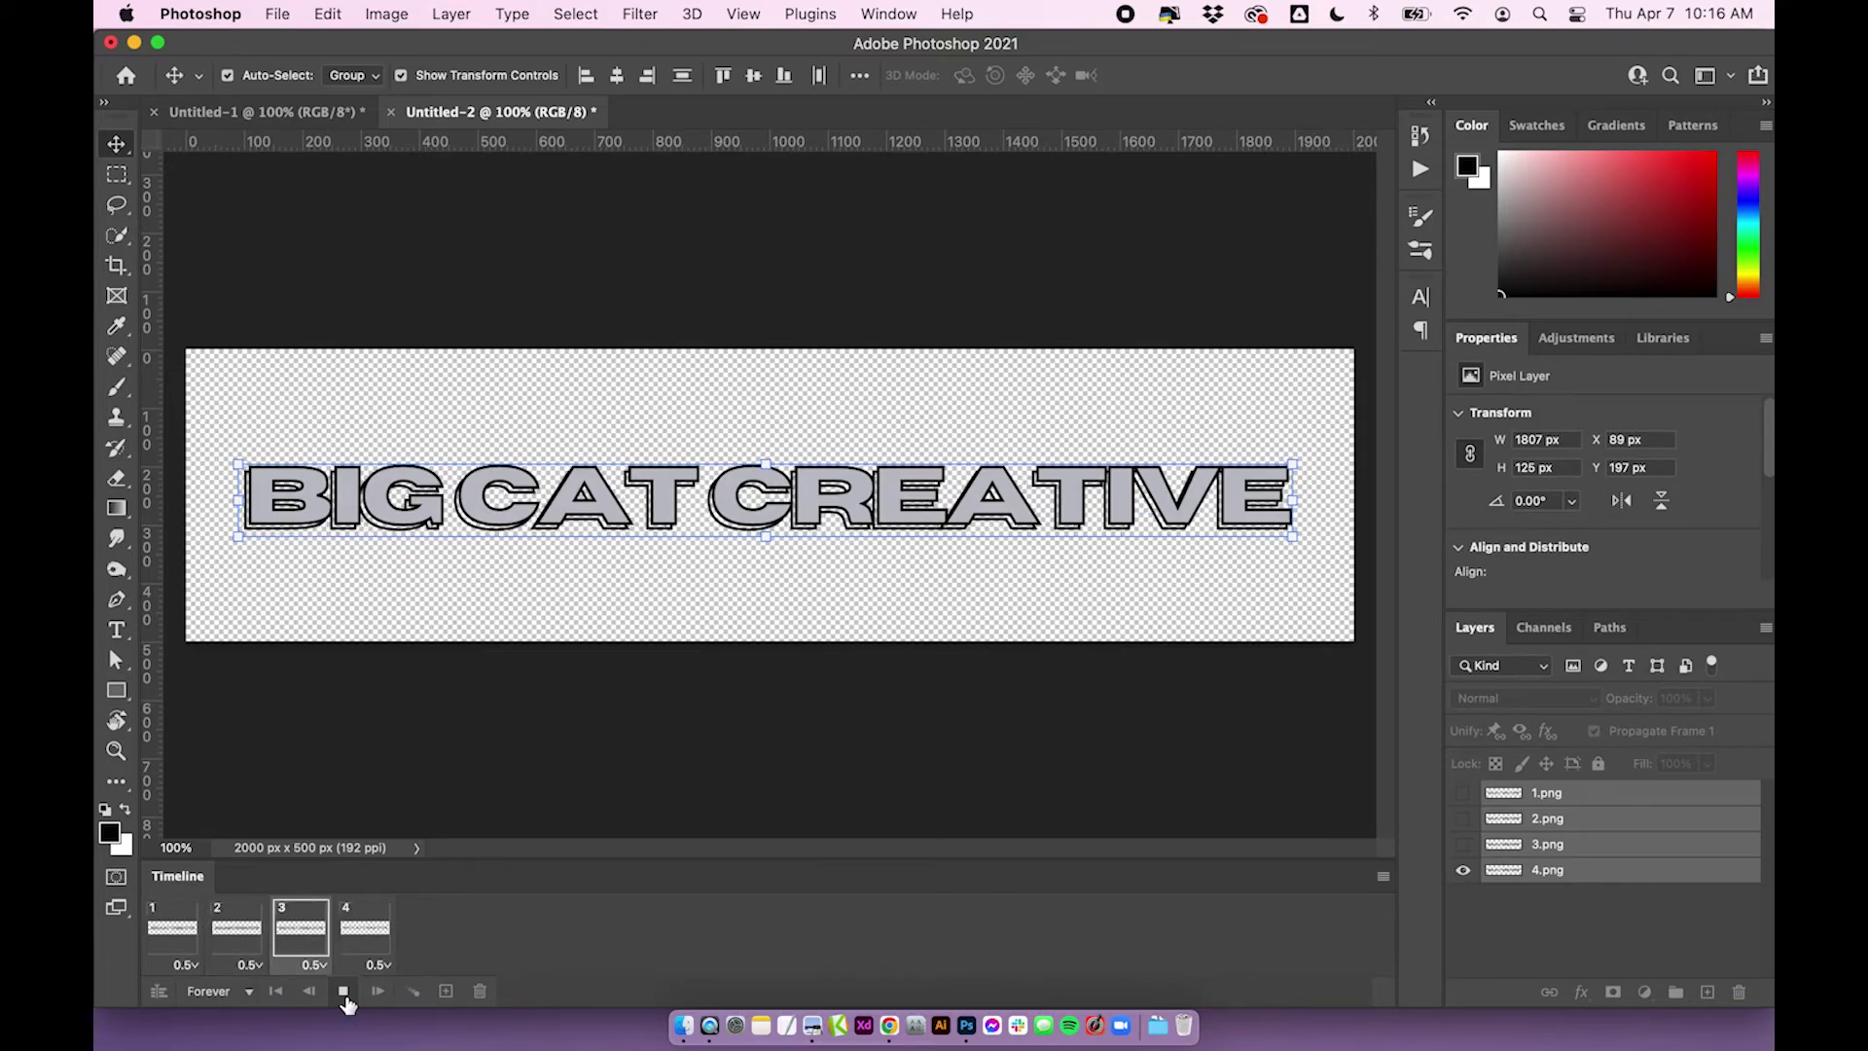
left_click(343, 991)
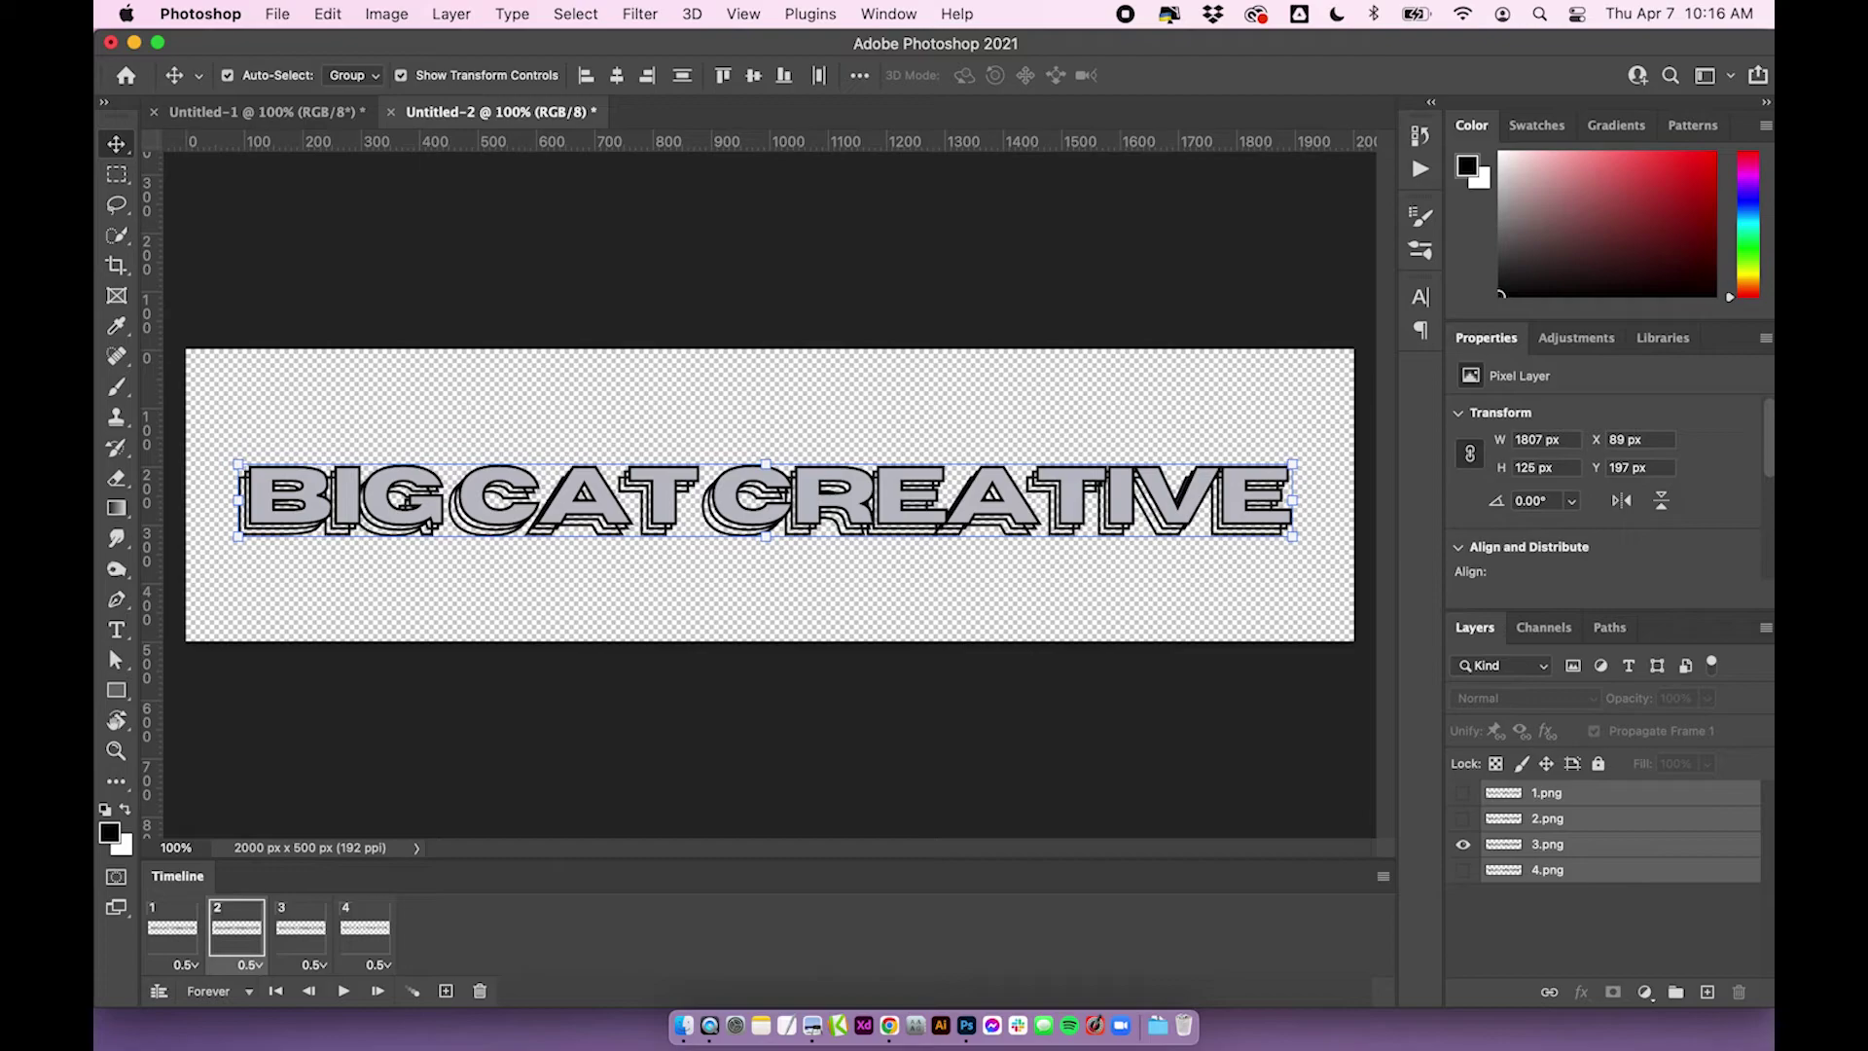
Open the Save for Web (Legacy) export settings for the animation
left_click(279, 16)
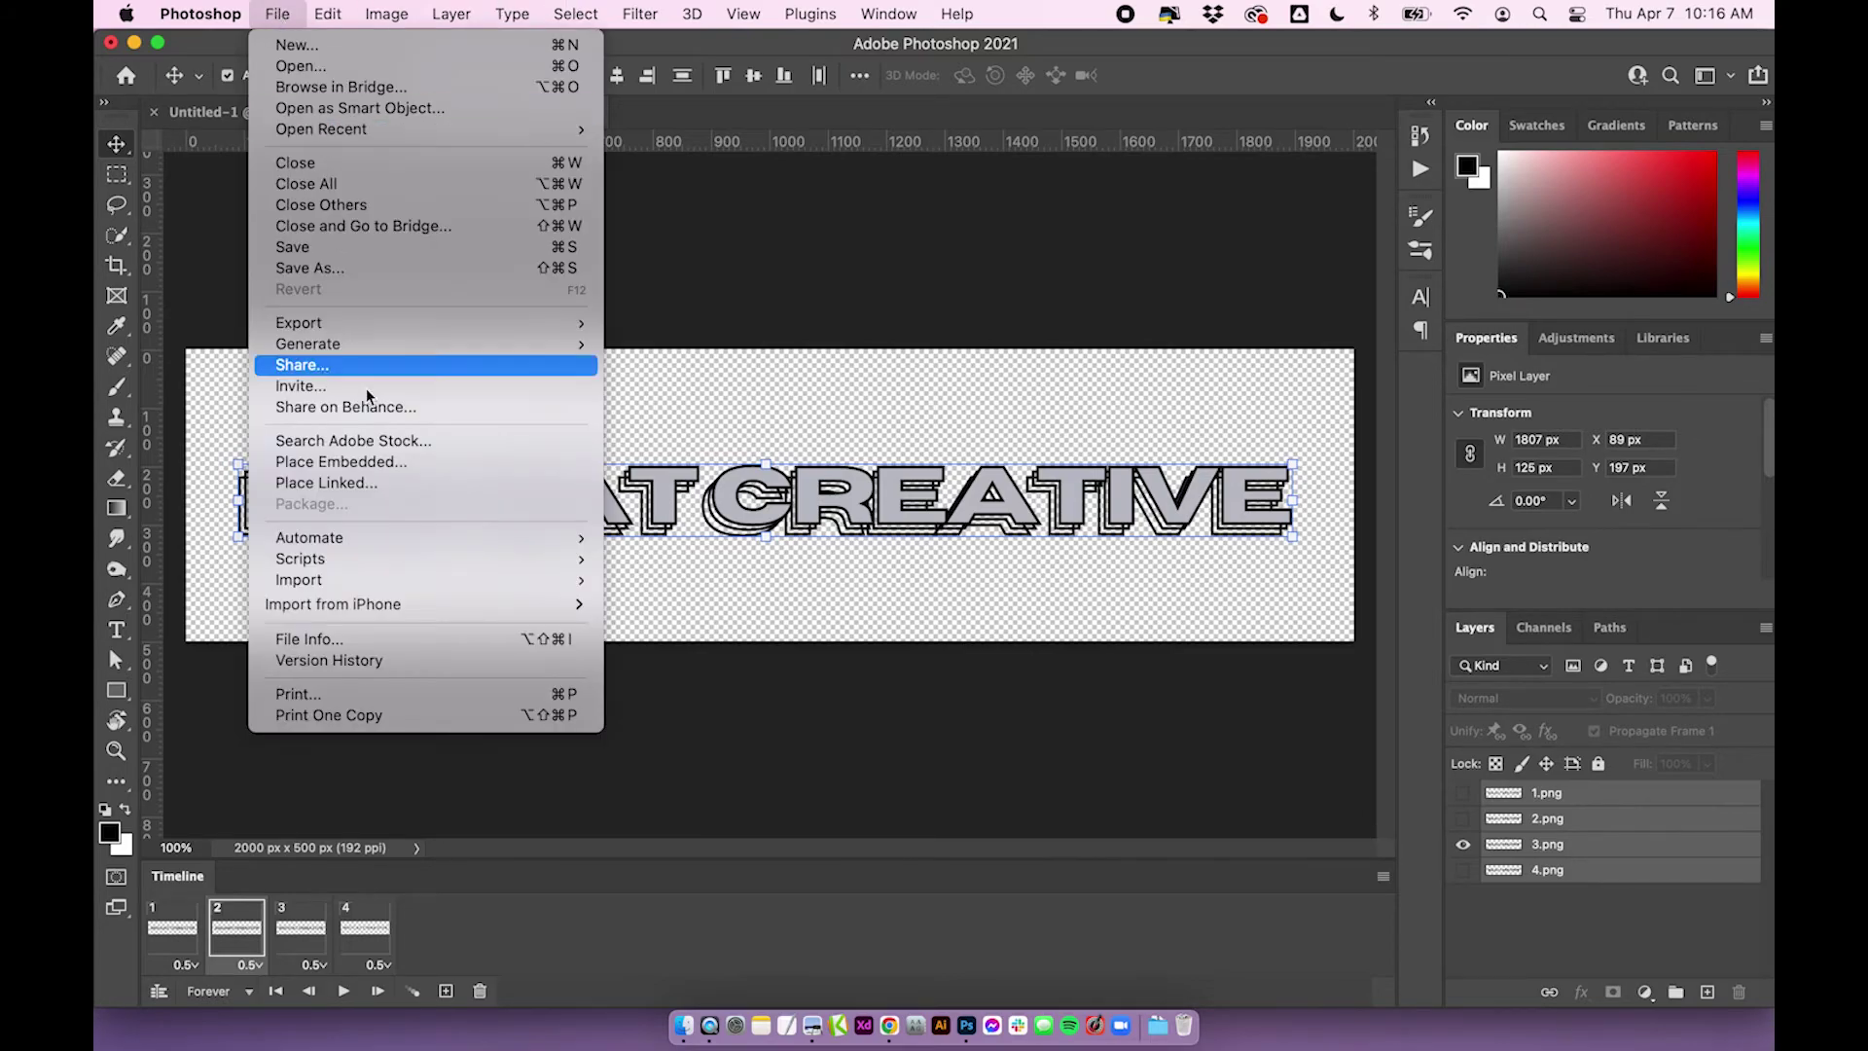
mouse_move(391, 327)
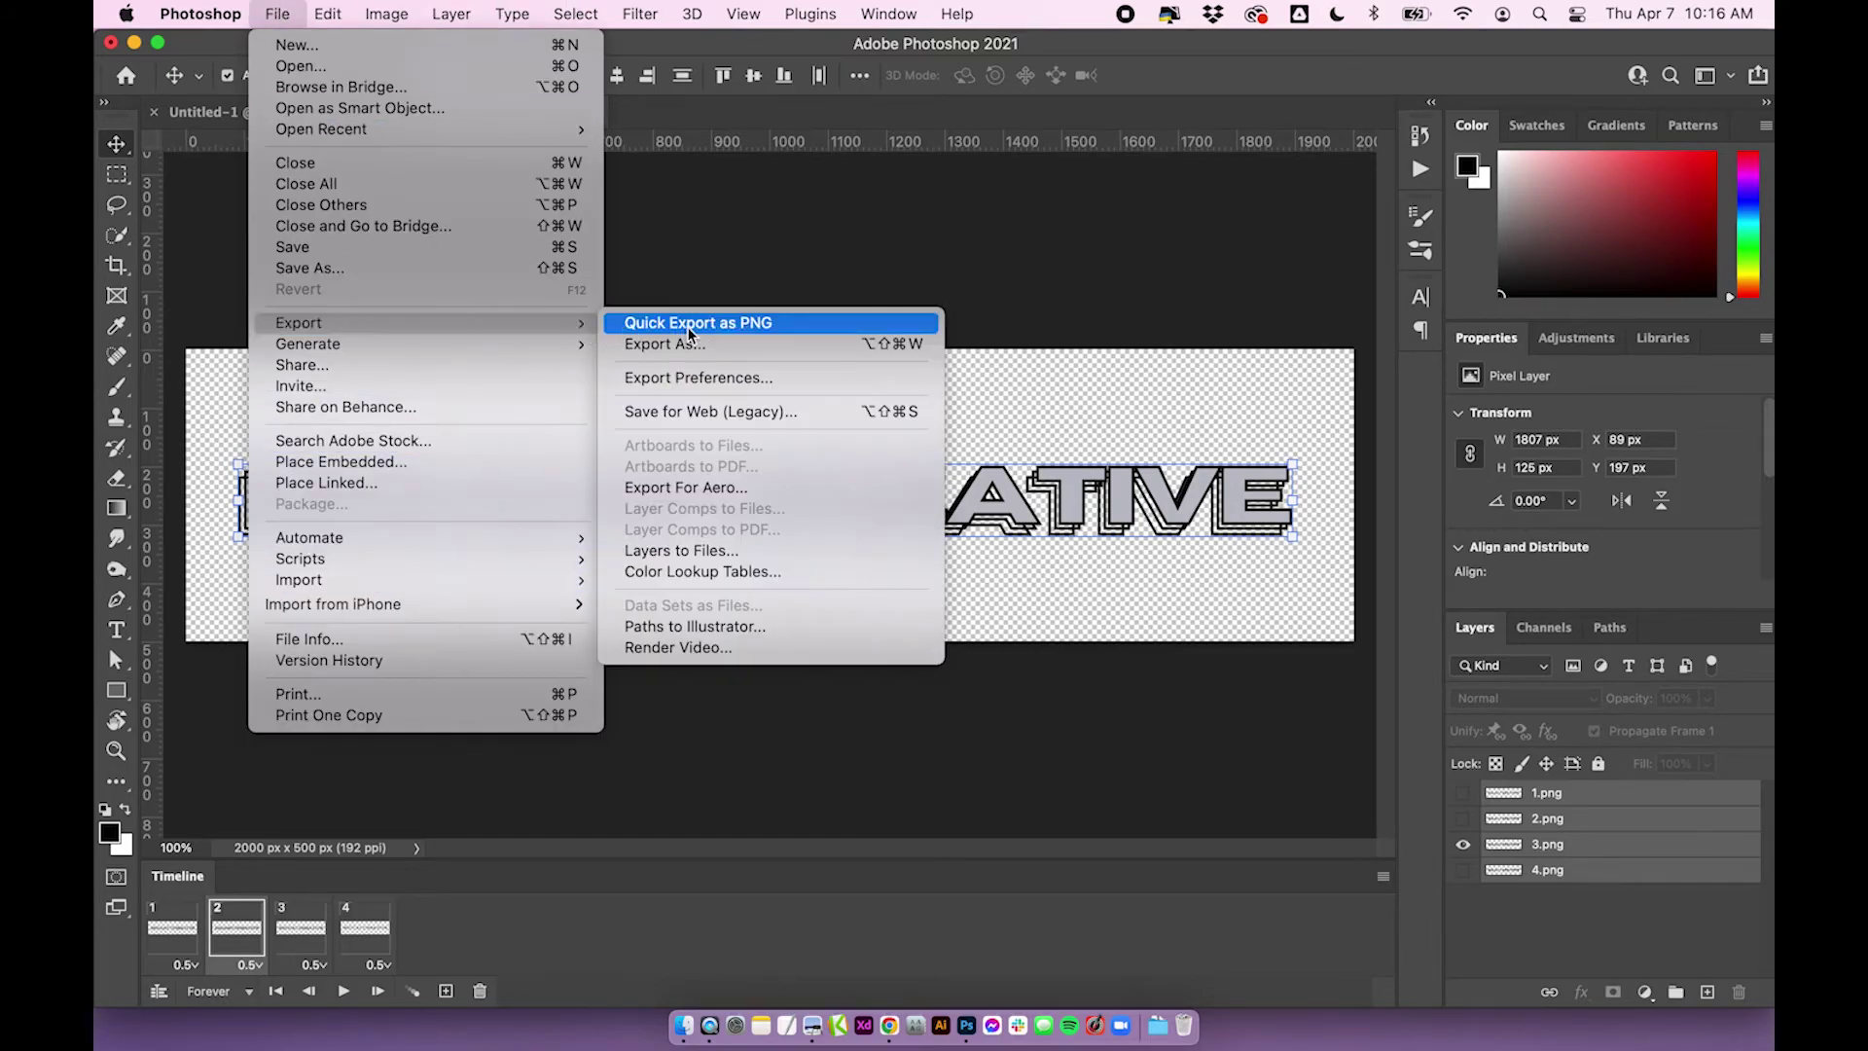
left_click(786, 417)
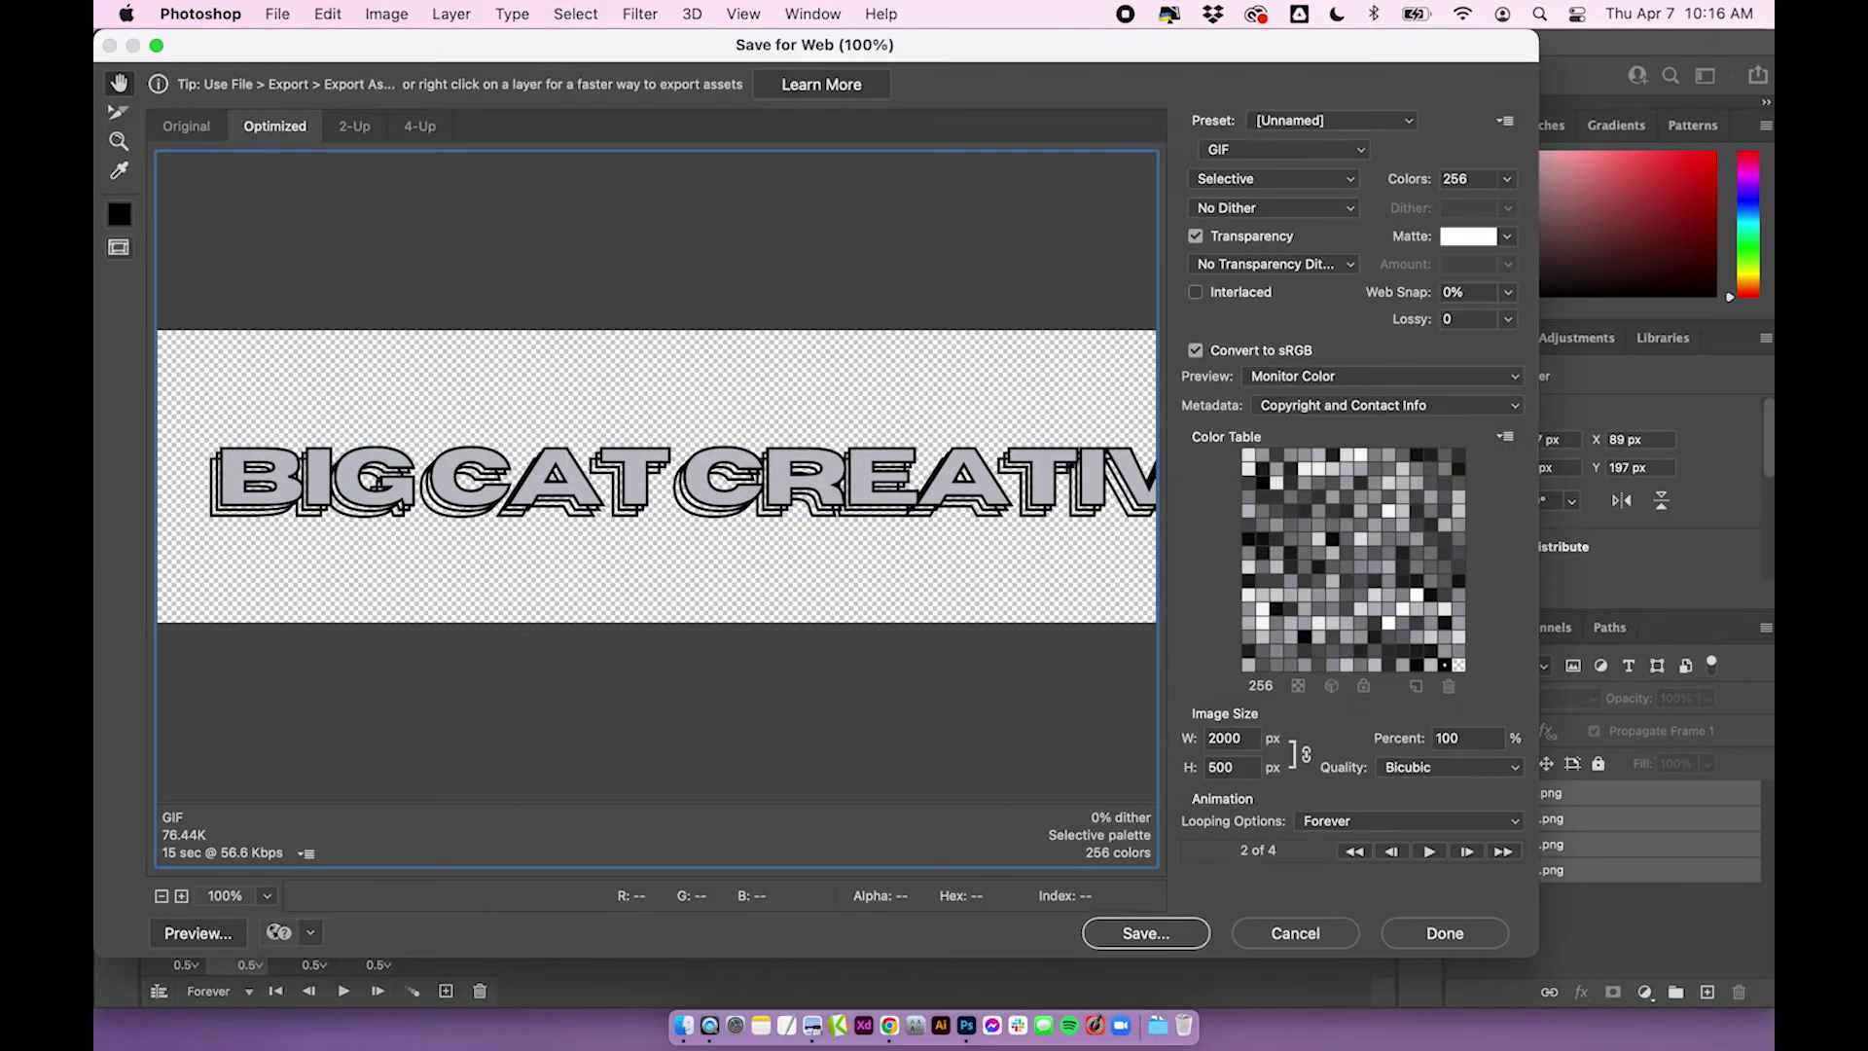
Try the GIF 128 Dithered, GIF 128 No Dither and GIF 32 Dithered presets and examine the heading in the preview
left_click(1308, 123)
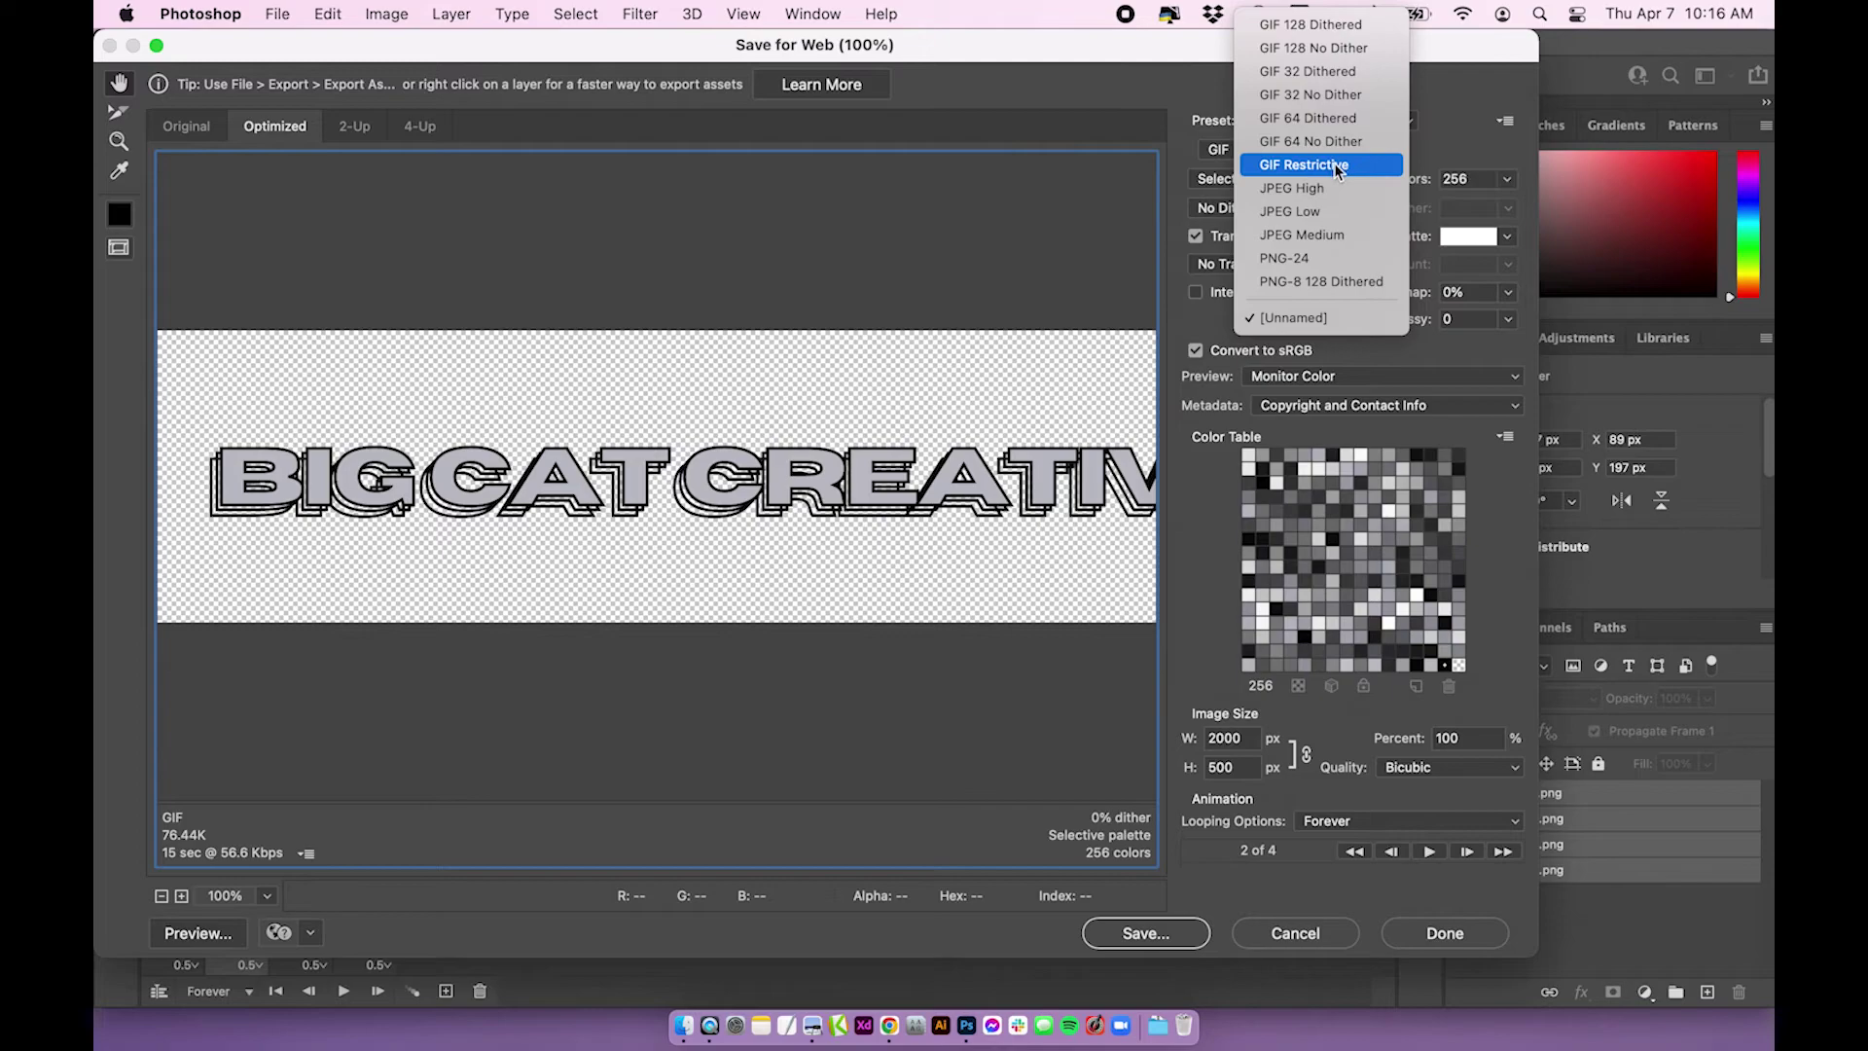
left_click(1310, 25)
left_click(1352, 120)
left_click(1354, 126)
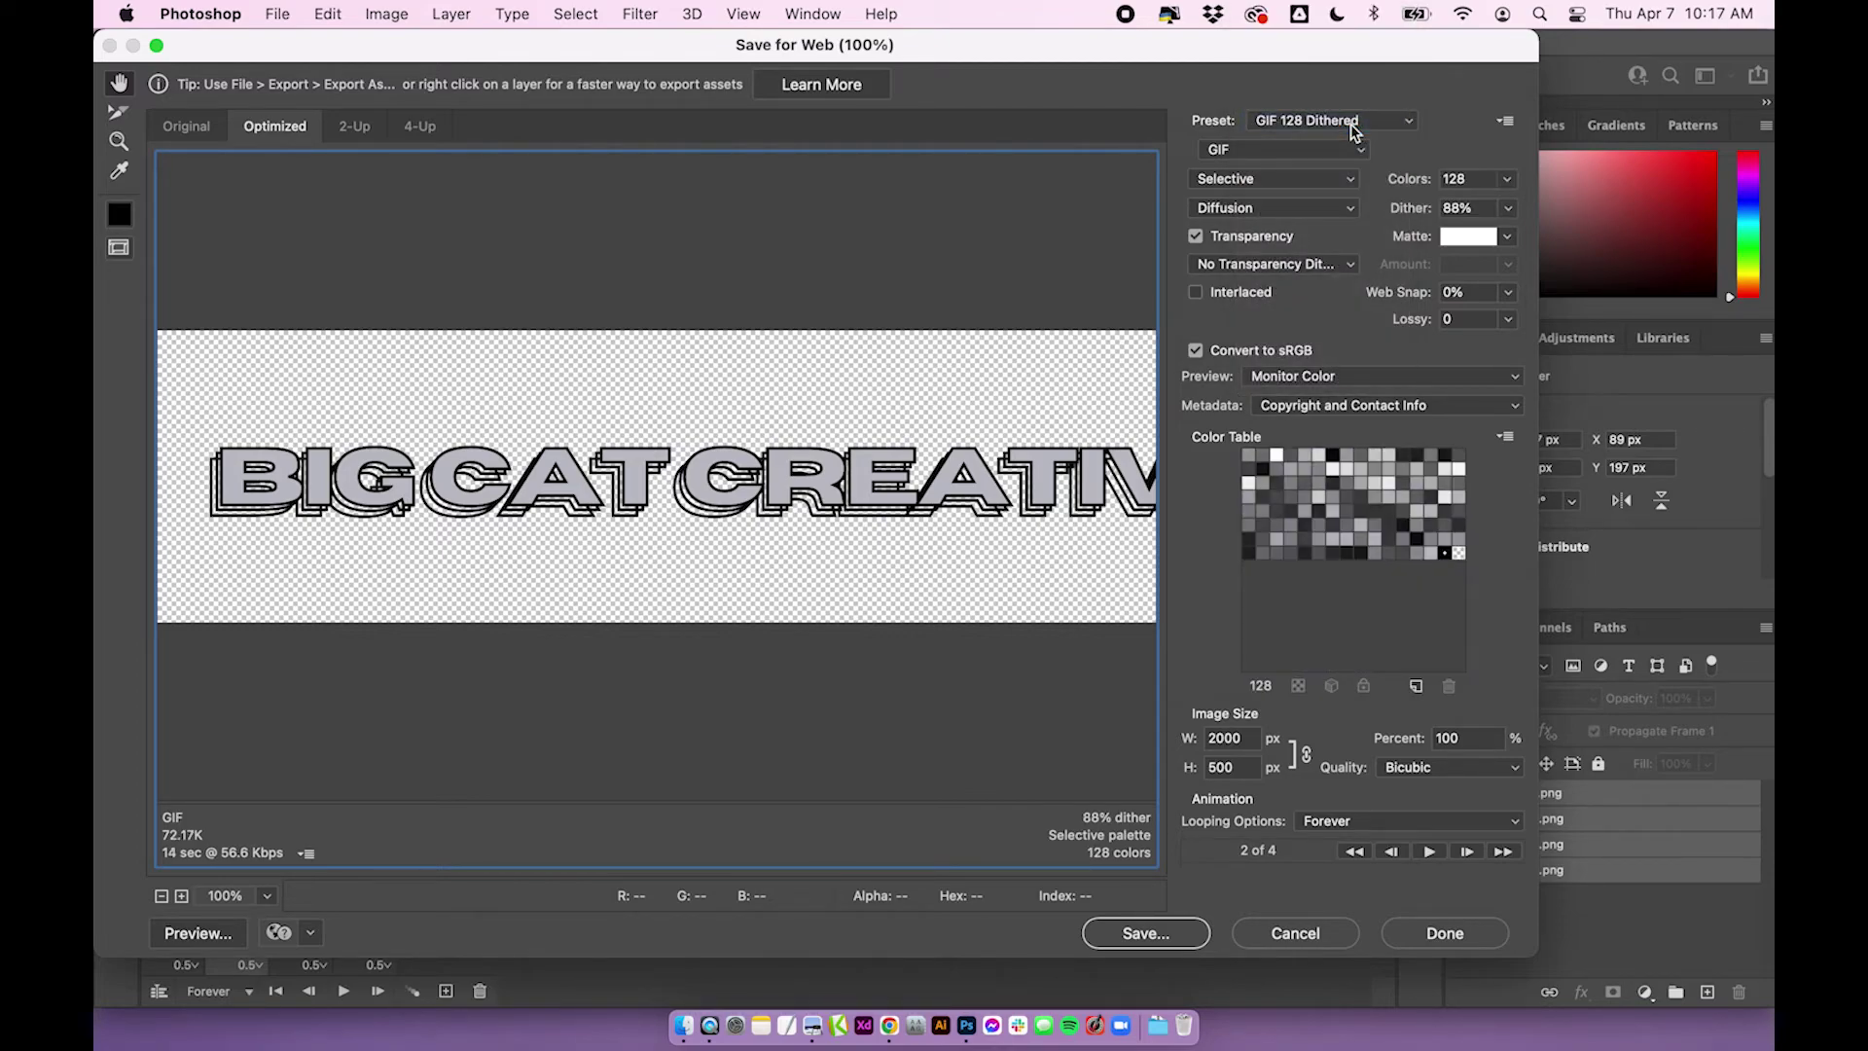
left_click(1352, 121)
left_click(1347, 145)
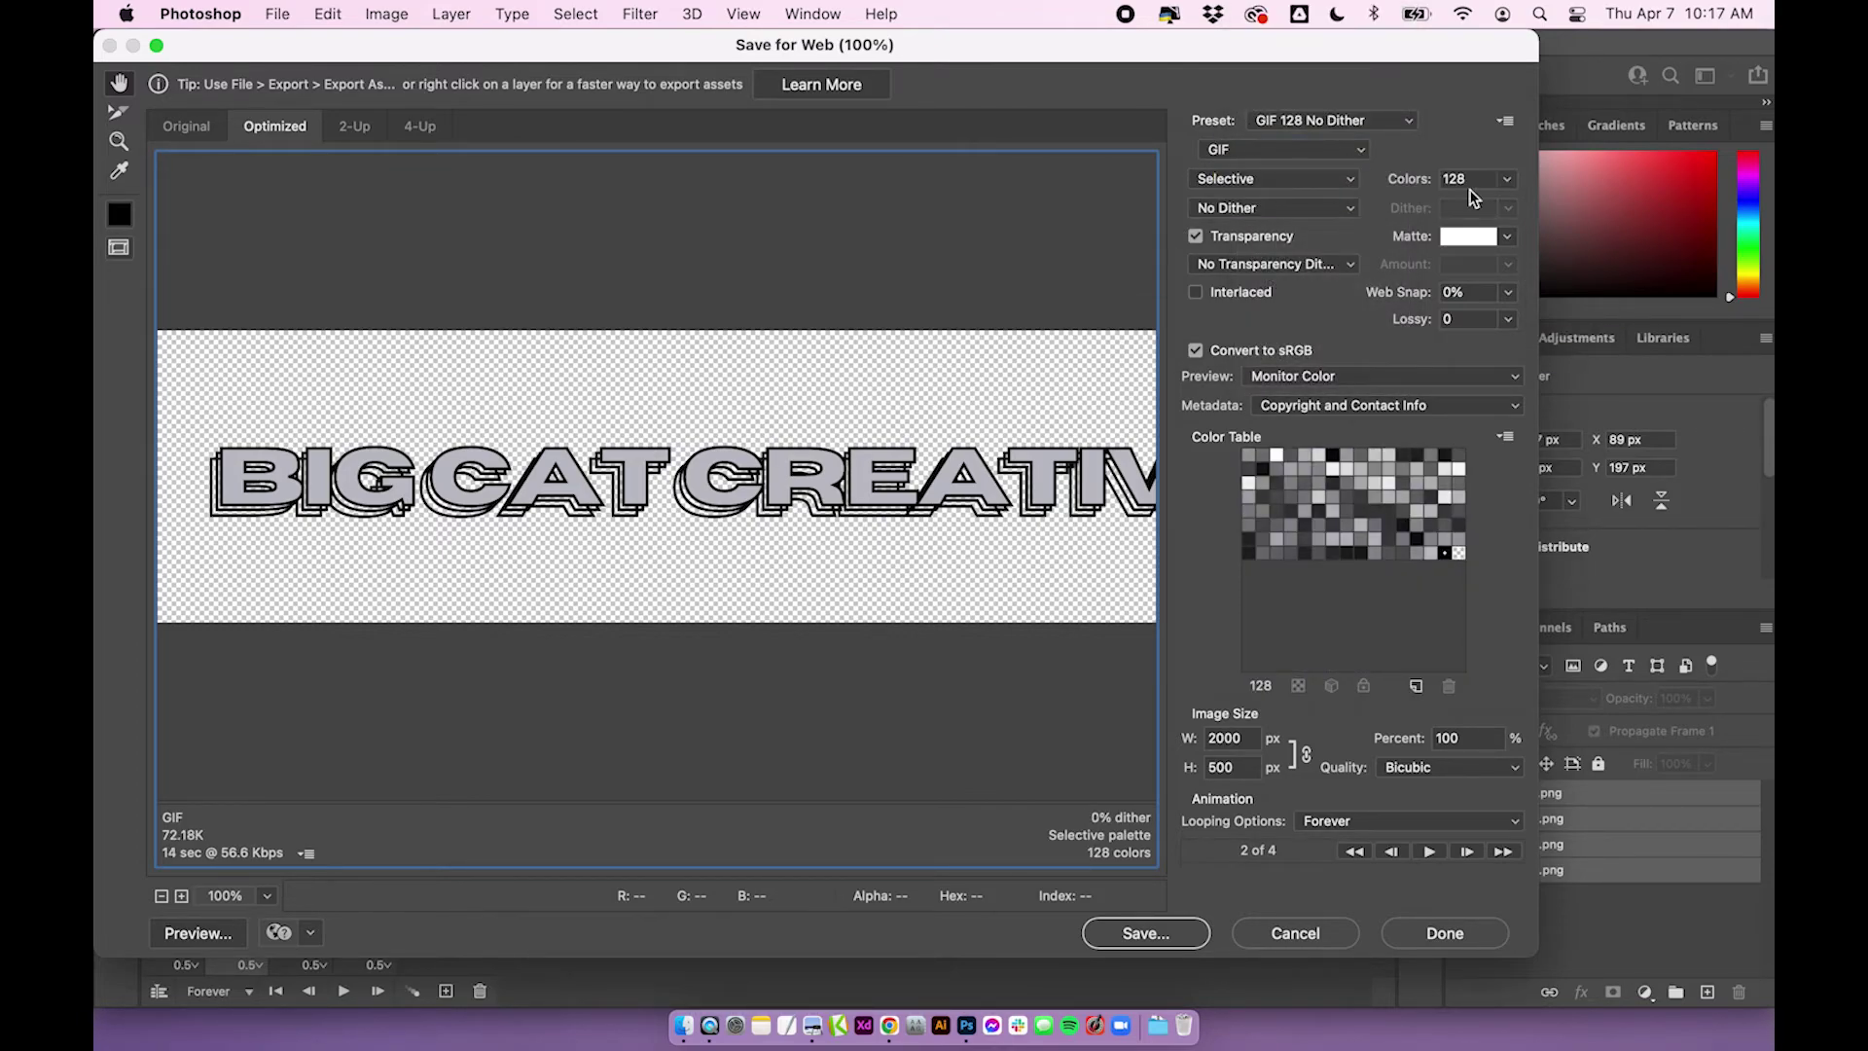
left_click(1352, 120)
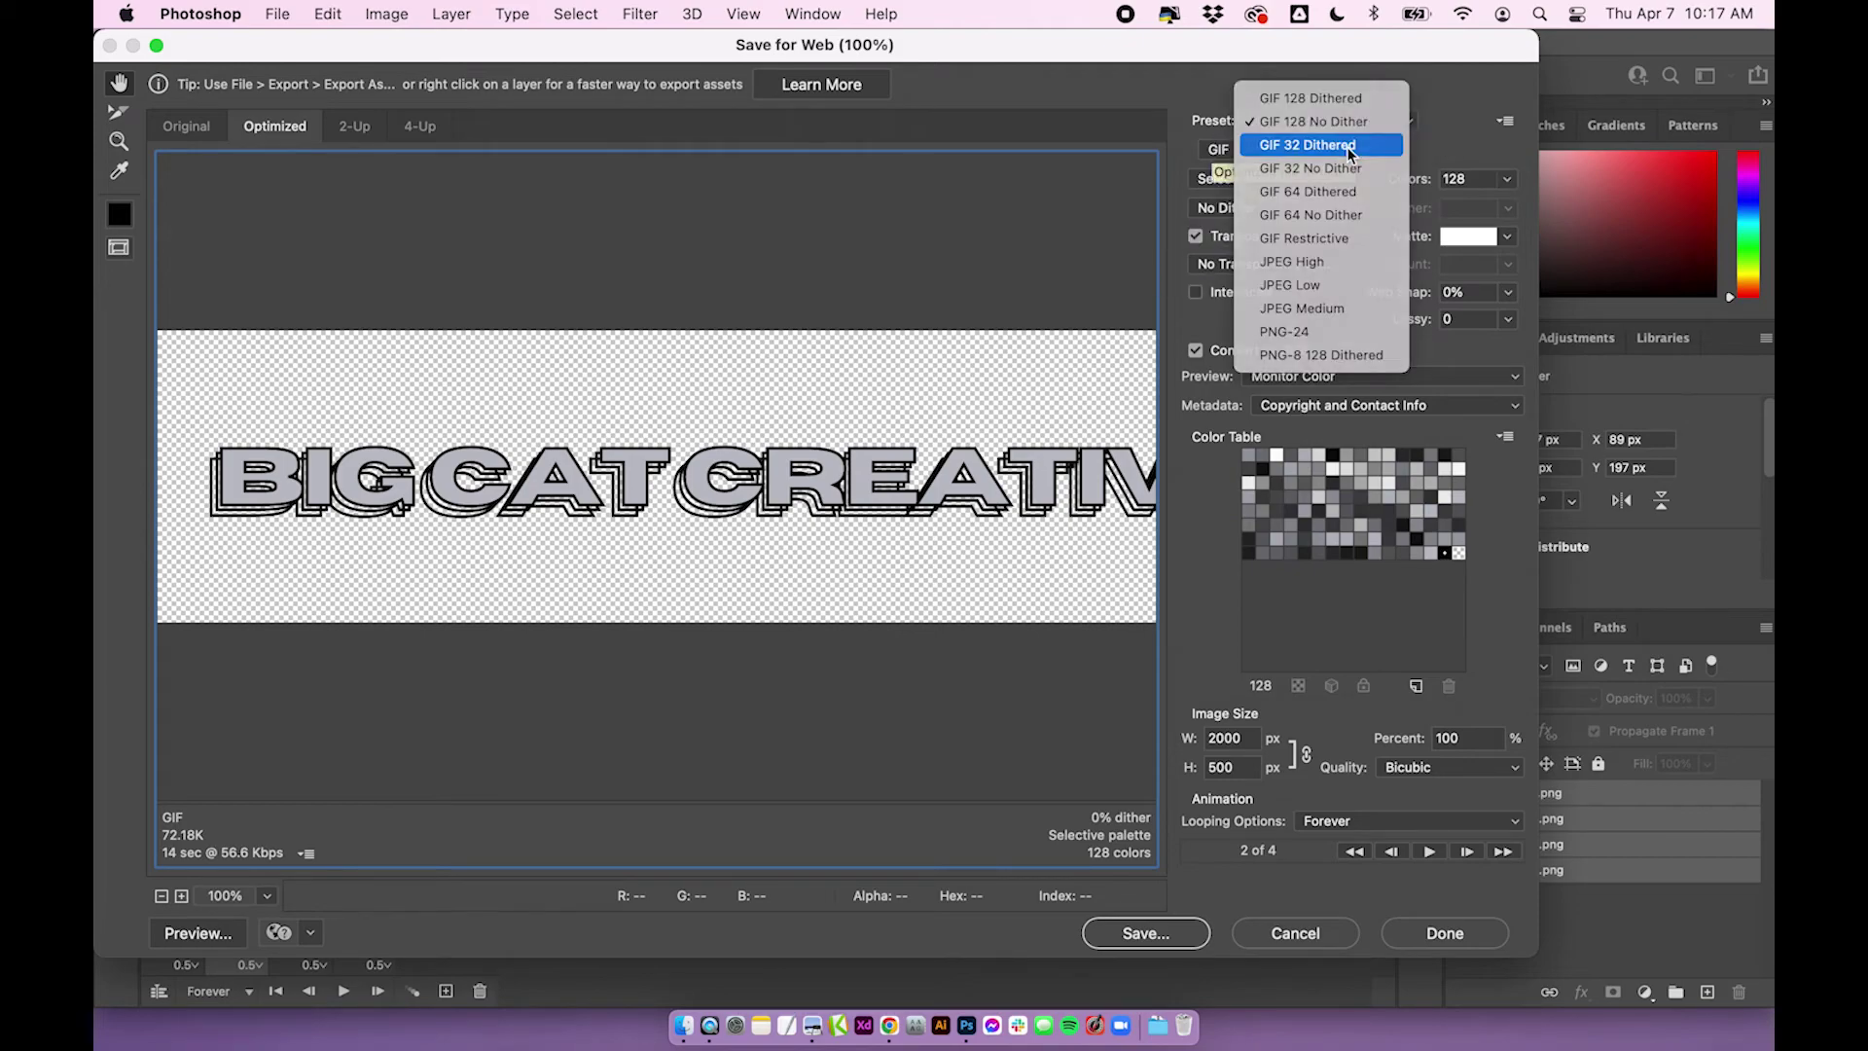
left_click(1351, 148)
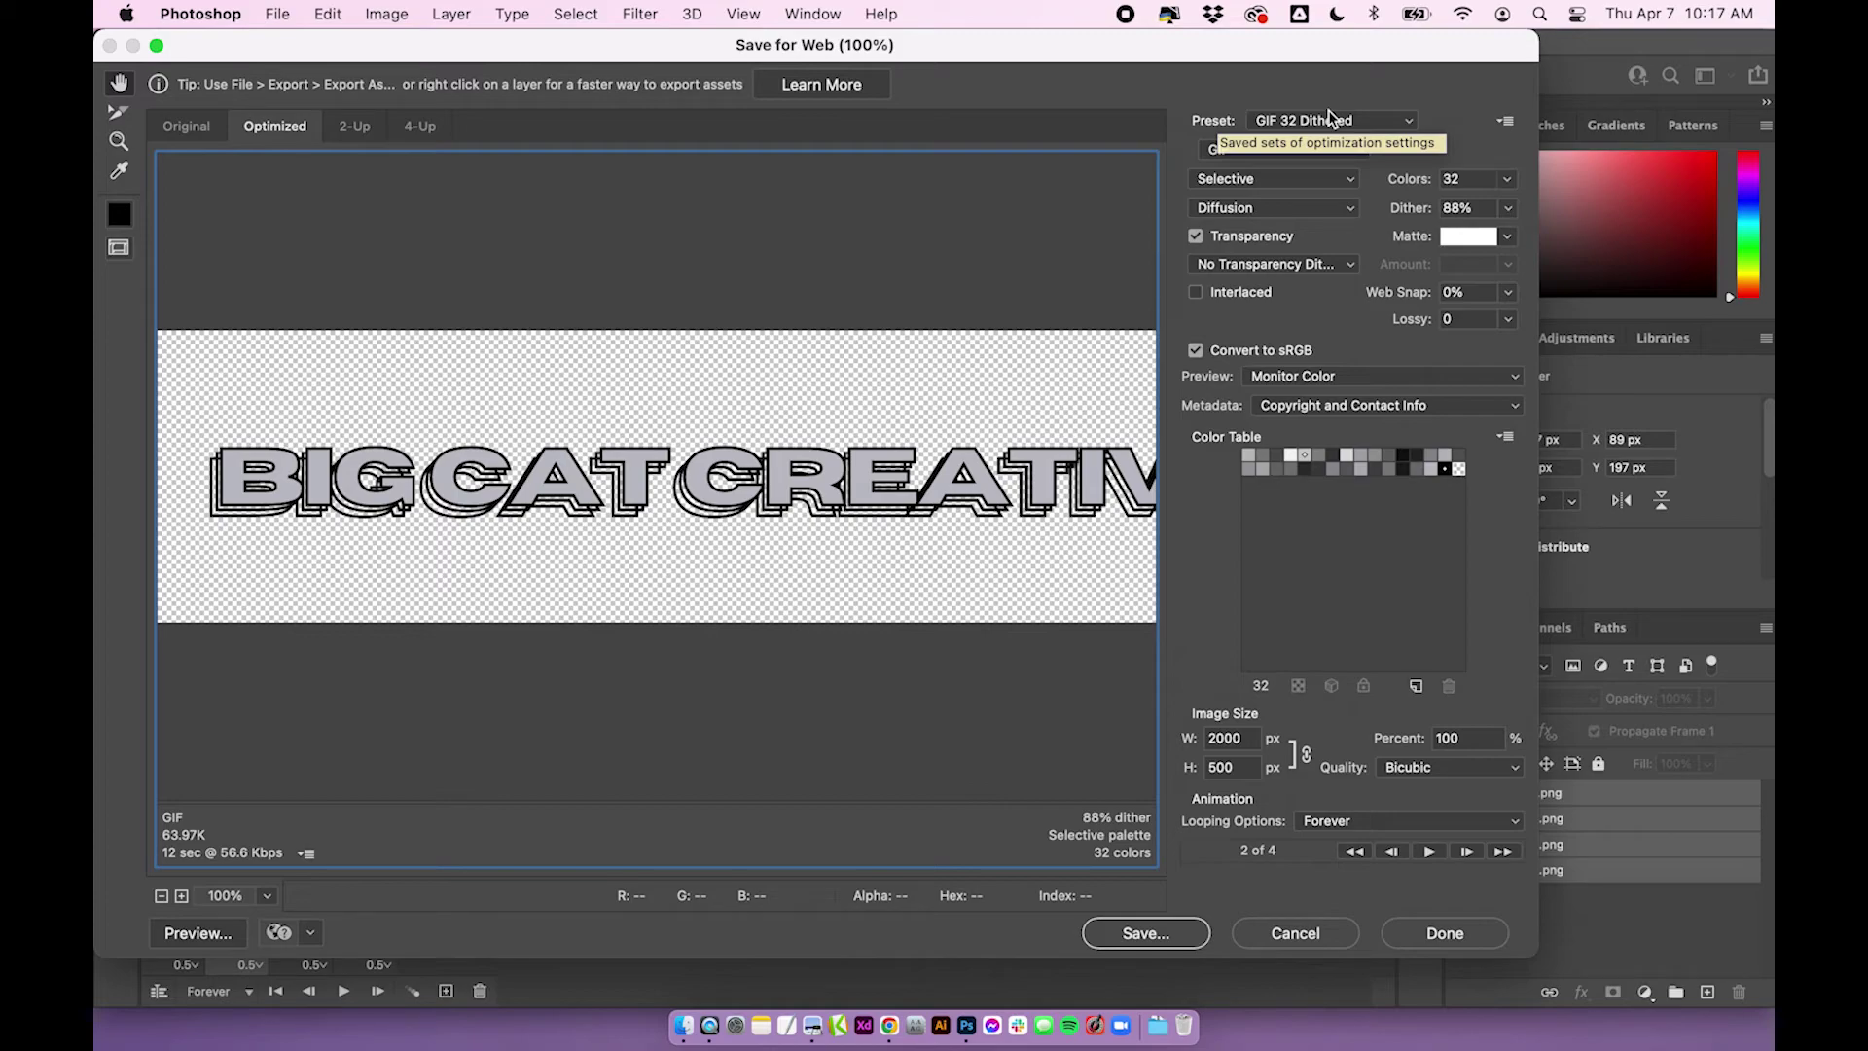
left_click_drag(1097, 429, 932, 430)
left_click_drag(836, 520, 975, 430)
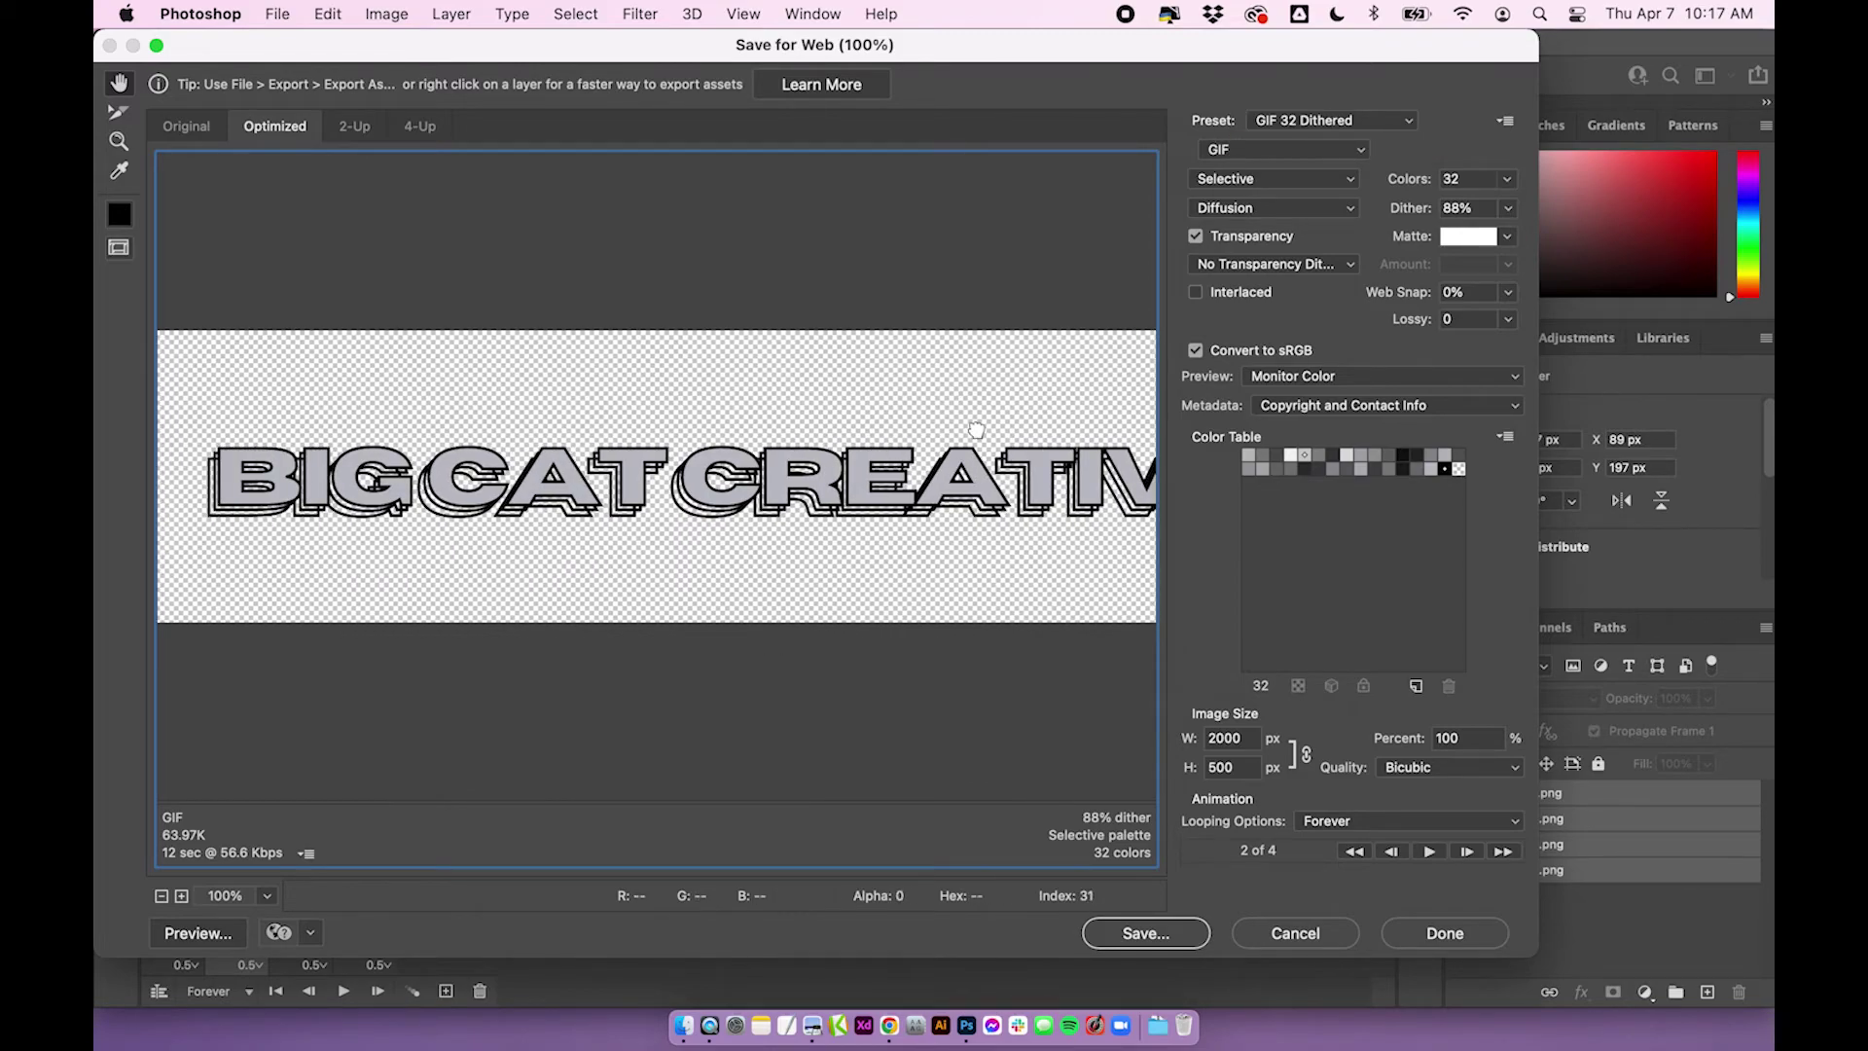
Choose the GIF 128 Dithered preset and save the animation as GIF.gif in the How to create GIFs for Instagram Stories folder
left_click(1325, 120)
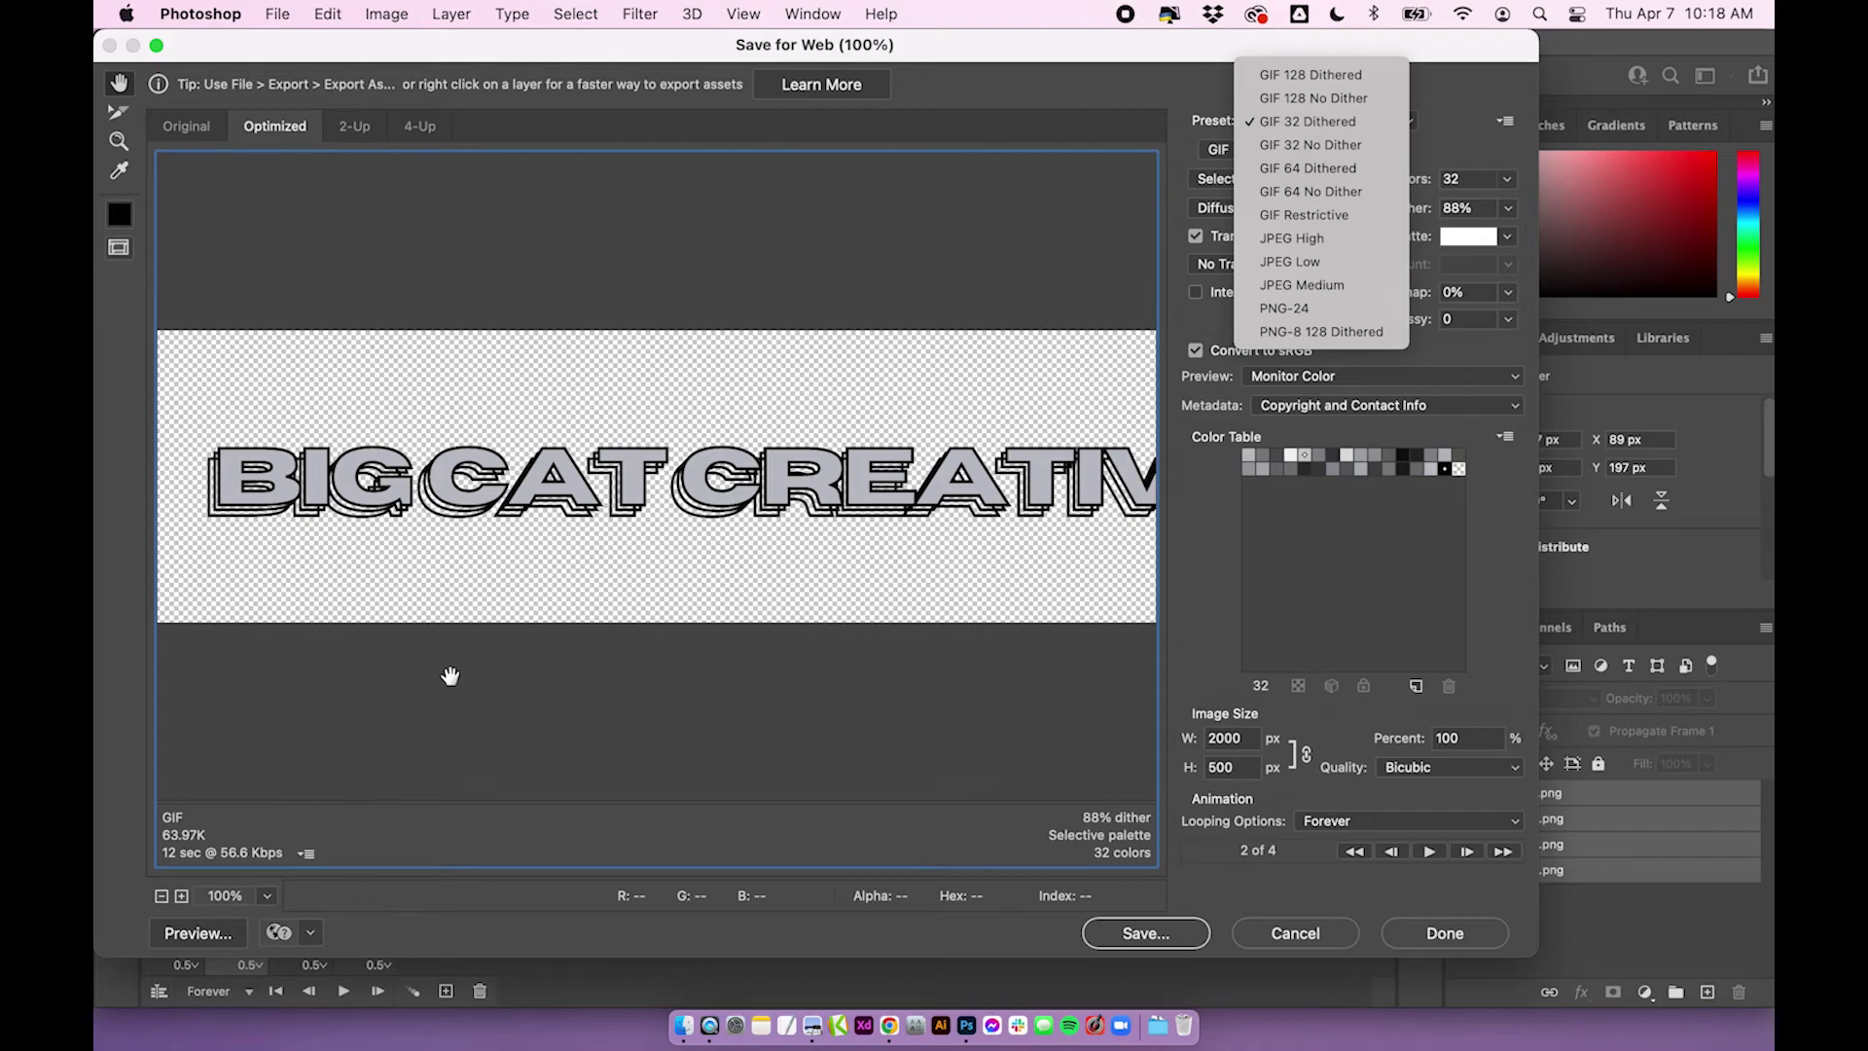
left_click(1379, 76)
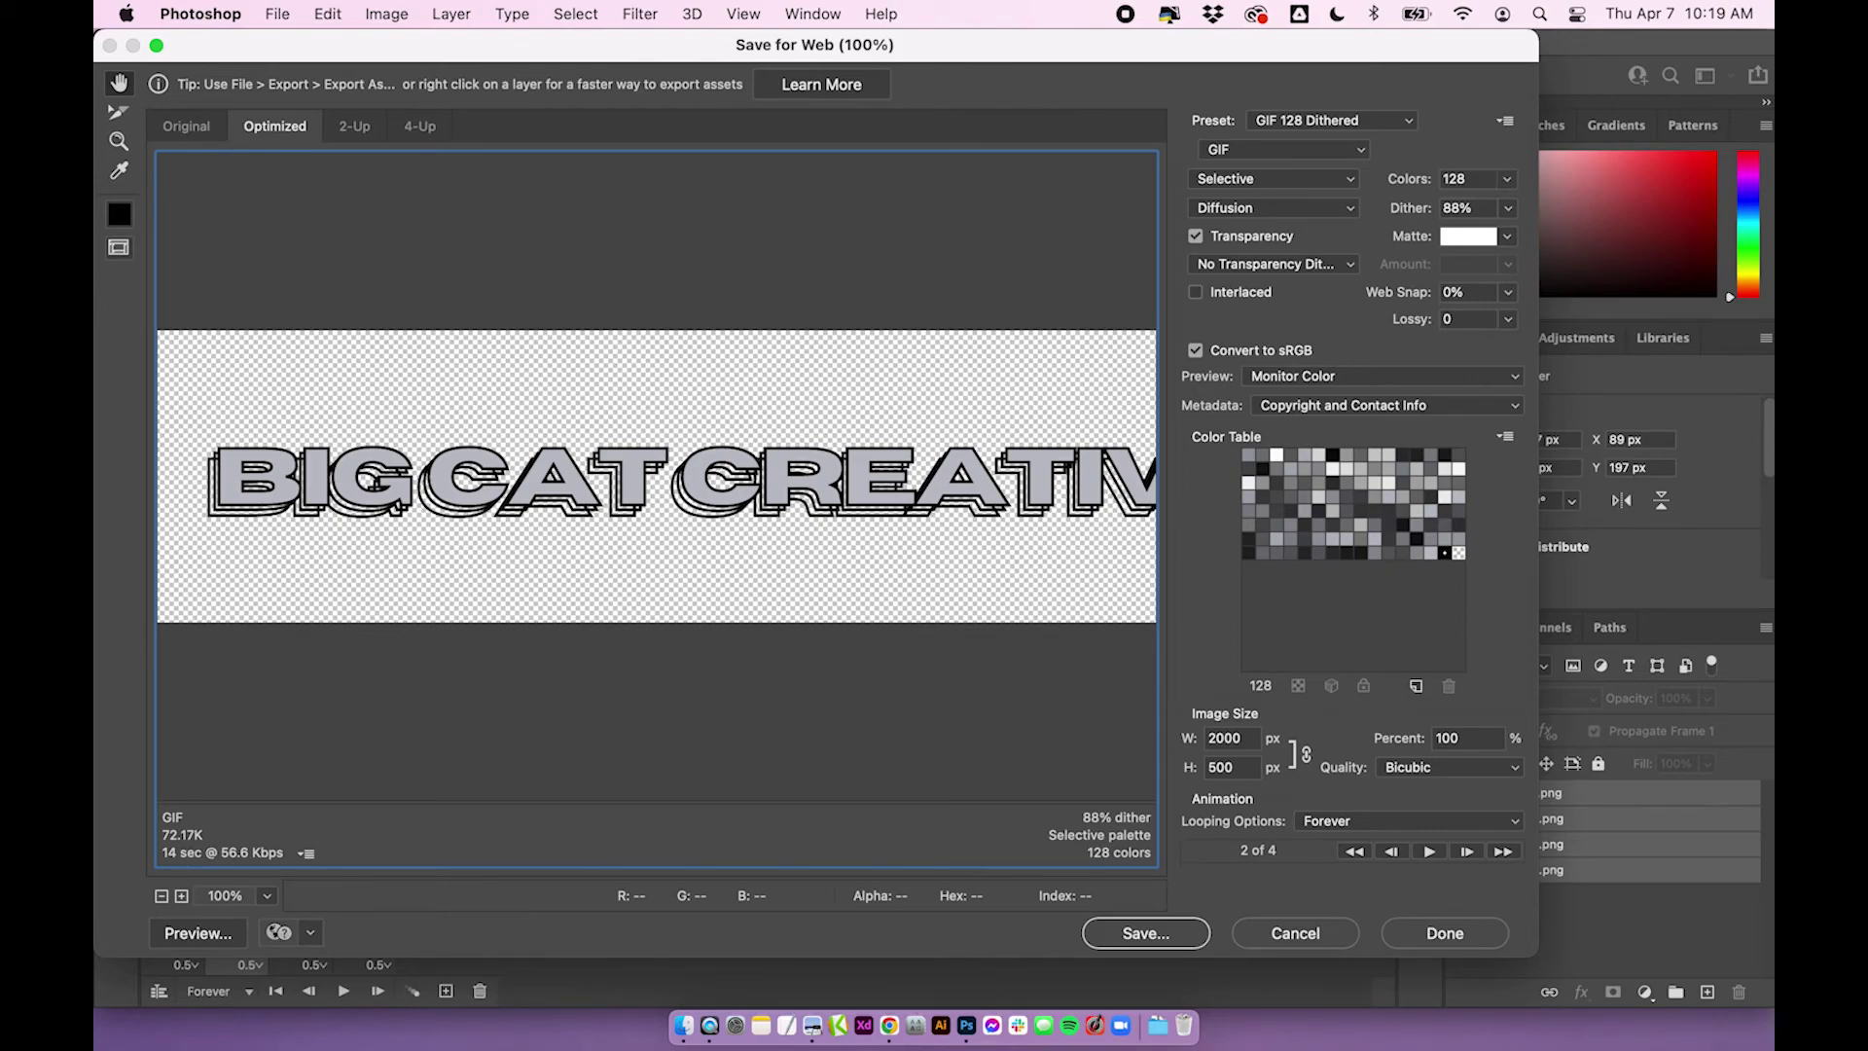
left_click(1144, 933)
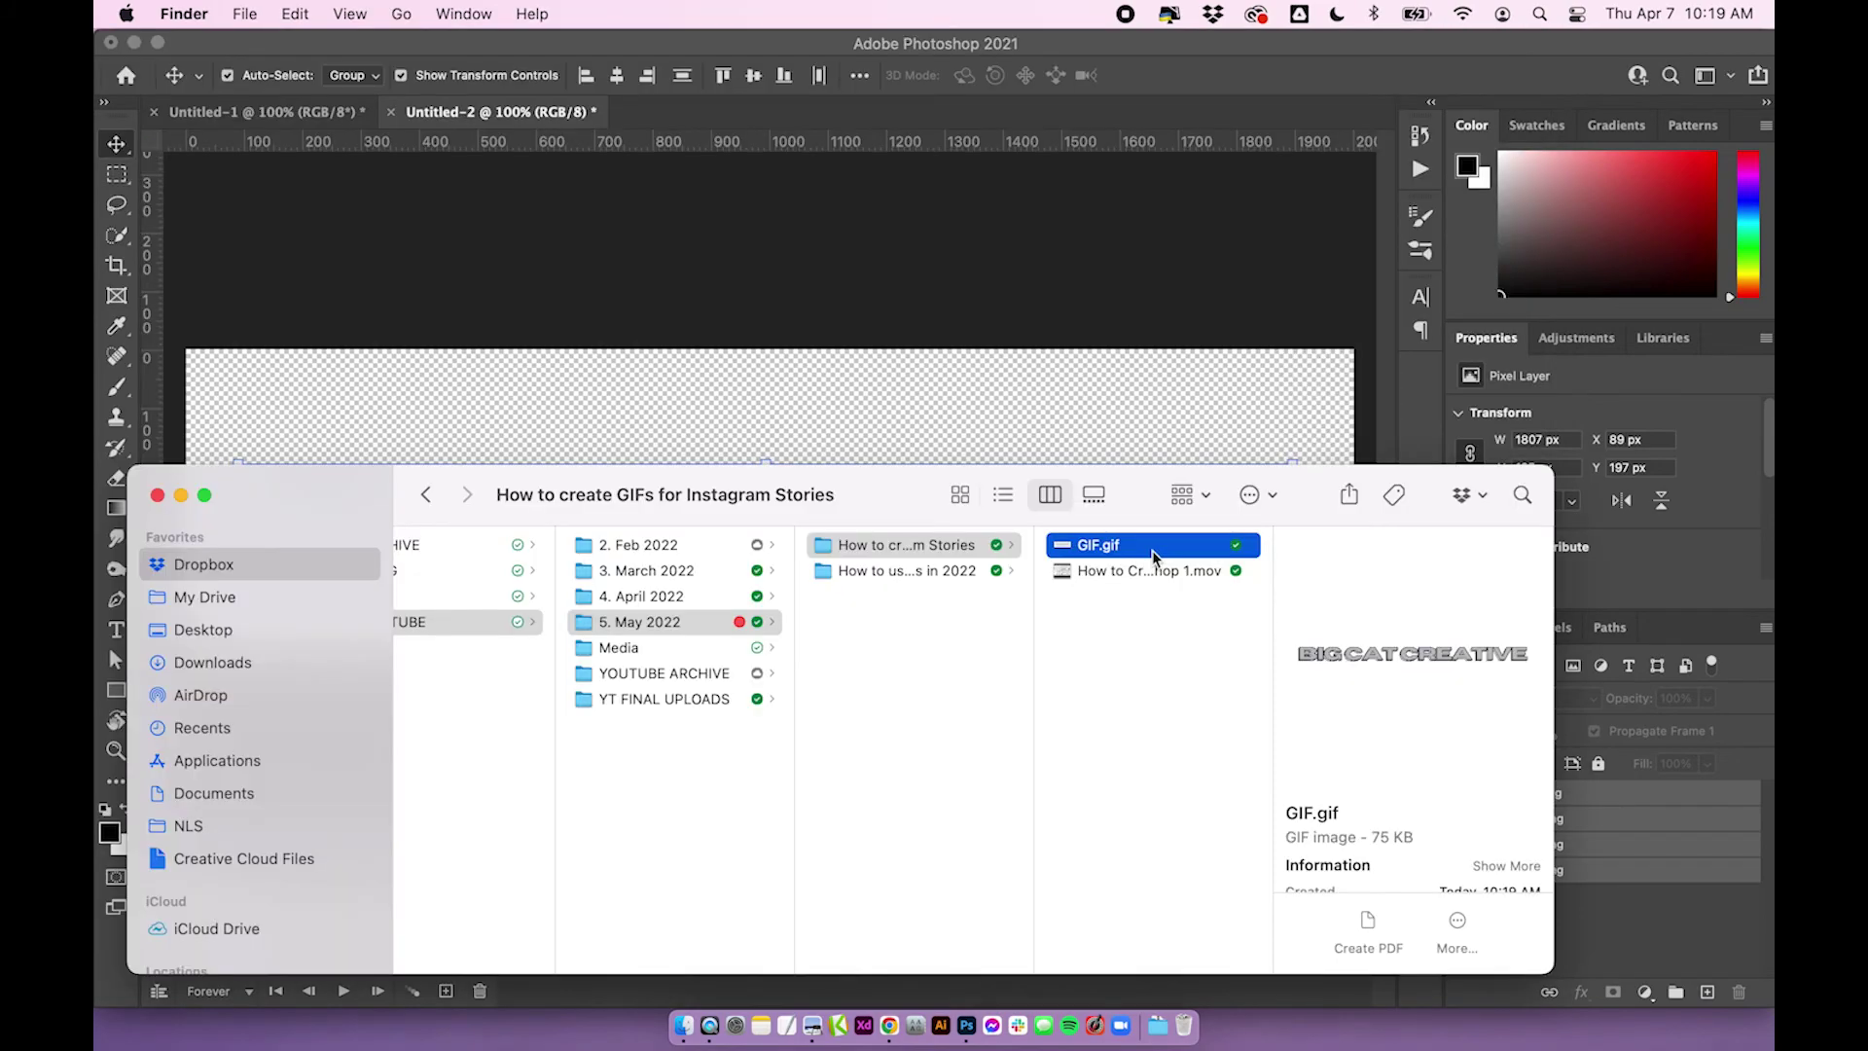
Check the preview of GIF.gif in Finder and return to the Photoshop document, leaving no layers selected
left_click_drag(1541, 588, 1751, 587)
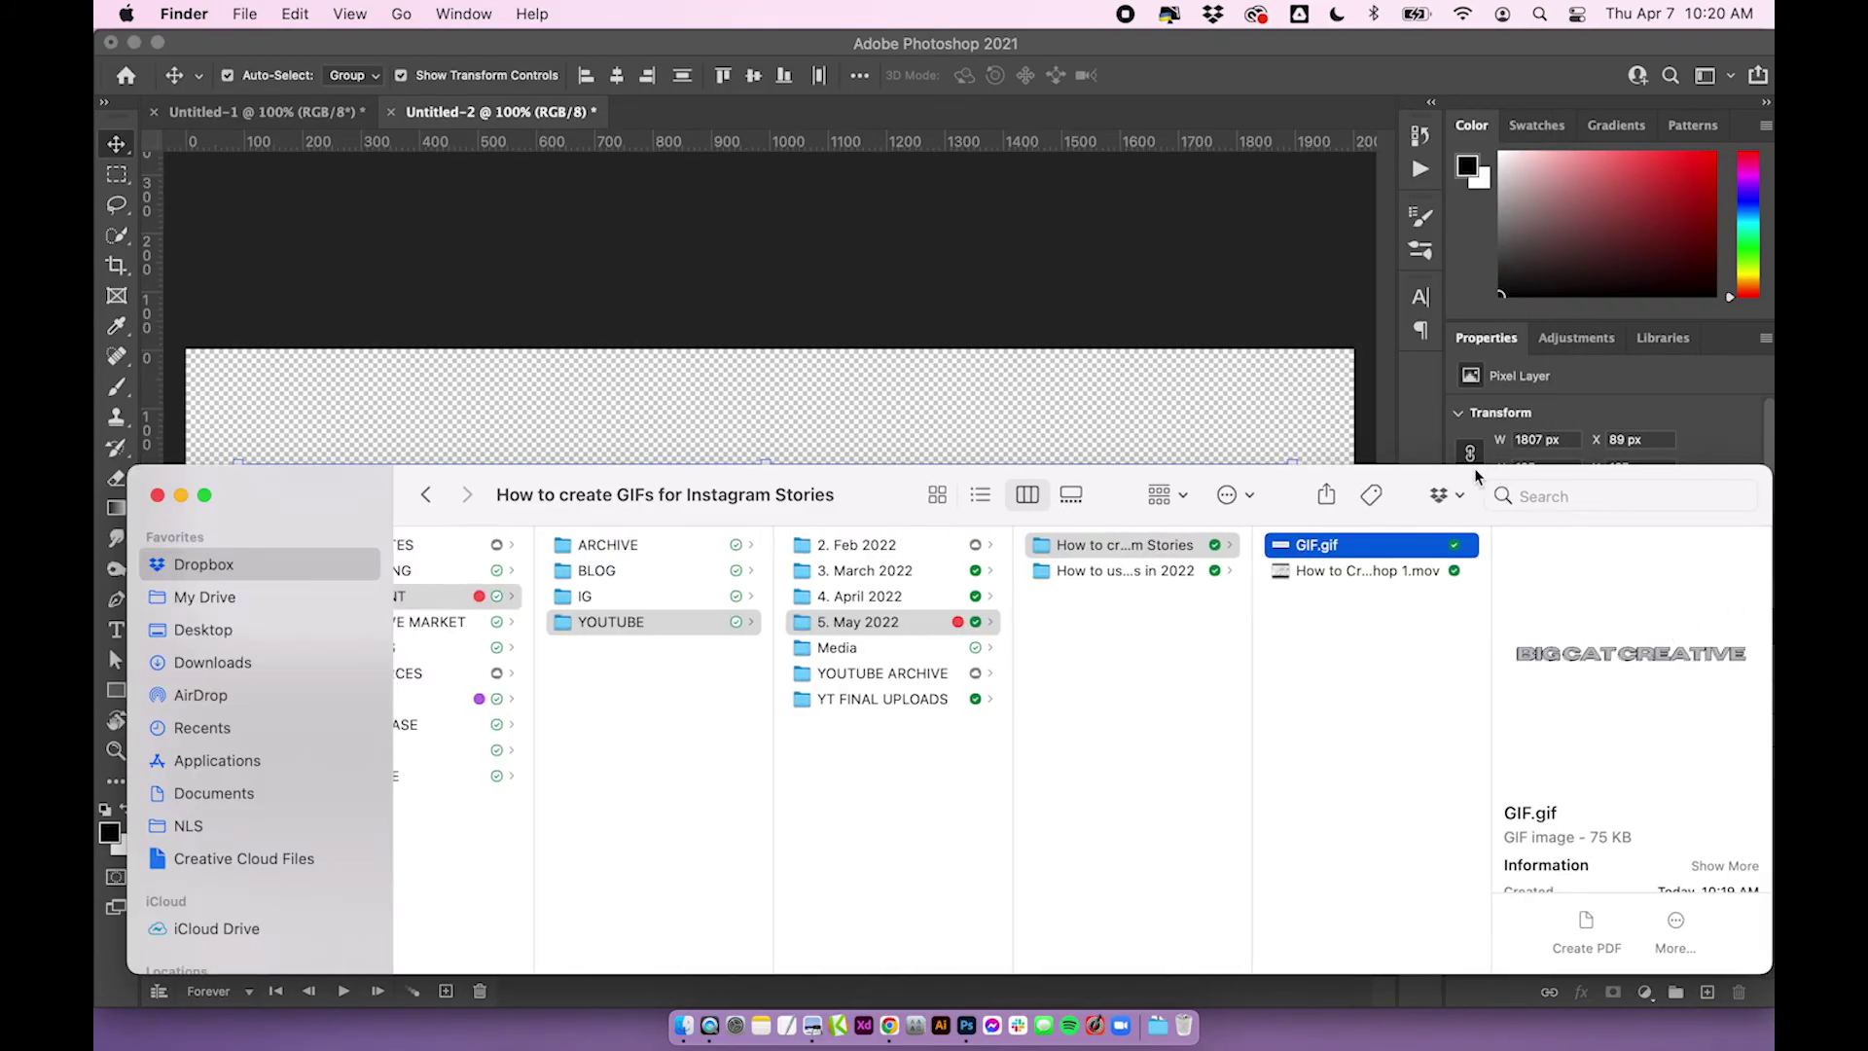
left_click_drag(1474, 469, 807, 429)
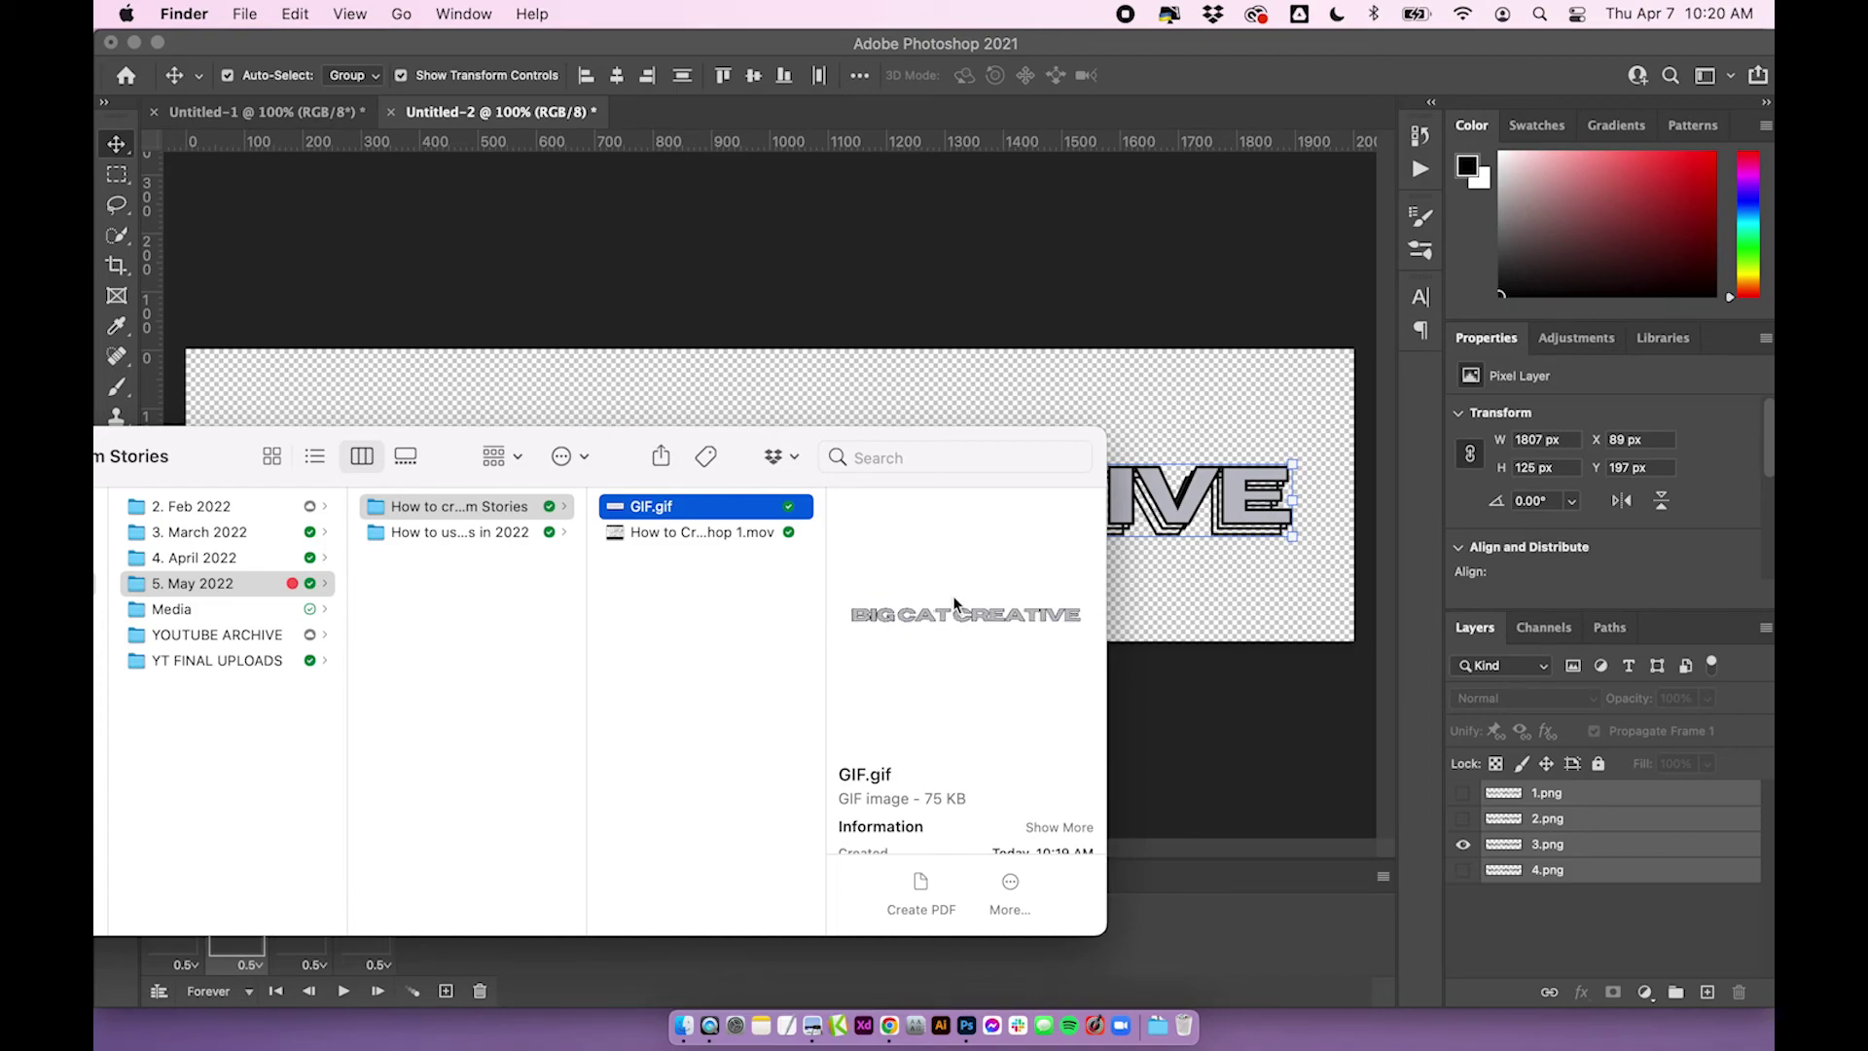
left_click(954, 362)
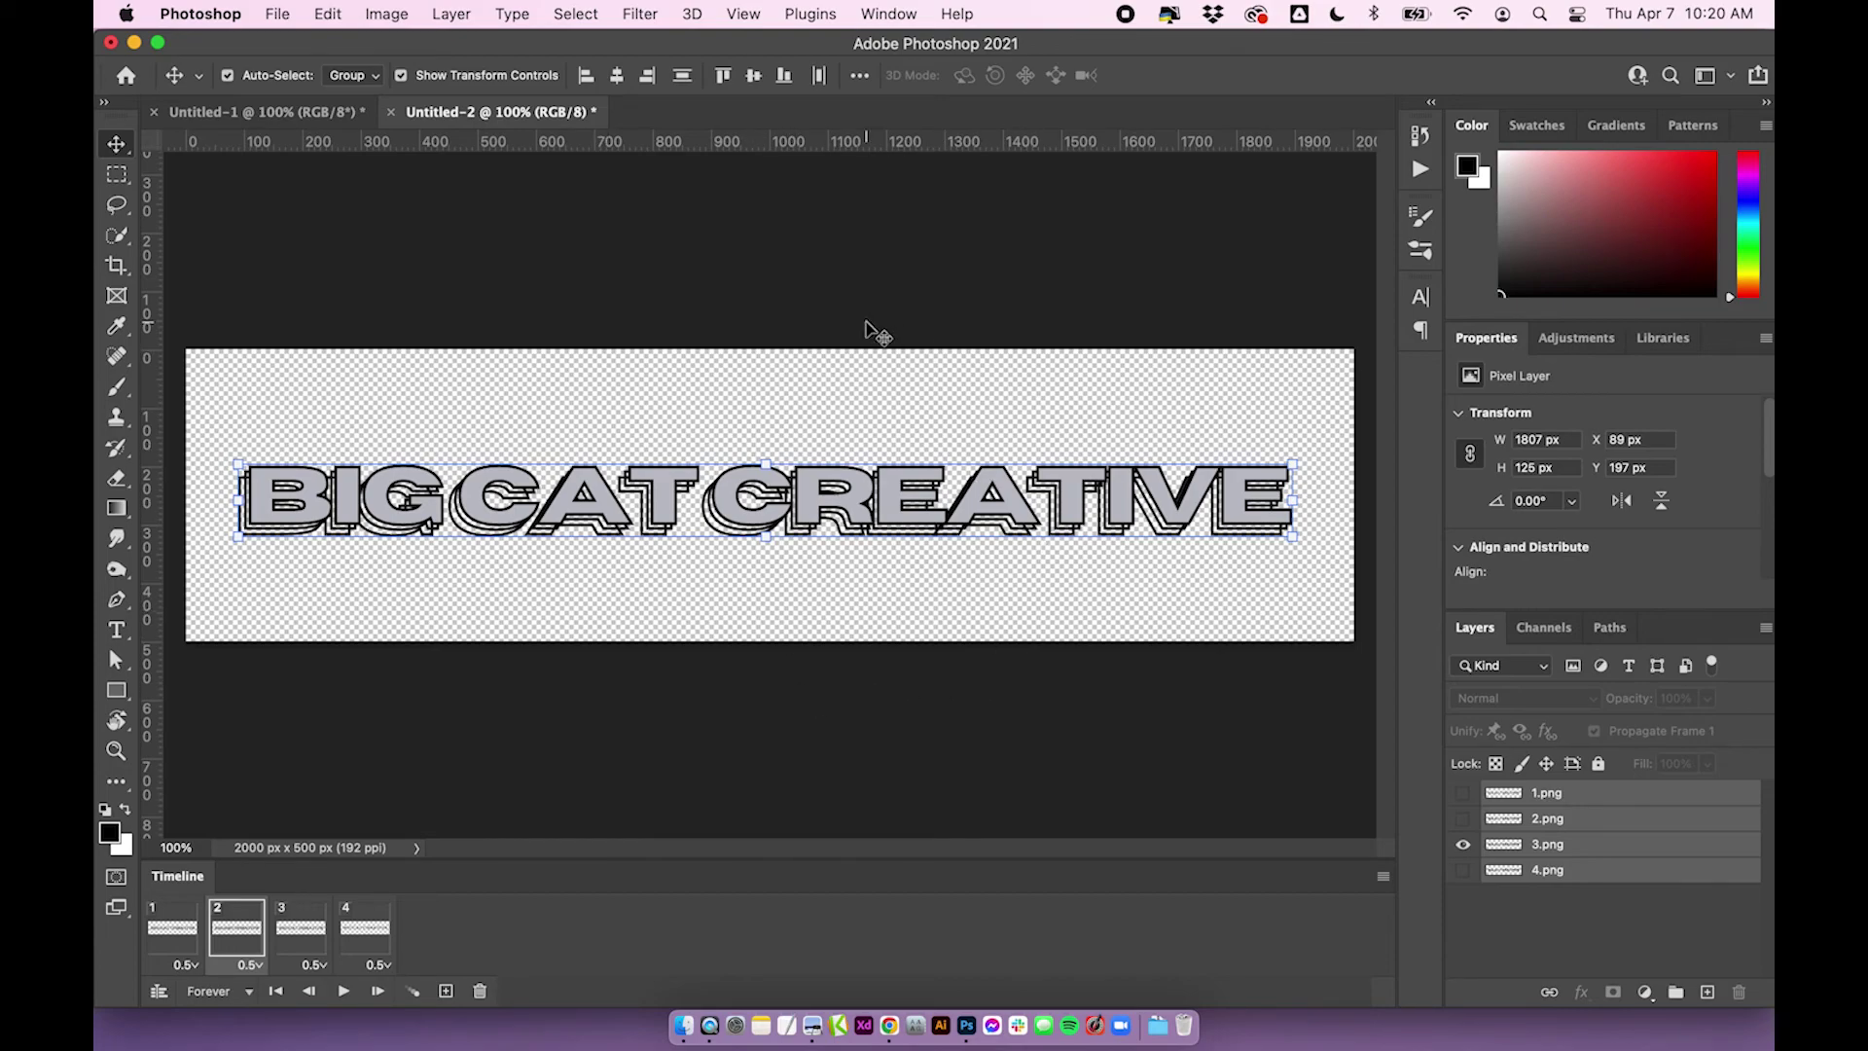
left_click(282, 401)
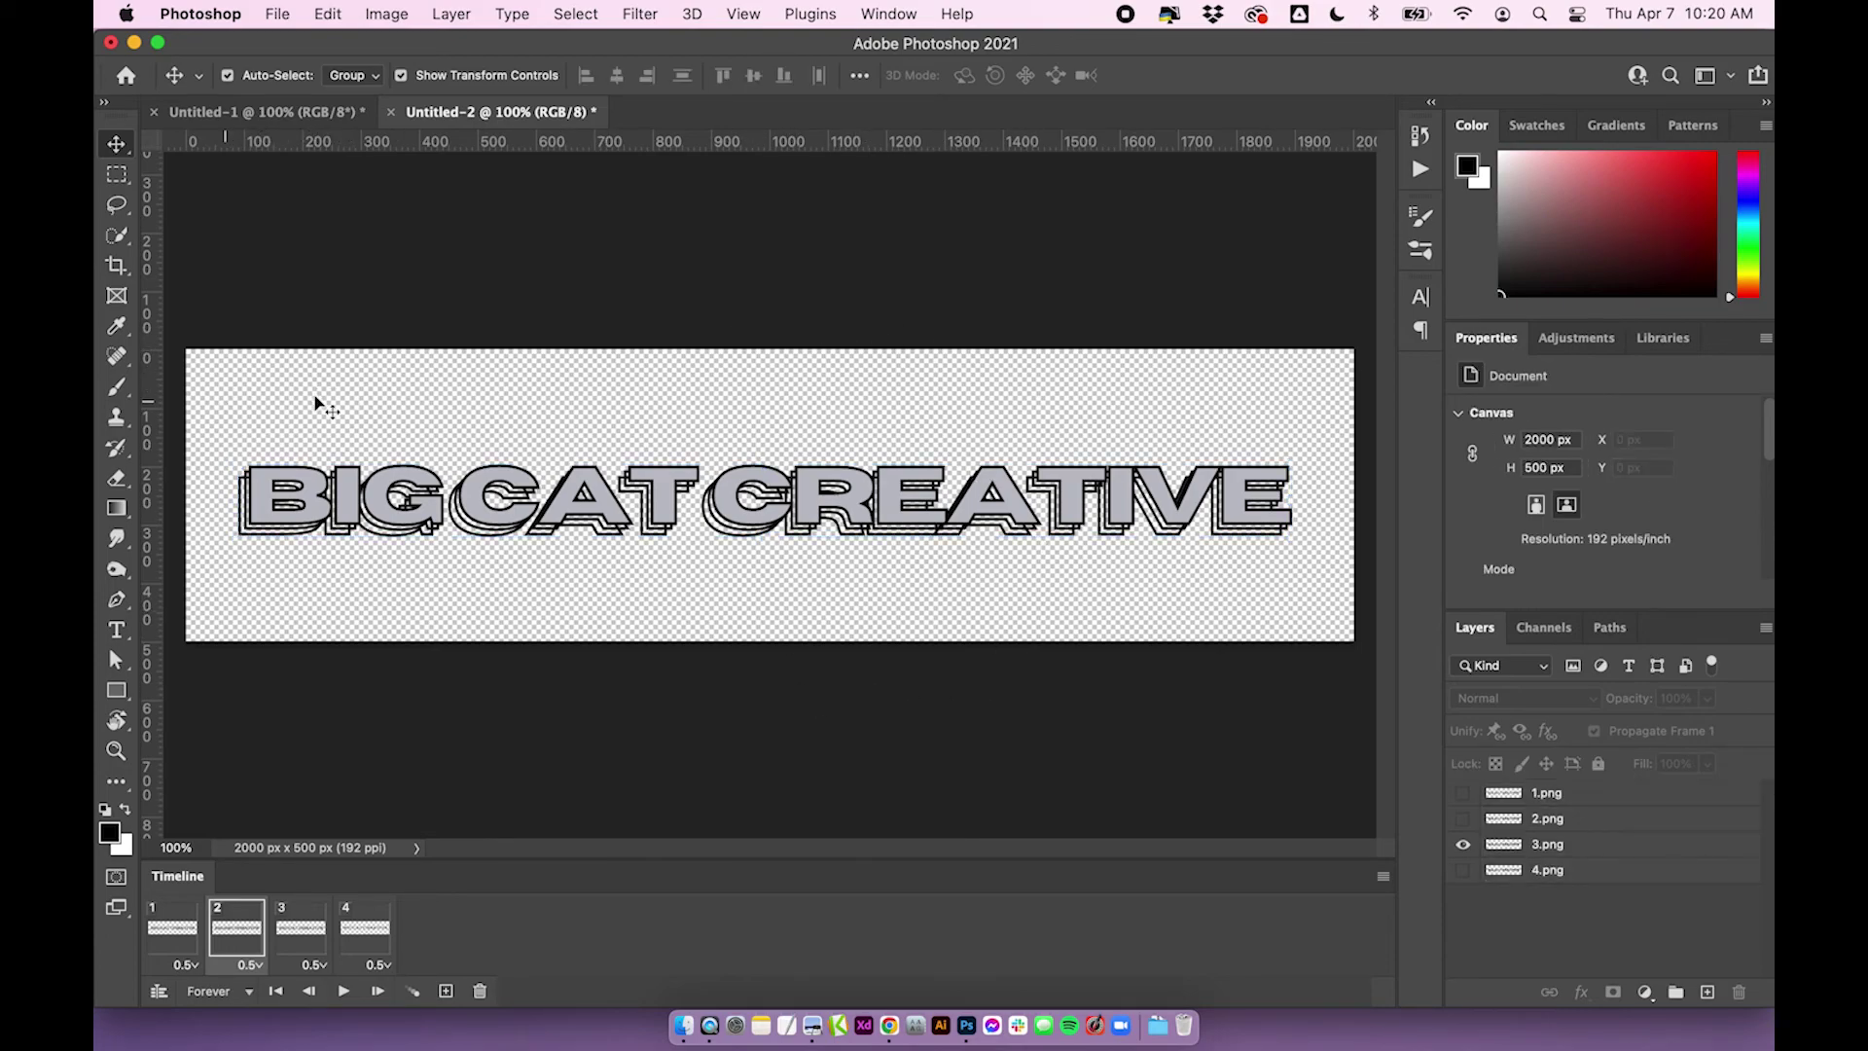